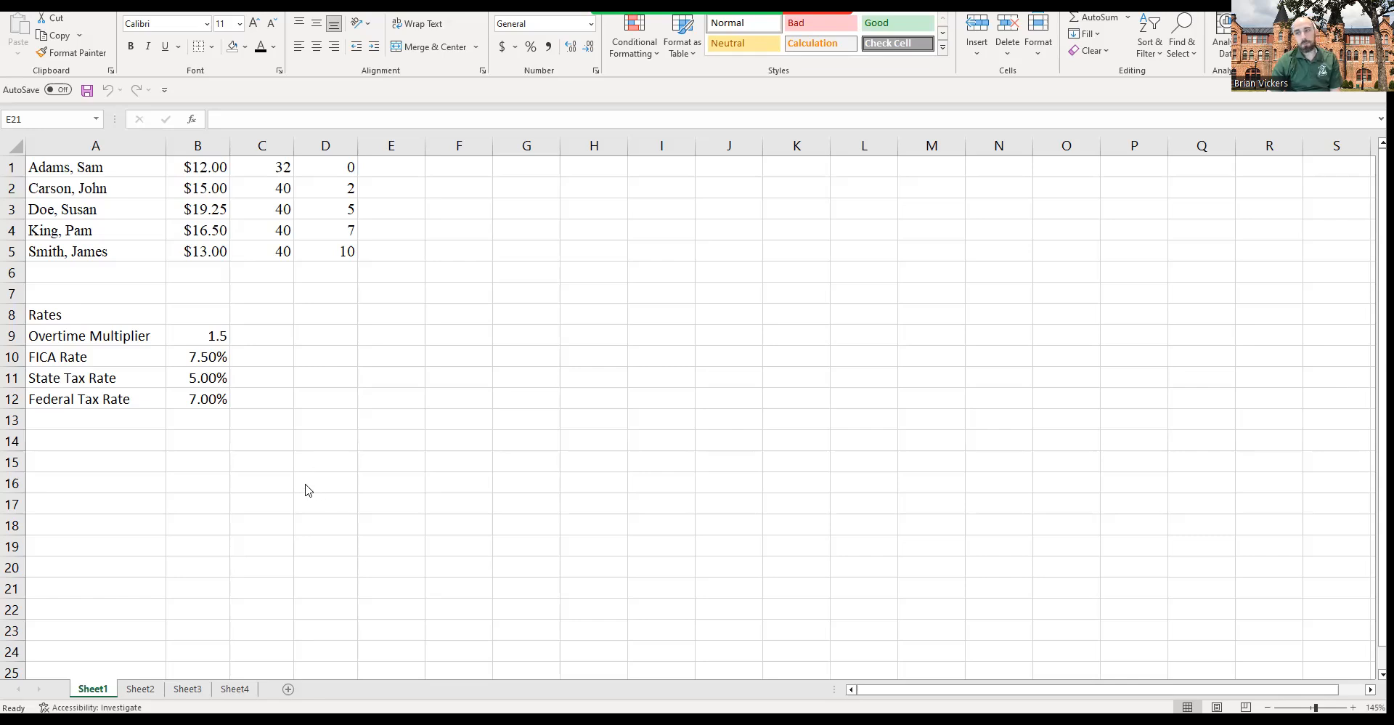
# Step: Compare the unformatted payroll report on Sheet3 with the finished, formatted version on Sheet4
pyautogui.click(187, 688)
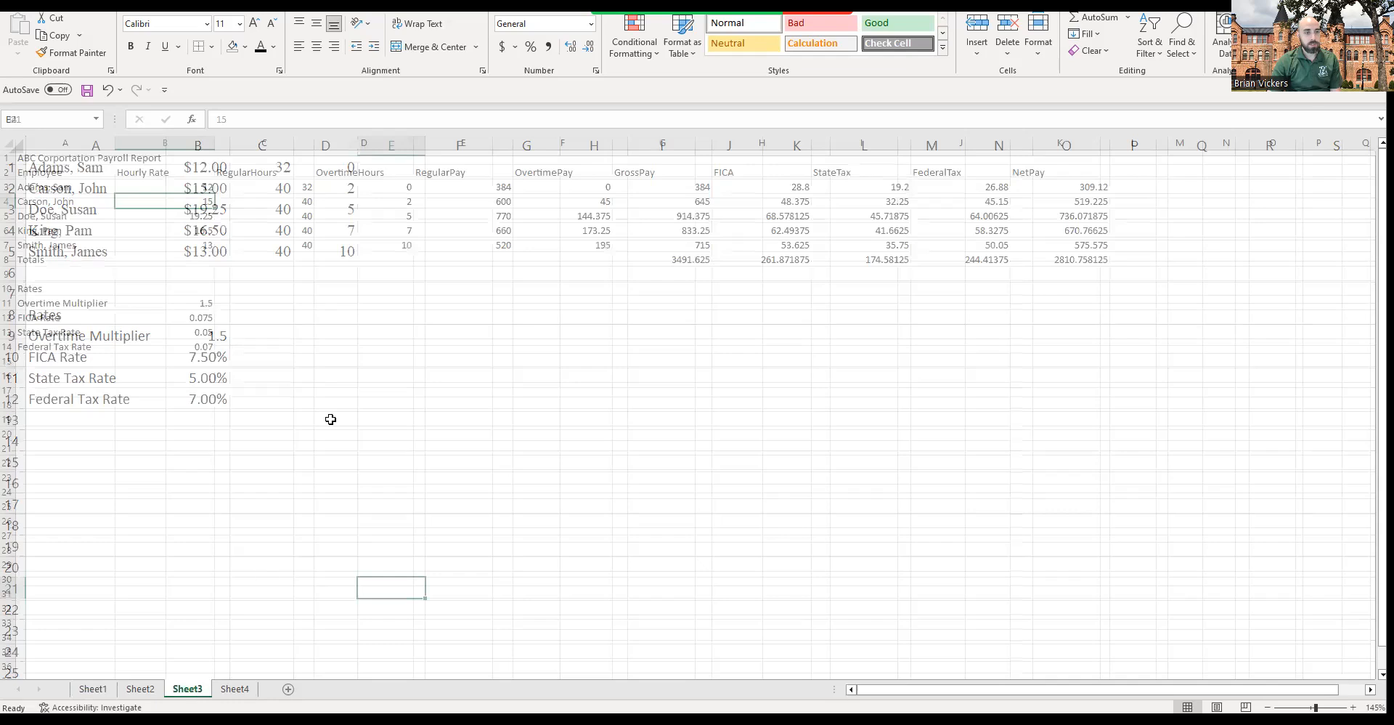
pyautogui.click(234, 690)
pyautogui.click(204, 690)
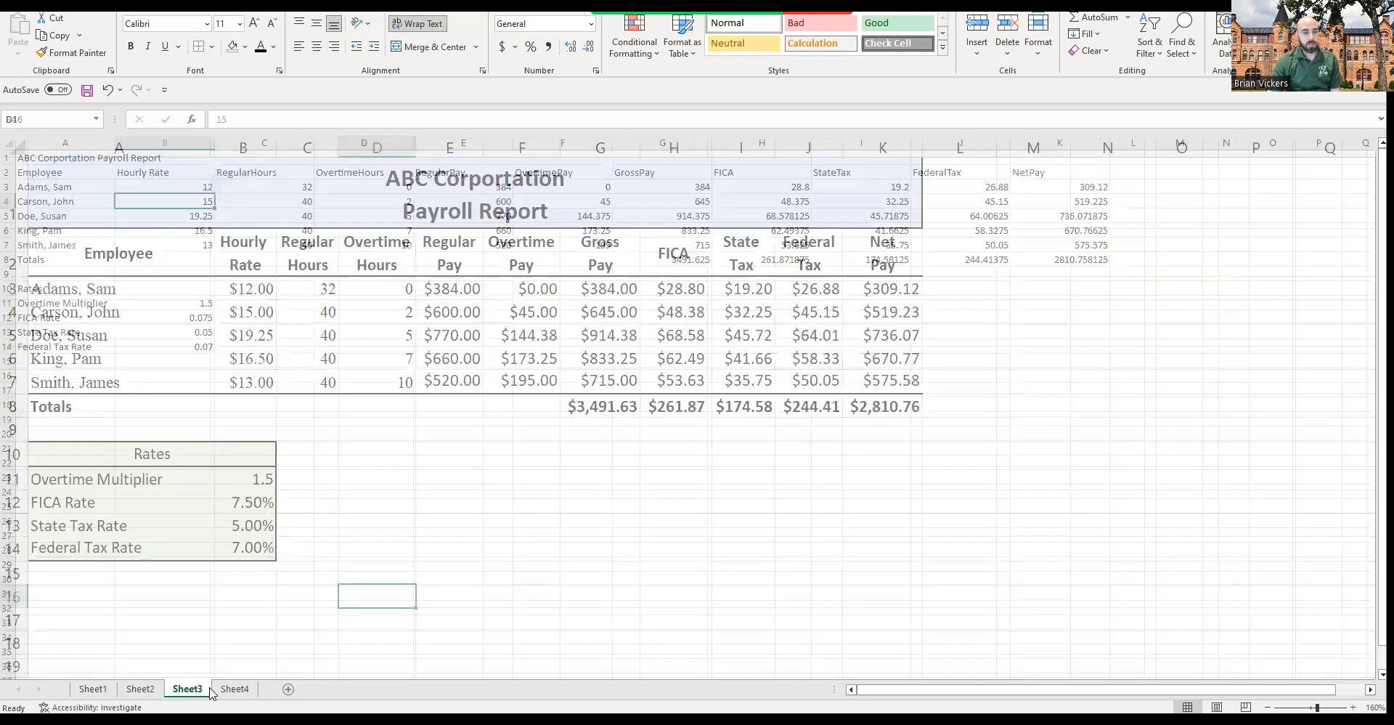
pyautogui.click(234, 688)
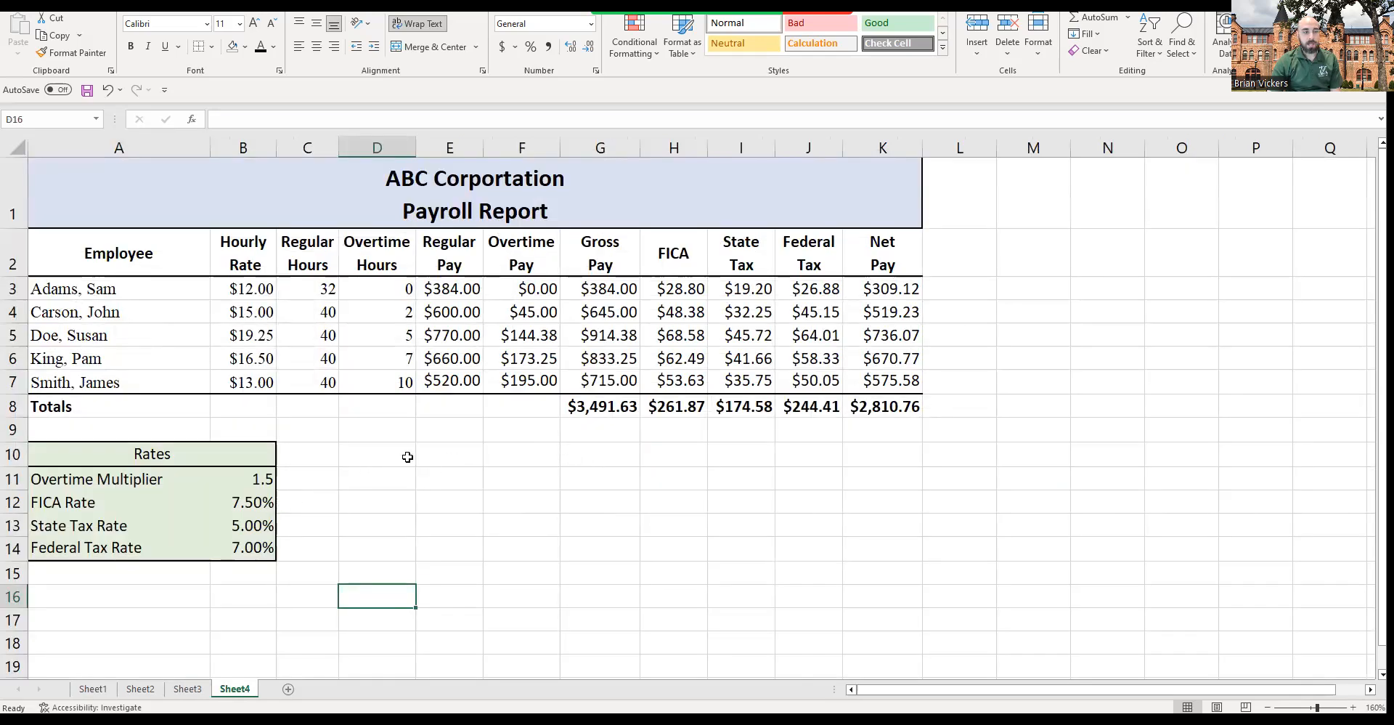
pyautogui.click(204, 690)
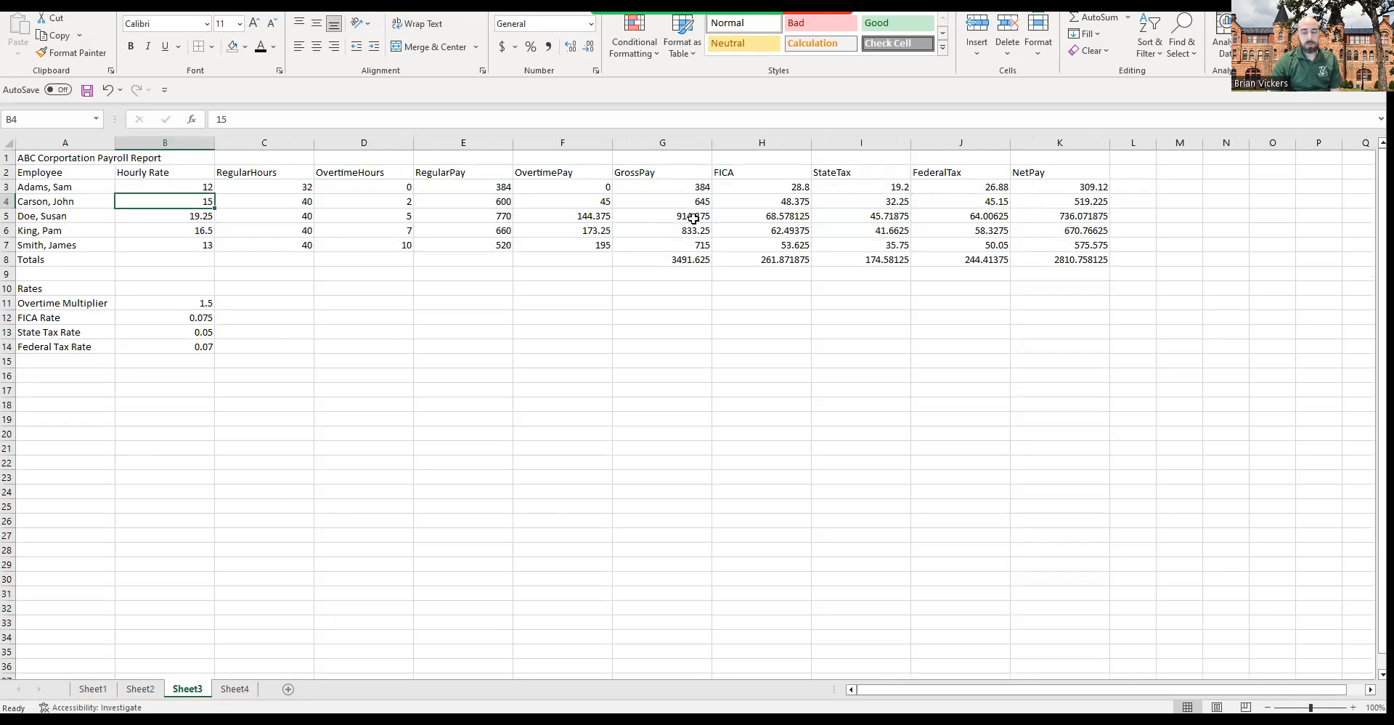
pyautogui.click(234, 689)
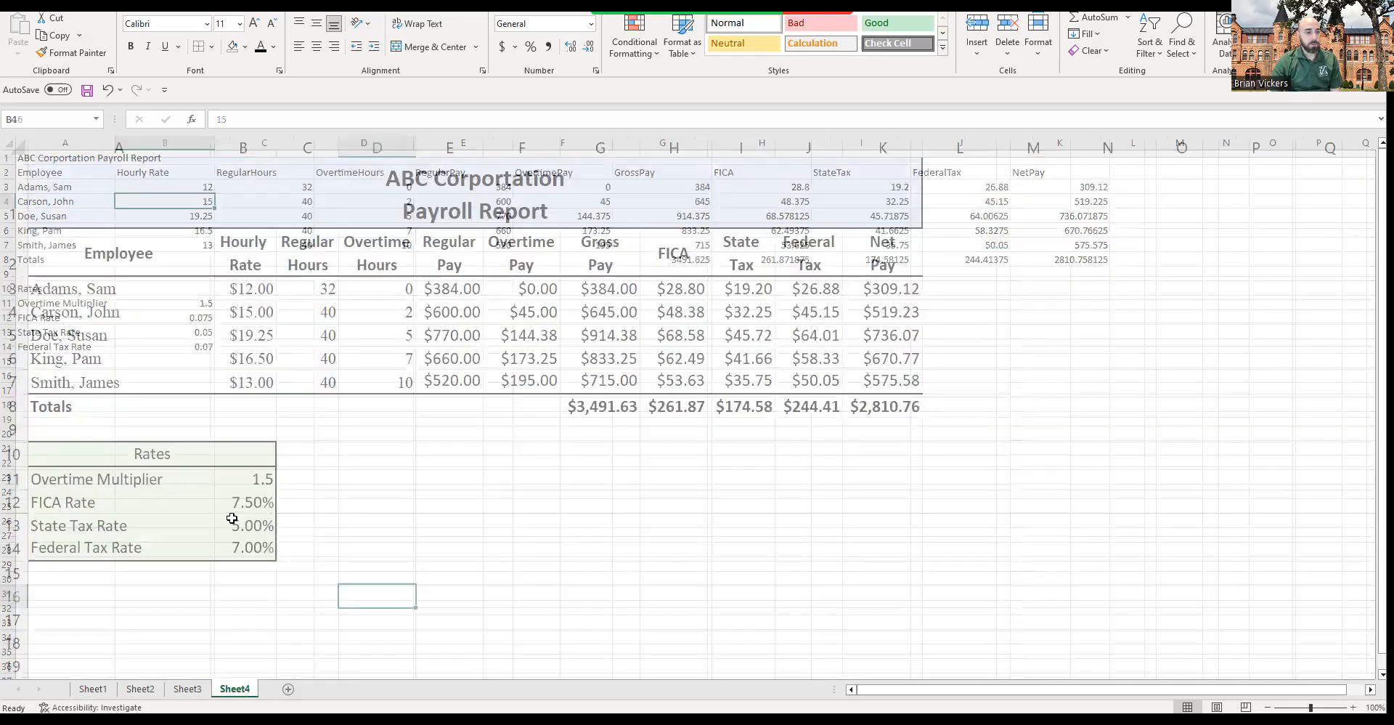
# Step: Change the overtime multiplier on Sheet4 to 2 and then set it back to 1.5
pyautogui.click(250, 479)
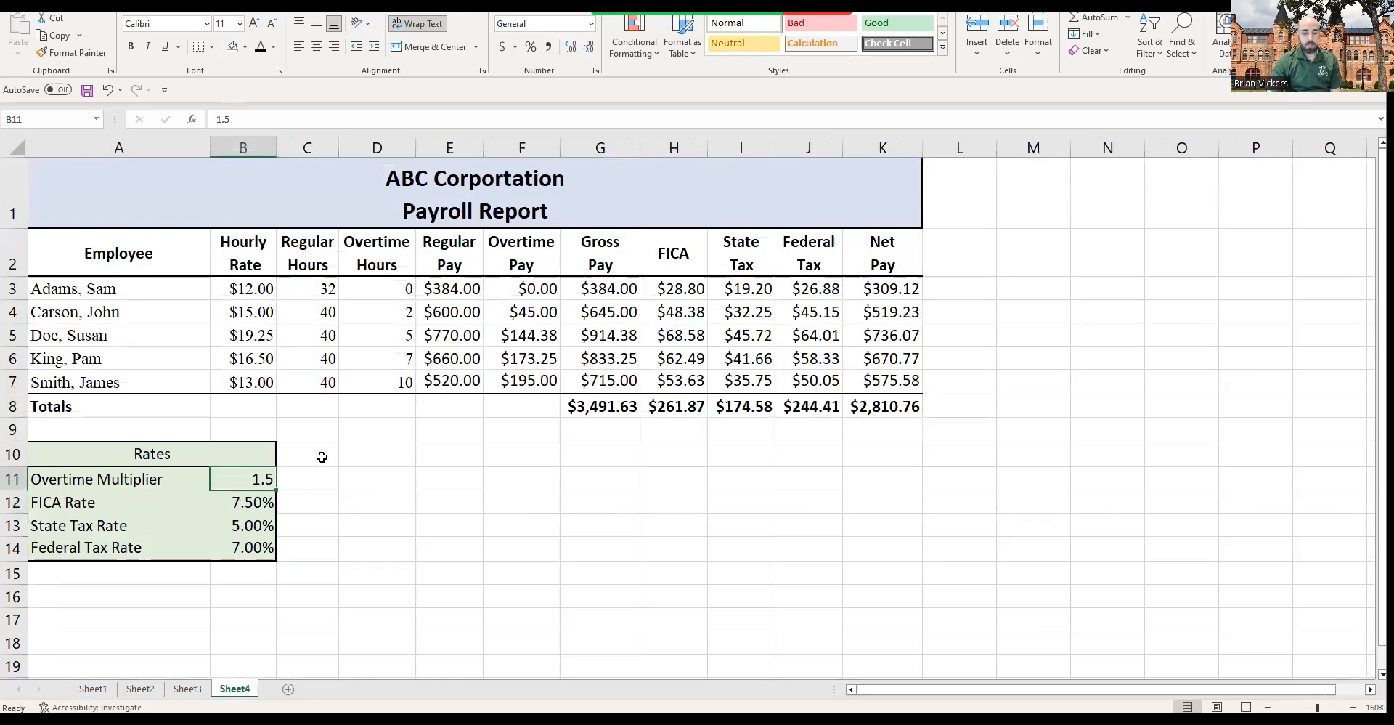
pyautogui.write('2')
pyautogui.press('Return')
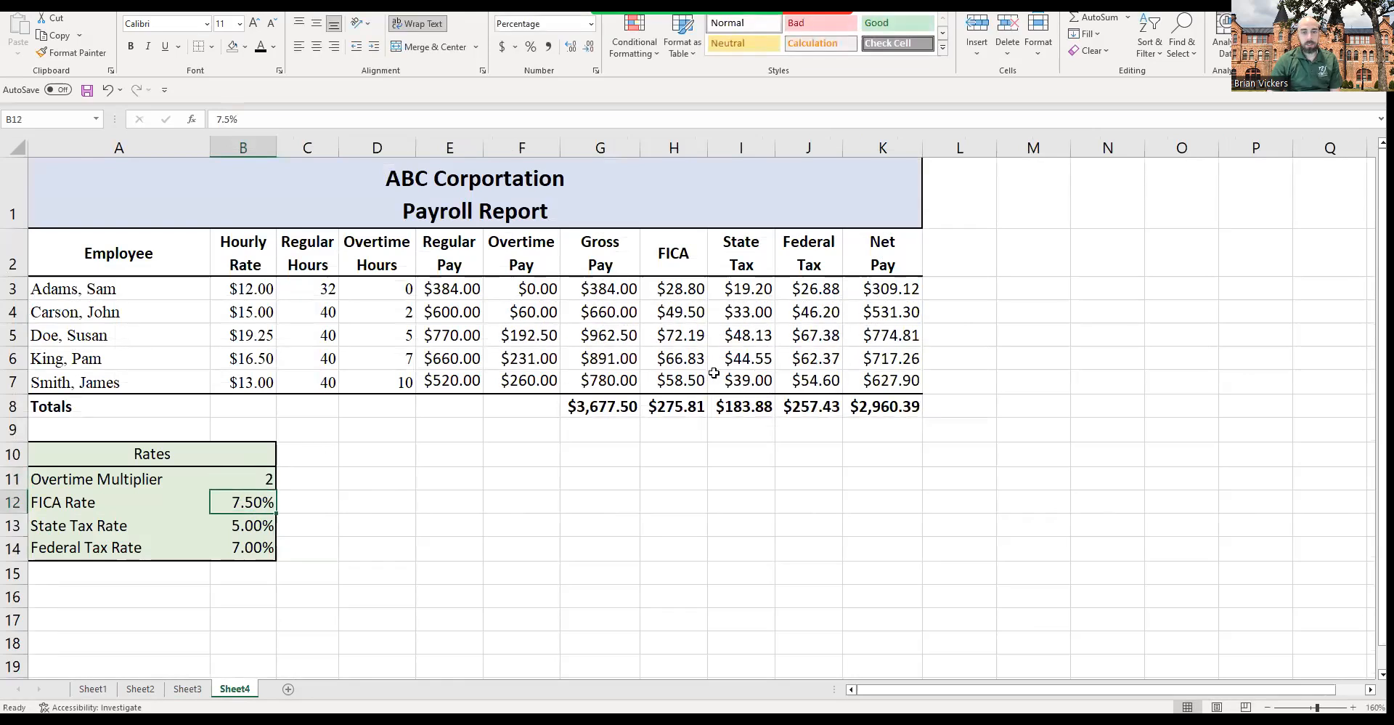
pyautogui.click(268, 476)
pyautogui.write('1.5')
pyautogui.press('Return')
# Step: Review the raw employee and rates data on Sheet1
pyautogui.click(189, 689)
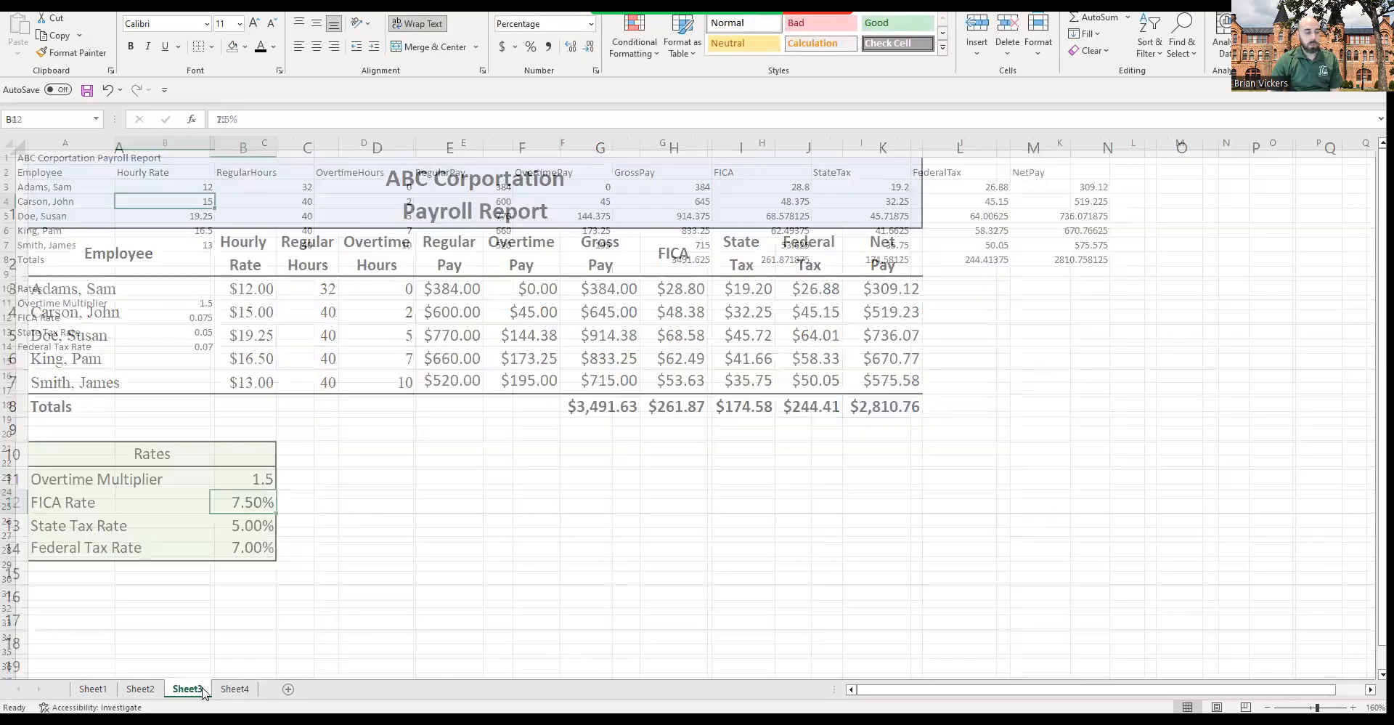
pyautogui.click(94, 689)
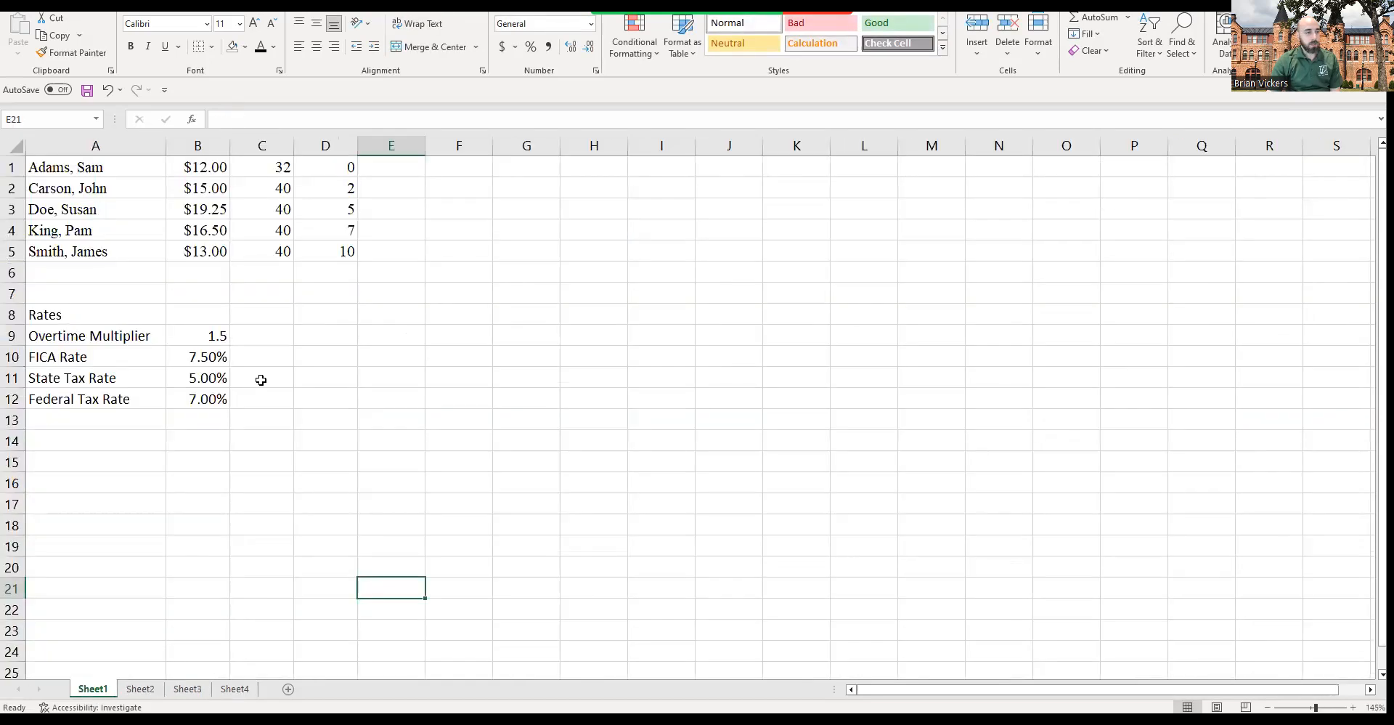
pyautogui.moveTo(96, 166); pyautogui.dragTo(332, 400)
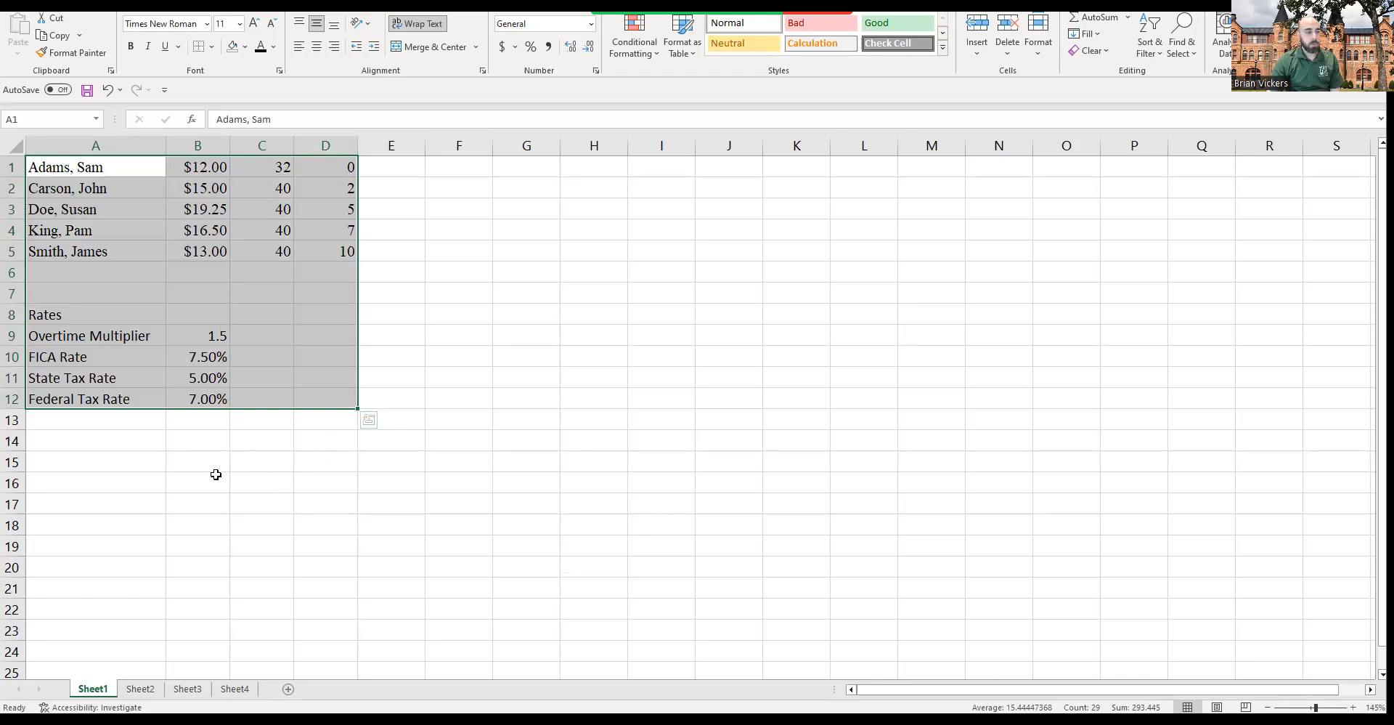
pyautogui.click(290, 229)
pyautogui.moveTo(102, 167); pyautogui.dragTo(333, 401)
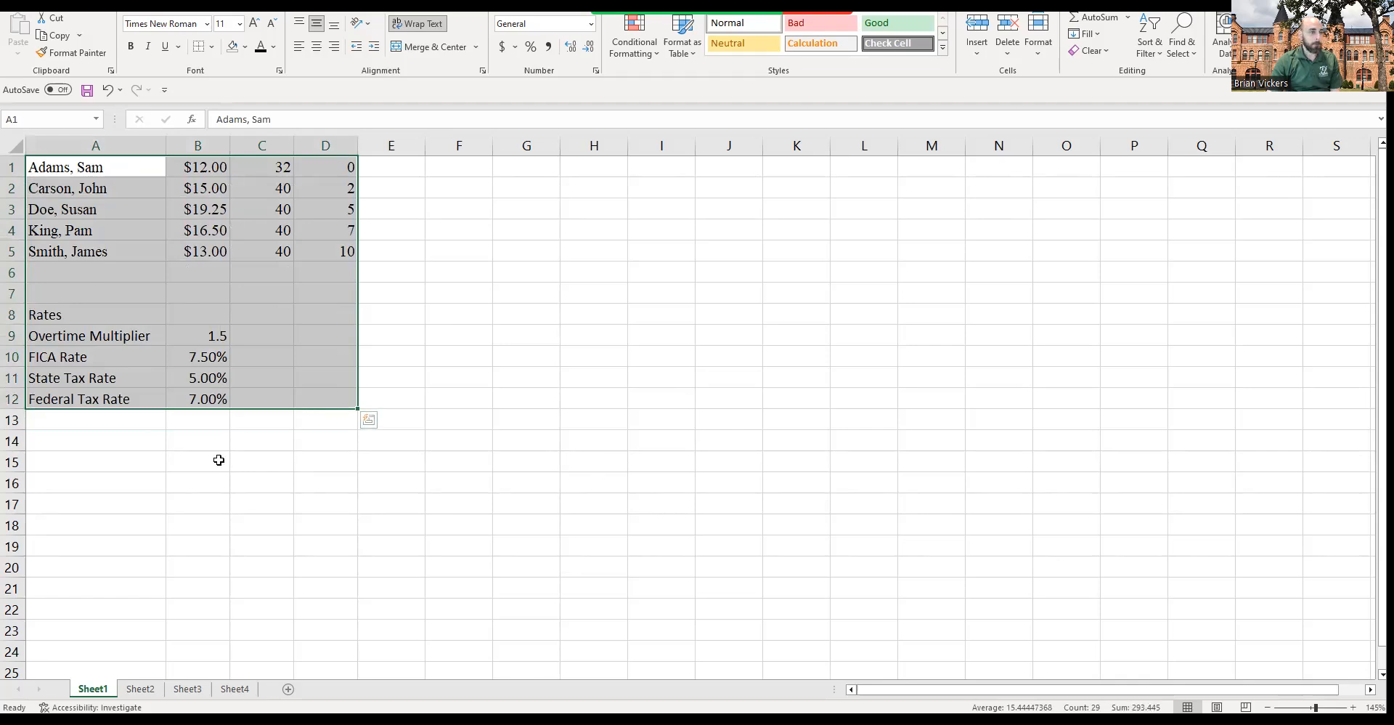
pyautogui.click(168, 464)
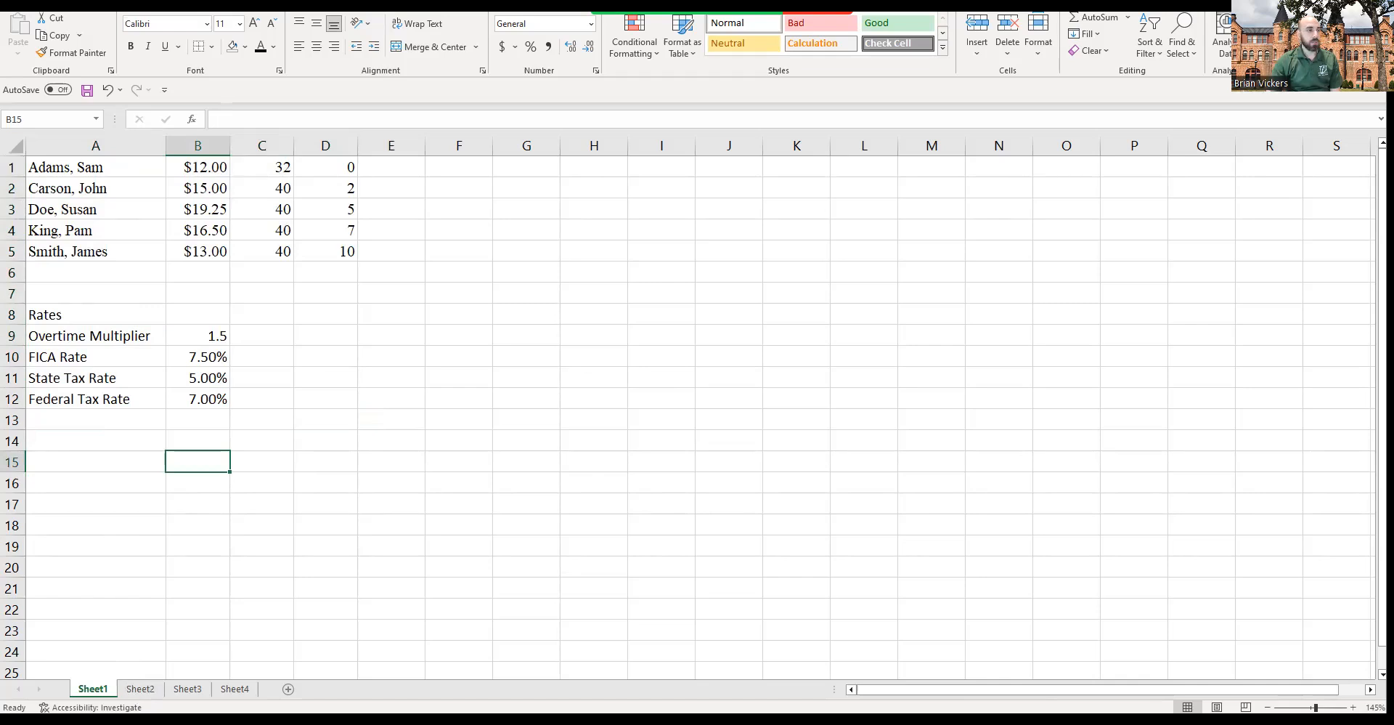
pyautogui.click(18, 4)
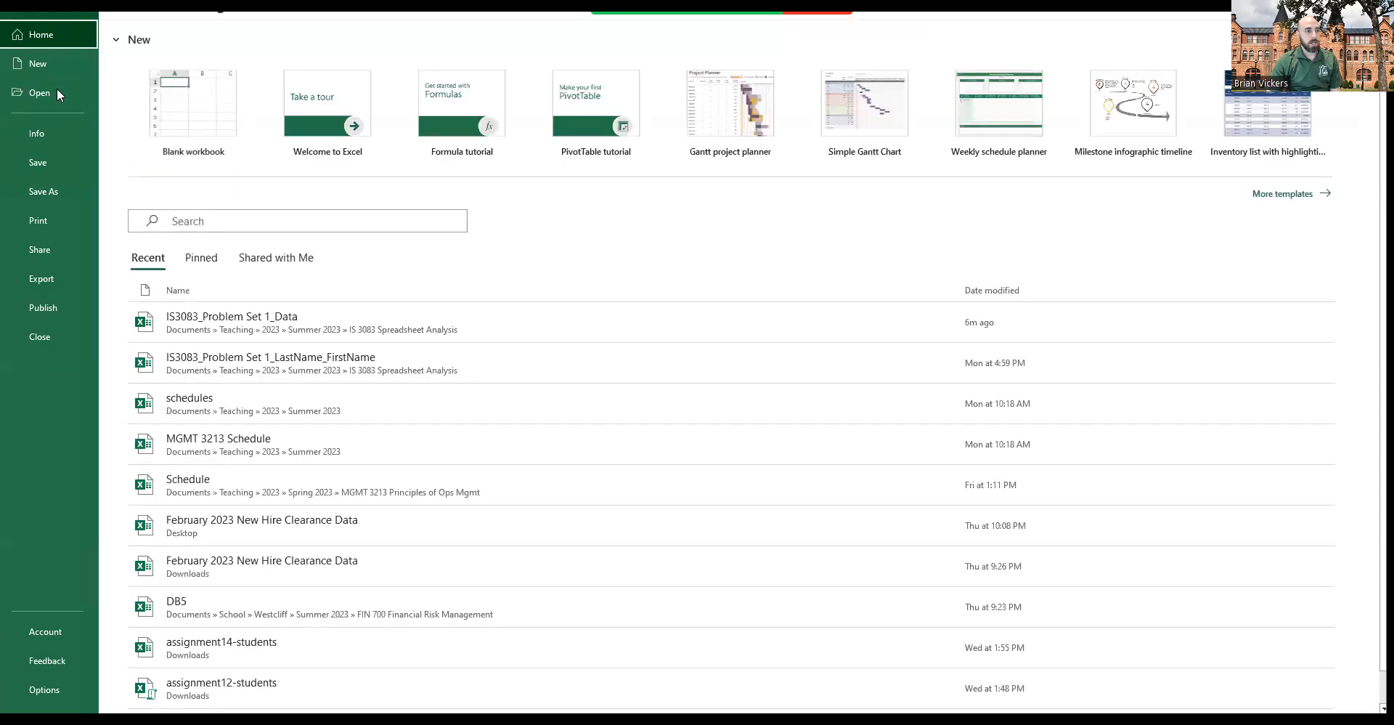
pyautogui.click(49, 59)
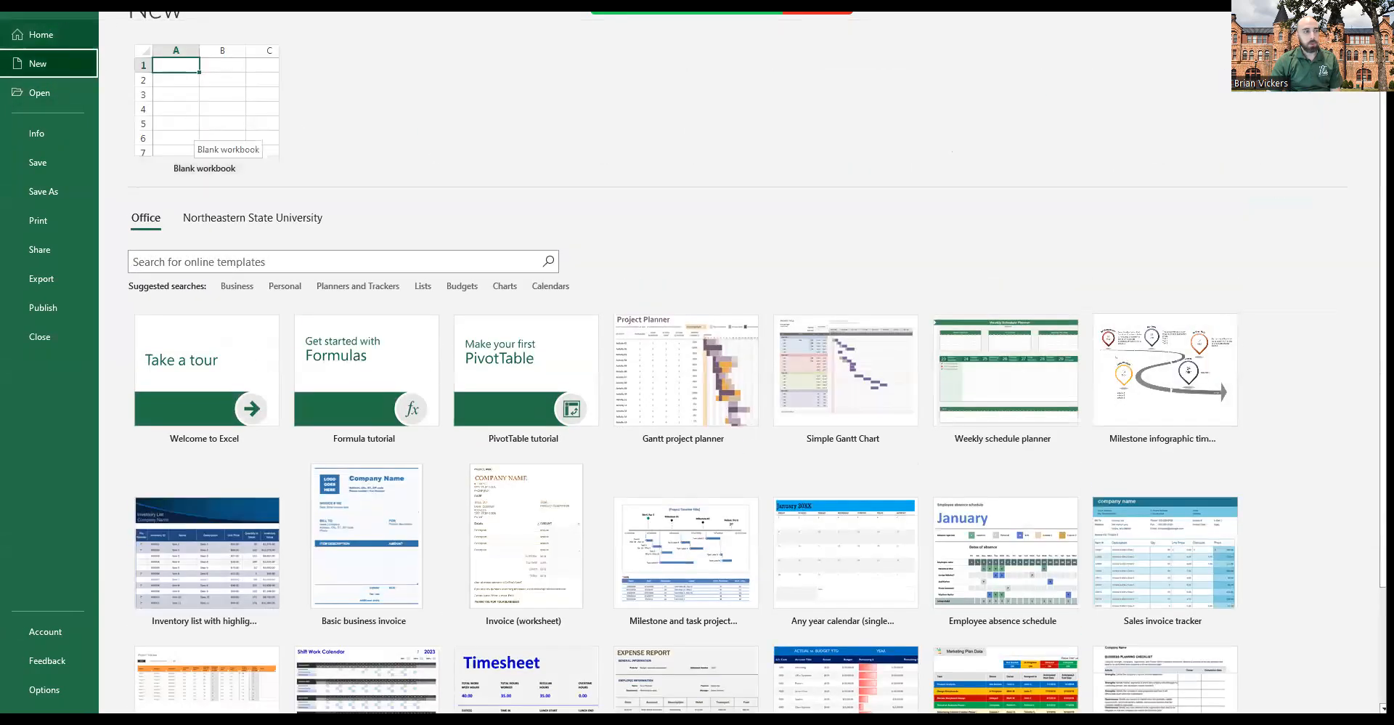
pyautogui.click(37, 40)
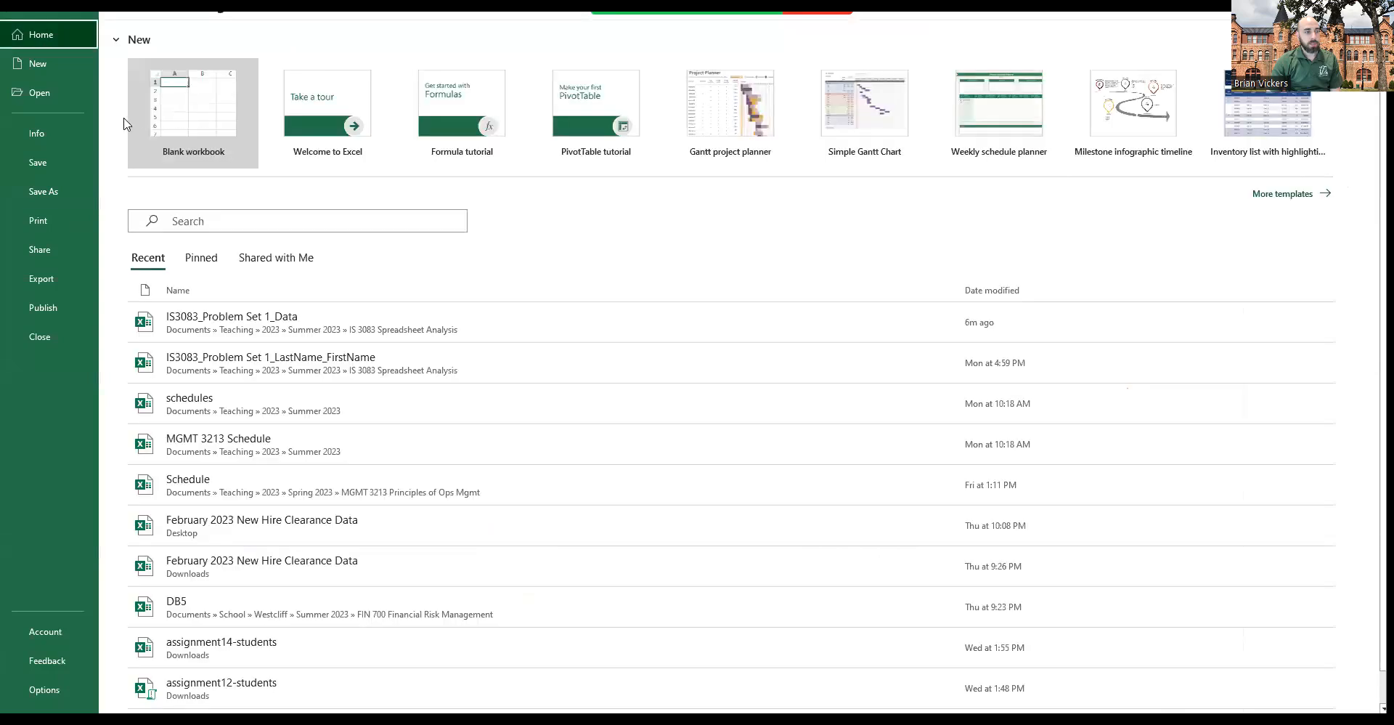
pyautogui.click(20, 11)
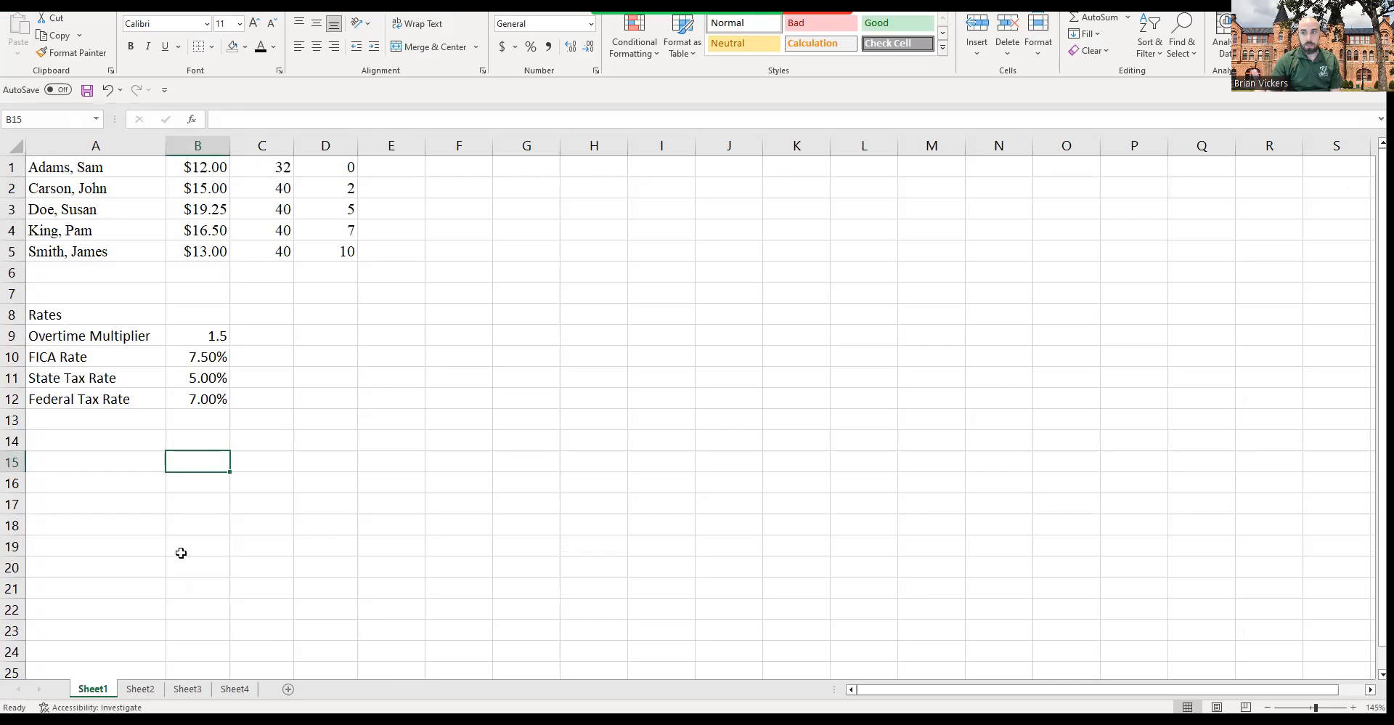
# Step: Enter the title ABC Corporation in cell A1 of Sheet2
pyautogui.click(140, 688)
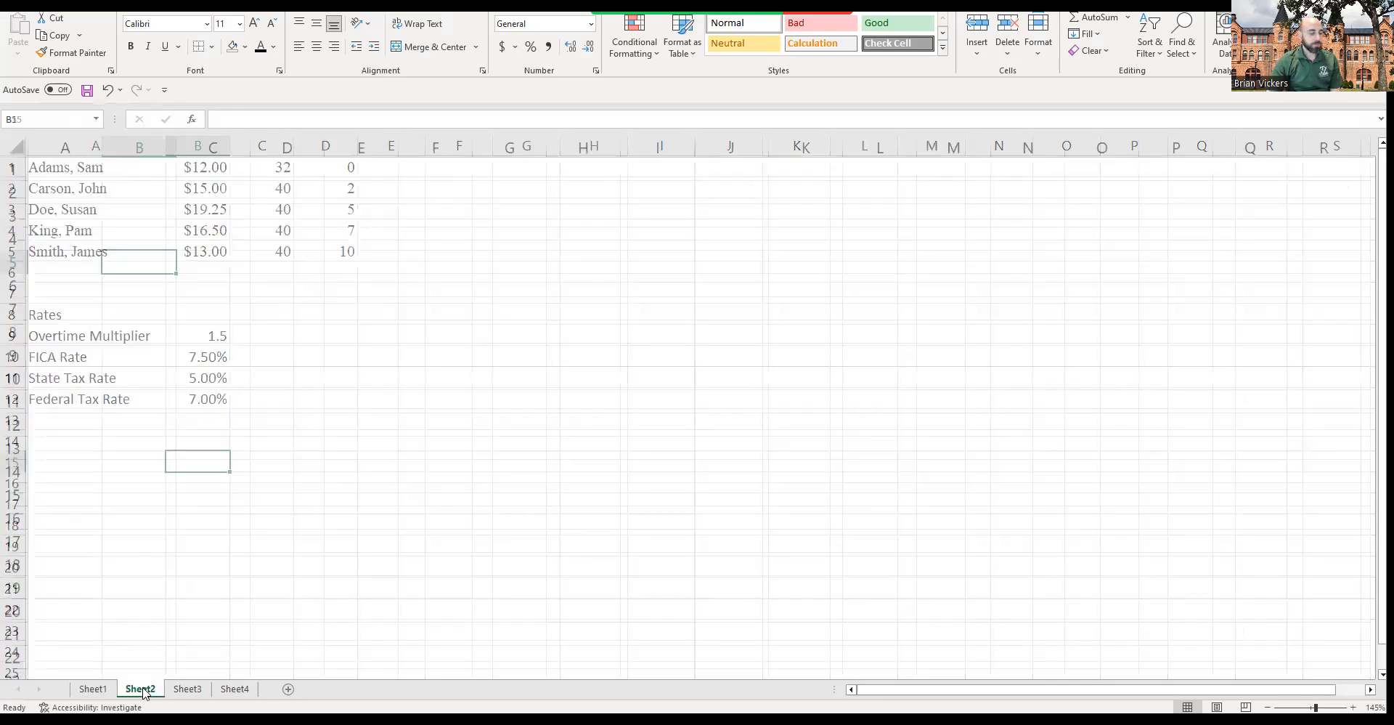
pyautogui.click(146, 196)
pyautogui.click(85, 172)
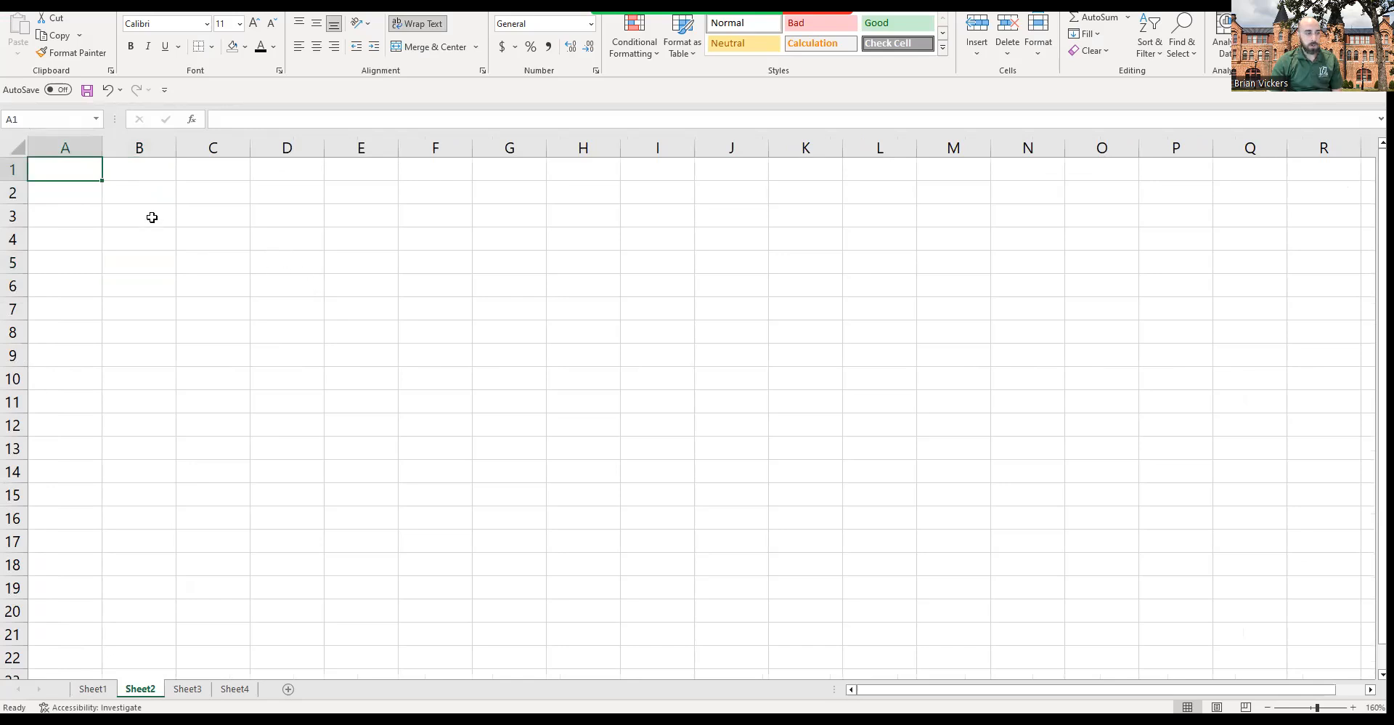
pyautogui.write('ABC Corporation')
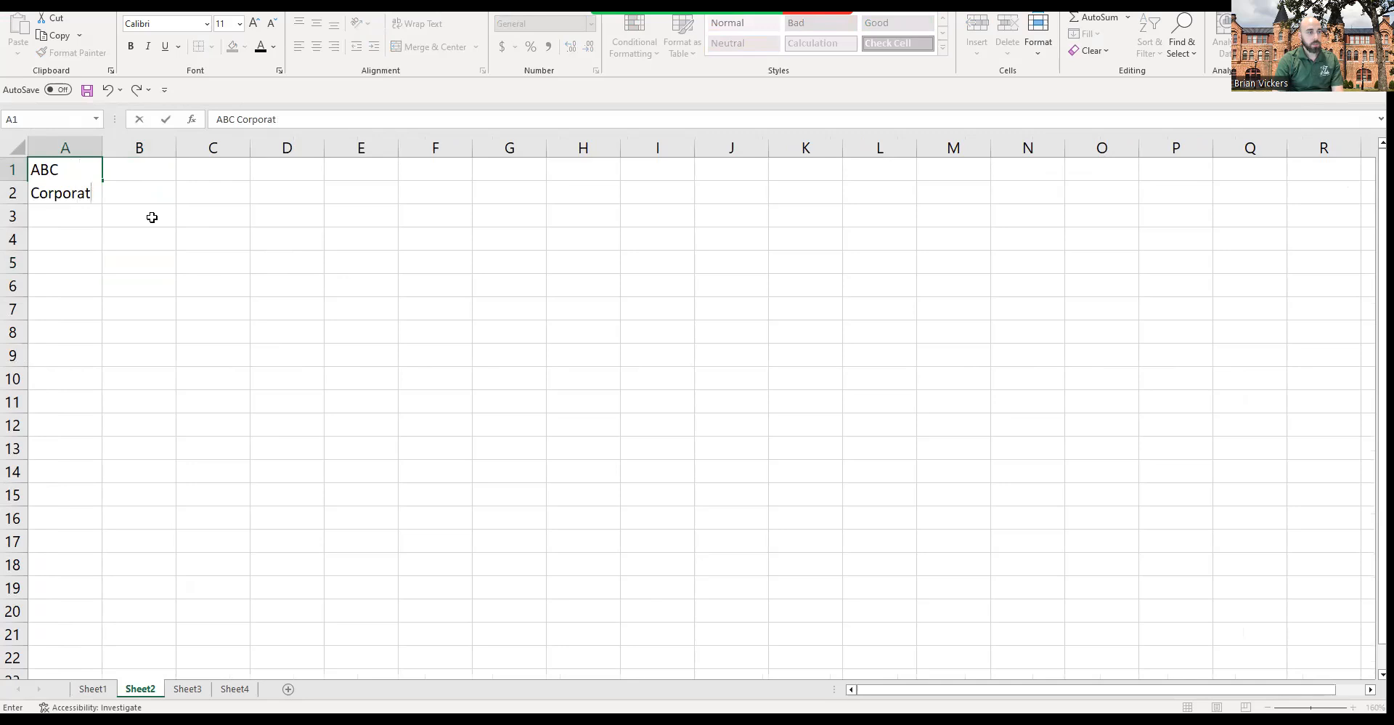
pyautogui.press('Return')
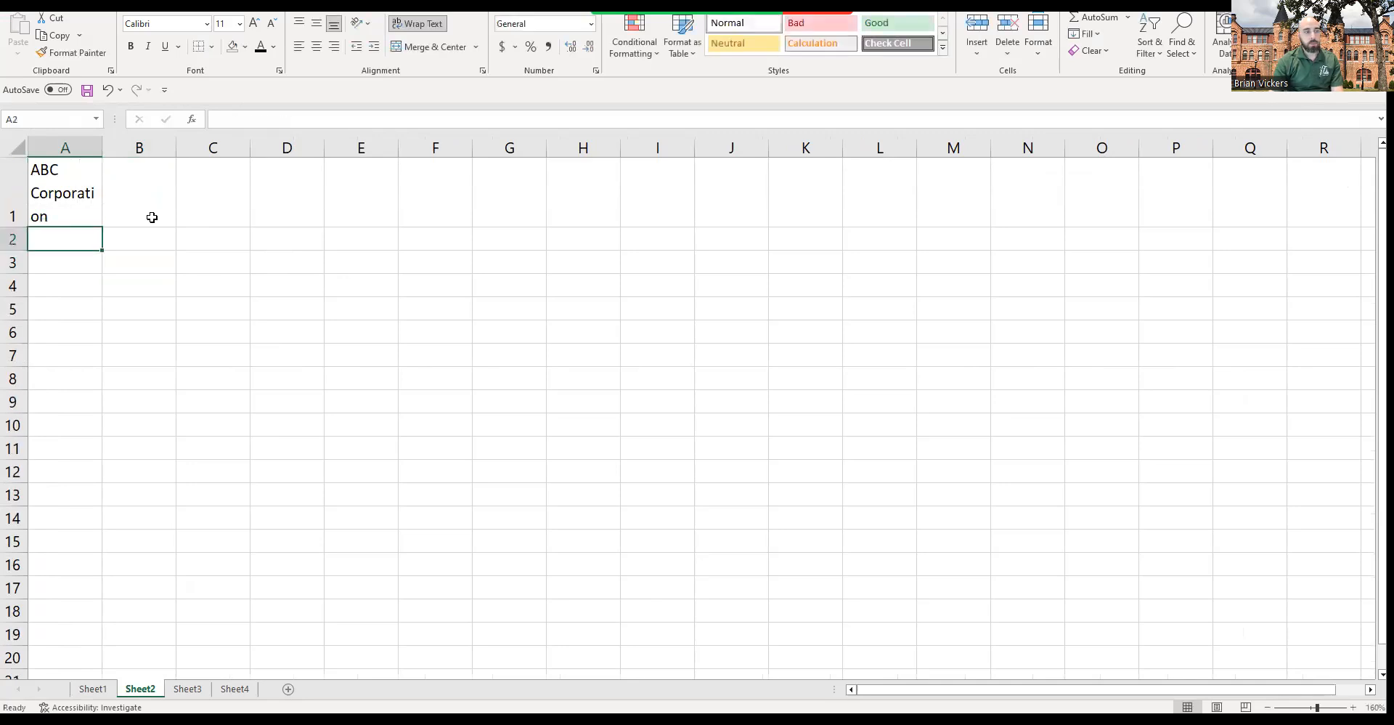
pyautogui.press('Up')
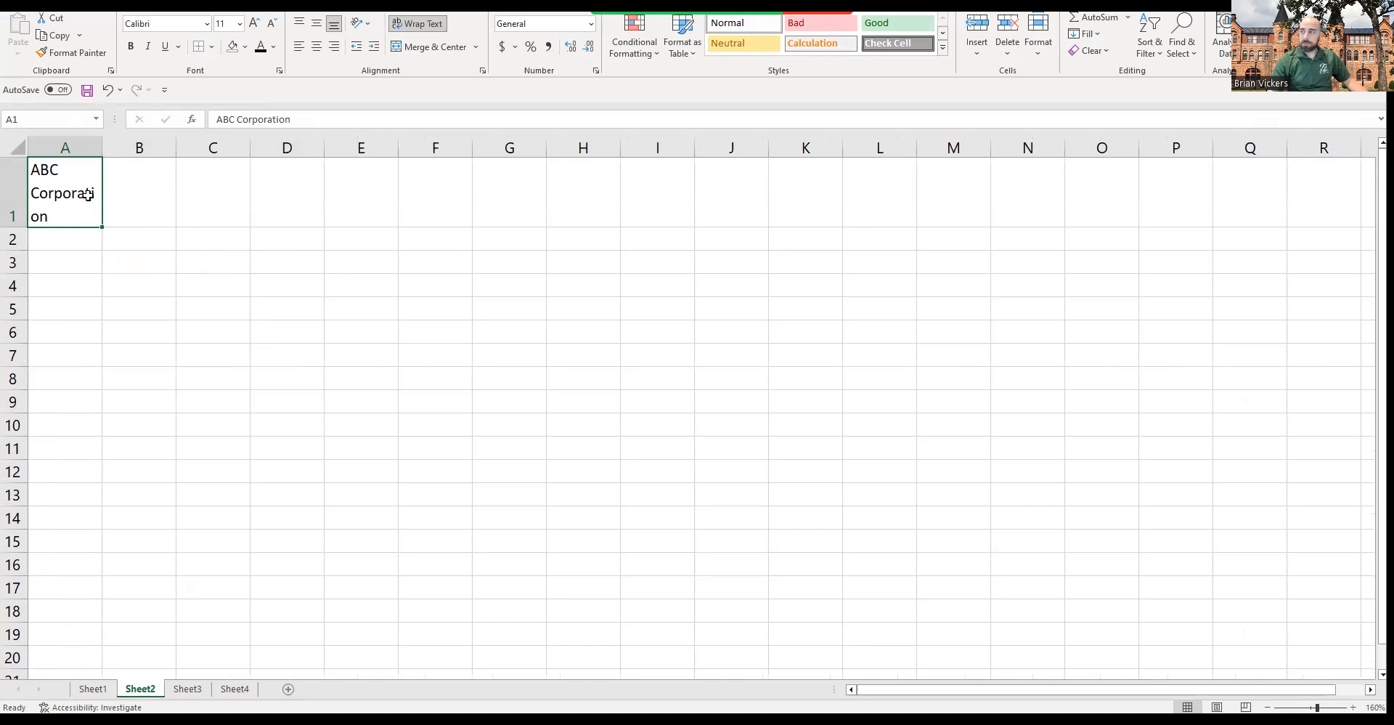
# Step: Merge and center the title across cells A1 through K1
pyautogui.doubleClick(62, 193)
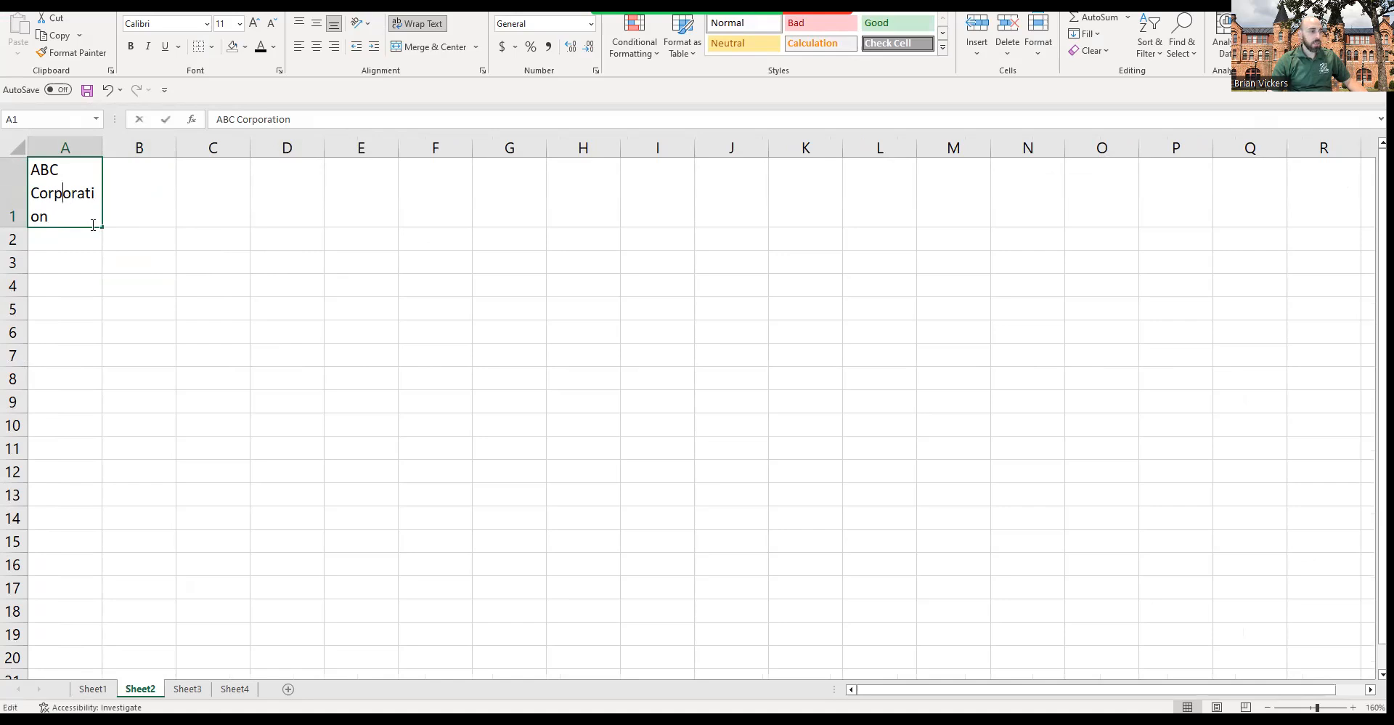
pyautogui.click(116, 254)
pyautogui.moveTo(60, 192); pyautogui.dragTo(788, 186)
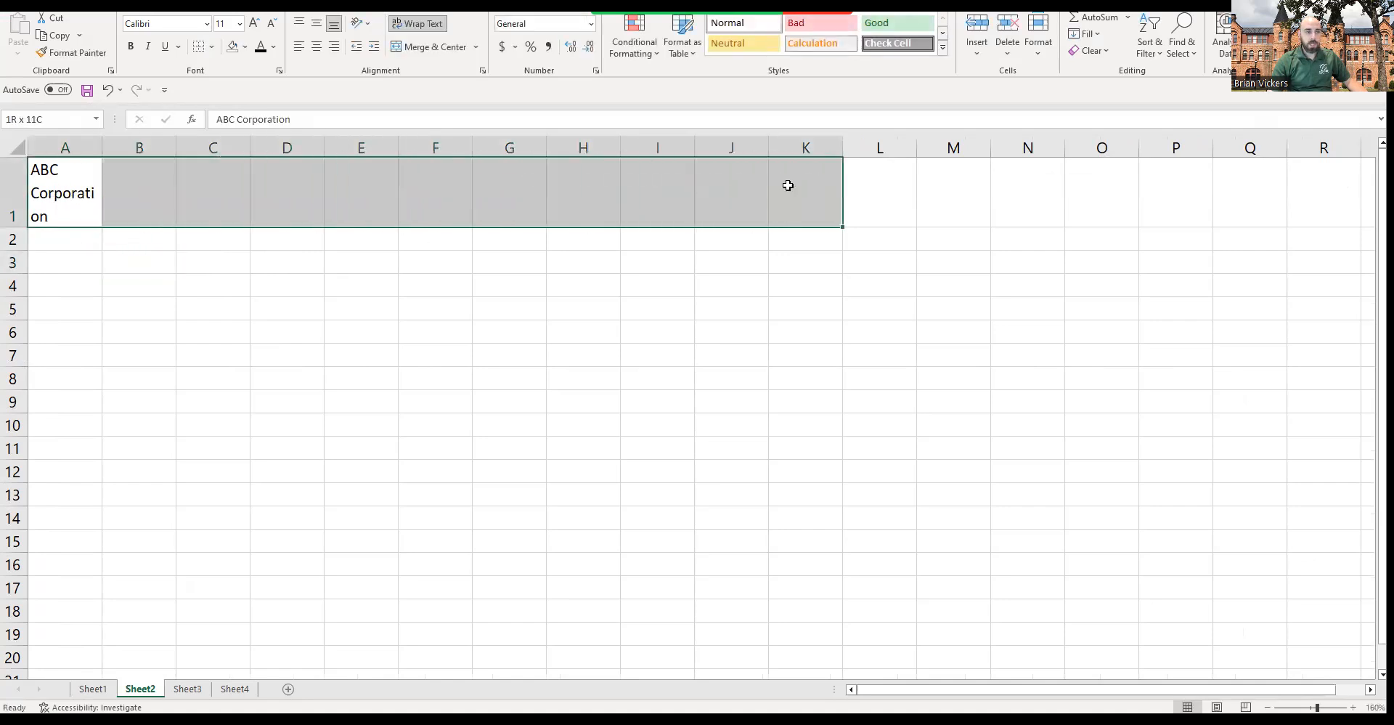
pyautogui.click(55, 185)
pyautogui.moveTo(117, 200); pyautogui.dragTo(799, 198)
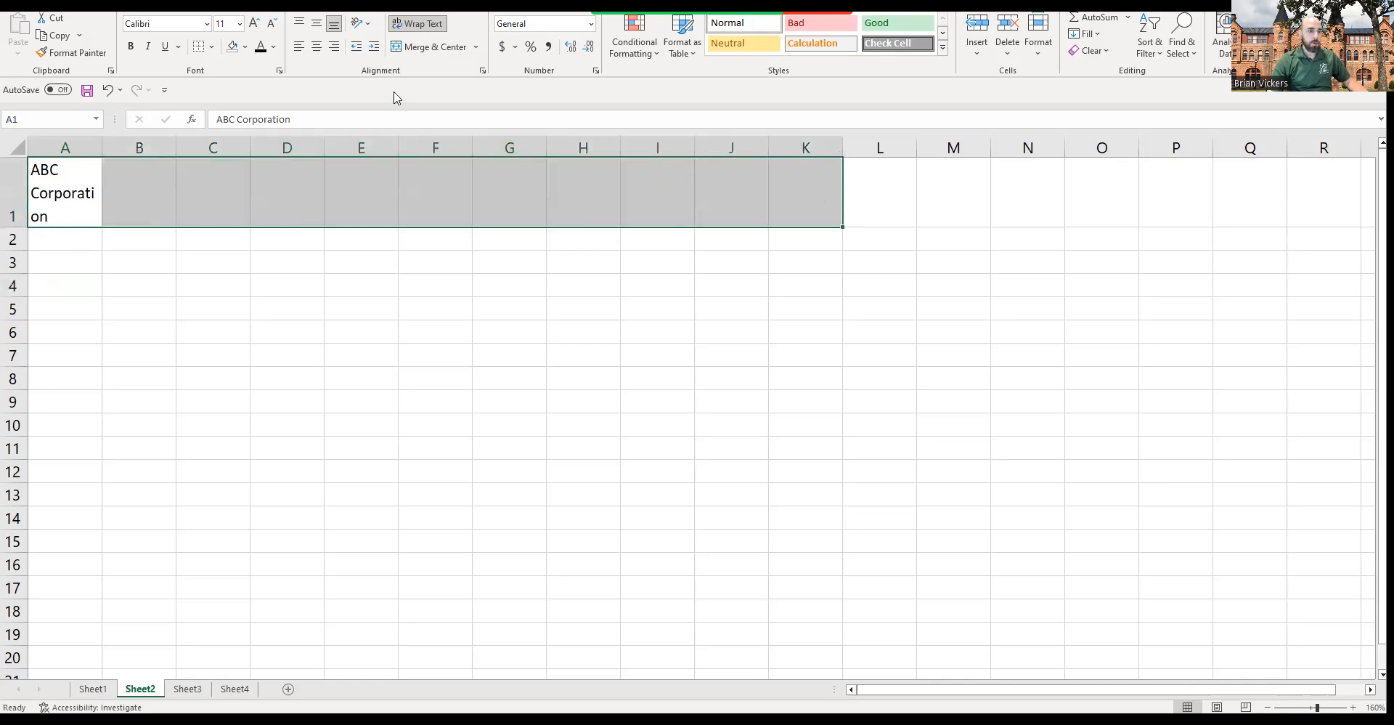
pyautogui.click(434, 48)
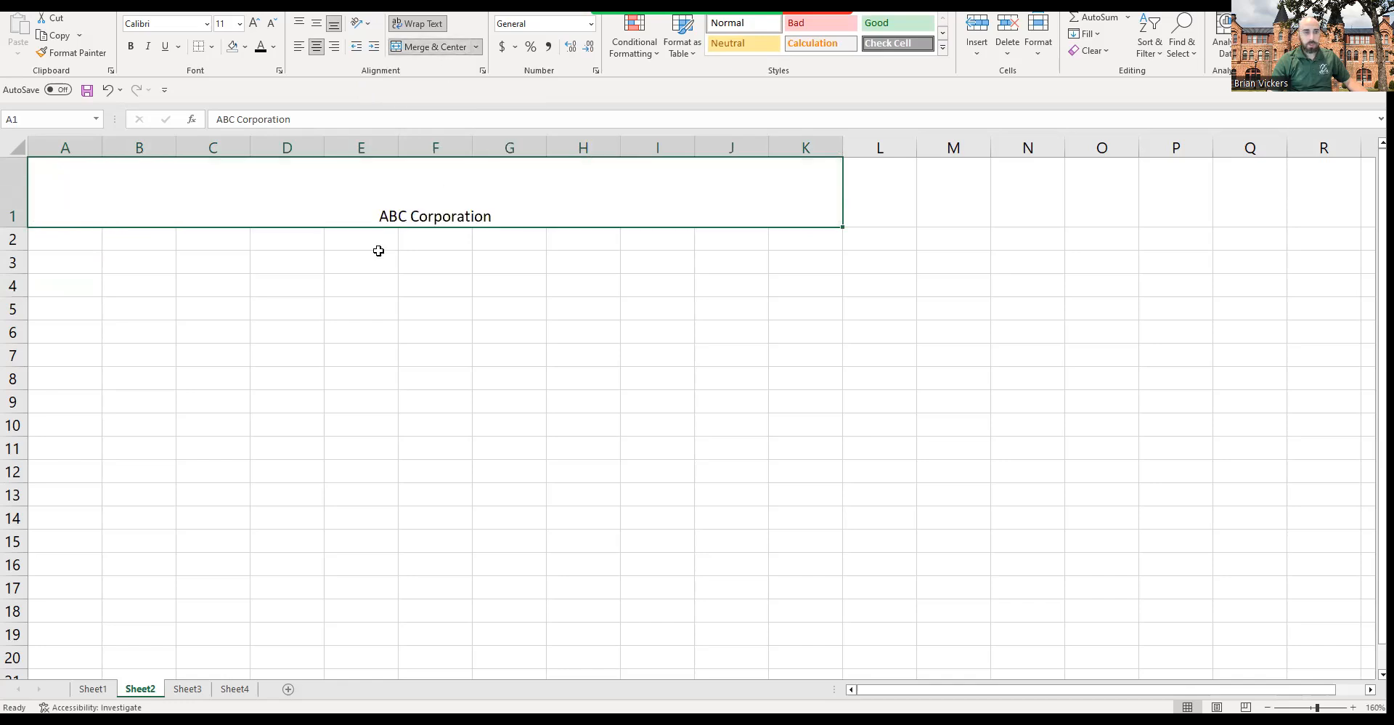
# Step: Add a second line reading Payroll Report beneath ABC Corporation inside the merged title cell
pyautogui.click(512, 261)
pyautogui.click(426, 215)
pyautogui.click(519, 283)
pyautogui.click(432, 219)
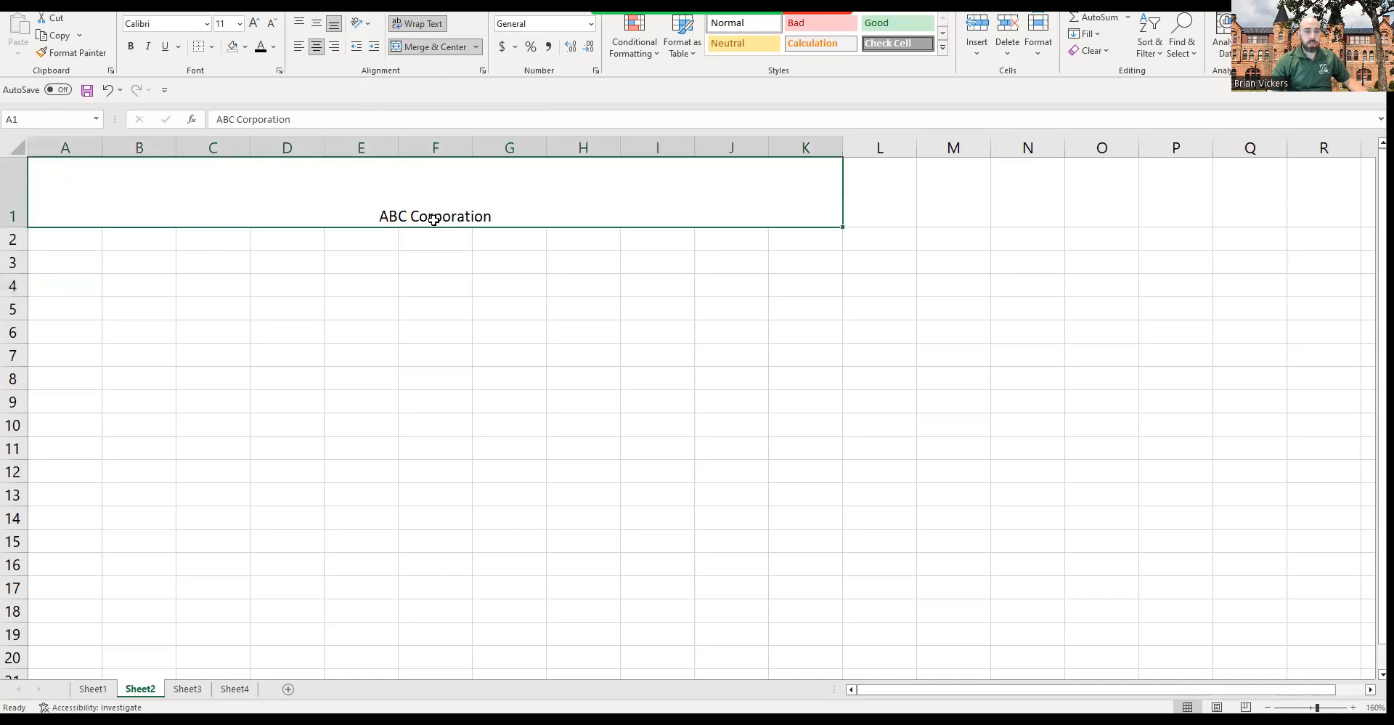
pyautogui.doubleClick(495, 218)
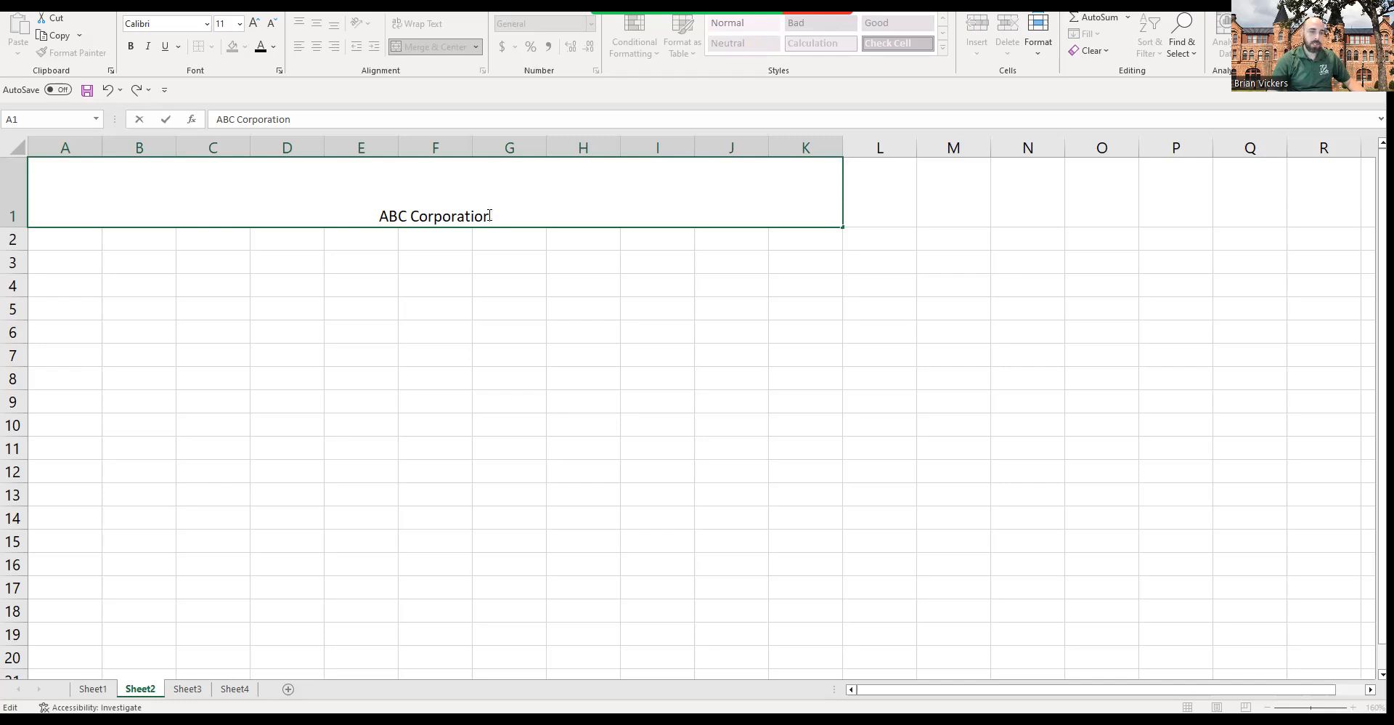
pyautogui.hotkey('alt', 'Return')
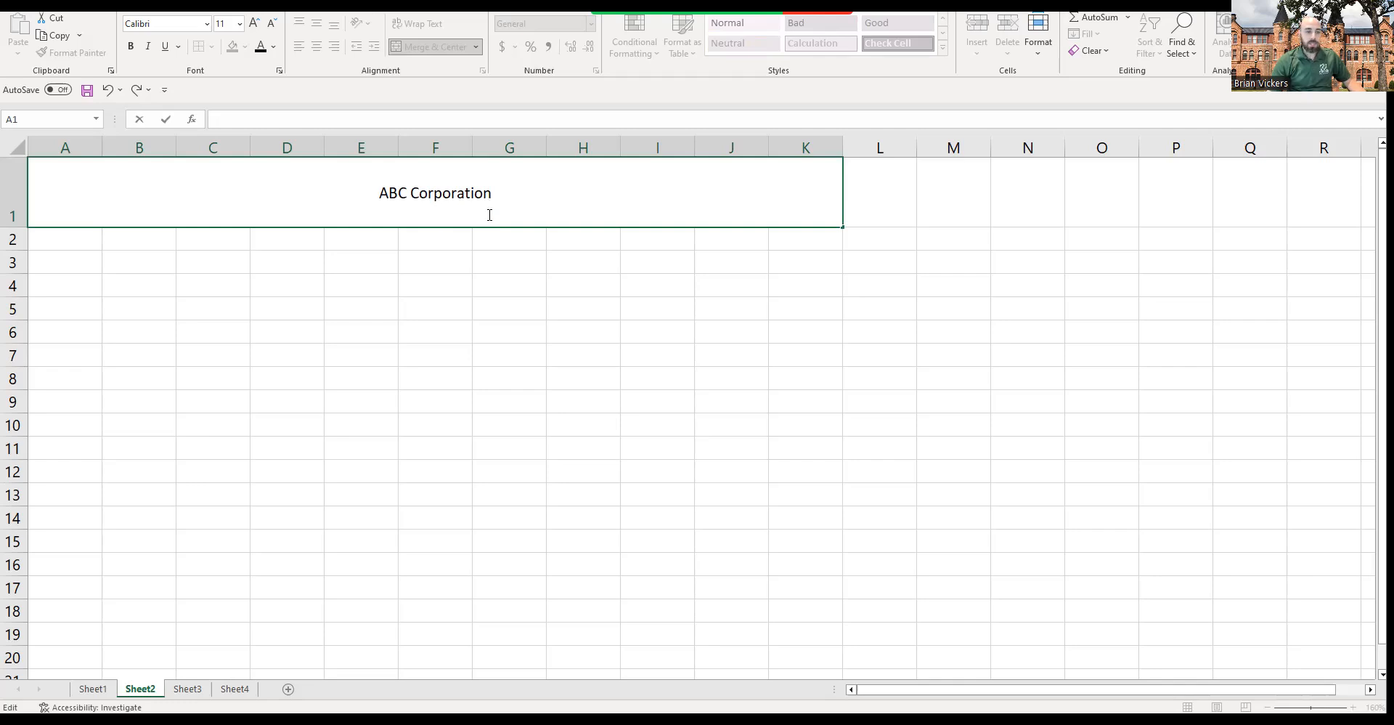
pyautogui.write('payroll')
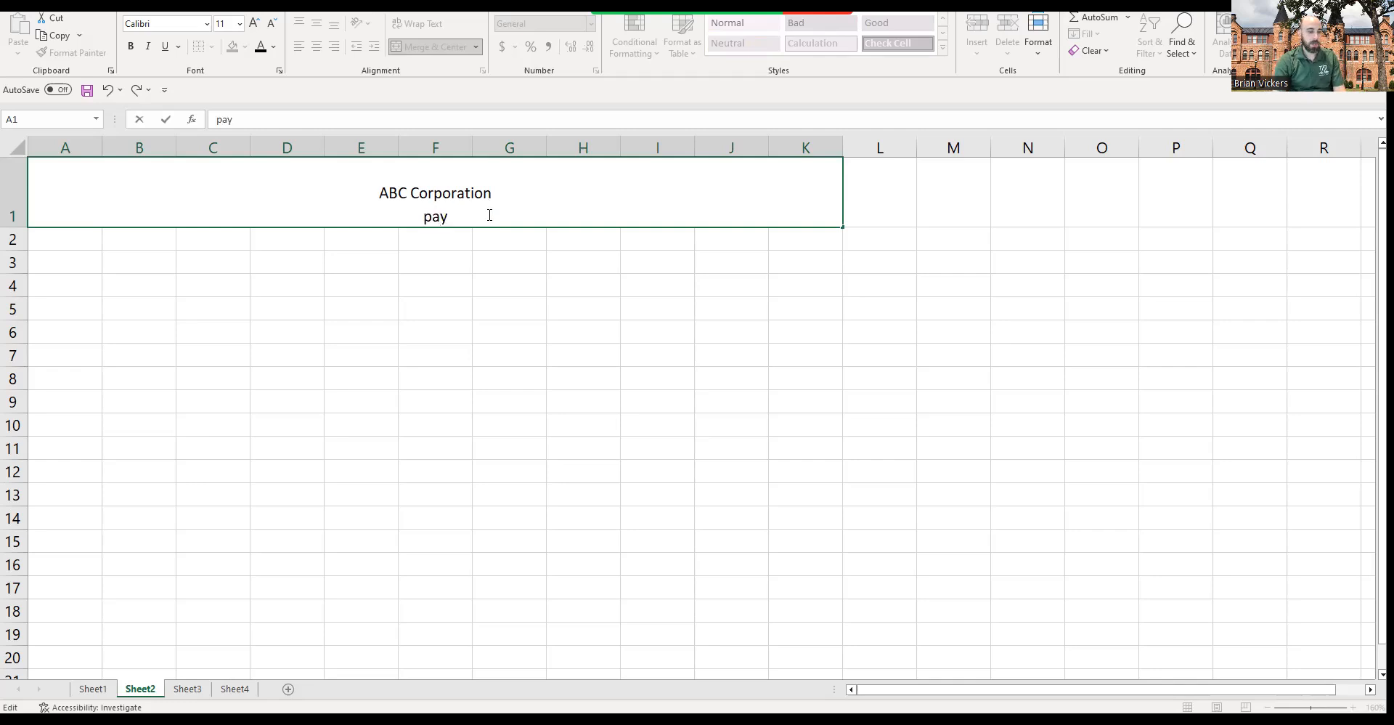
pyautogui.press('BackSpace')
pyautogui.press('BackSpace')
pyautogui.press('BackSpace')
pyautogui.press('BackSpace')
pyautogui.press('BackSpace')
pyautogui.press('BackSpace')
pyautogui.press('BackSpace')
pyautogui.write('Pa')
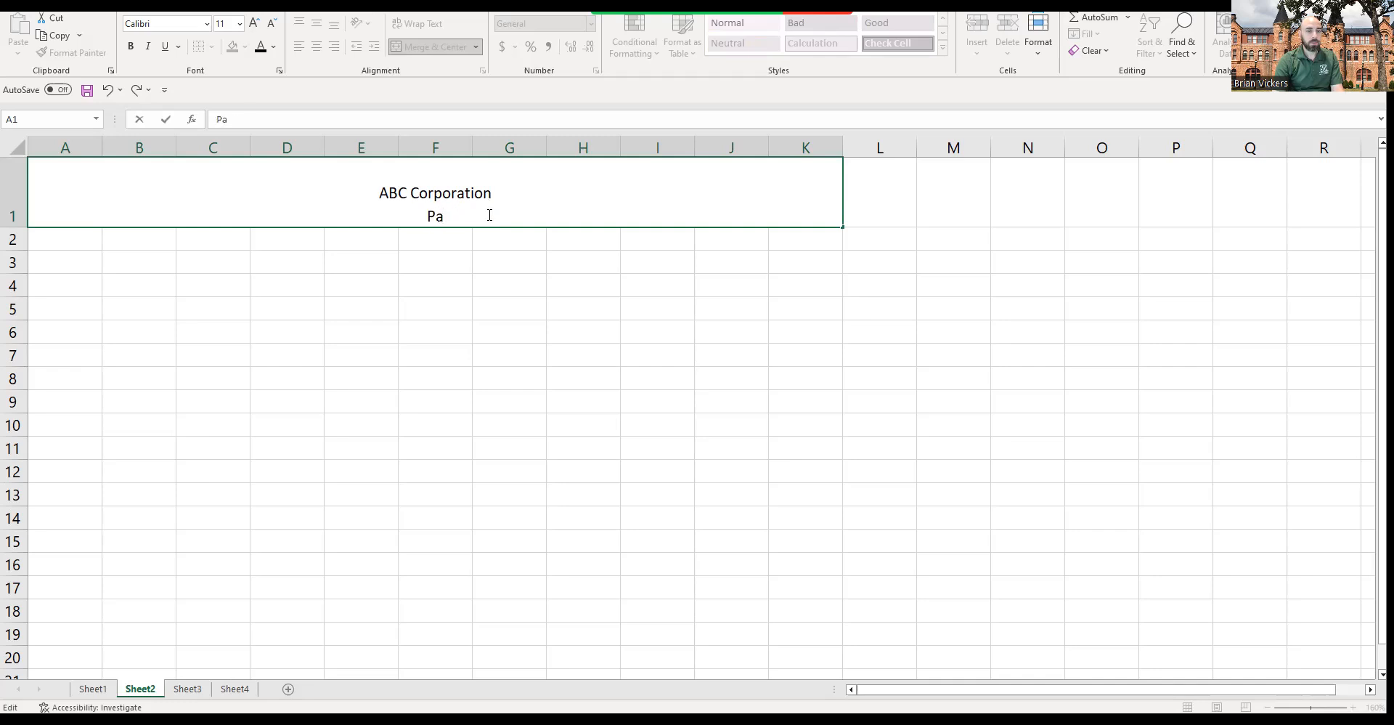
pyautogui.write('yroll ')
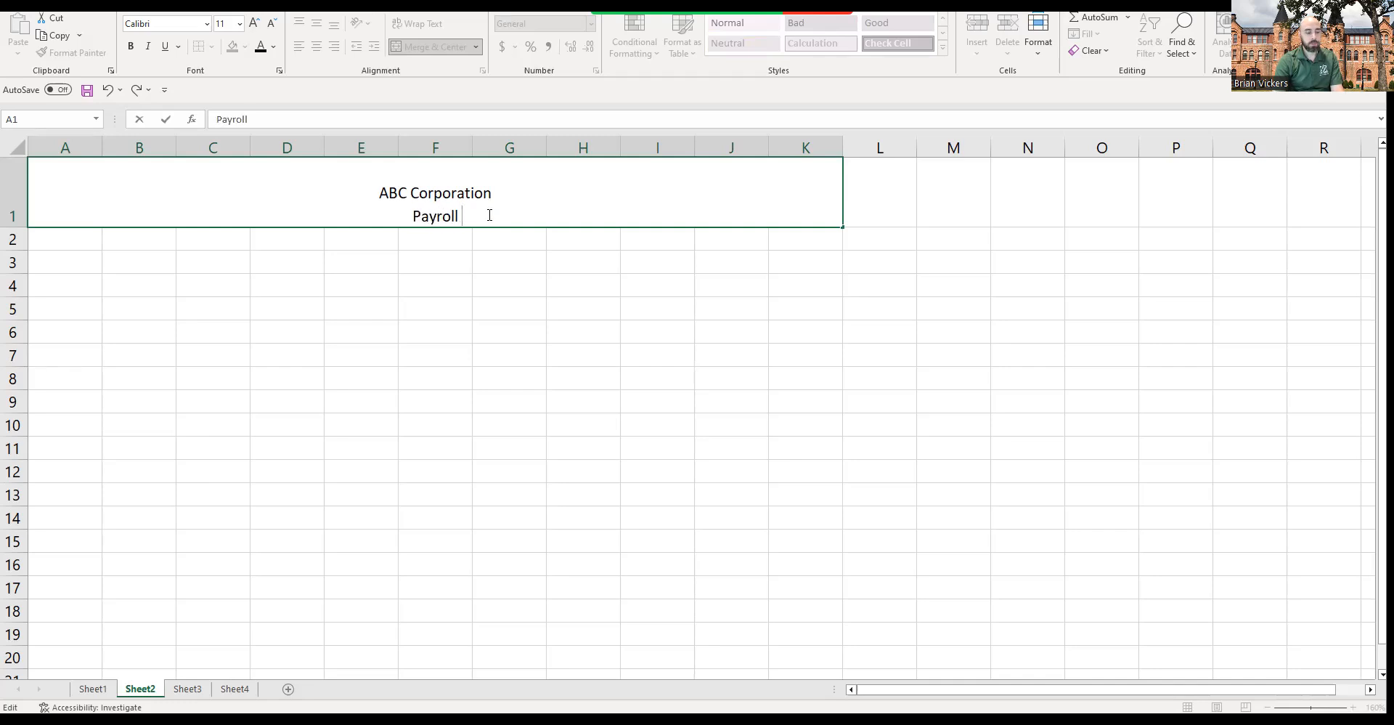
pyautogui.write('Report')
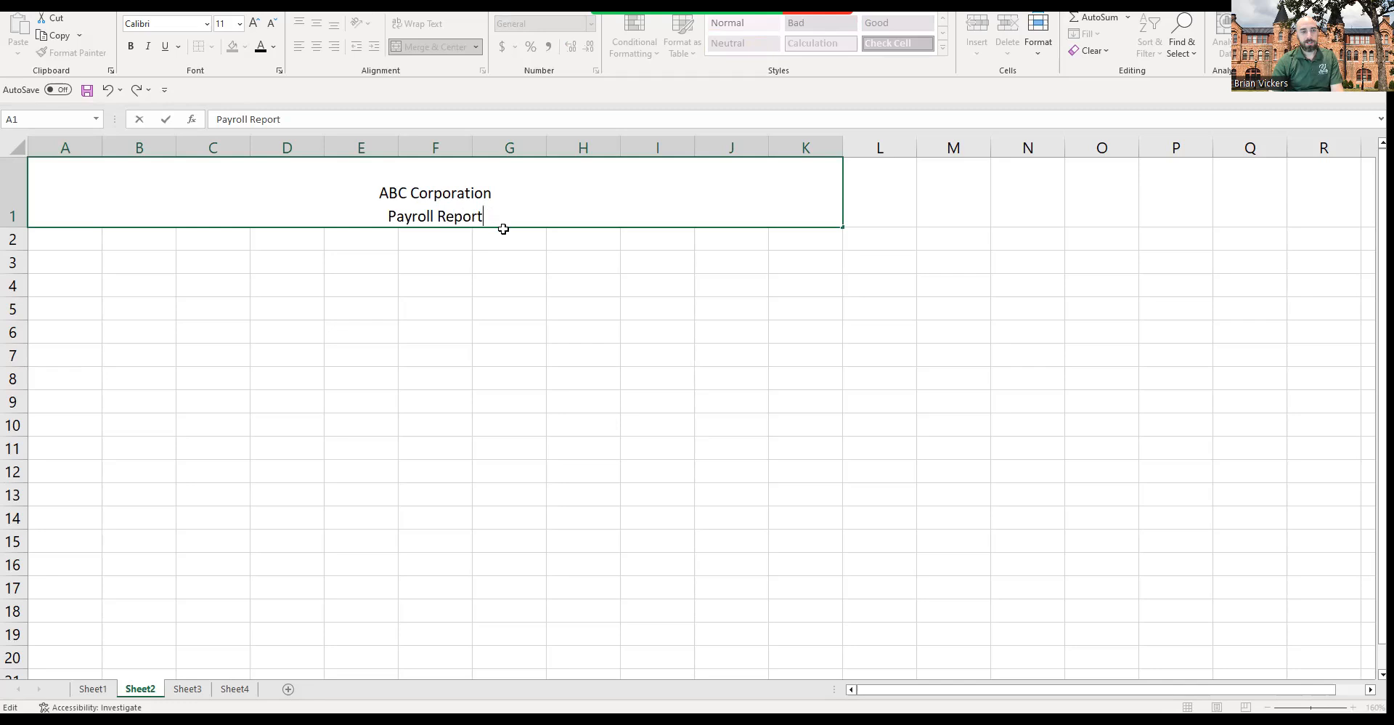
pyautogui.click(483, 275)
# Step: Set the font size of the merged title cell to 16
pyautogui.click(401, 194)
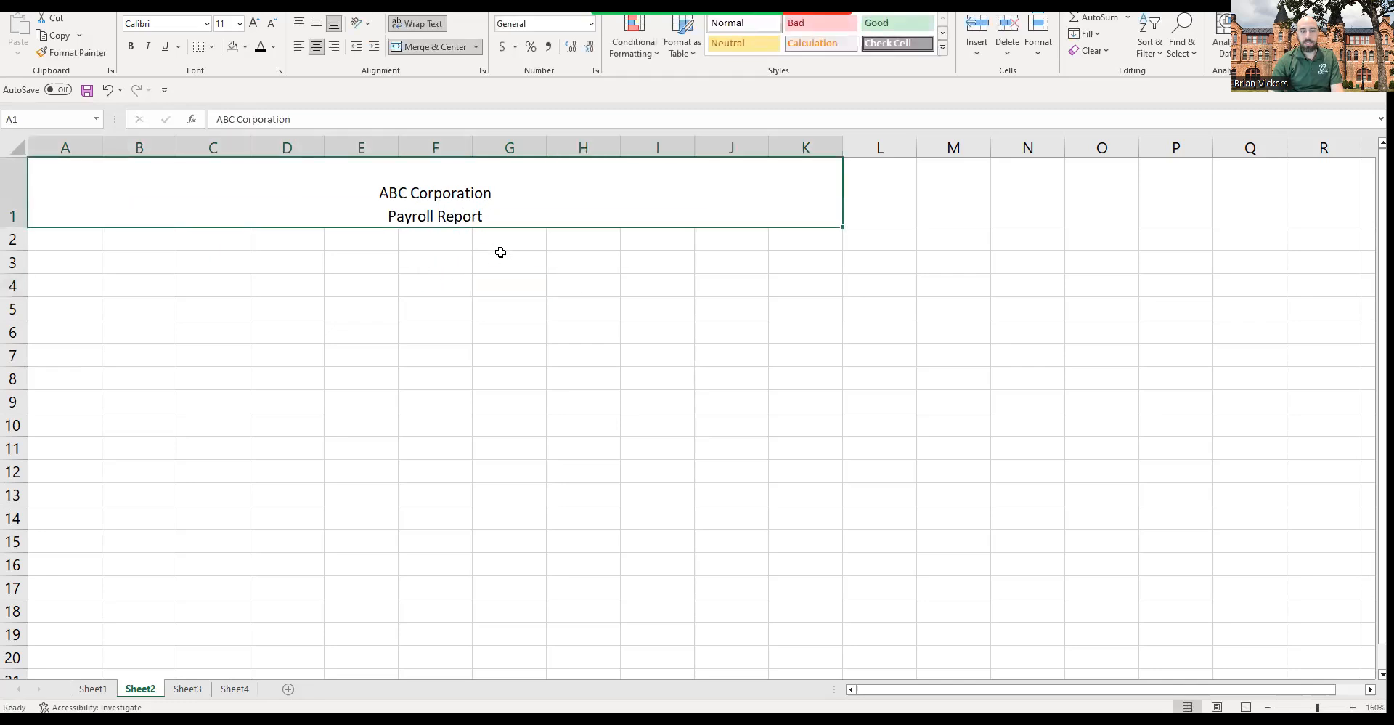
pyautogui.click(422, 300)
pyautogui.click(374, 221)
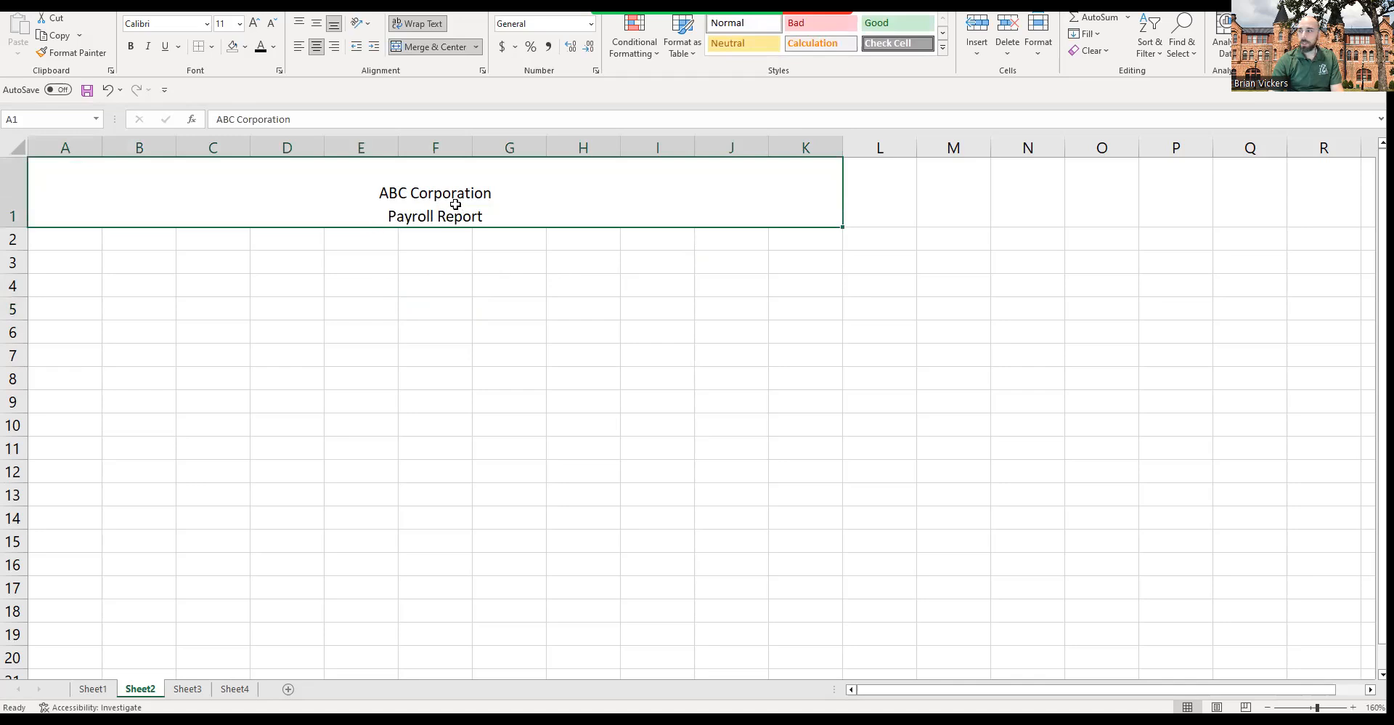
pyautogui.click(239, 24)
pyautogui.click(239, 28)
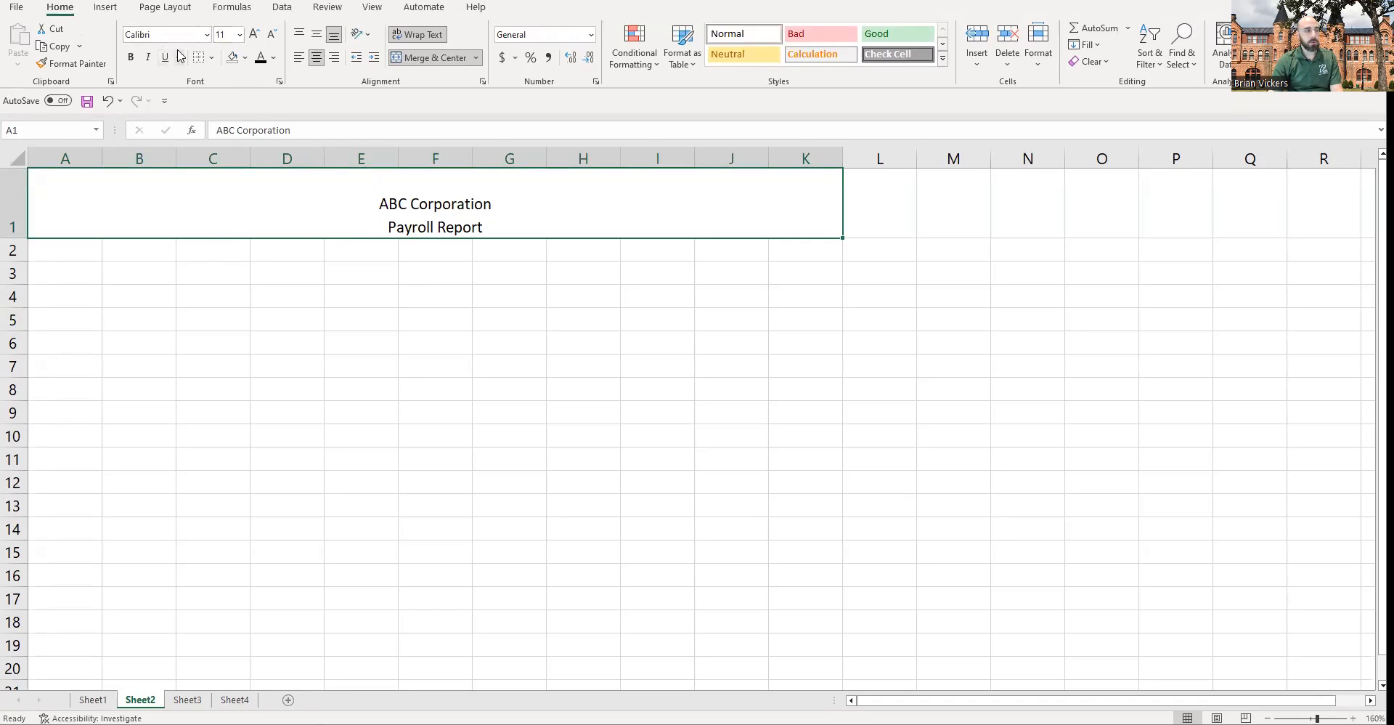
pyautogui.click(240, 35)
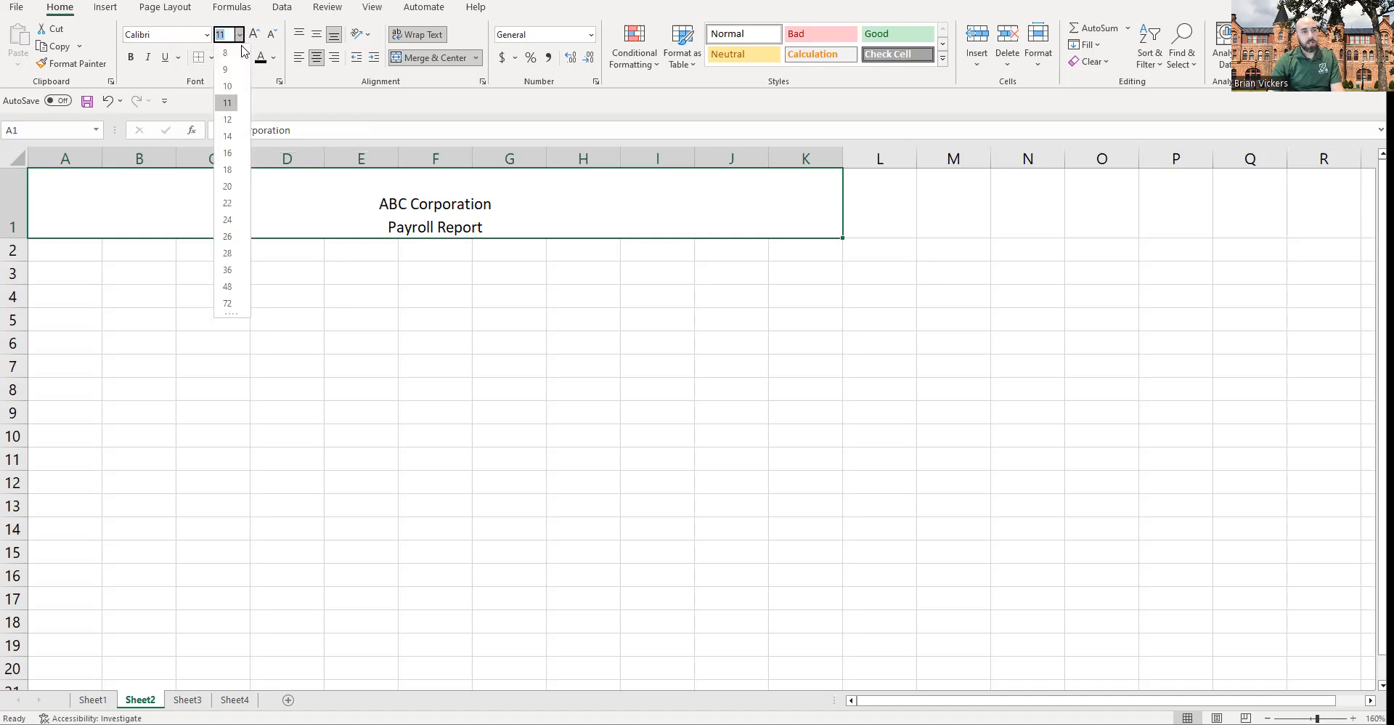
pyautogui.click(231, 153)
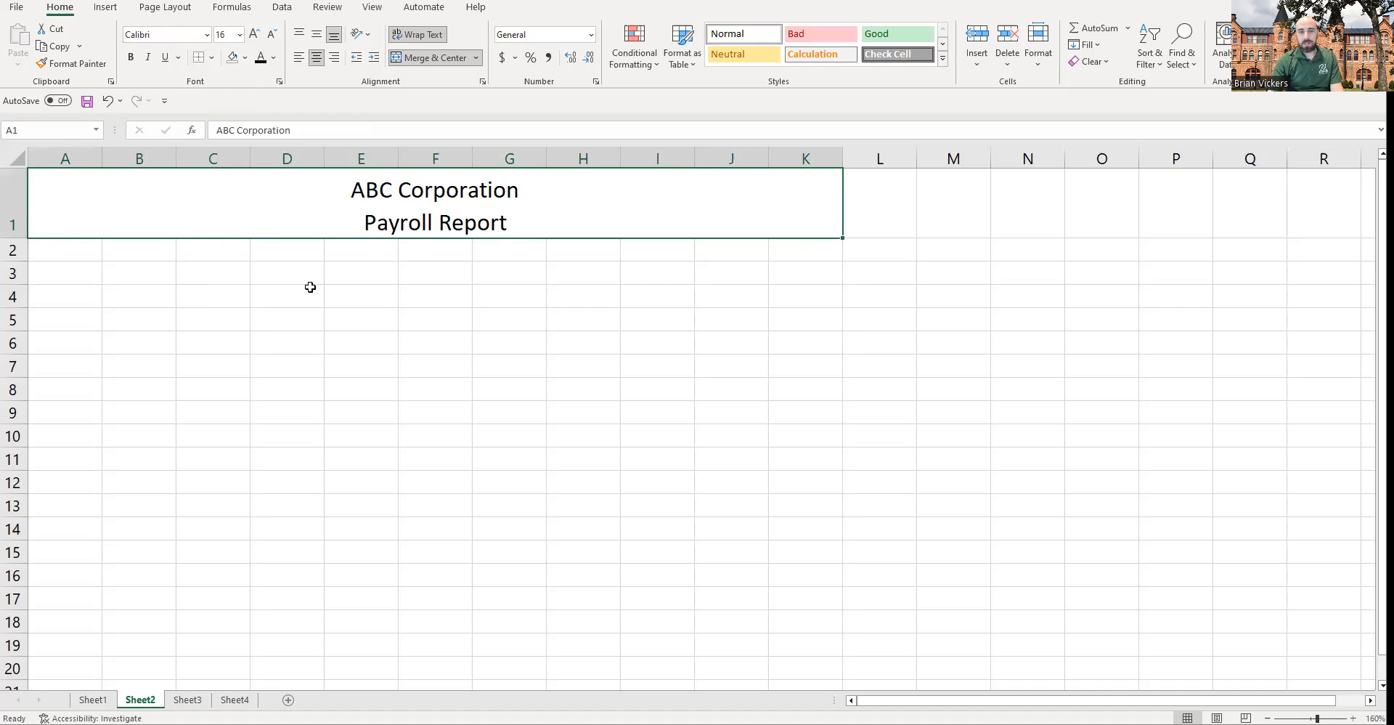
# Step: Shade the title cell Blue, Accent 1, Lighter 80% and give it a thick outside border
pyautogui.click(245, 58)
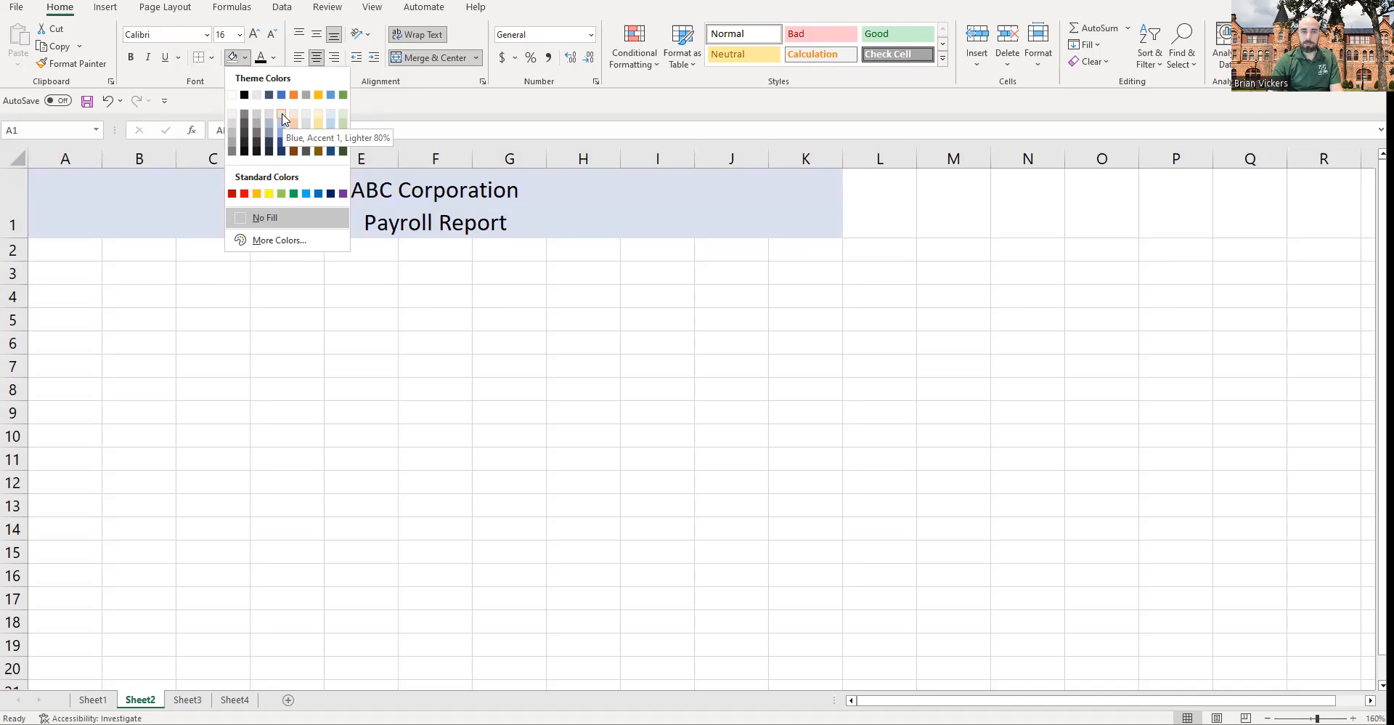
pyautogui.click(283, 119)
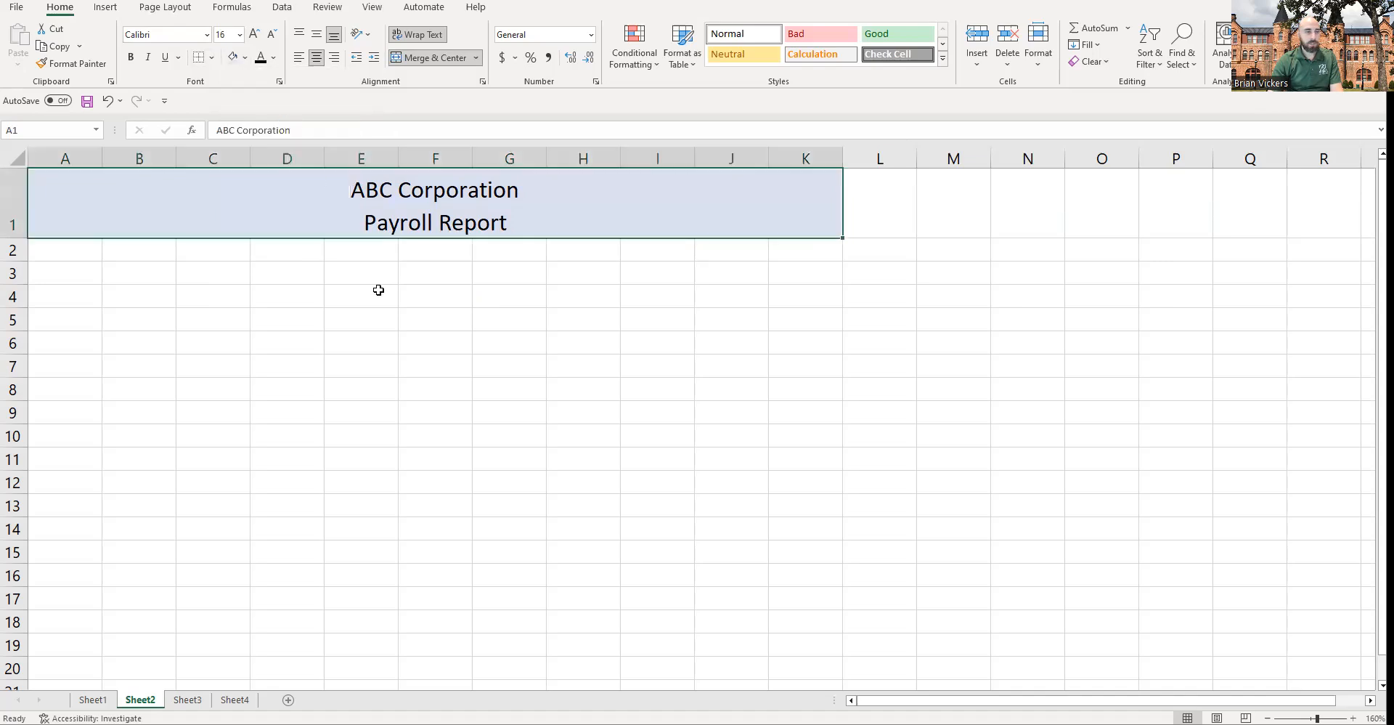
pyautogui.click(364, 300)
pyautogui.click(329, 233)
pyautogui.click(469, 313)
pyautogui.click(597, 218)
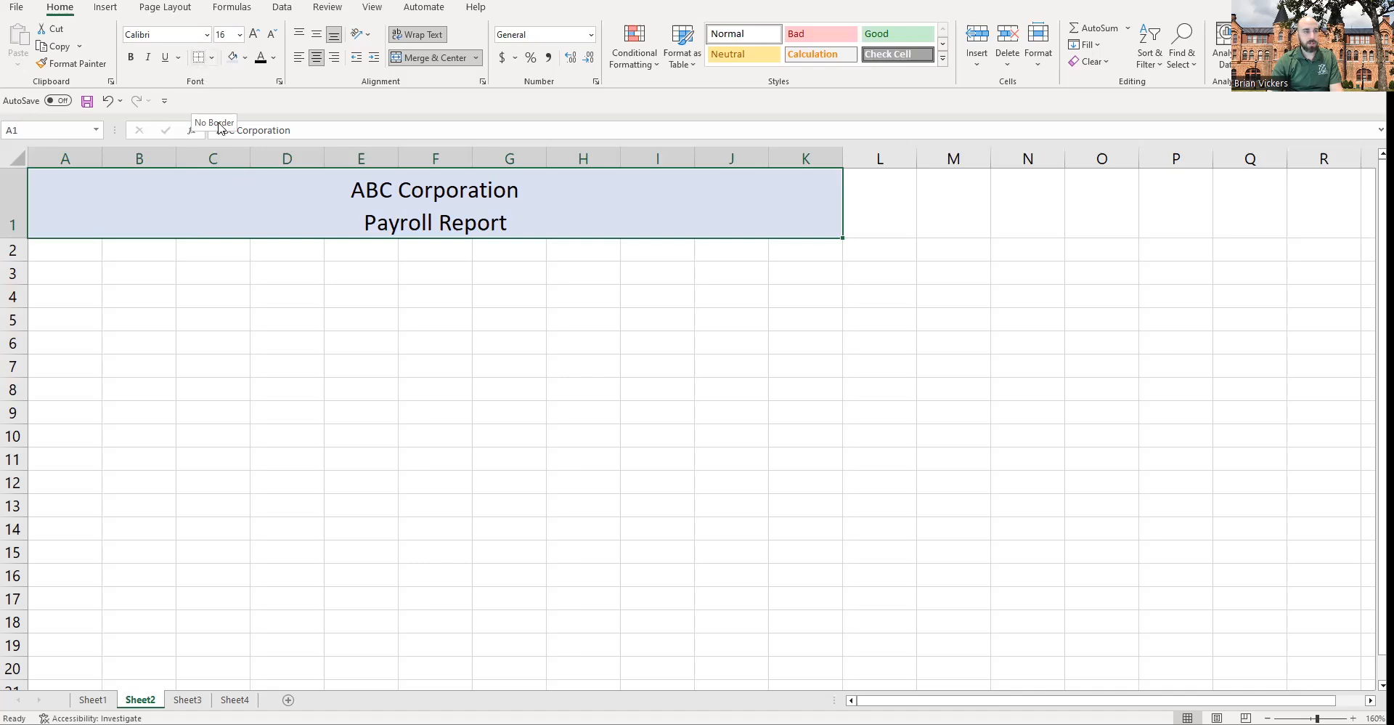
pyautogui.click(211, 60)
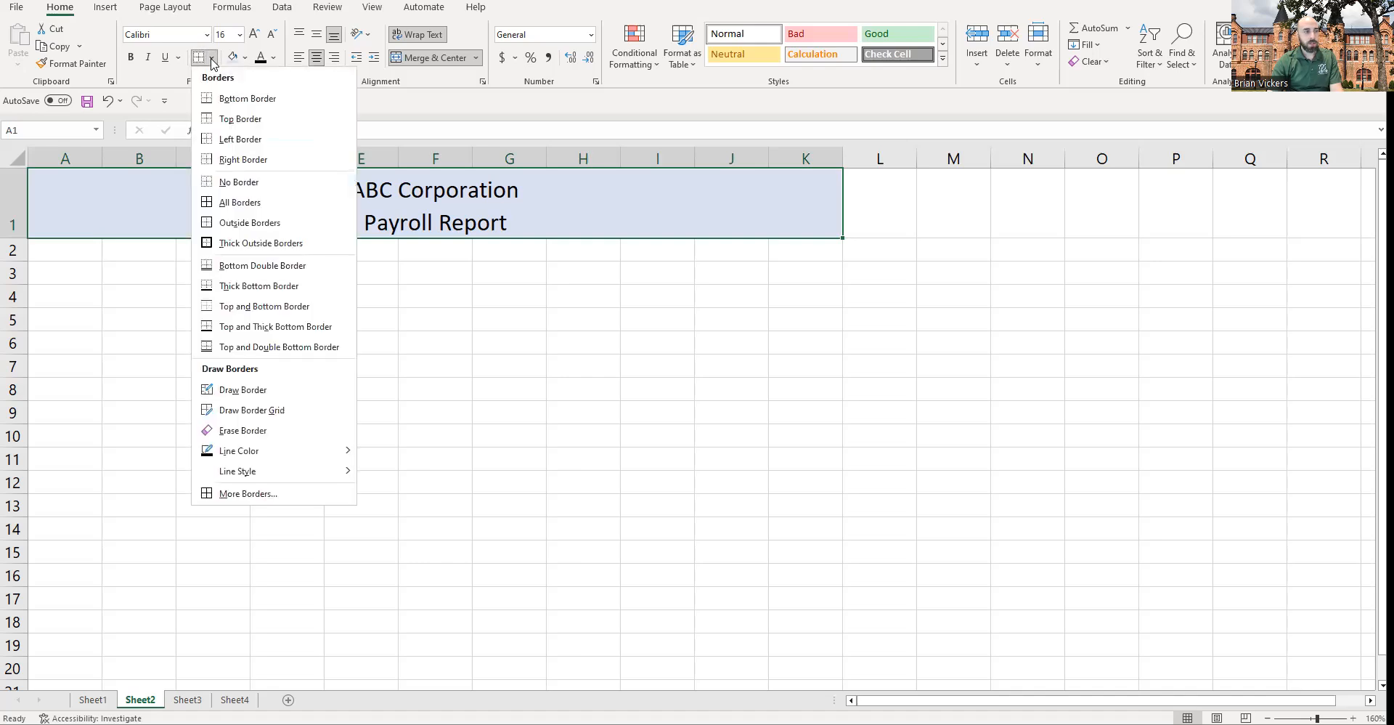
pyautogui.click(244, 242)
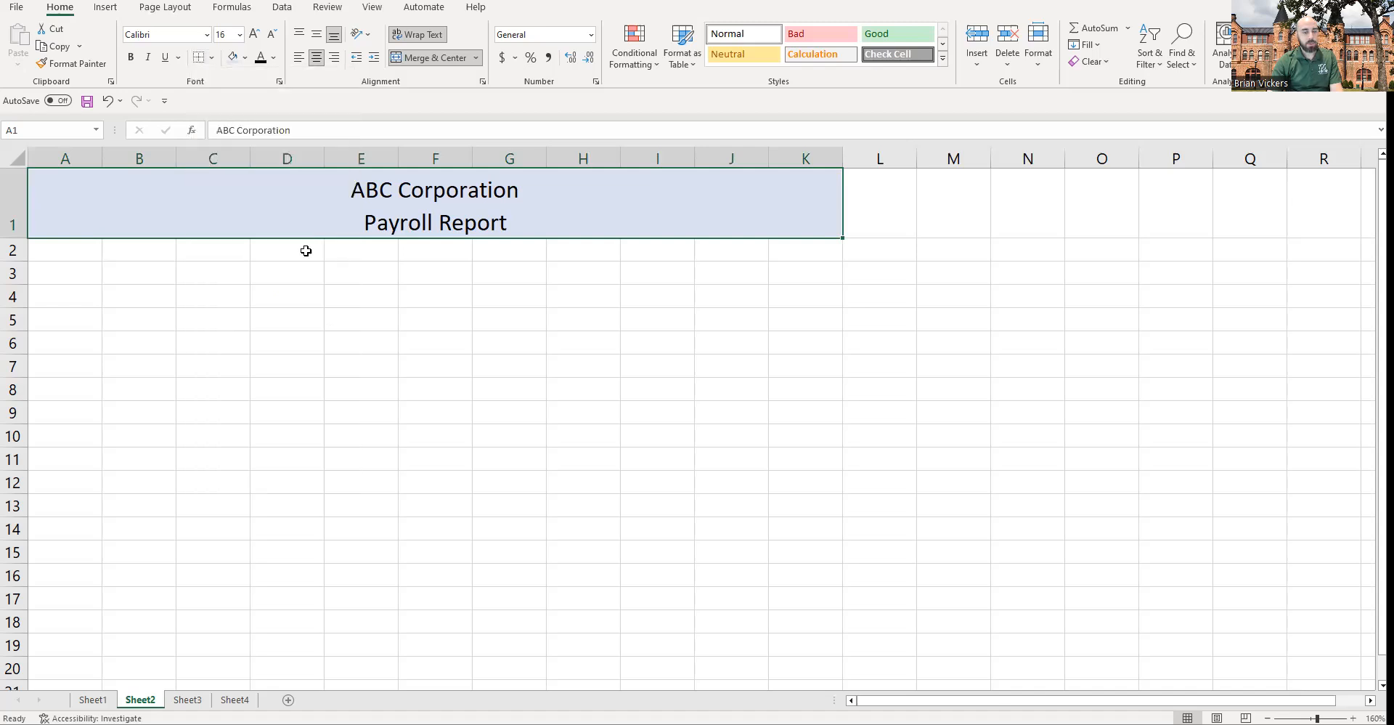
# Step: Make the title text bold
pyautogui.click(434, 272)
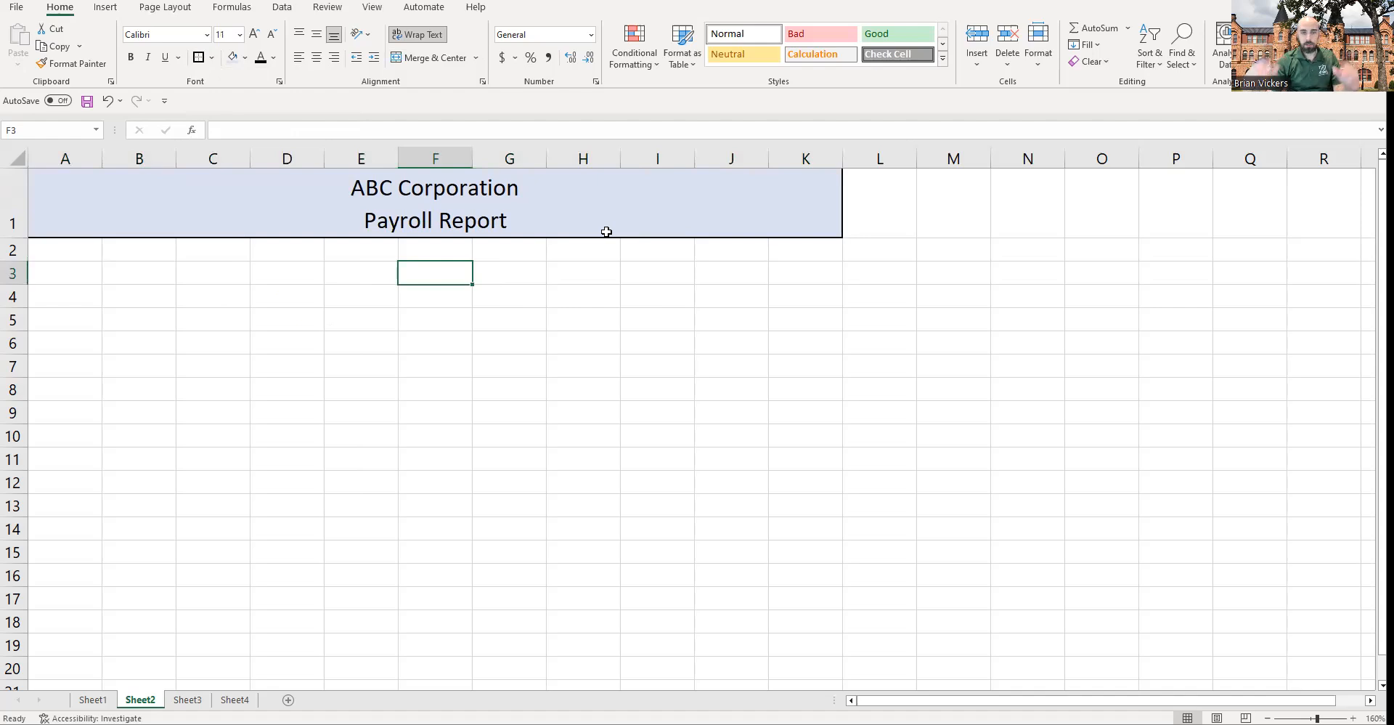
pyautogui.click(443, 202)
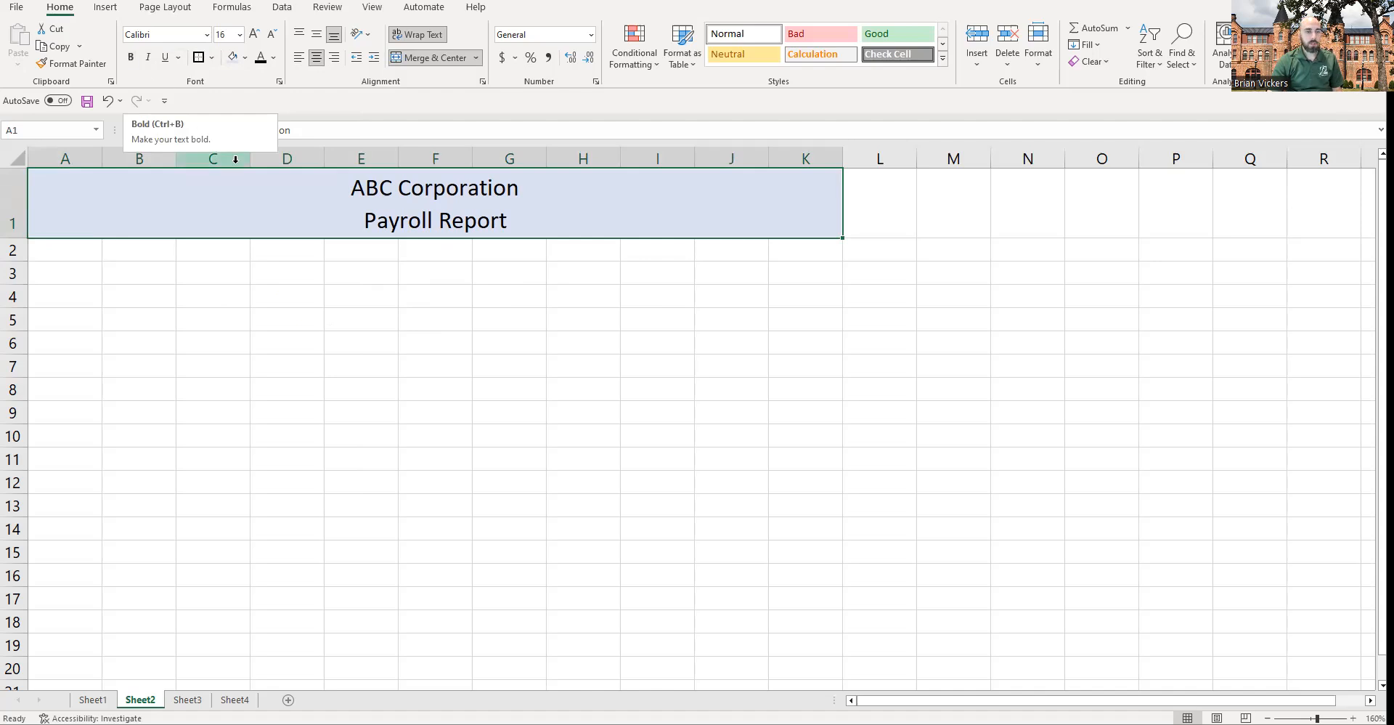
pyautogui.hotkey('ctrl', 'b')
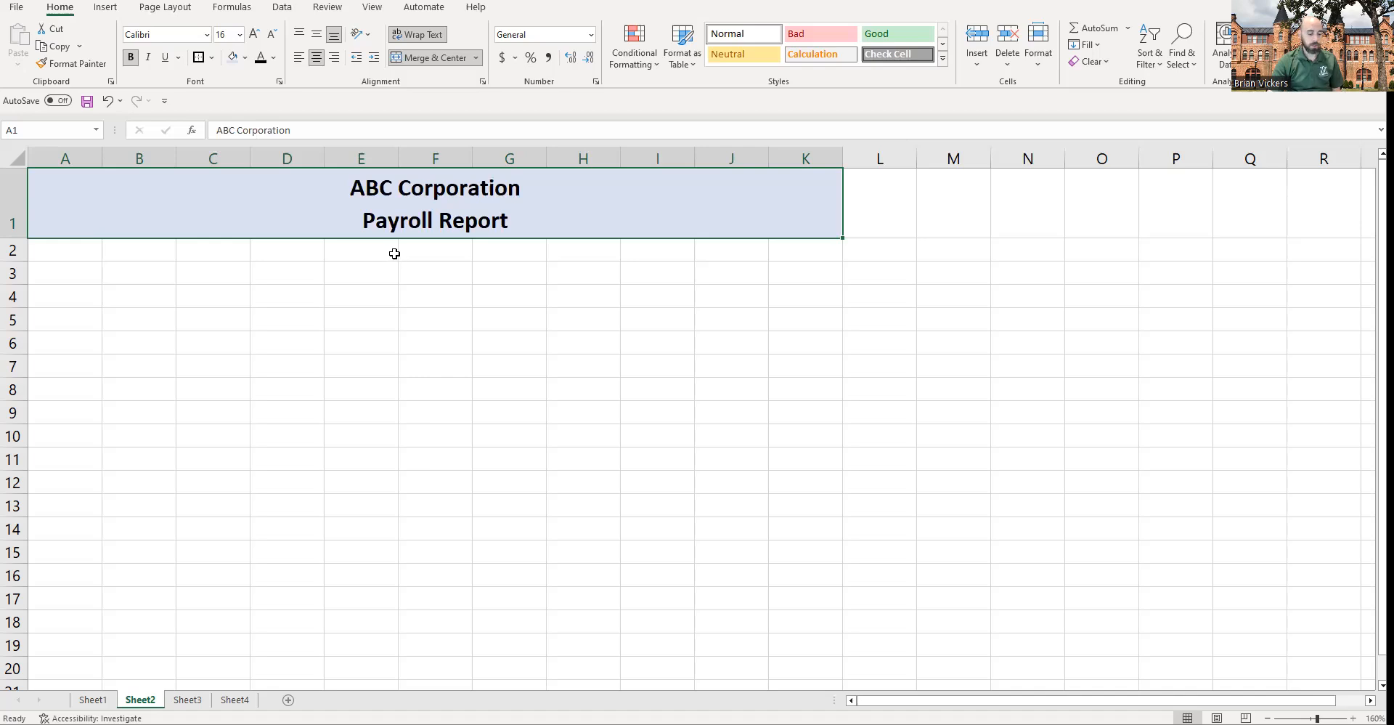
pyautogui.hotkey('ctrl', 'u')
pyautogui.hotkey('ctrl', 'u')
pyautogui.hotkey('ctrl', 'i')
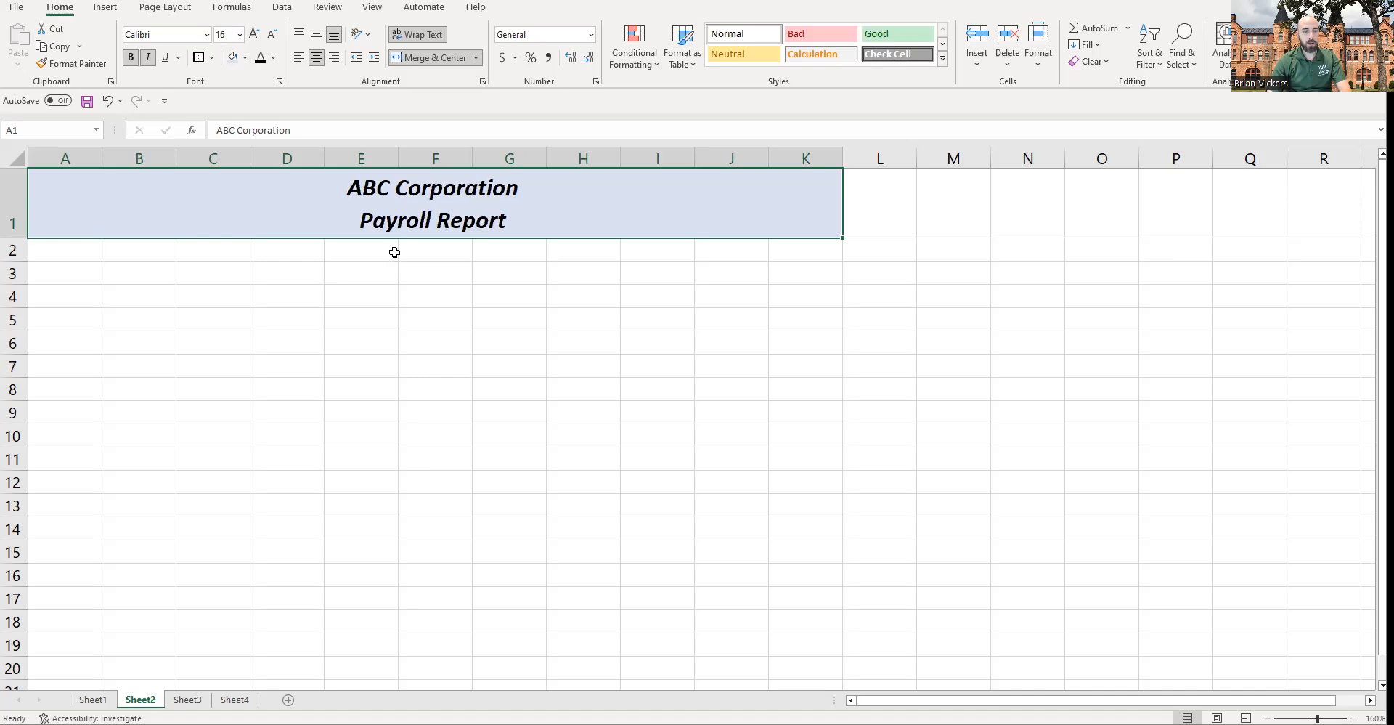
pyautogui.hotkey('ctrl', 'i')
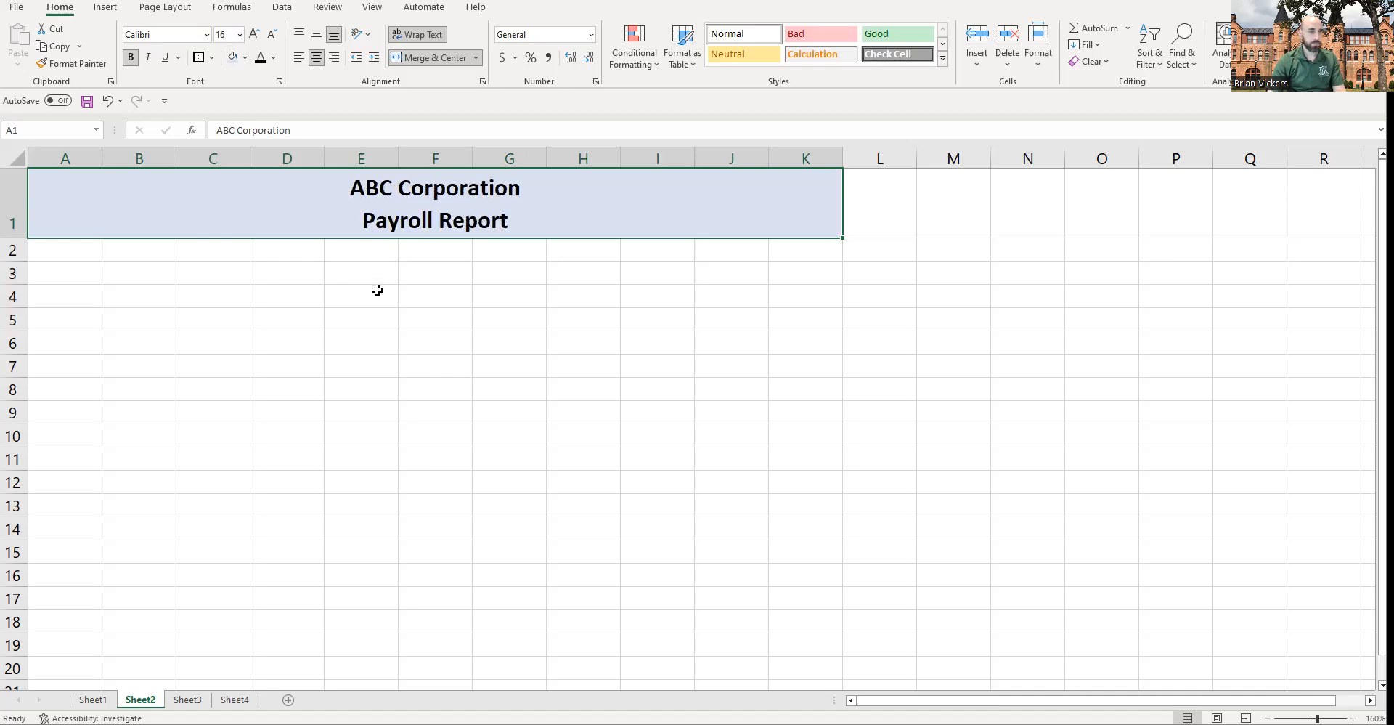
# Step: Review the employee names listed on Sheet1 before returning to Sheet2
pyautogui.click(377, 295)
pyautogui.click(76, 251)
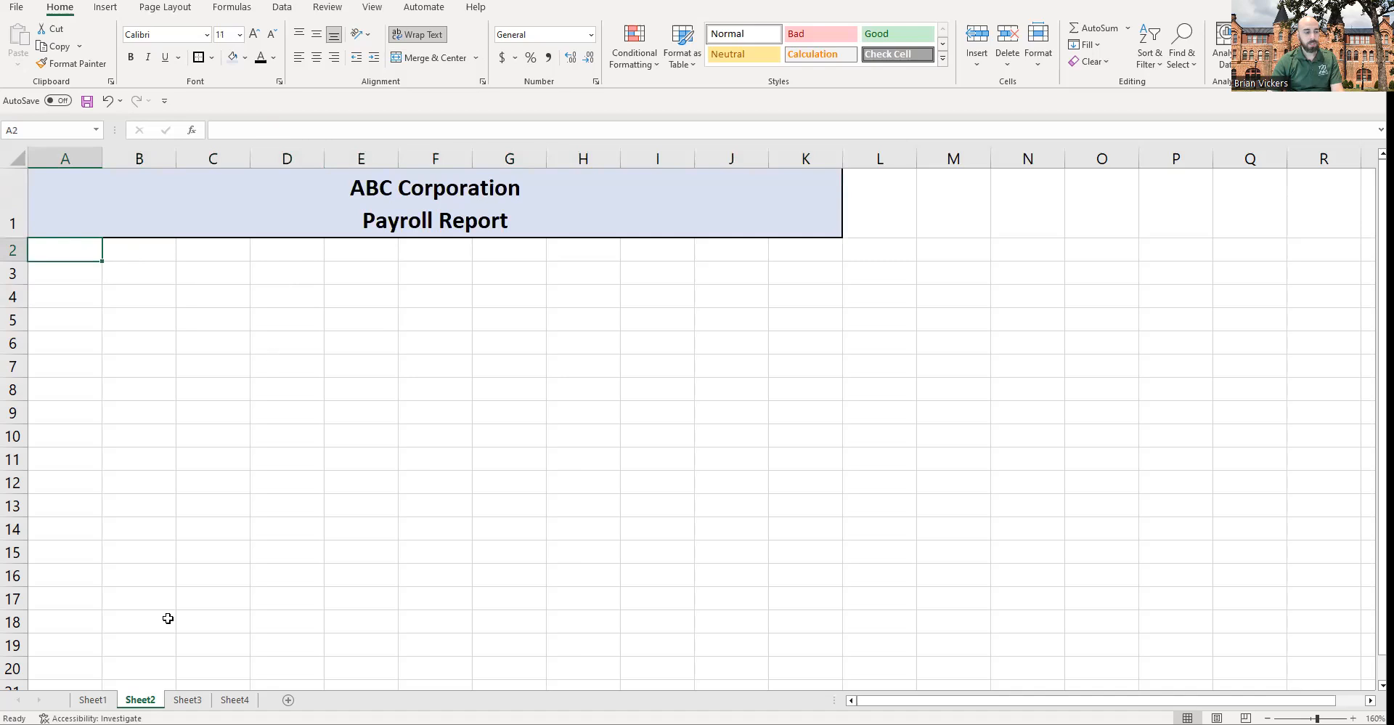
pyautogui.click(93, 699)
pyautogui.click(72, 176)
pyautogui.click(78, 199)
pyautogui.click(86, 221)
pyautogui.click(96, 244)
pyautogui.click(98, 263)
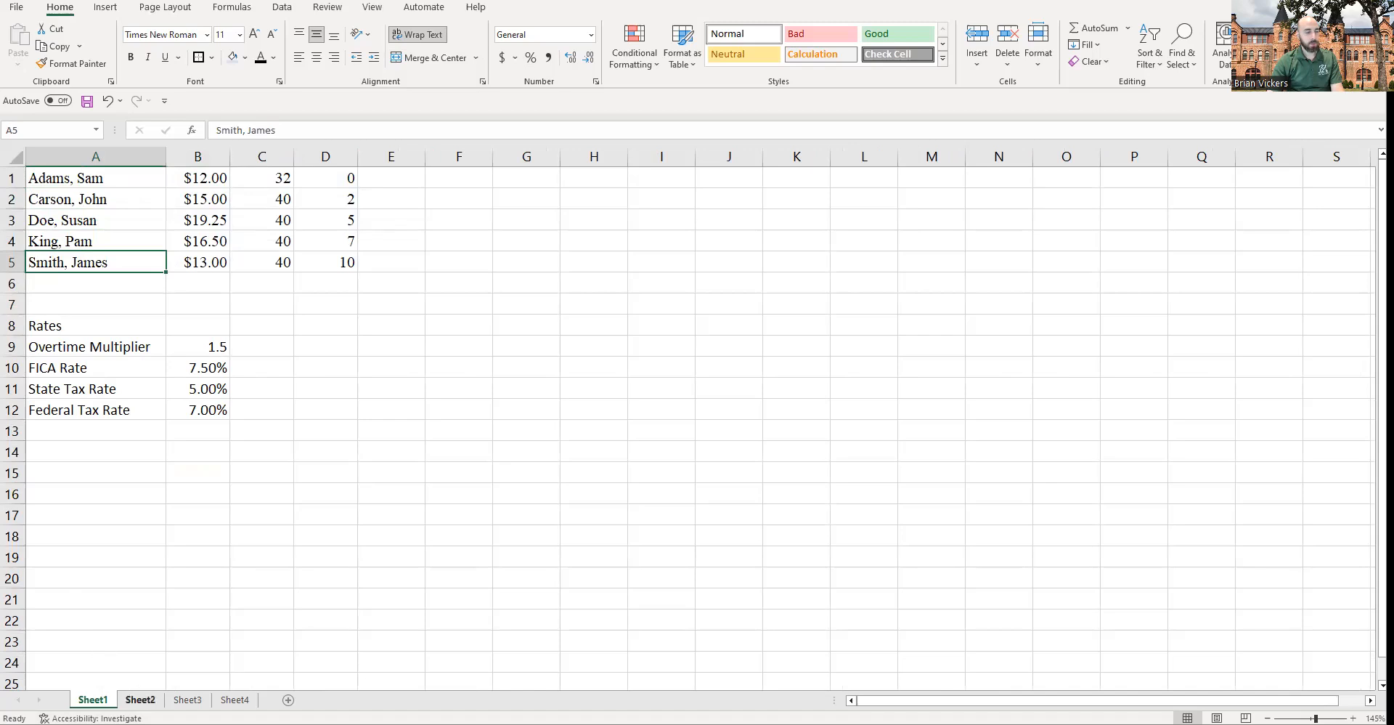
pyautogui.click(140, 700)
# Step: Enter the column header Employee in cell A2
pyautogui.moveTo(49, 258); pyautogui.dragTo(812, 247)
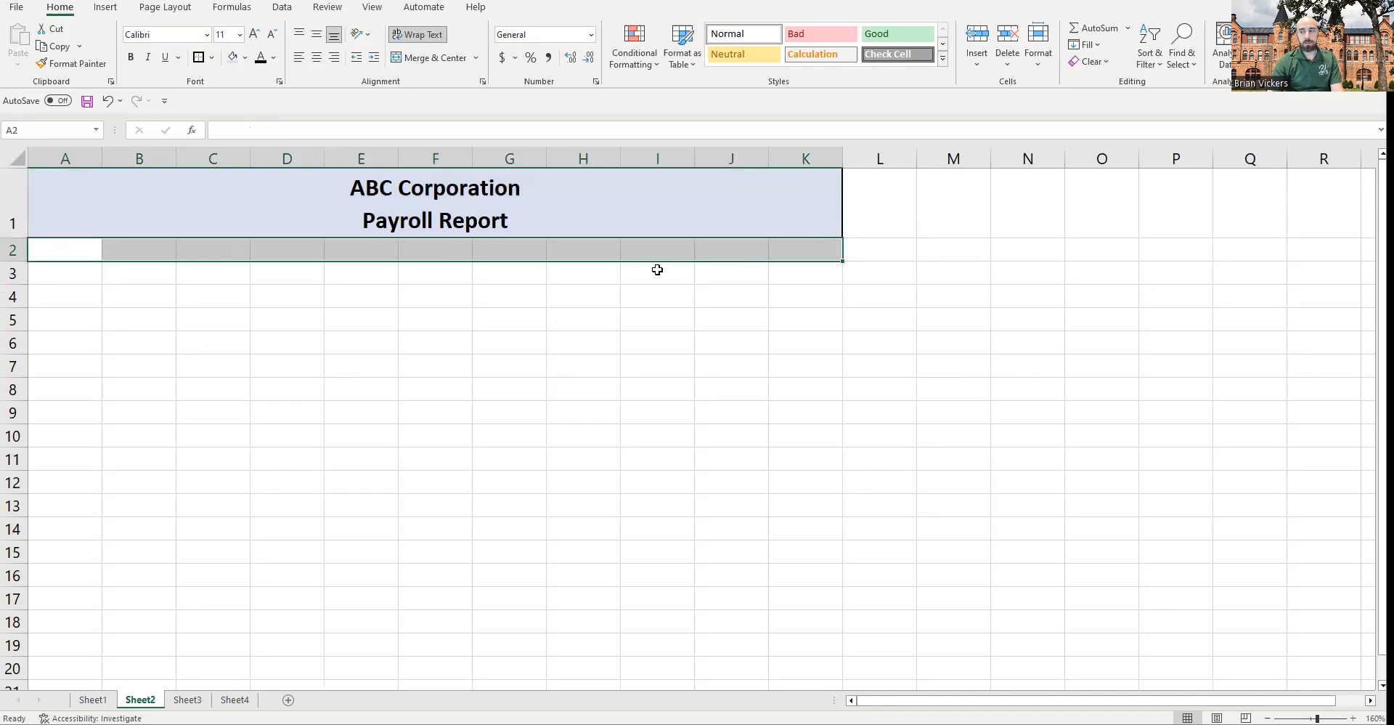
pyautogui.click(56, 252)
pyautogui.write('Emopl')
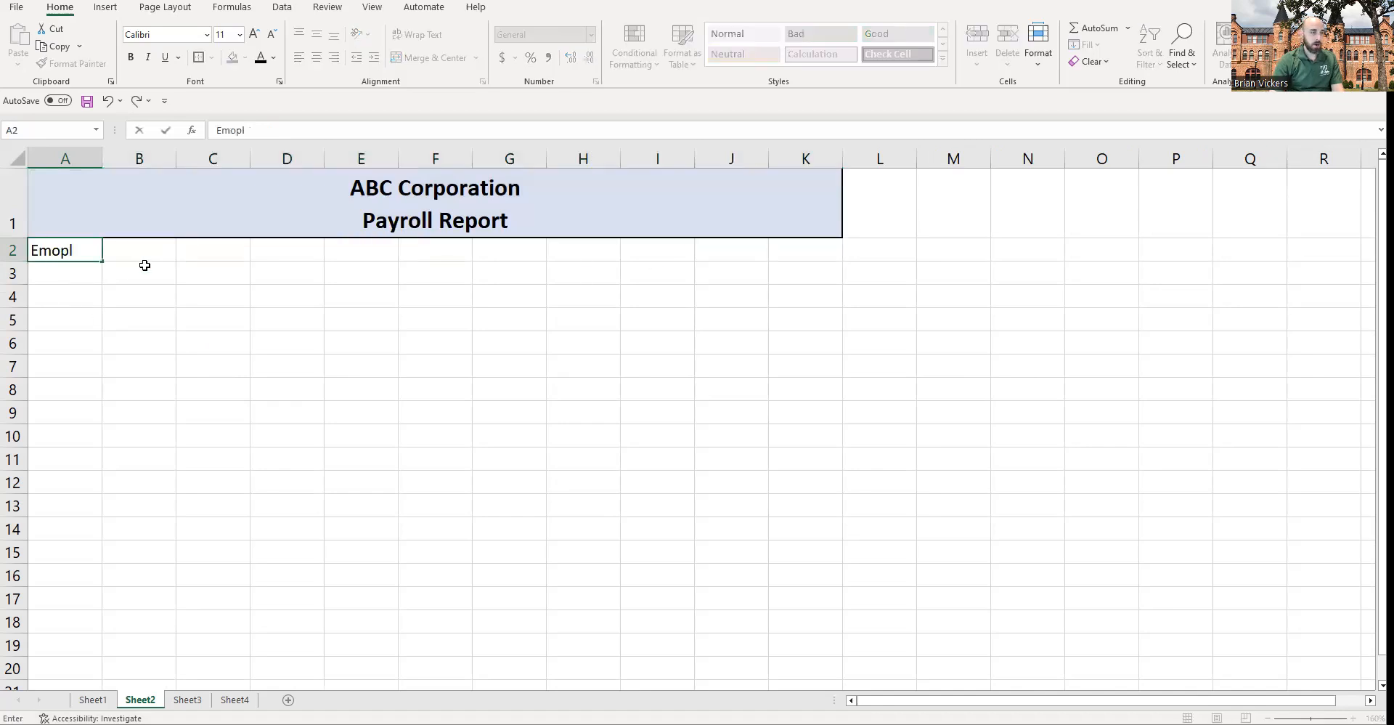
pyautogui.press('BackSpace')
pyautogui.press('BackSpace')
pyautogui.write('mpol')
pyautogui.press('BackSpace')
pyautogui.press('BackSpace')
pyautogui.press('BackSpace')
pyautogui.press('BackSpace')
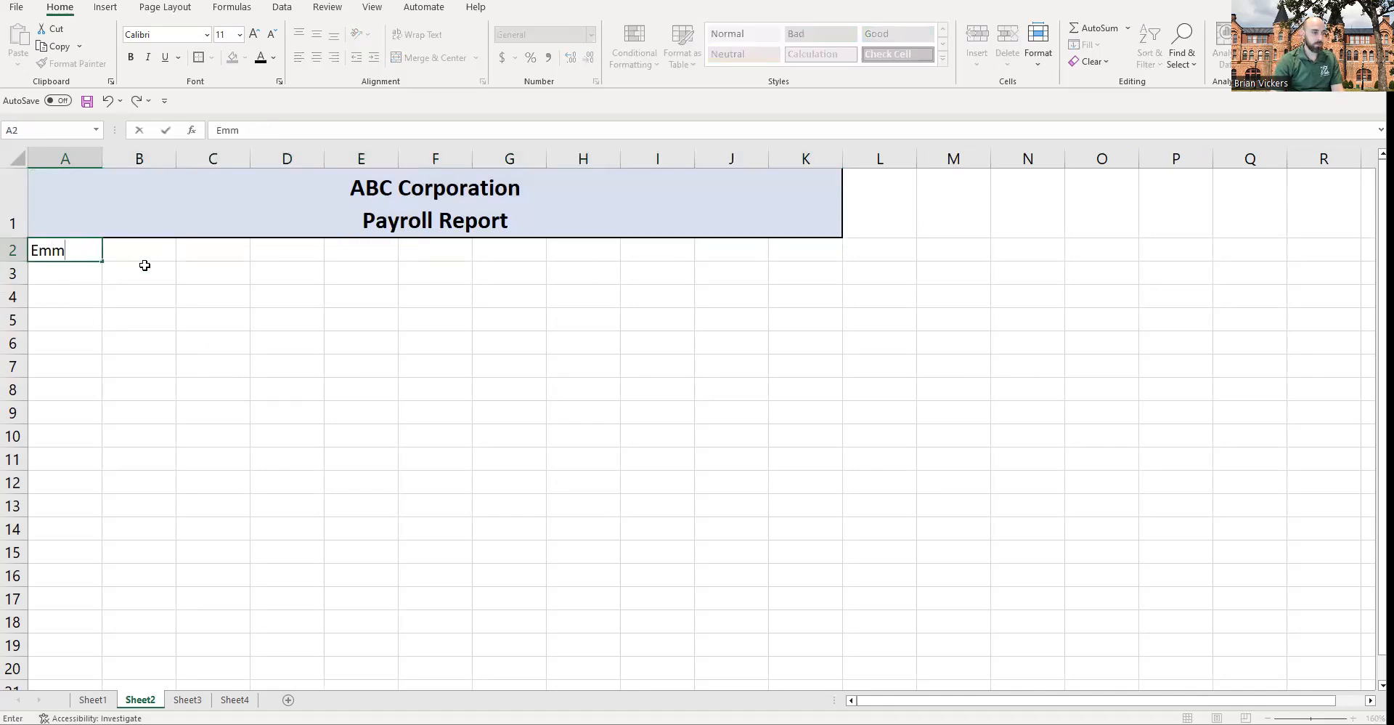
pyautogui.write('ployee')
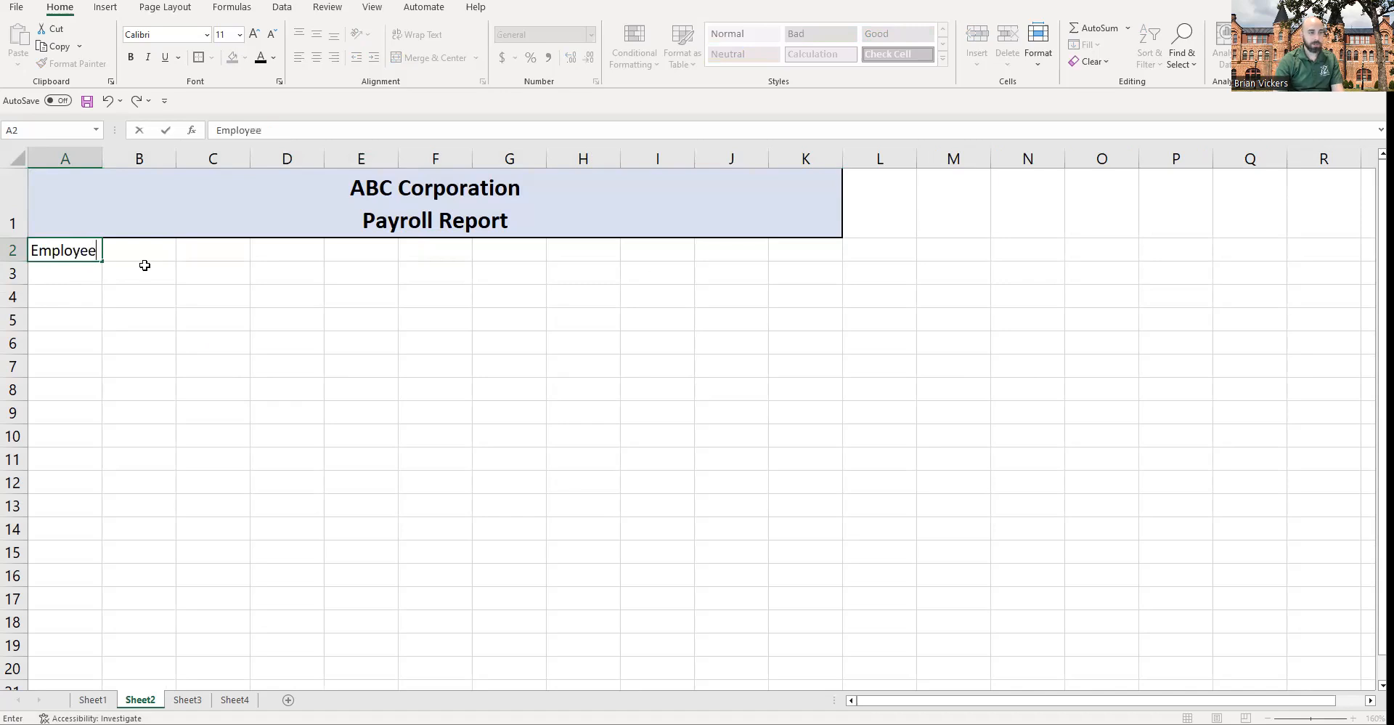
pyautogui.press('Tab')
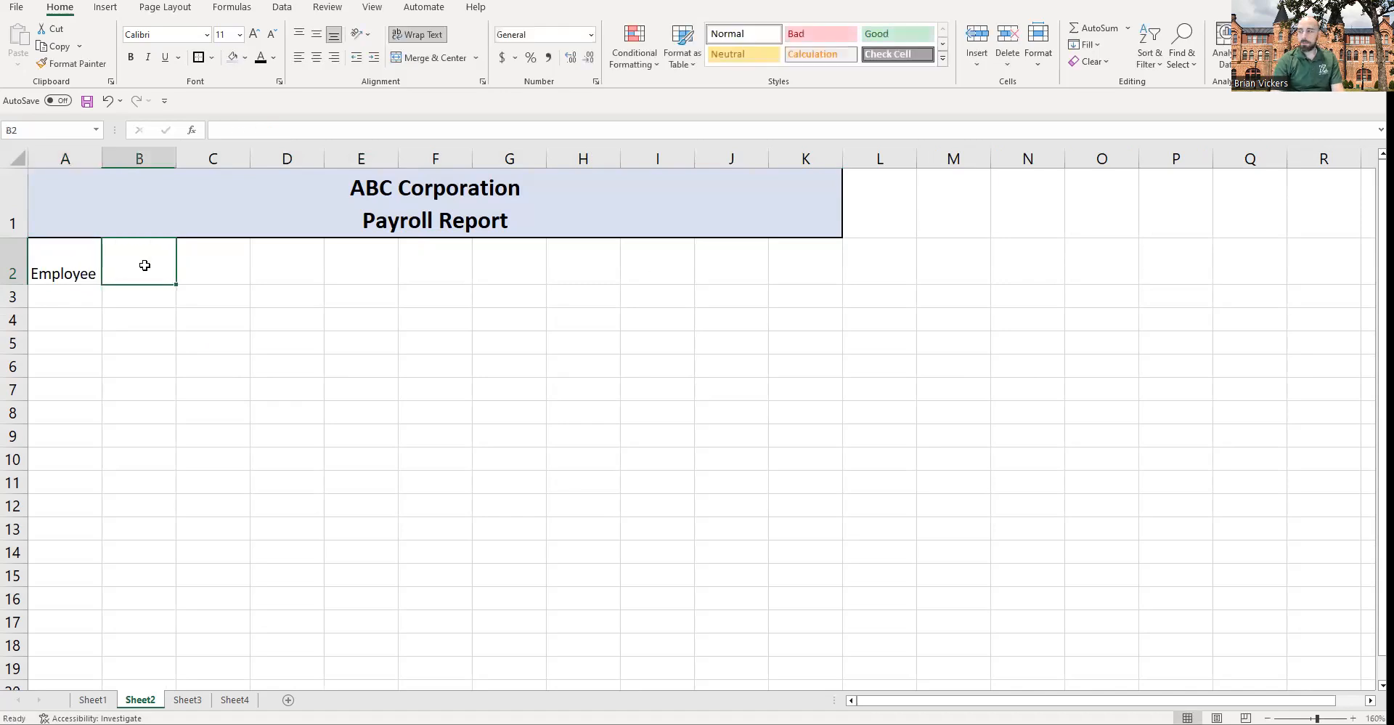
# Step: Enter Hourly Rate in B2 and Regular Hours on two lines in C2
pyautogui.write('Hourly Rate')
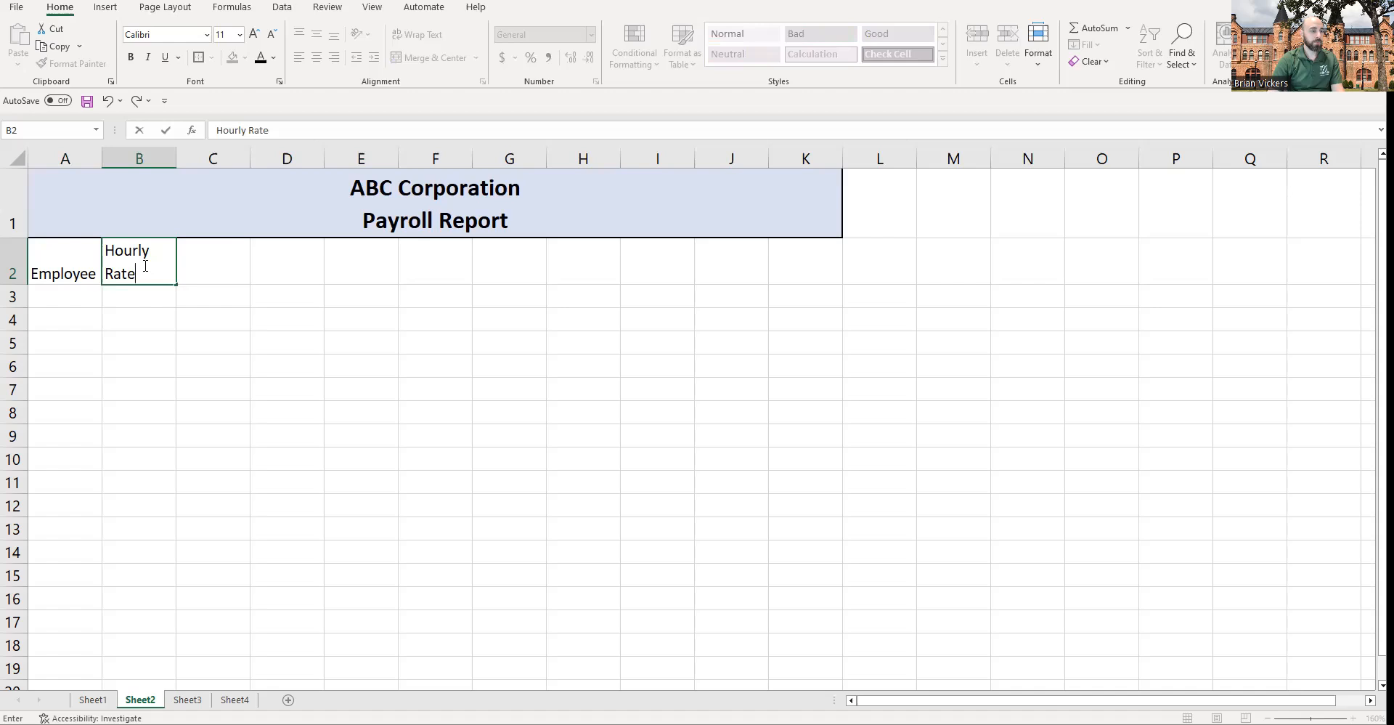
pyautogui.press('Tab')
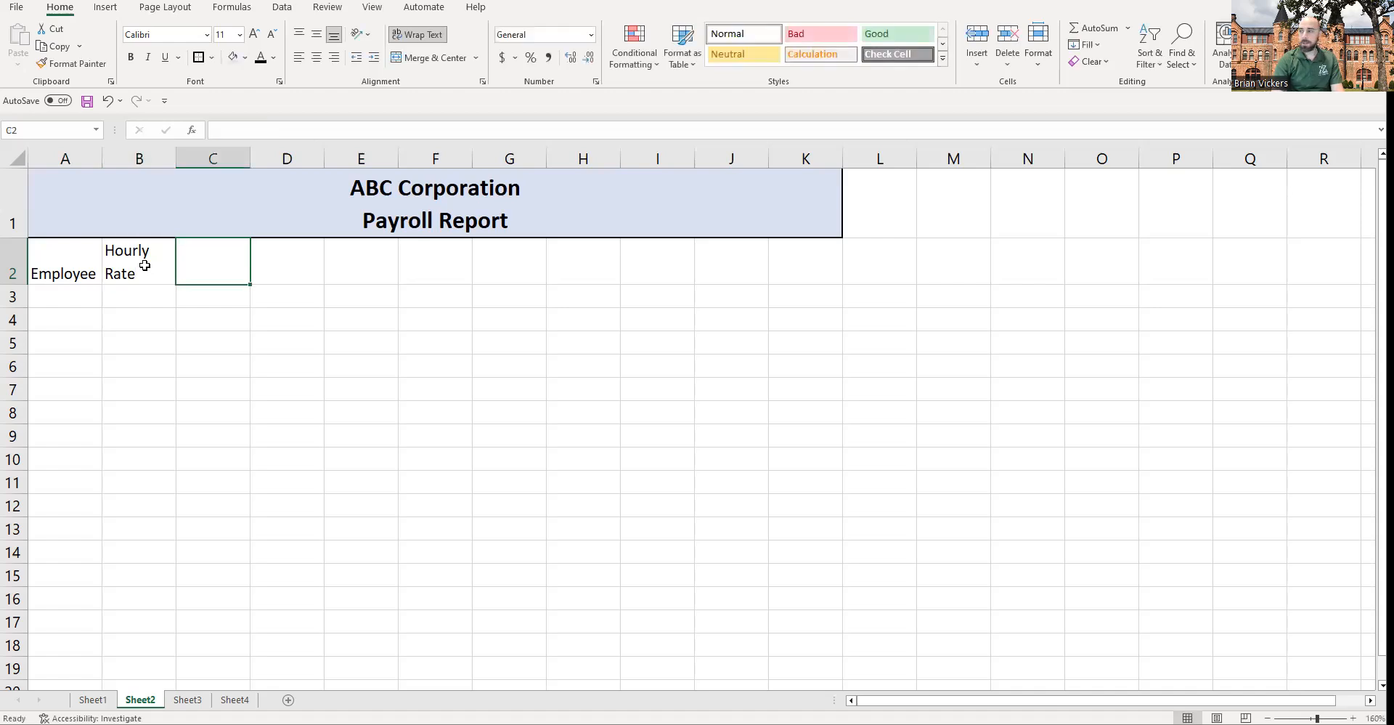
pyautogui.write('Regular')
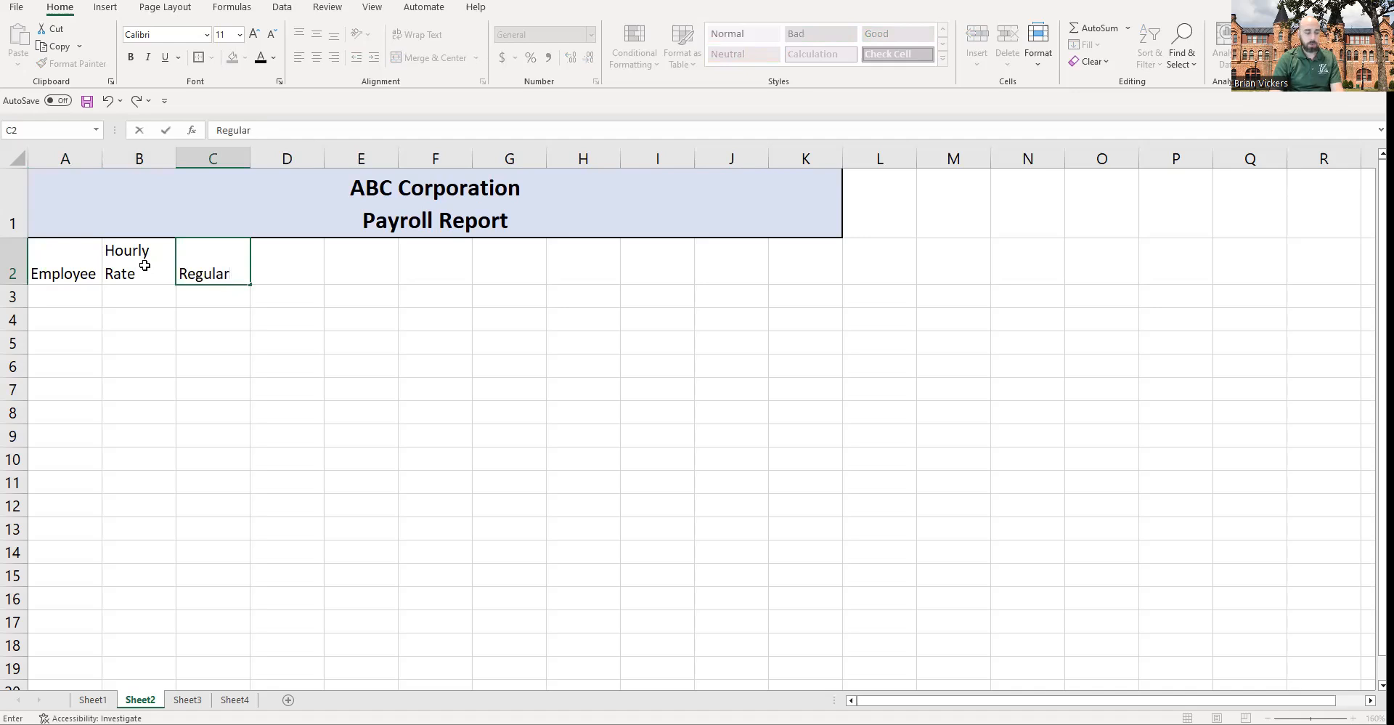
pyautogui.hotkey('alt', 'Return')
pyautogui.write('Hours')
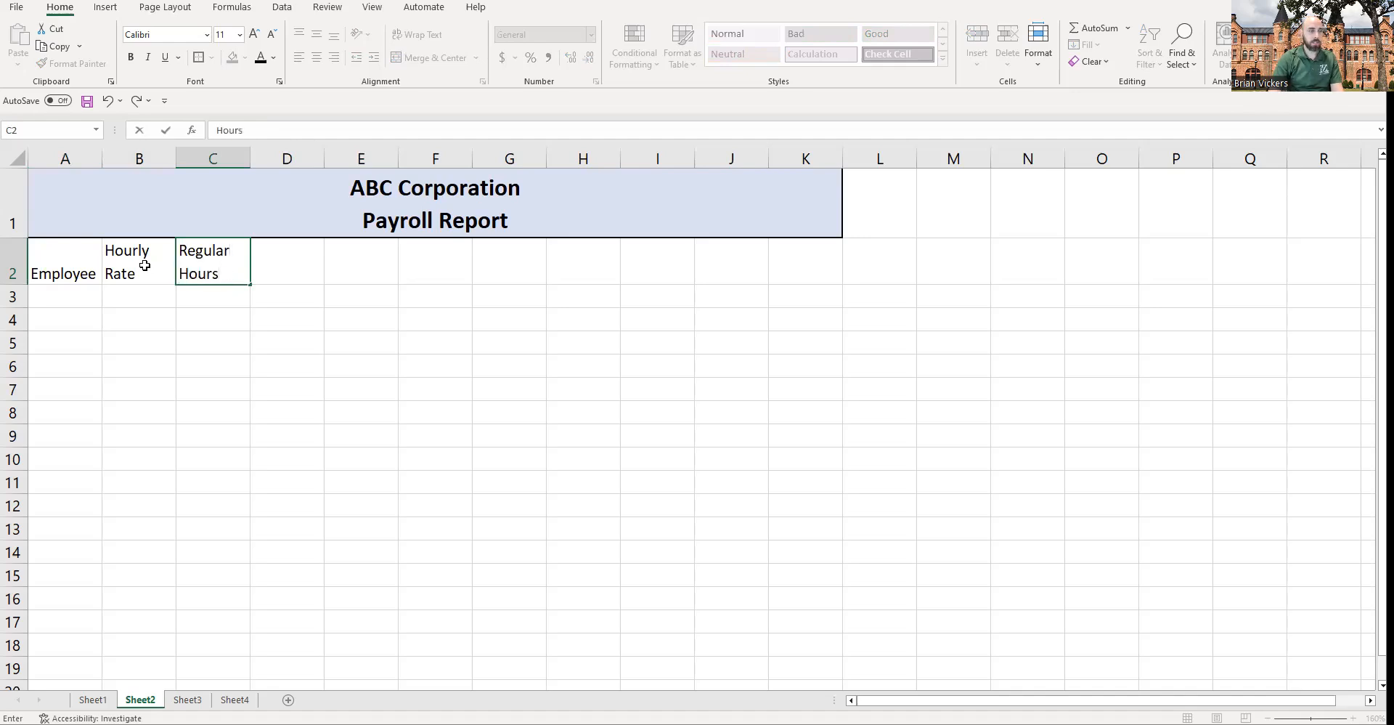
pyautogui.click(145, 265)
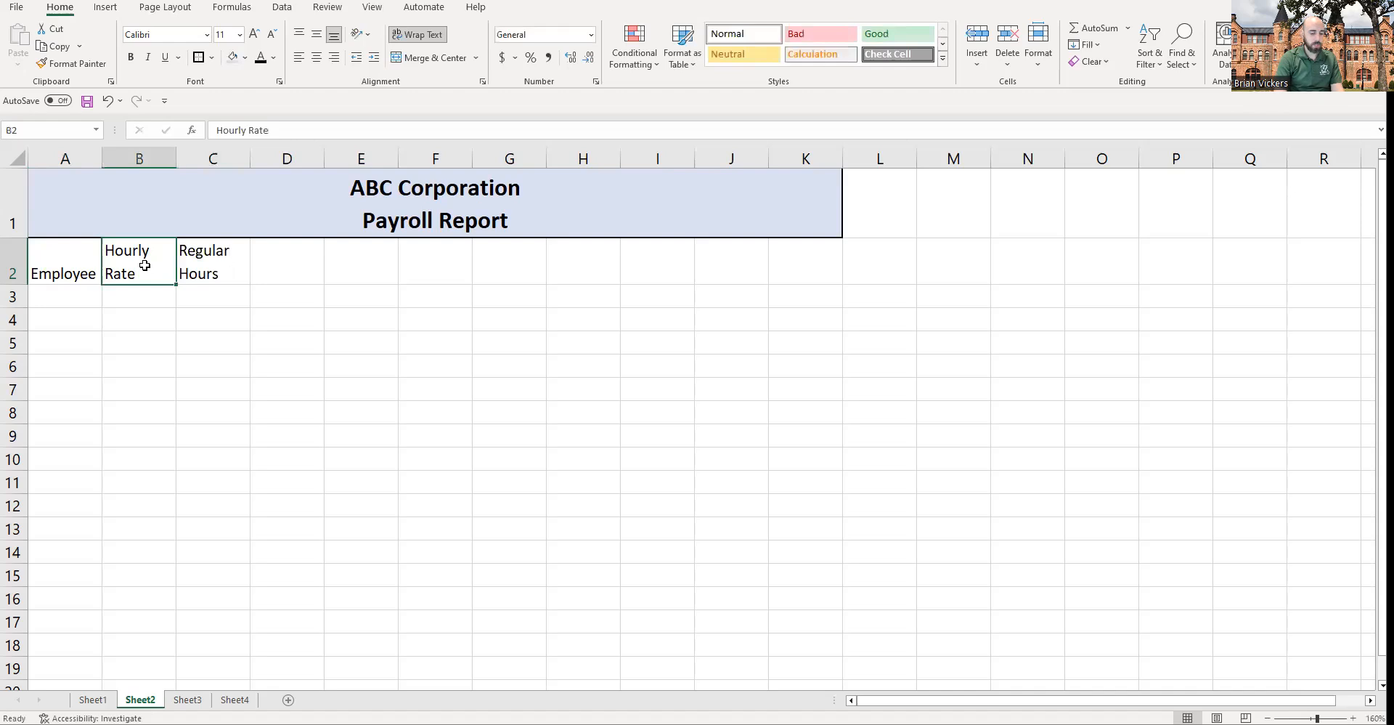
# Step: Re-enter the B2 header as Hourly and Rate on two separate lines within the cell
pyautogui.write('Hourly')
pyautogui.hotkey('alt', 'Return')
pyautogui.write('Rate')
pyautogui.press('Tab')
pyautogui.press('Tab')
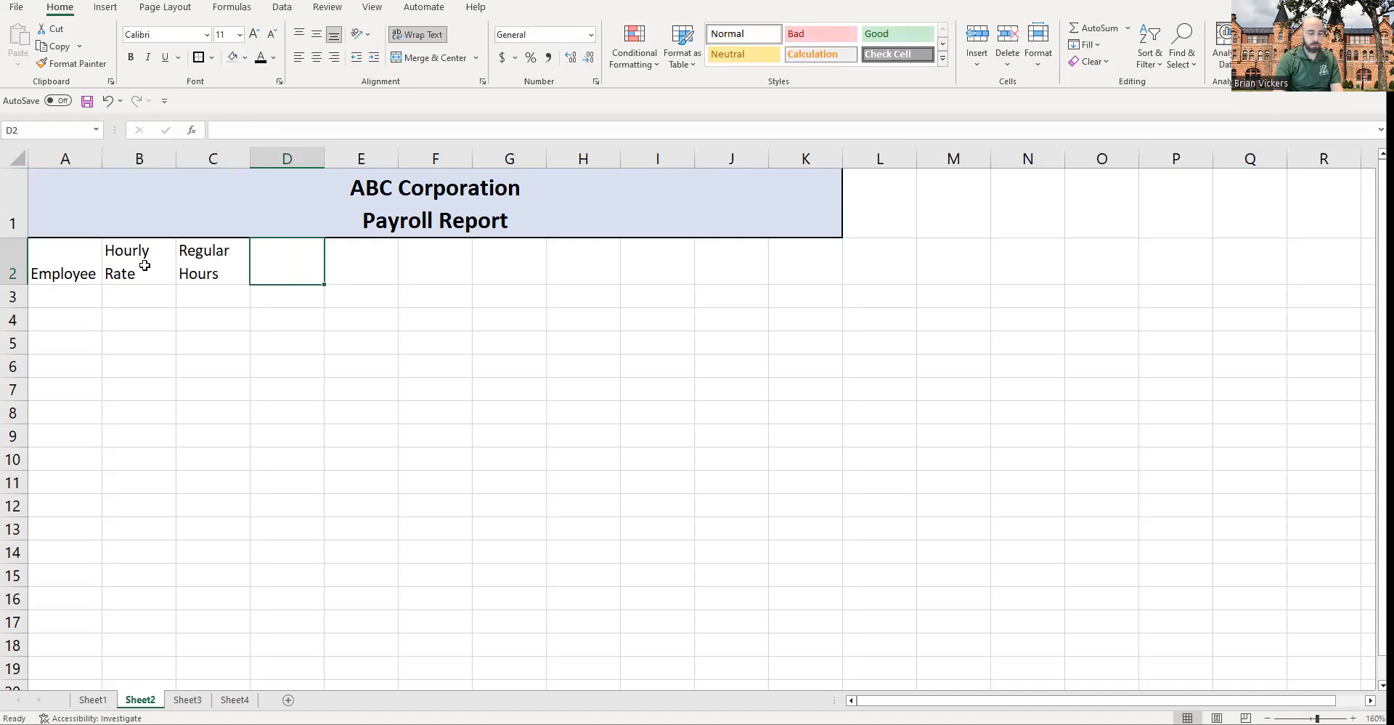
# Step: Enter the header Overtime Hours on two lines in cell D2
pyautogui.write('Overtime')
pyautogui.hotkey('ctrl', 'Return')
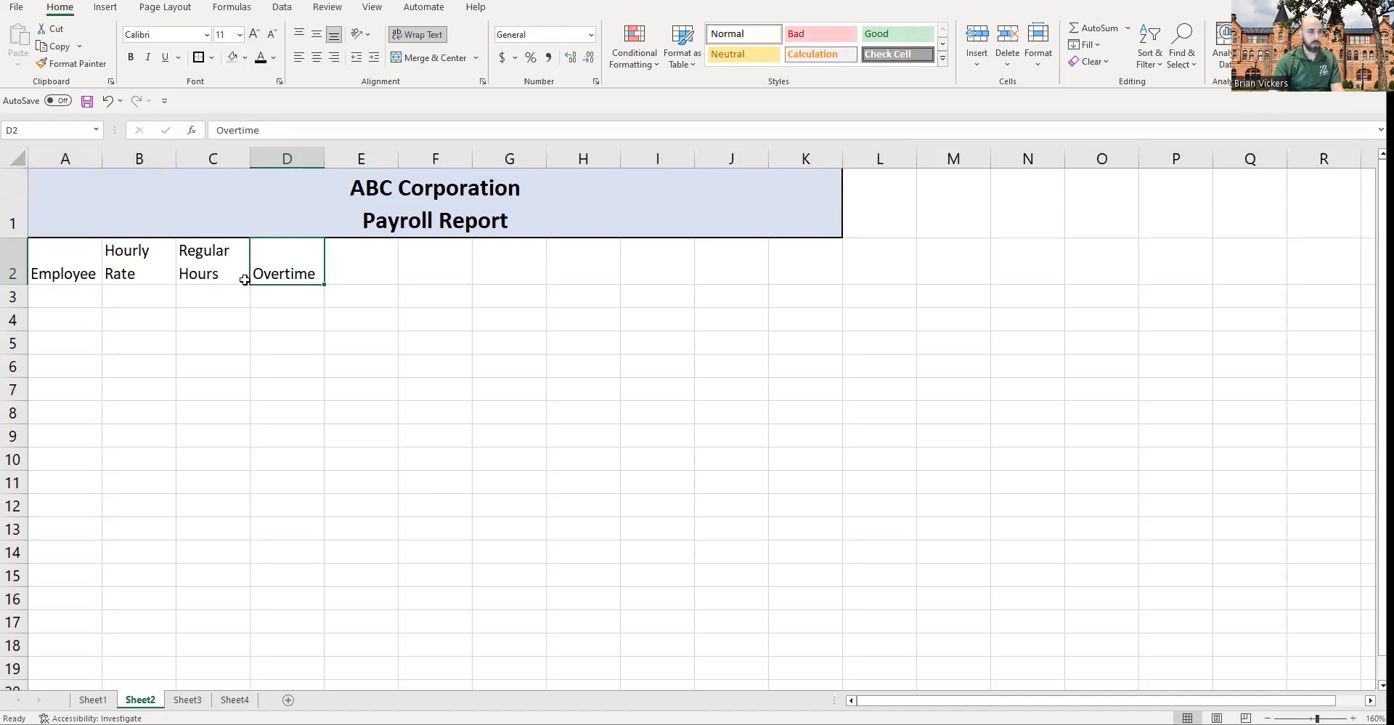
pyautogui.doubleClick(319, 271)
pyautogui.hotkey('alt', 'Return')
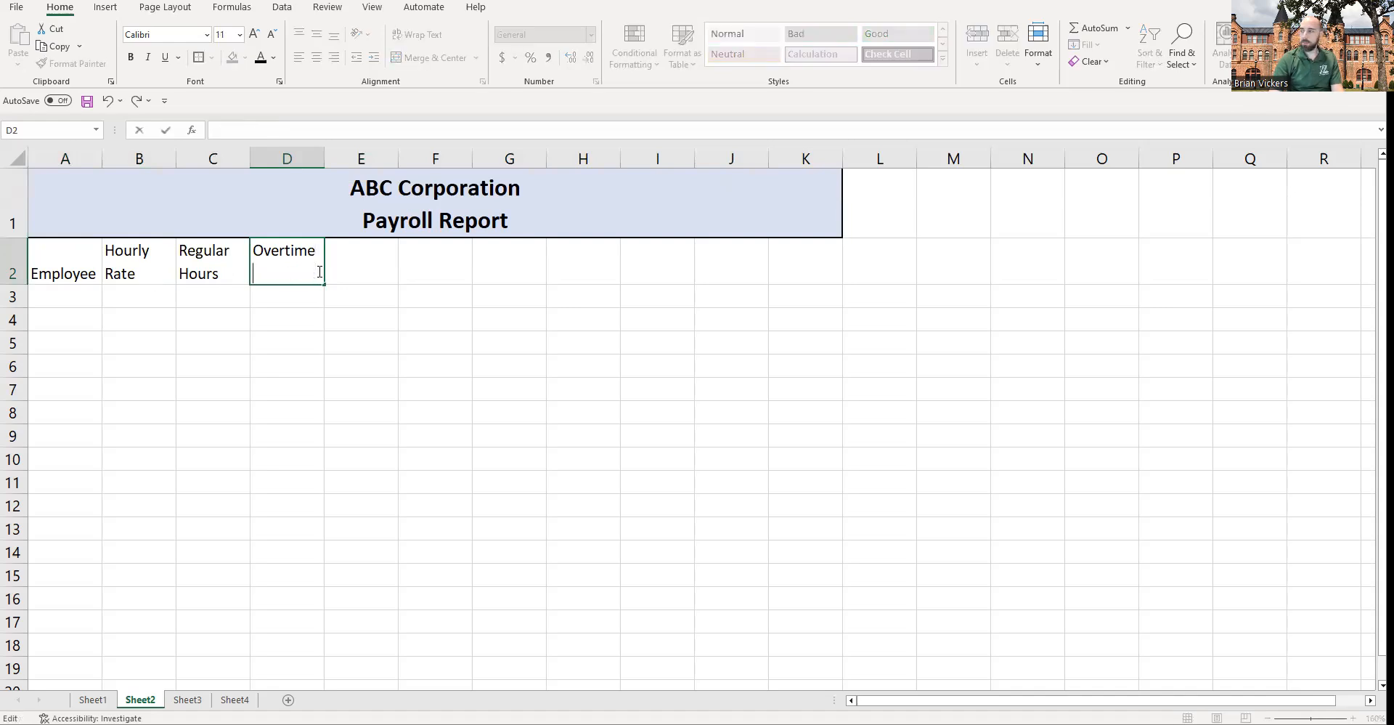
pyautogui.write('Hours')
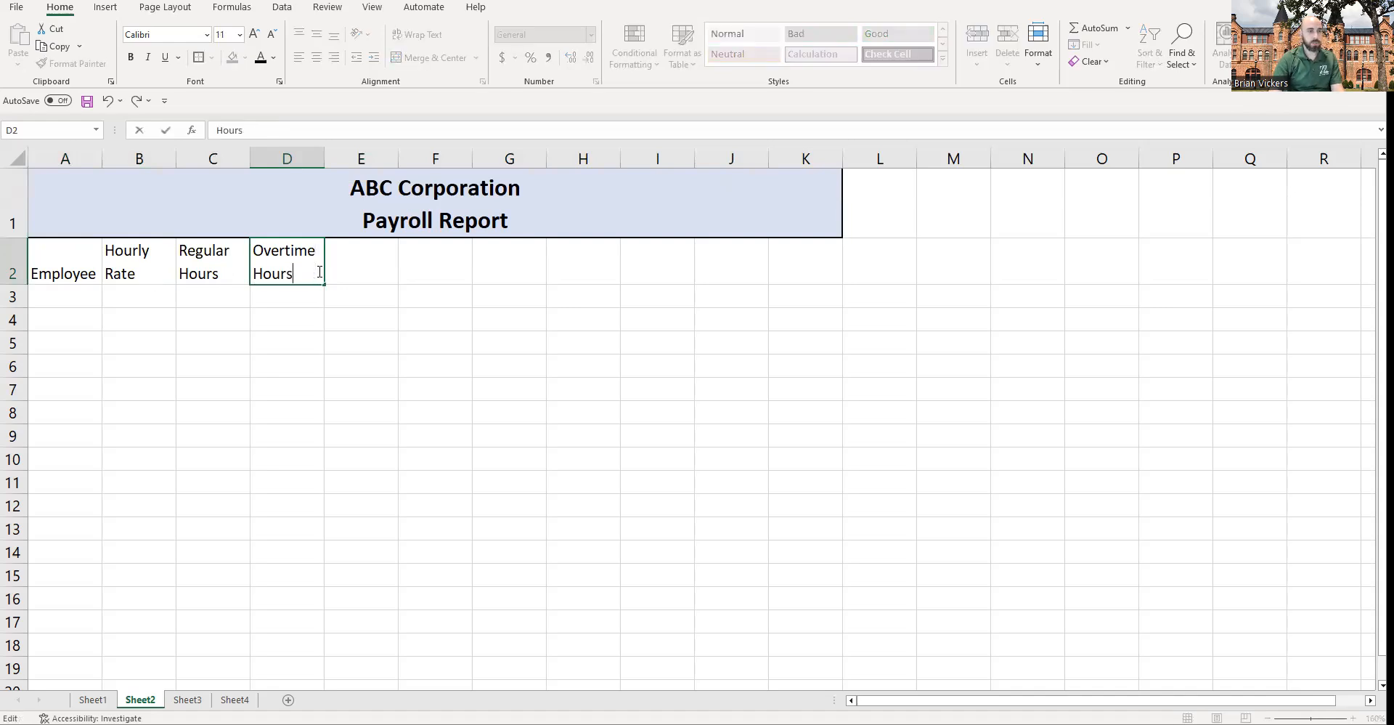
pyautogui.press('Return')
pyautogui.press('Up')
pyautogui.press('Right')
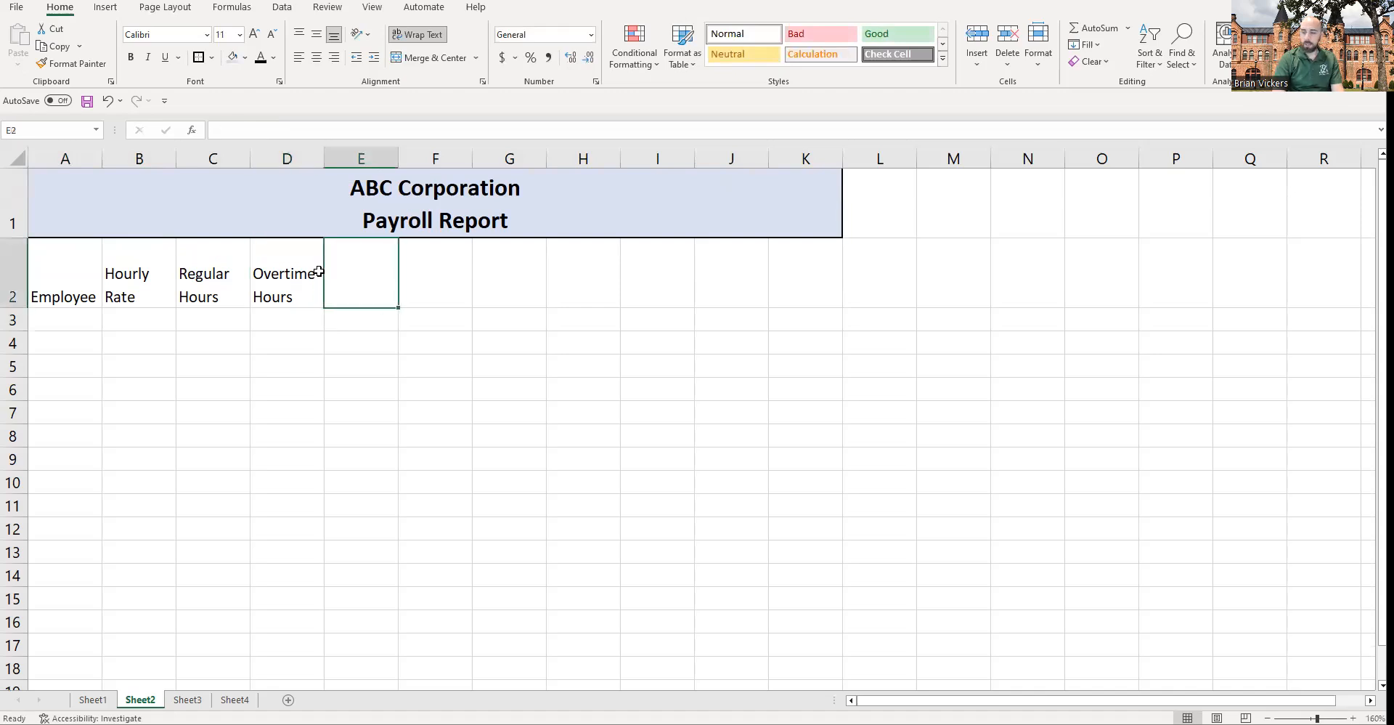
# Step: Enter the header Regular Pay on two lines in cell E2
pyautogui.write('Regular Pay')
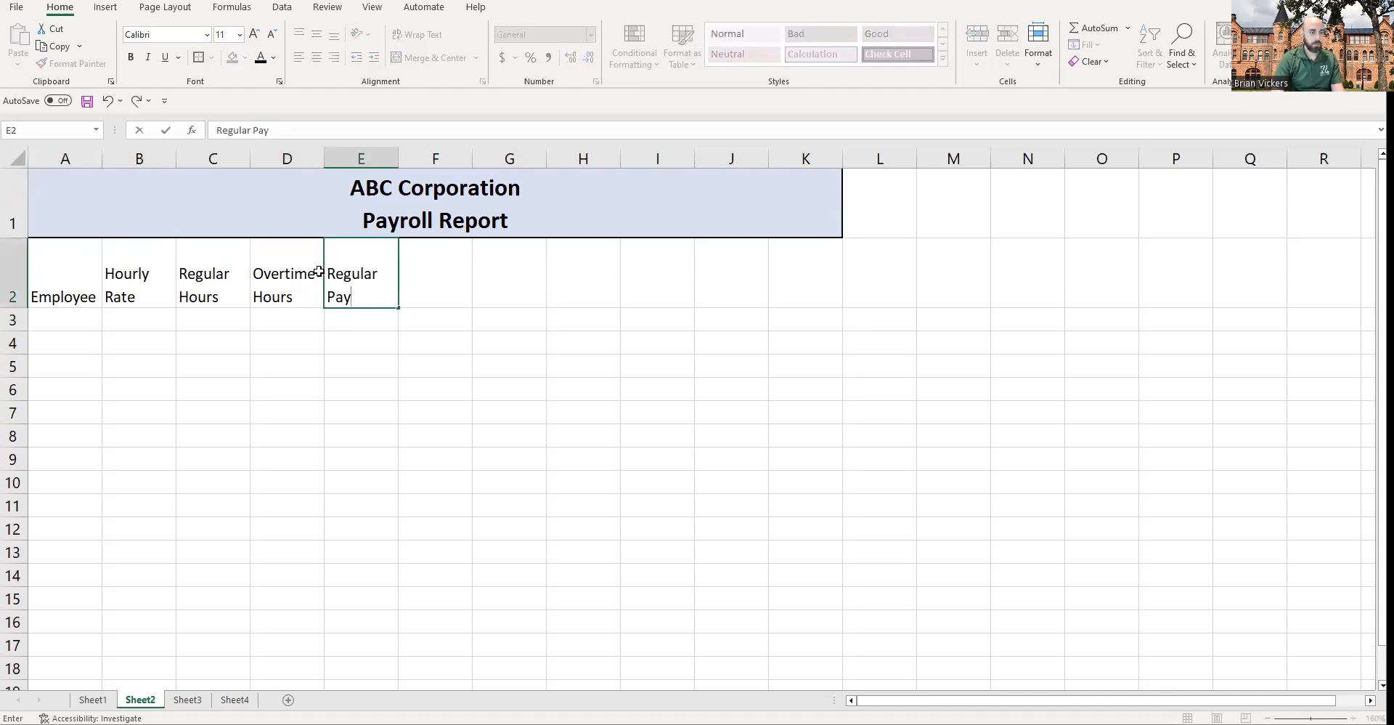
pyautogui.hotkey('alt', 'Return')
pyautogui.press('BackSpace')
pyautogui.press('BackSpace')
pyautogui.press('BackSpace')
pyautogui.press('BackSpace')
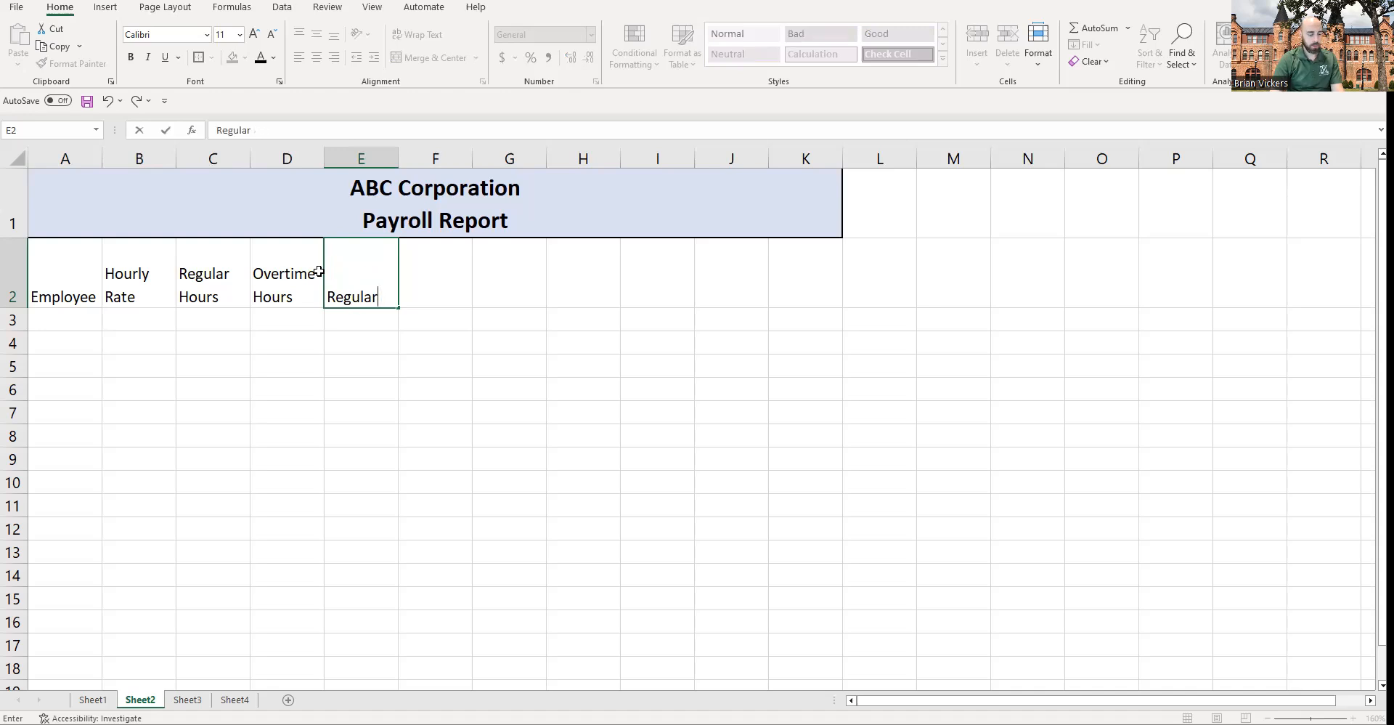
pyautogui.hotkey('alt', 'Return')
pyautogui.write('Pay')
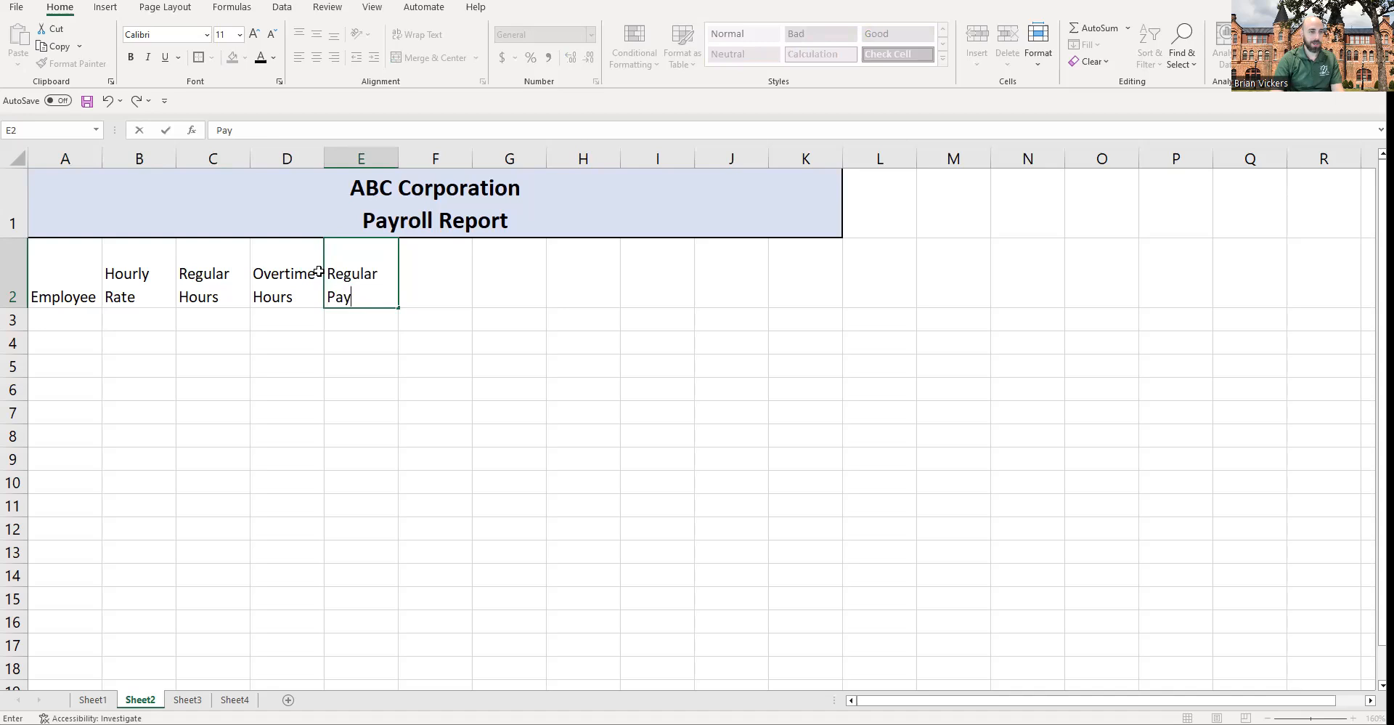
# Step: Enter the header Overtime Pay on two lines in cell F2
pyautogui.press('Tab')
pyautogui.write('Oe')
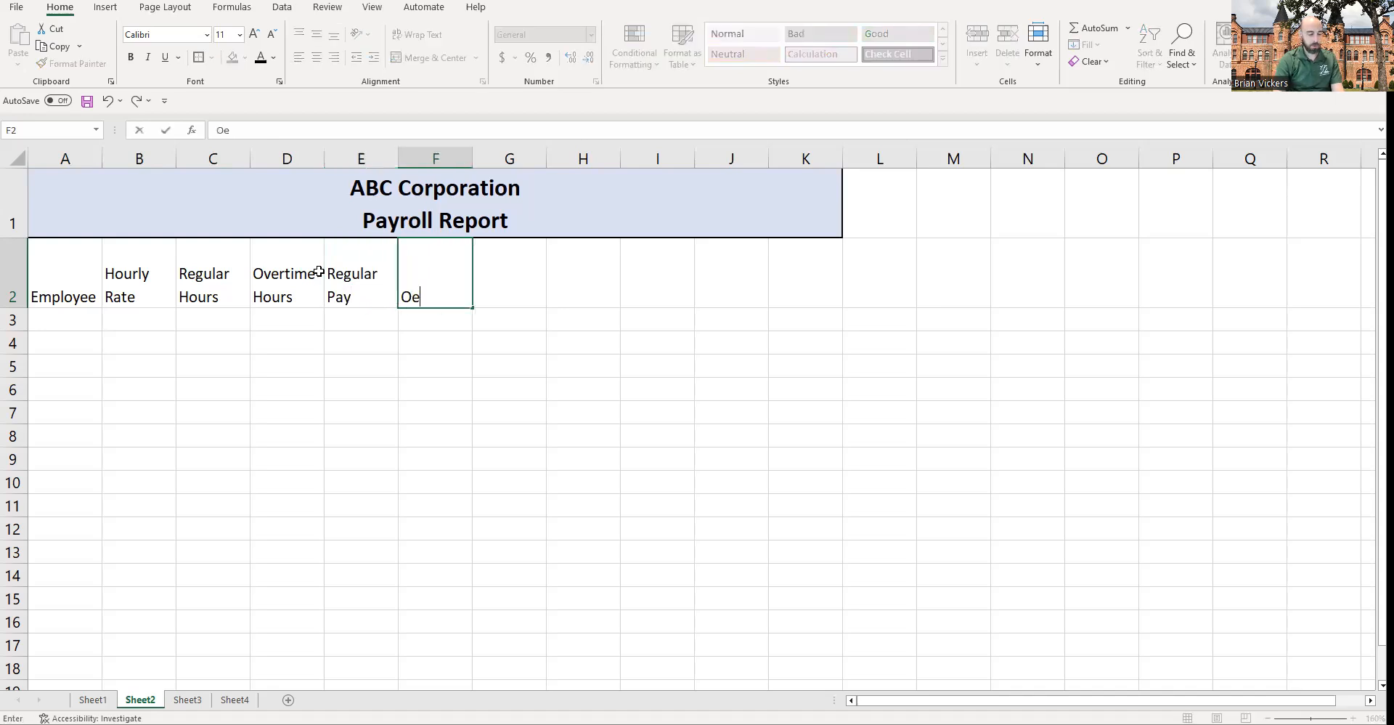
pyautogui.write('vertime')
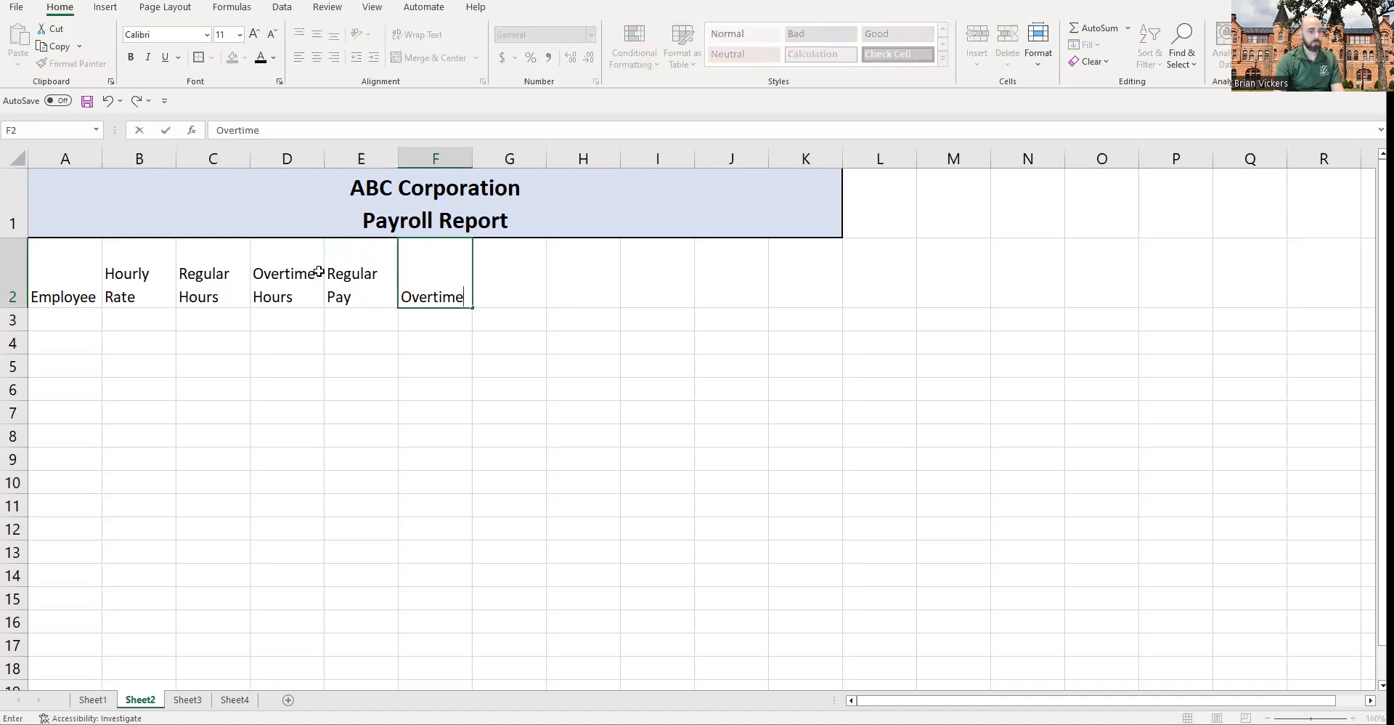
pyautogui.hotkey('alt', 'Return')
pyautogui.write('Pay')
pyautogui.press('Return')
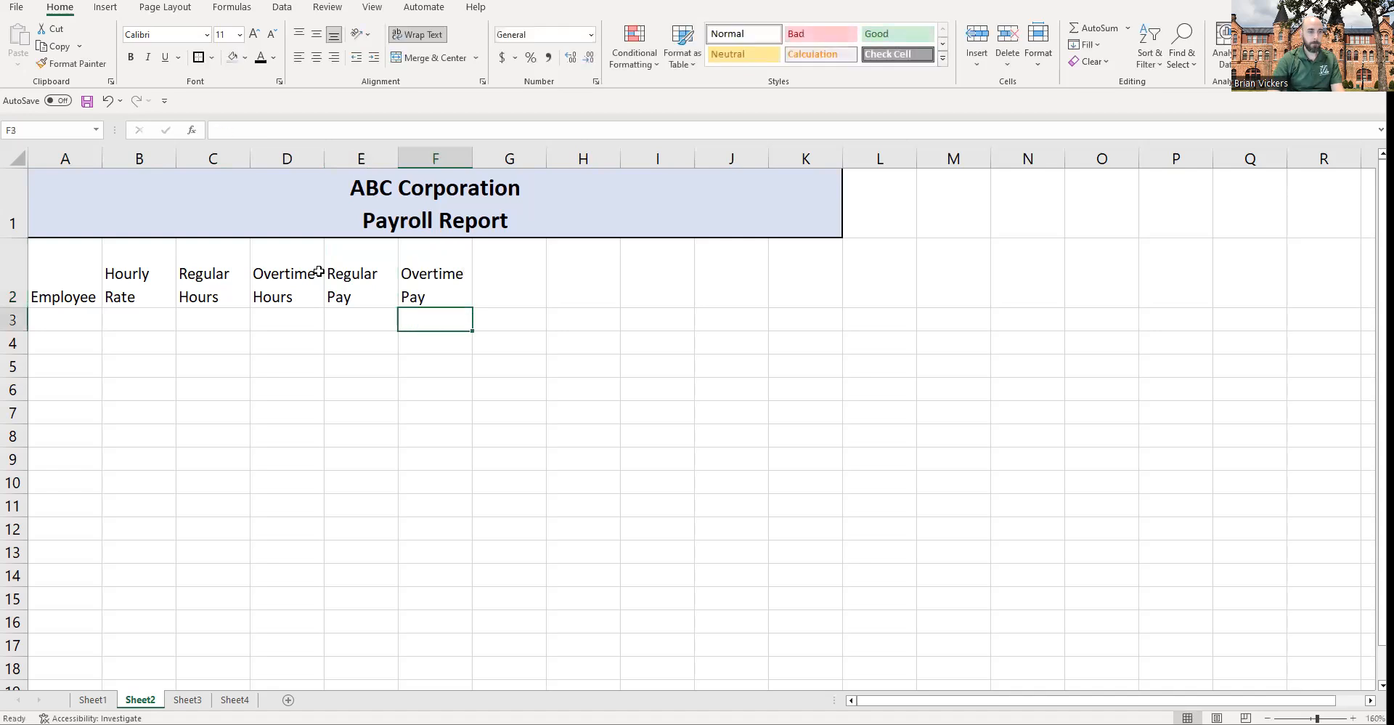
# Step: Enter the header Gross Pay on two lines in cell G2
pyautogui.press('Up')
pyautogui.press('Right')
pyautogui.write('Gross')
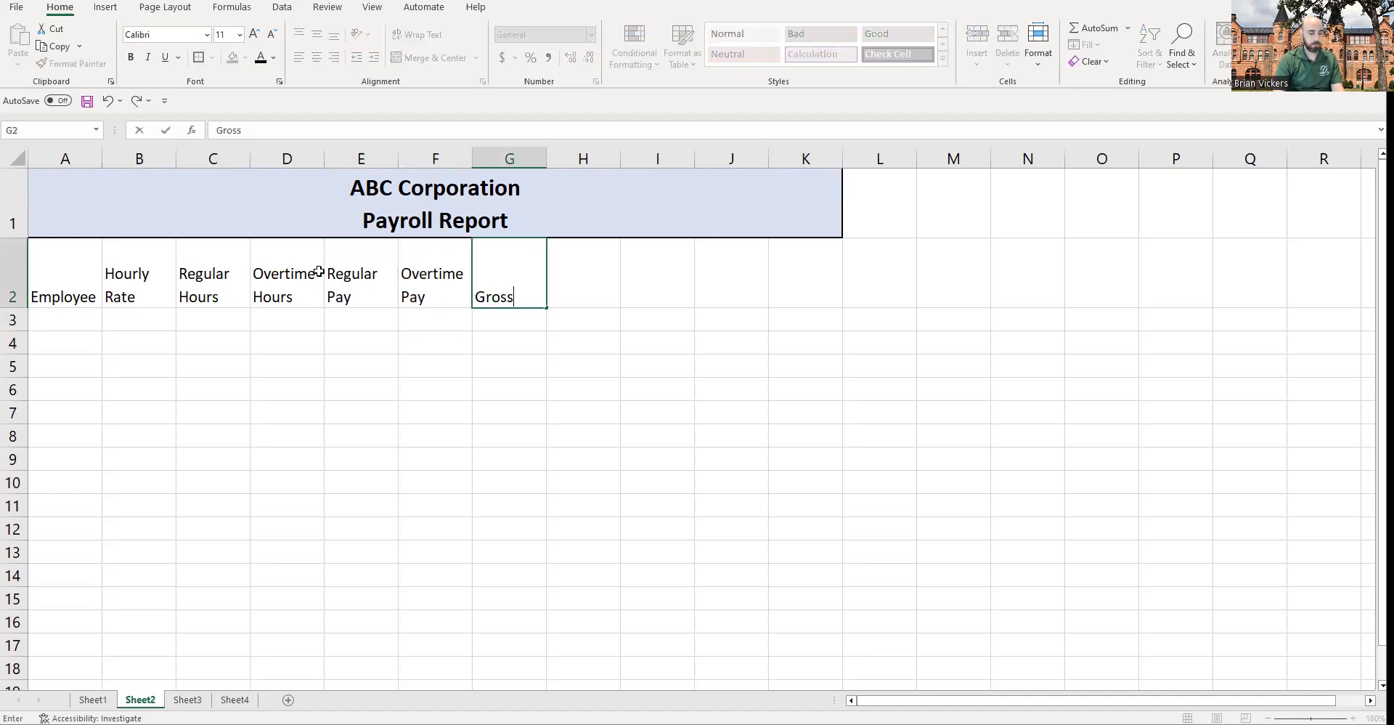
pyautogui.hotkey('alt', 'Return')
pyautogui.write('Pay')
pyautogui.press('Tab')
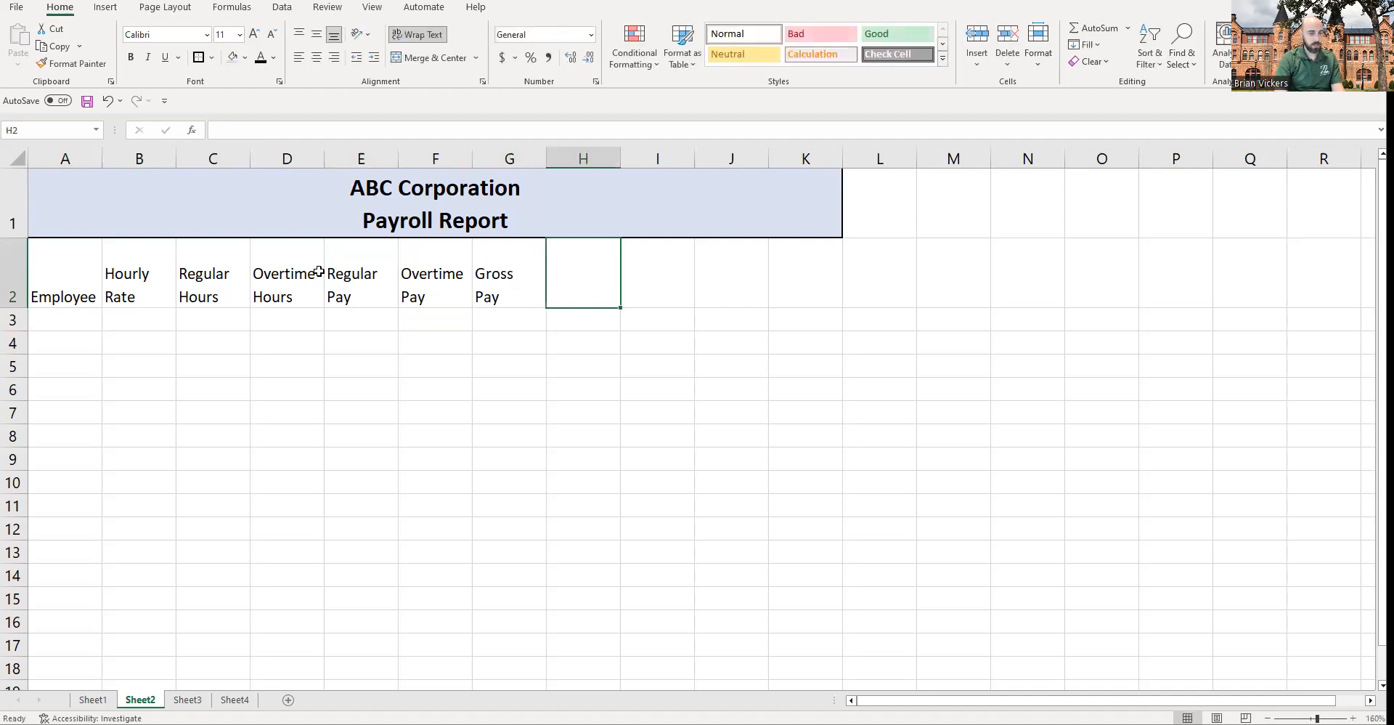
# Step: Enter FICA in H2 and the header State Tax on two lines in I2
pyautogui.write('FICA')
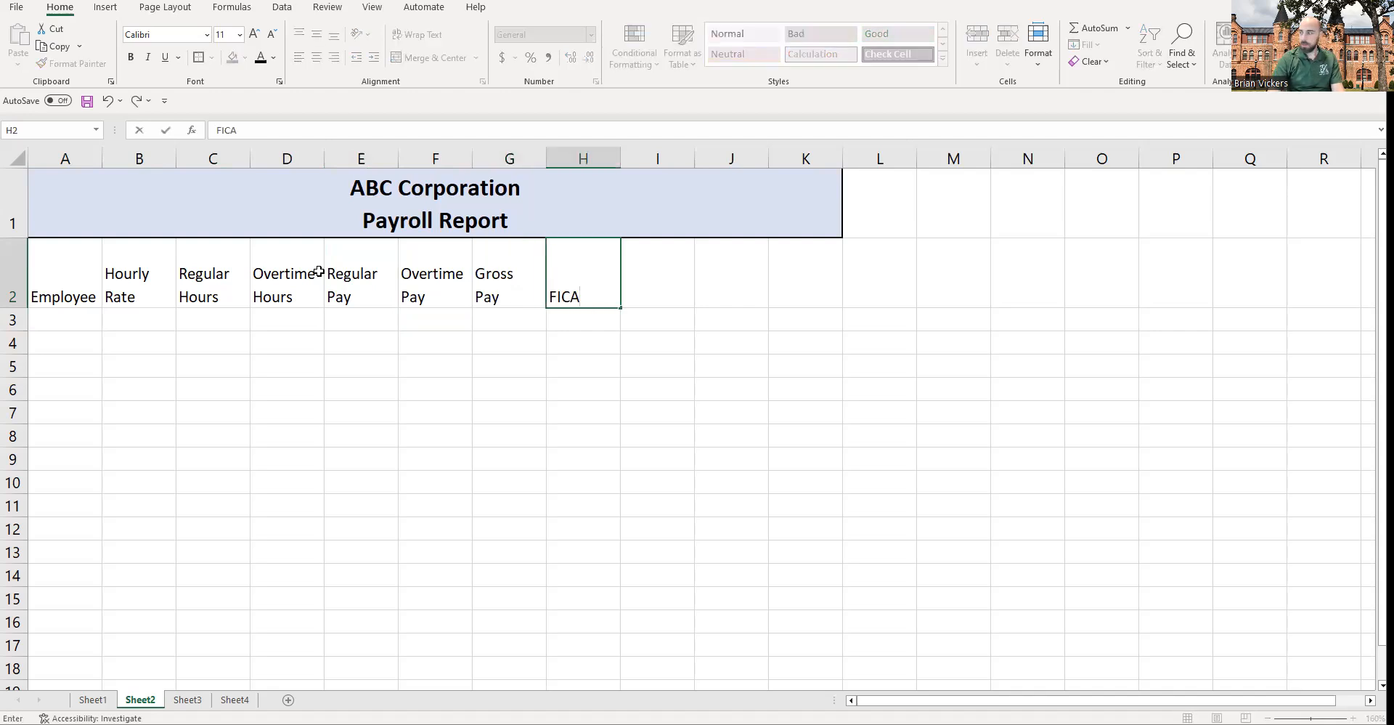
pyautogui.press('Tab')
pyautogui.write('State Ta')
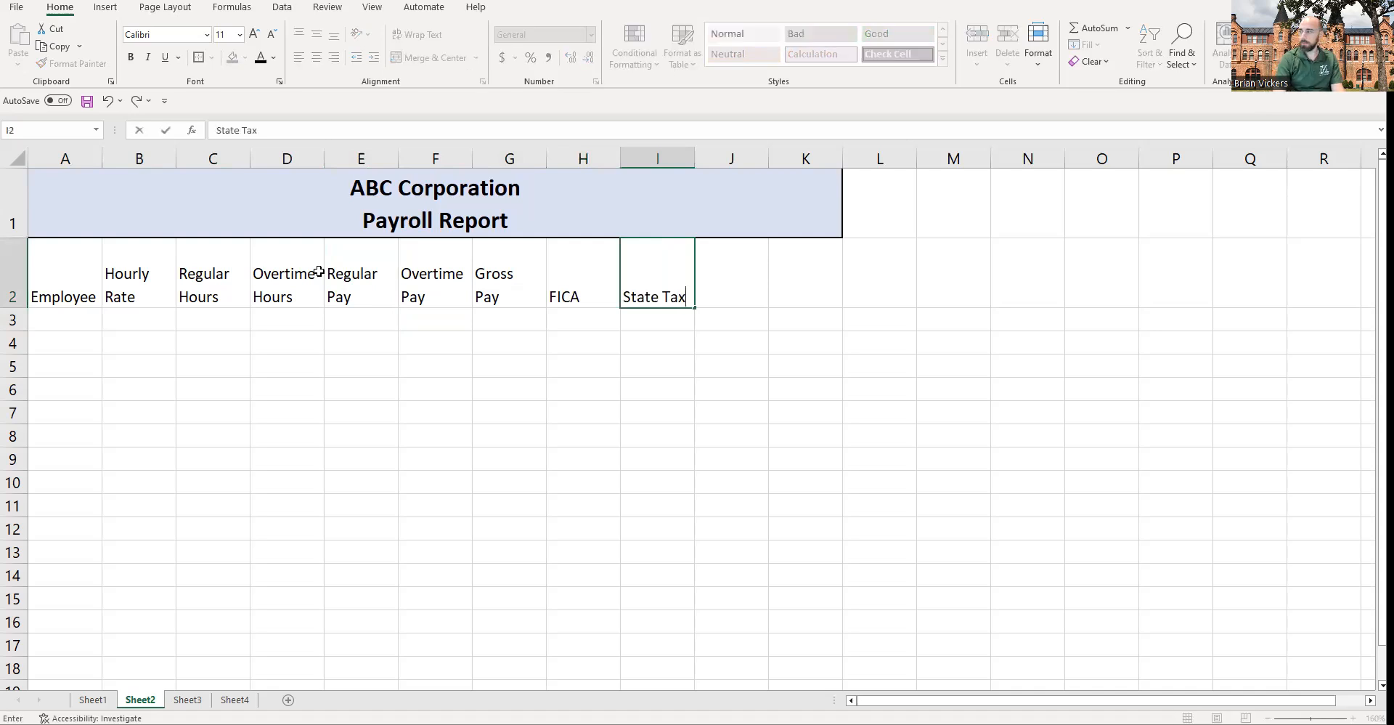
pyautogui.press('BackSpace')
pyautogui.press('BackSpace')
pyautogui.press('BackSpace')
pyautogui.hotkey('alt', 'Return')
pyautogui.write('Tax')
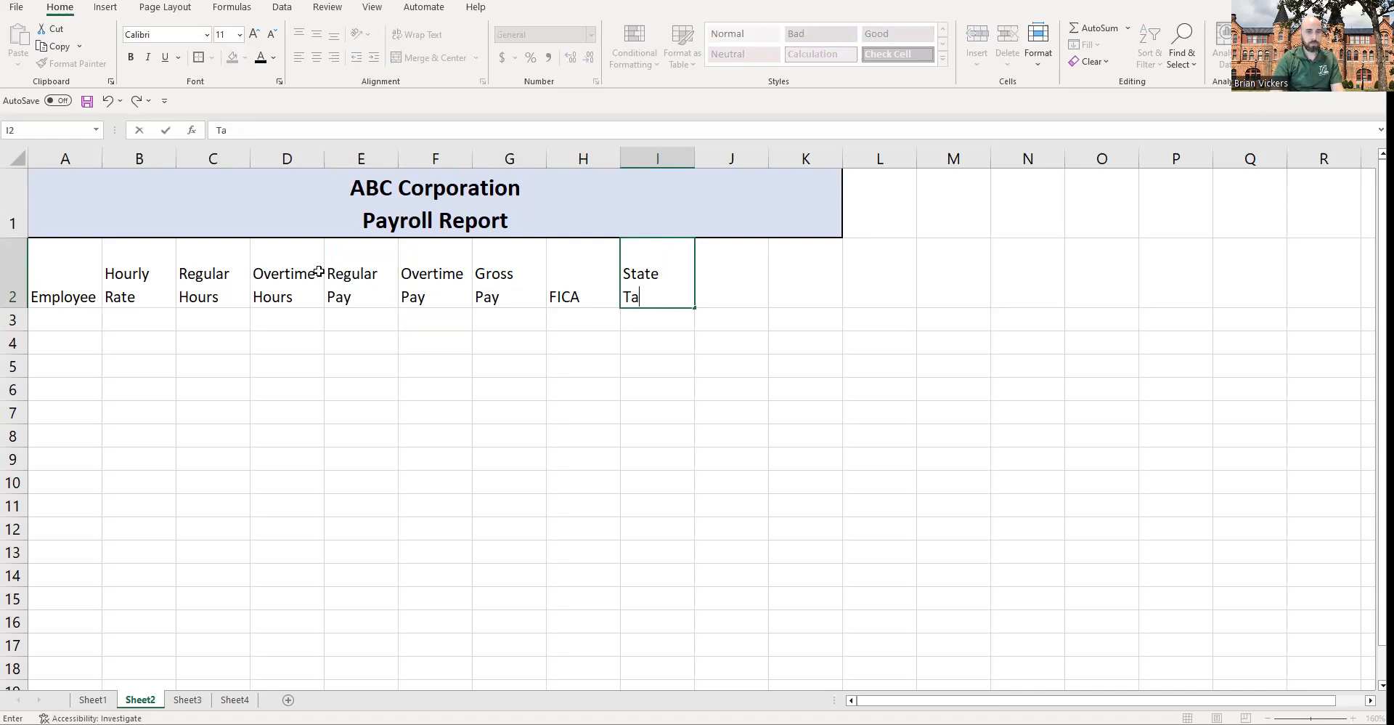
pyautogui.press('Tab')
# Step: Enter the headers Federal Tax in J2 and Net Pay in K2, each on two lines
pyautogui.write('Federa')
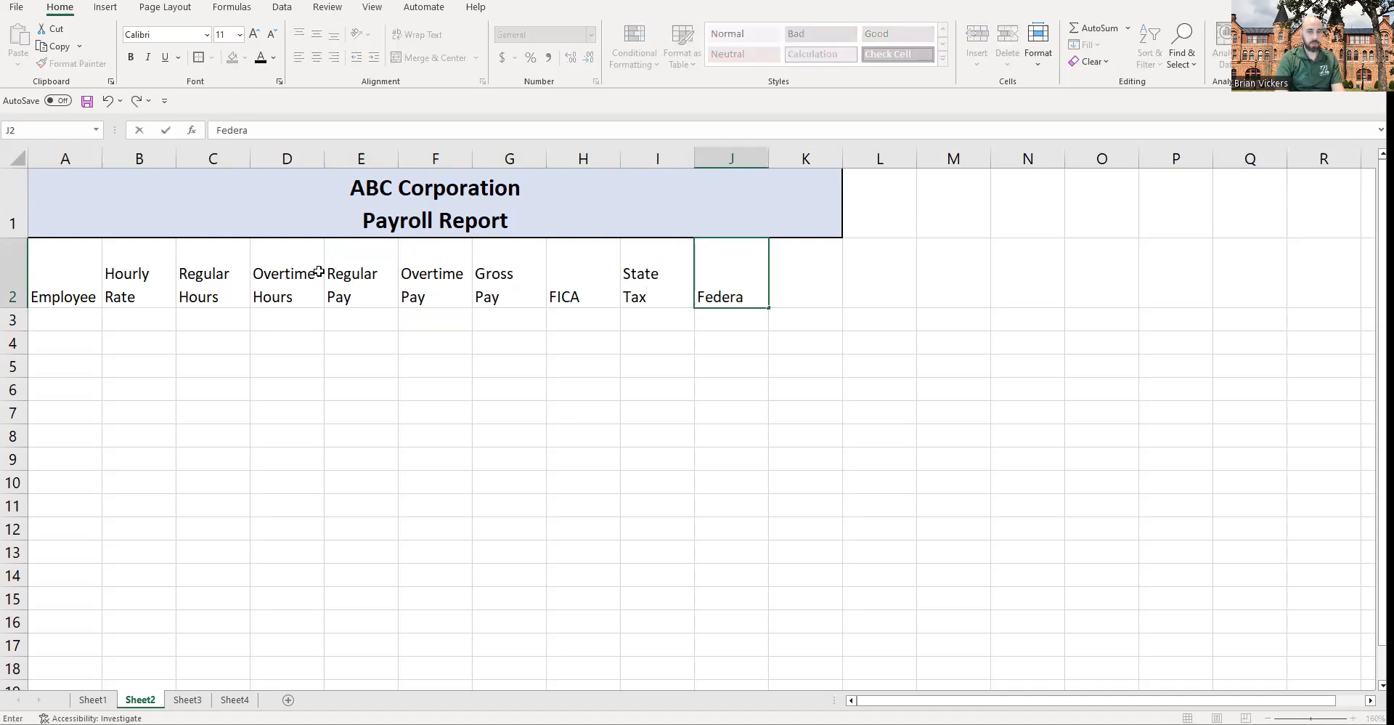
pyautogui.write('l')
pyautogui.hotkey('alt', 'Return')
pyautogui.write('Tax')
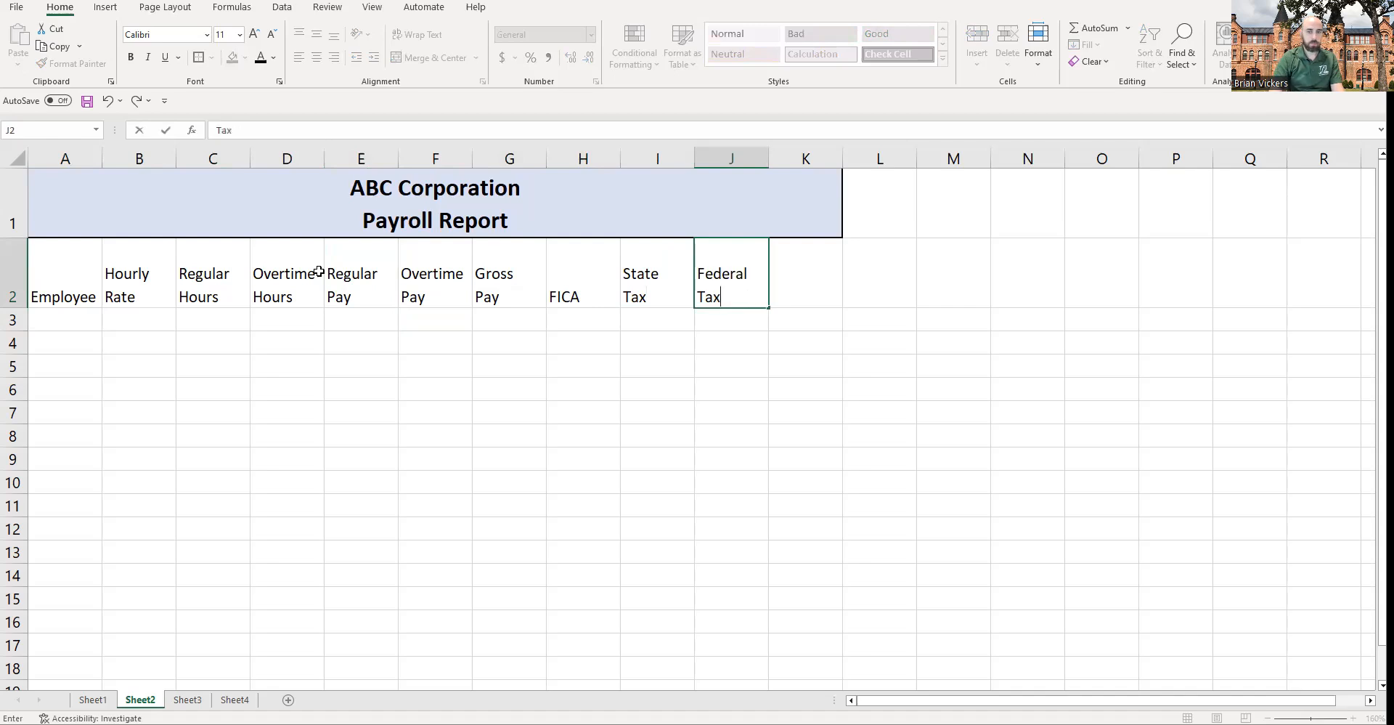
pyautogui.press('Tab')
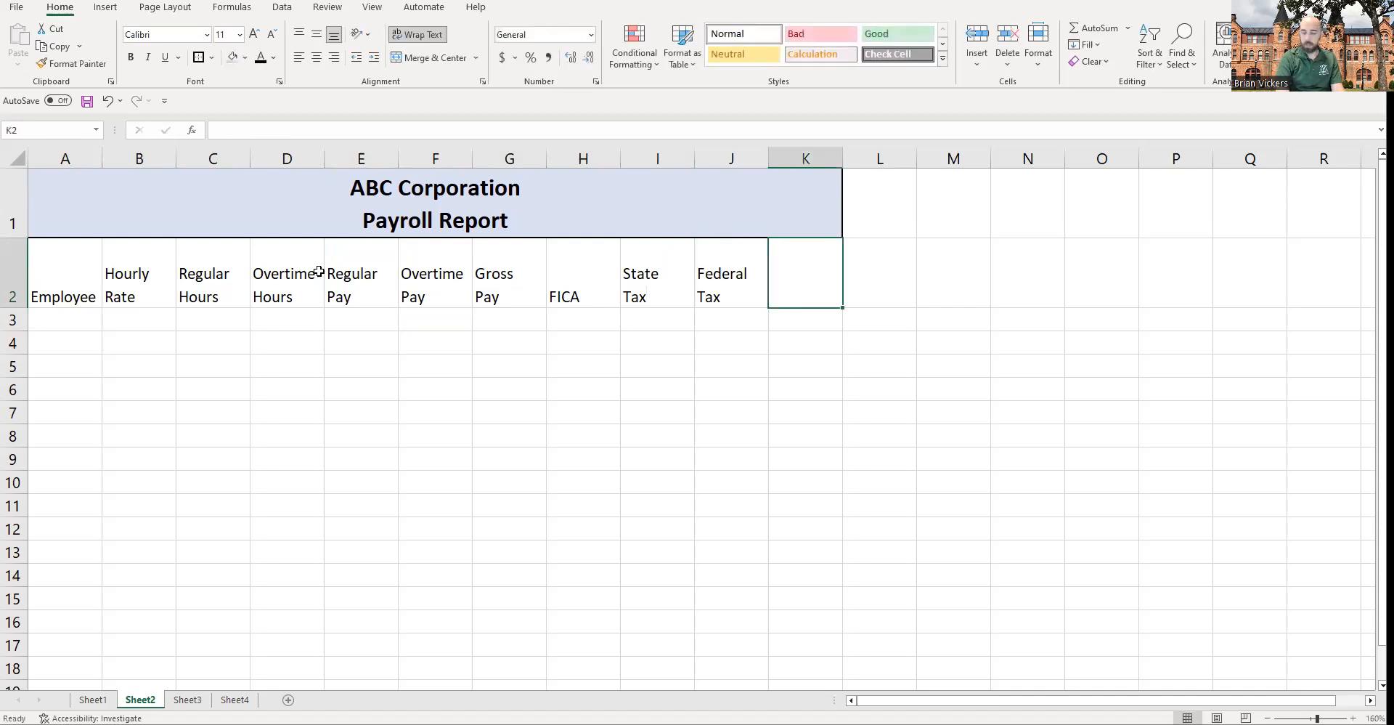
pyautogui.write('Net')
pyautogui.write('Pay')
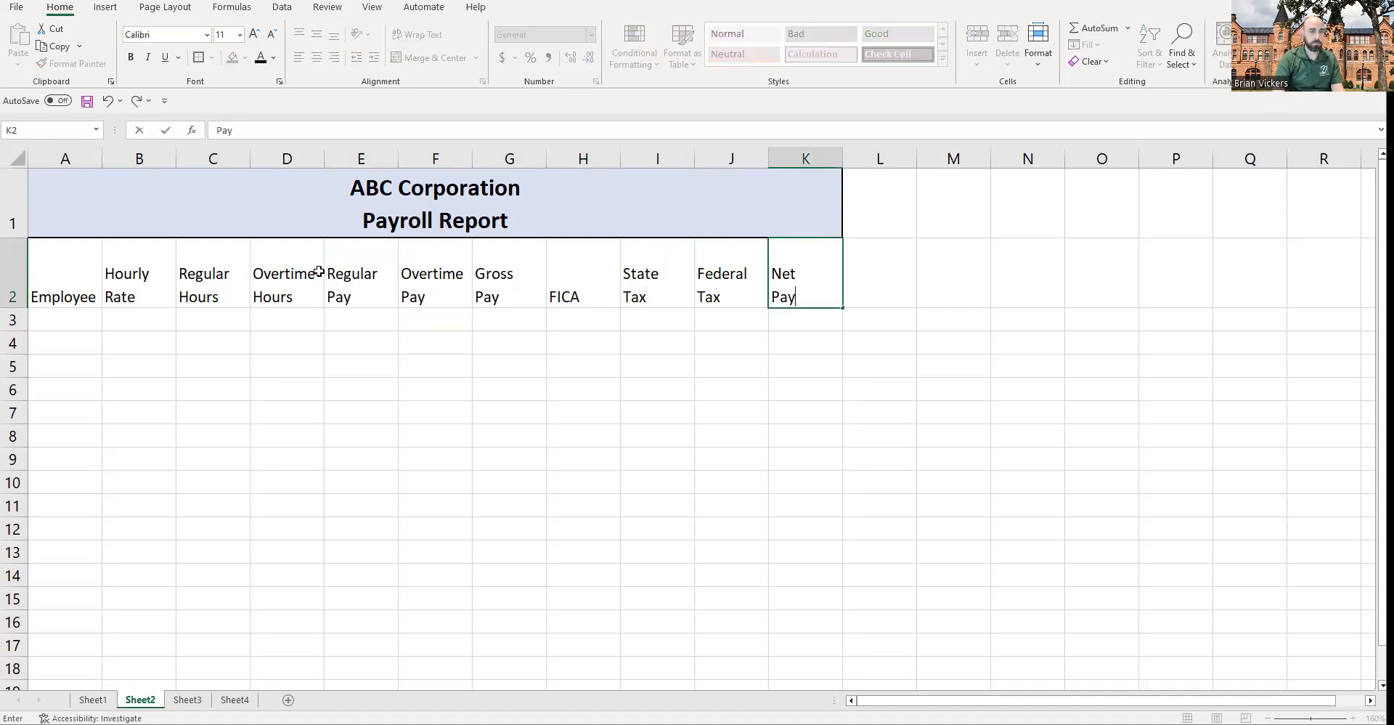
pyautogui.press('Return')
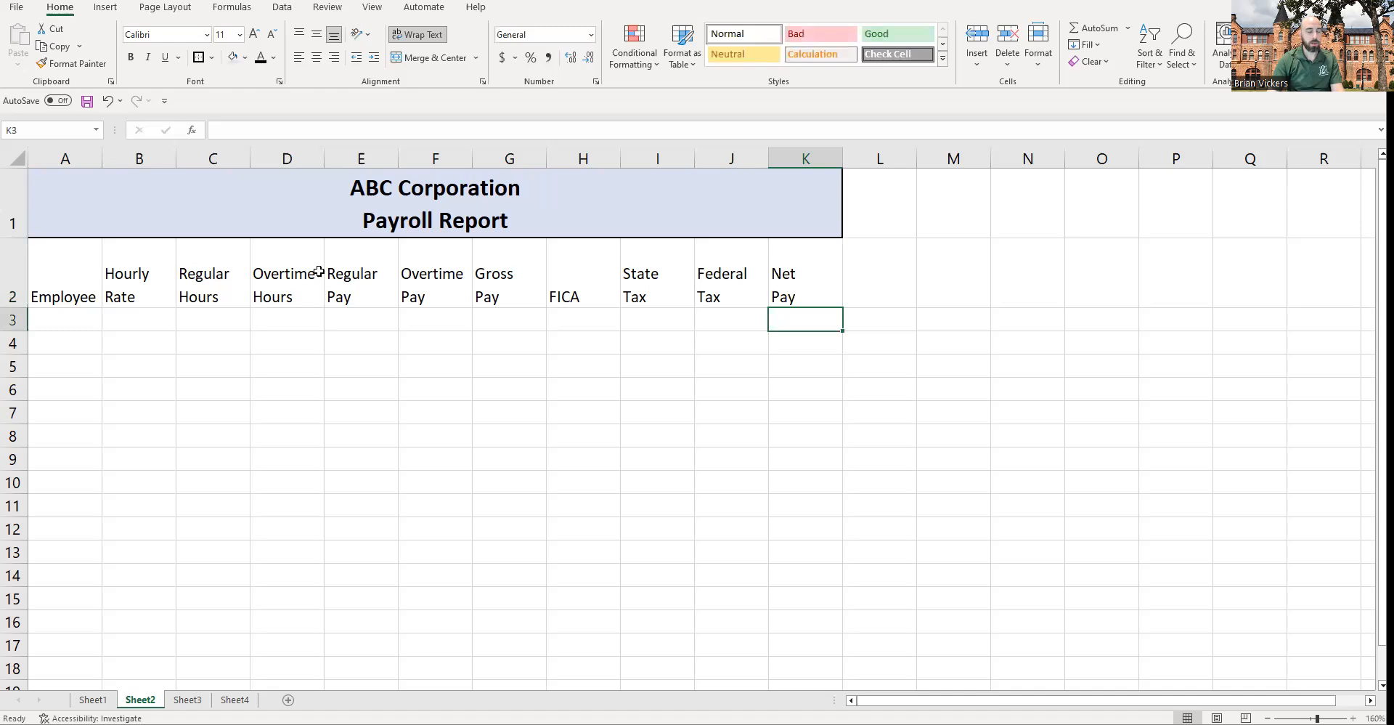
# Step: Autofit the height of row 2 to fit the two-line headers
pyautogui.moveTo(17, 308); pyautogui.dragTo(16, 283)
pyautogui.doubleClick(16, 297)
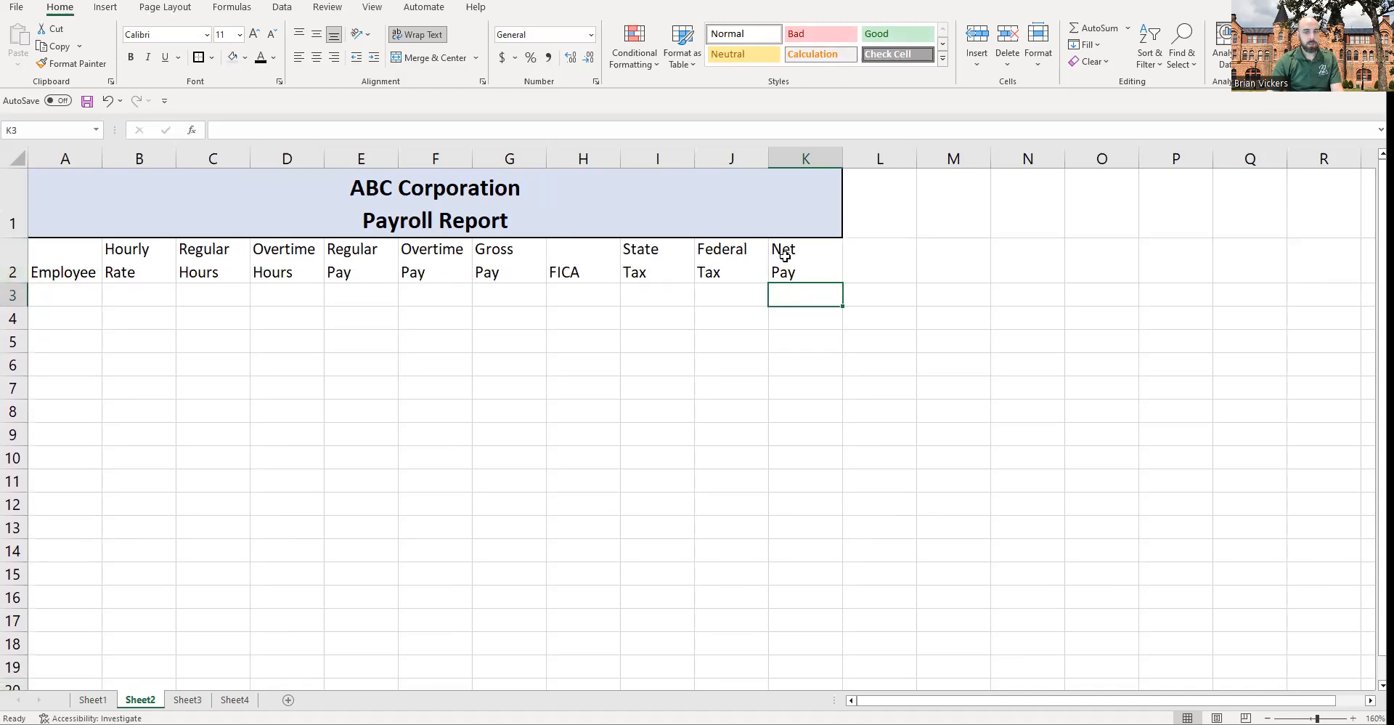
pyautogui.moveTo(76, 255); pyautogui.dragTo(819, 249)
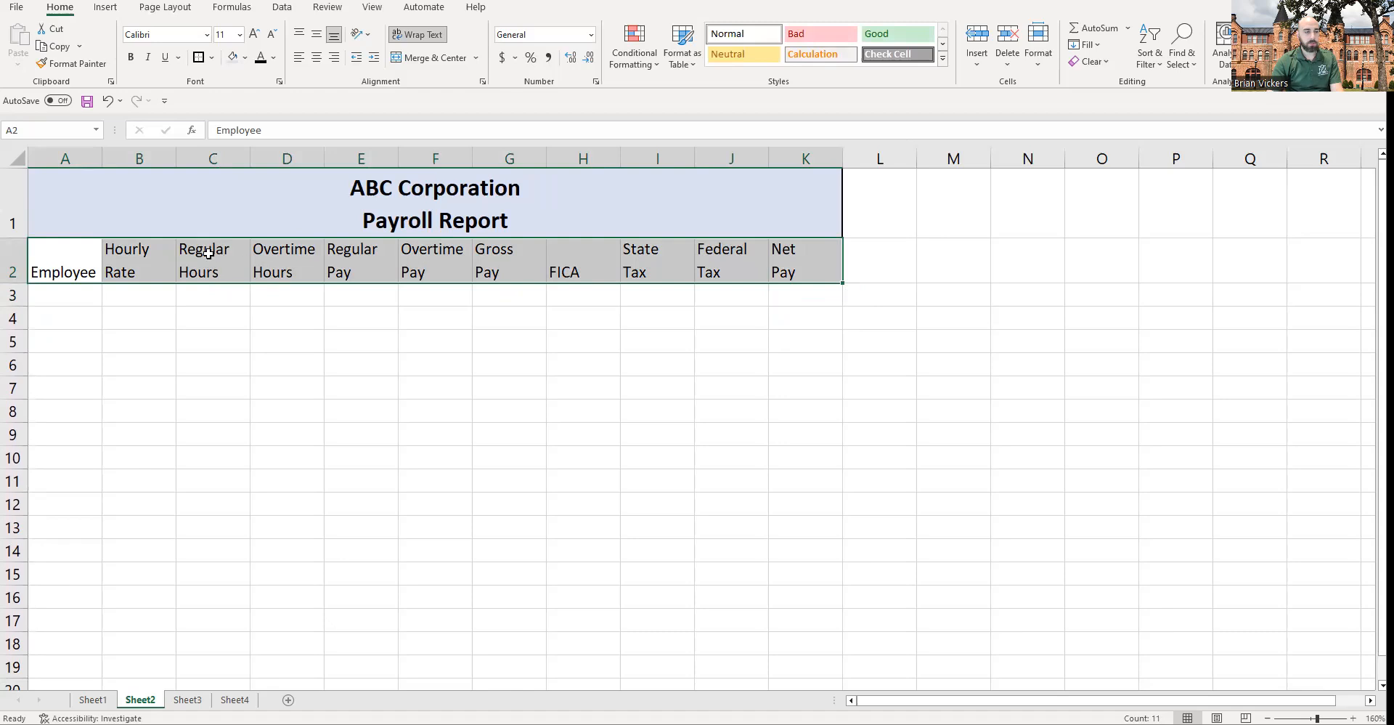
pyautogui.click(74, 266)
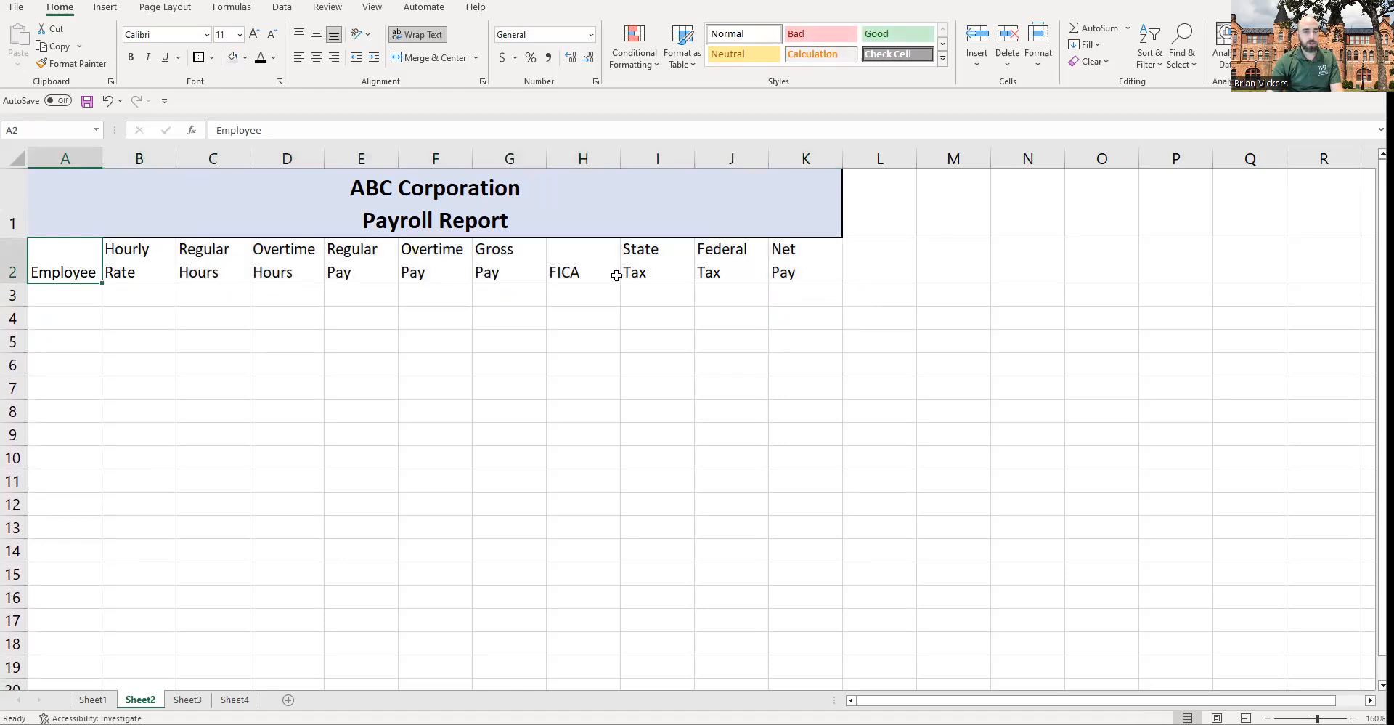
# Step: Narrow column B slightly and review the header cells across row 2
pyautogui.moveTo(177, 155); pyautogui.dragTo(171, 156)
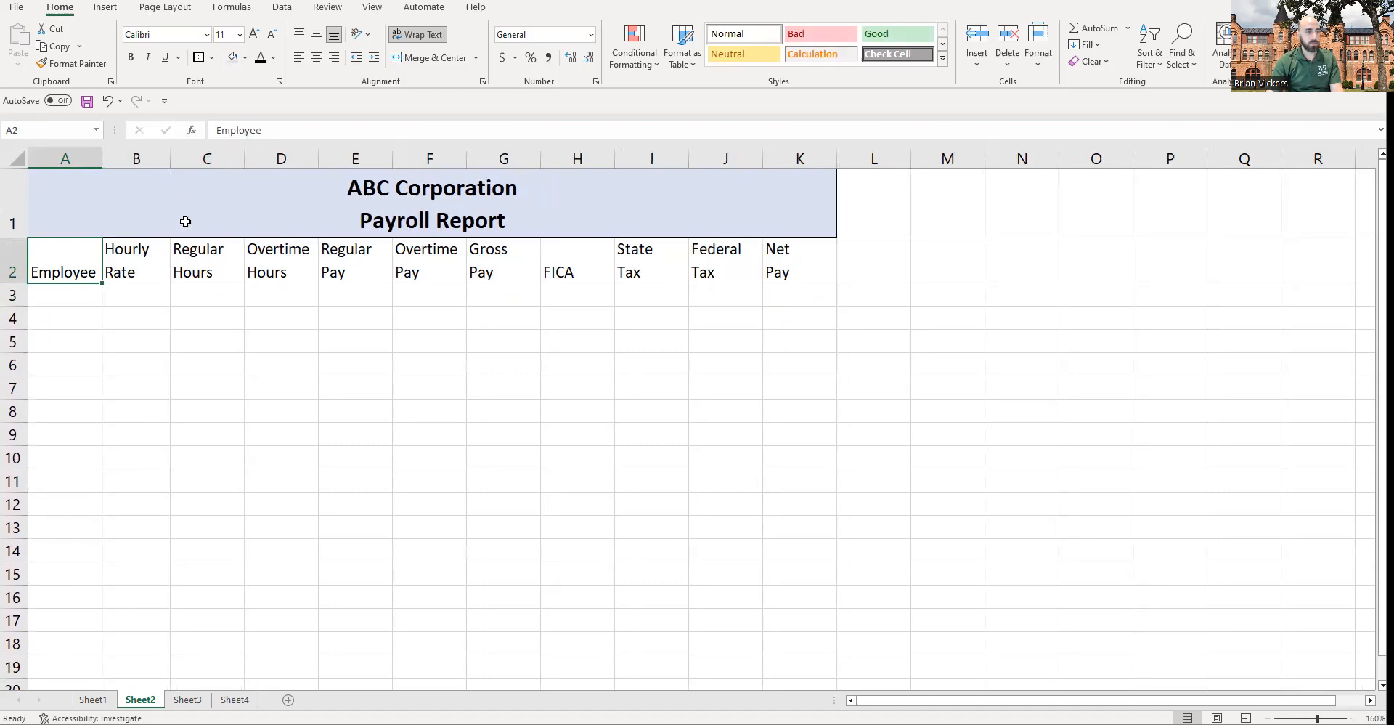
pyautogui.click(474, 263)
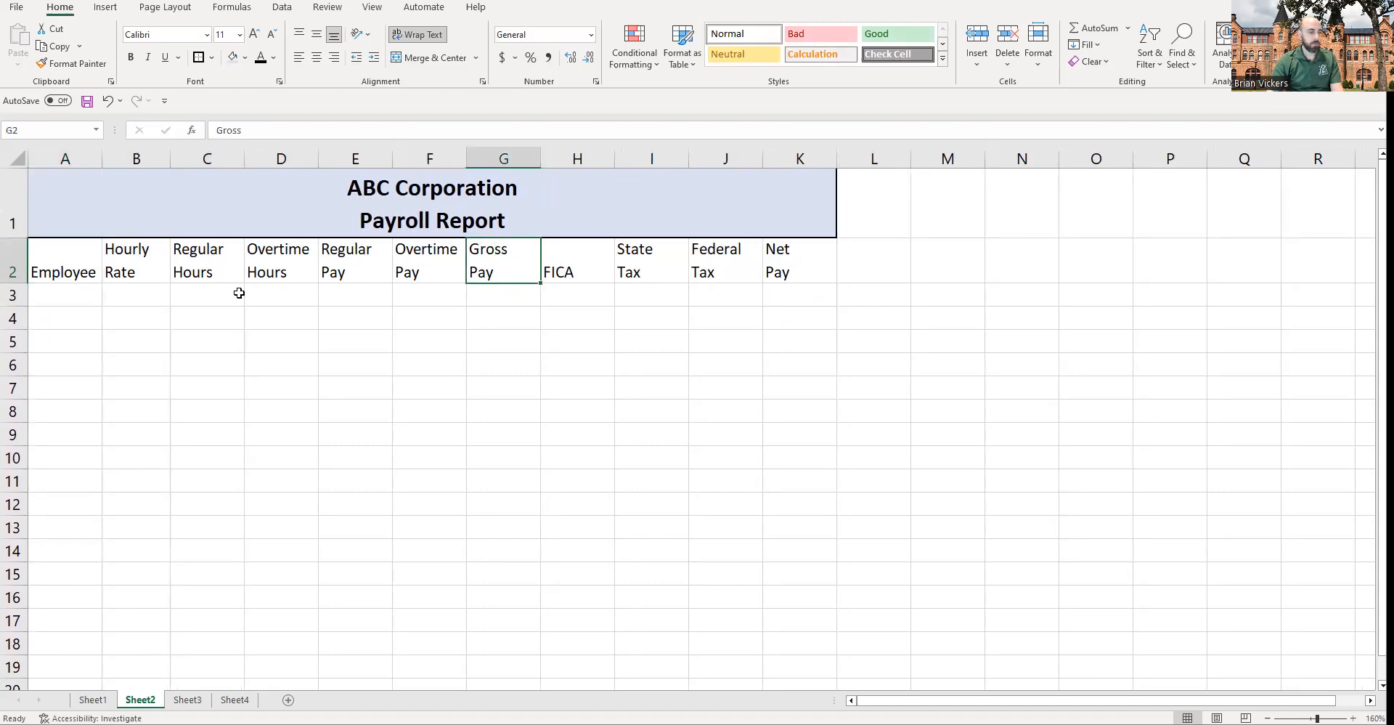
pyautogui.click(733, 265)
pyautogui.click(796, 263)
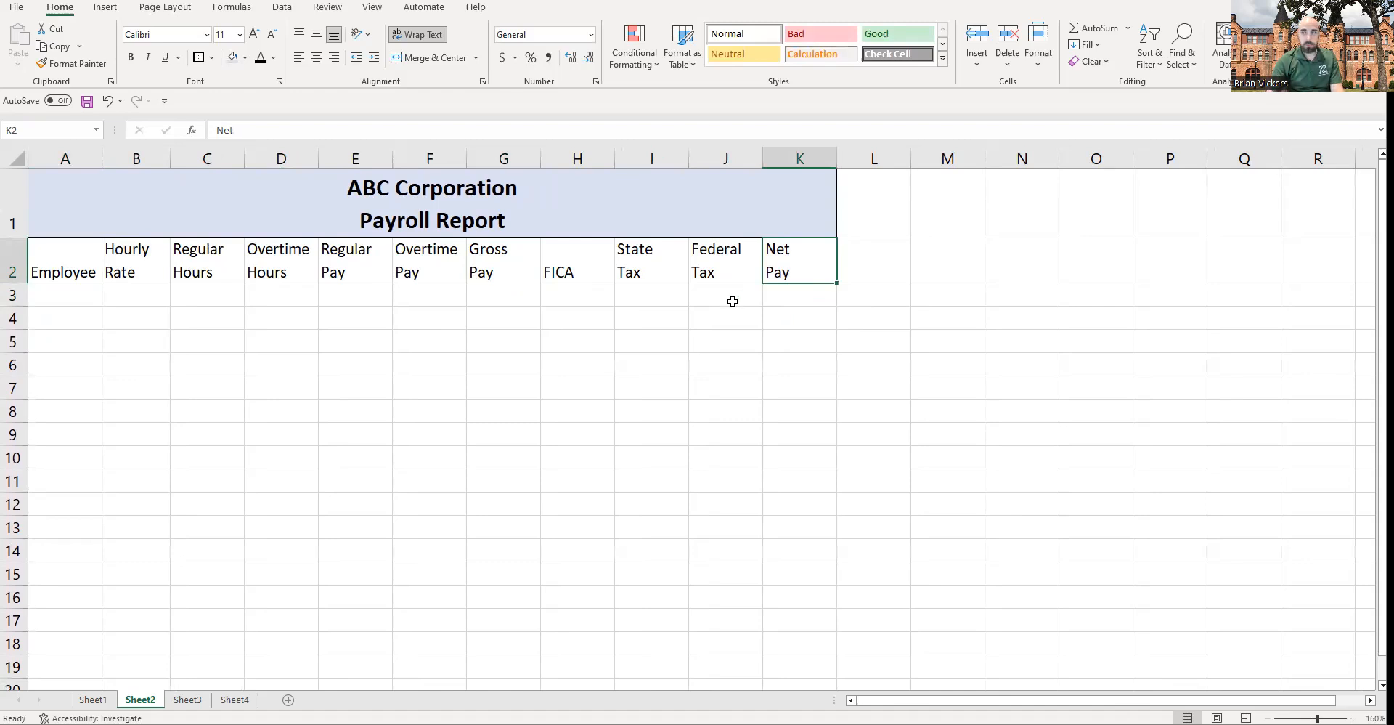
pyautogui.click(597, 264)
pyautogui.click(476, 262)
pyautogui.click(407, 260)
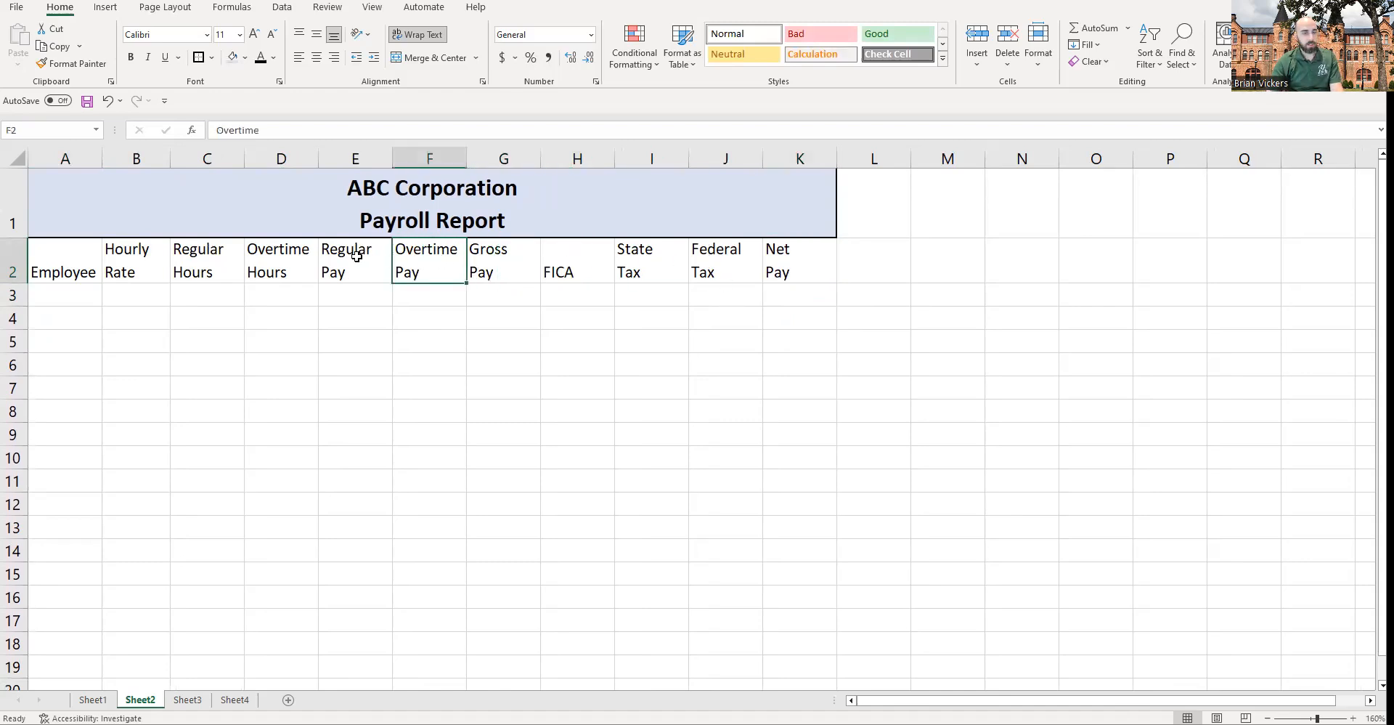
pyautogui.click(334, 265)
pyautogui.click(248, 272)
pyautogui.click(208, 253)
pyautogui.click(135, 260)
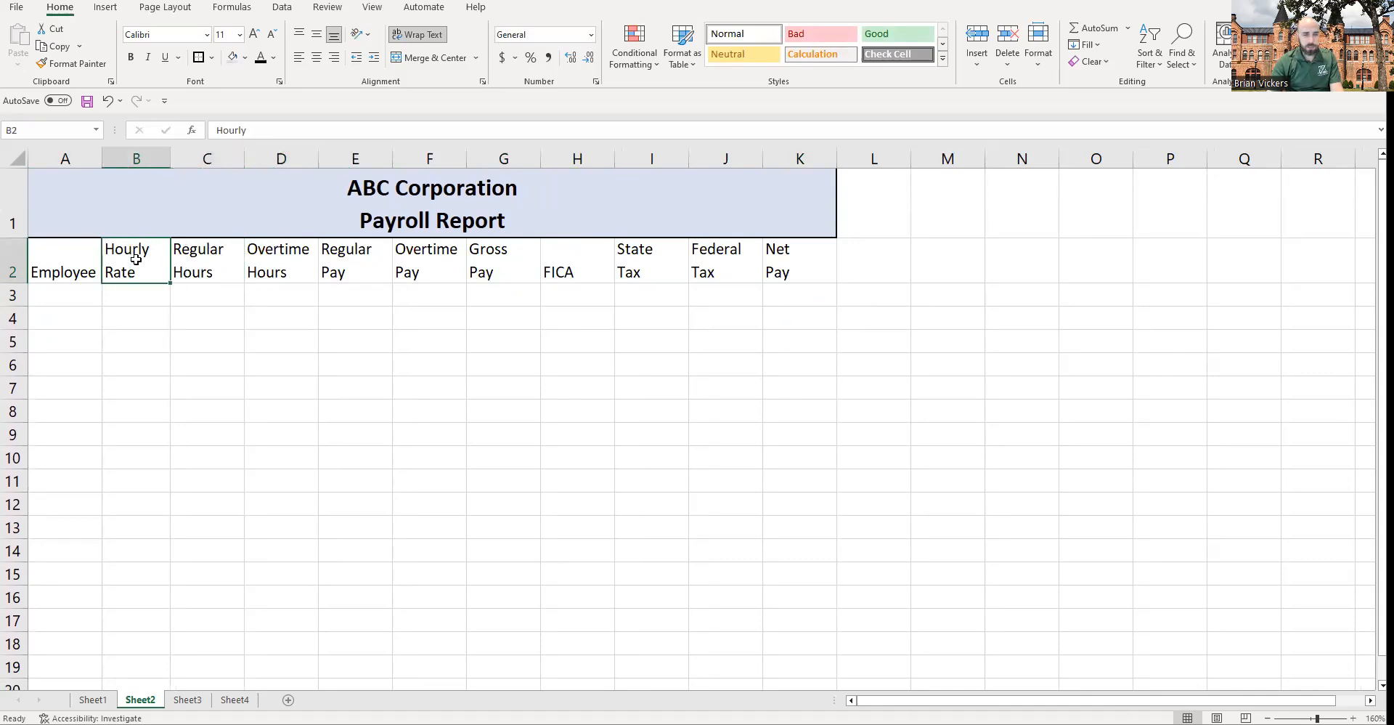
# Step: Narrow column G to fit its Gross Pay header, keeping column F wide enough for Overtime
pyautogui.moveTo(541, 154); pyautogui.dragTo(488, 150)
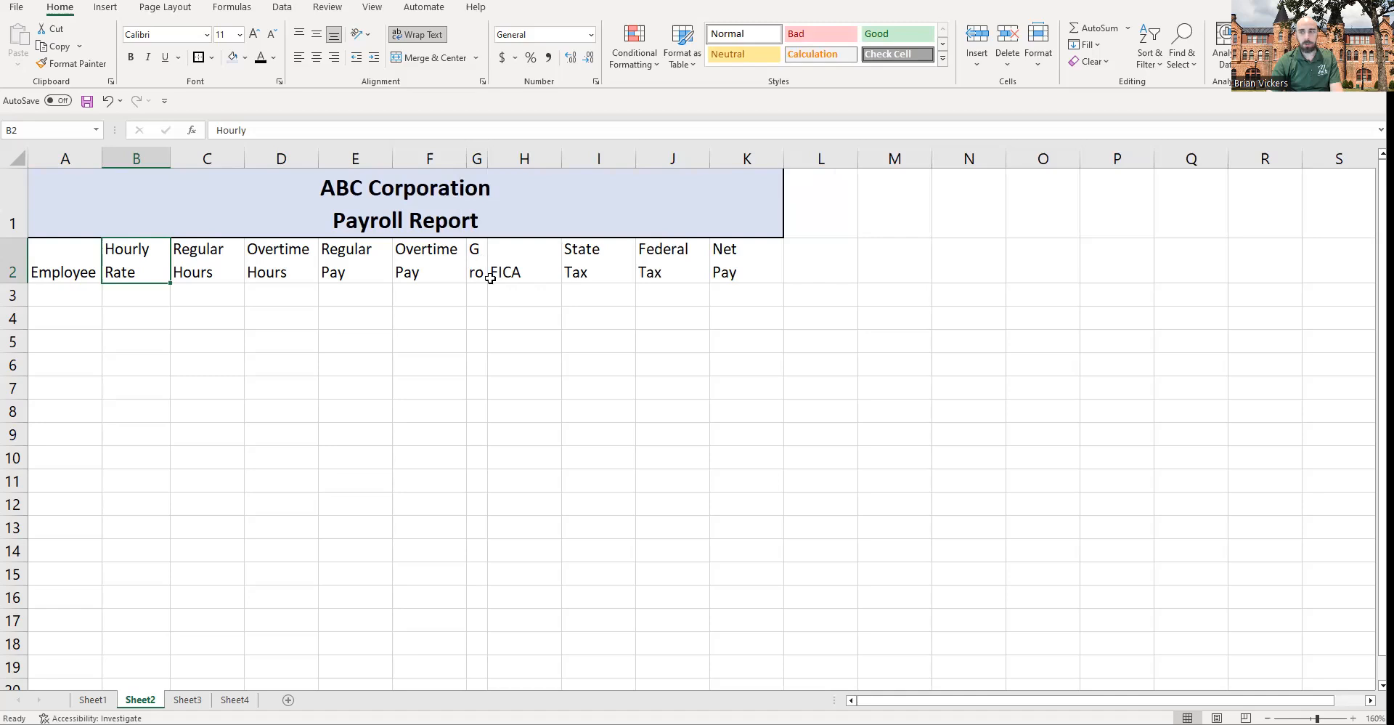
pyautogui.moveTo(466, 158); pyautogui.dragTo(440, 159)
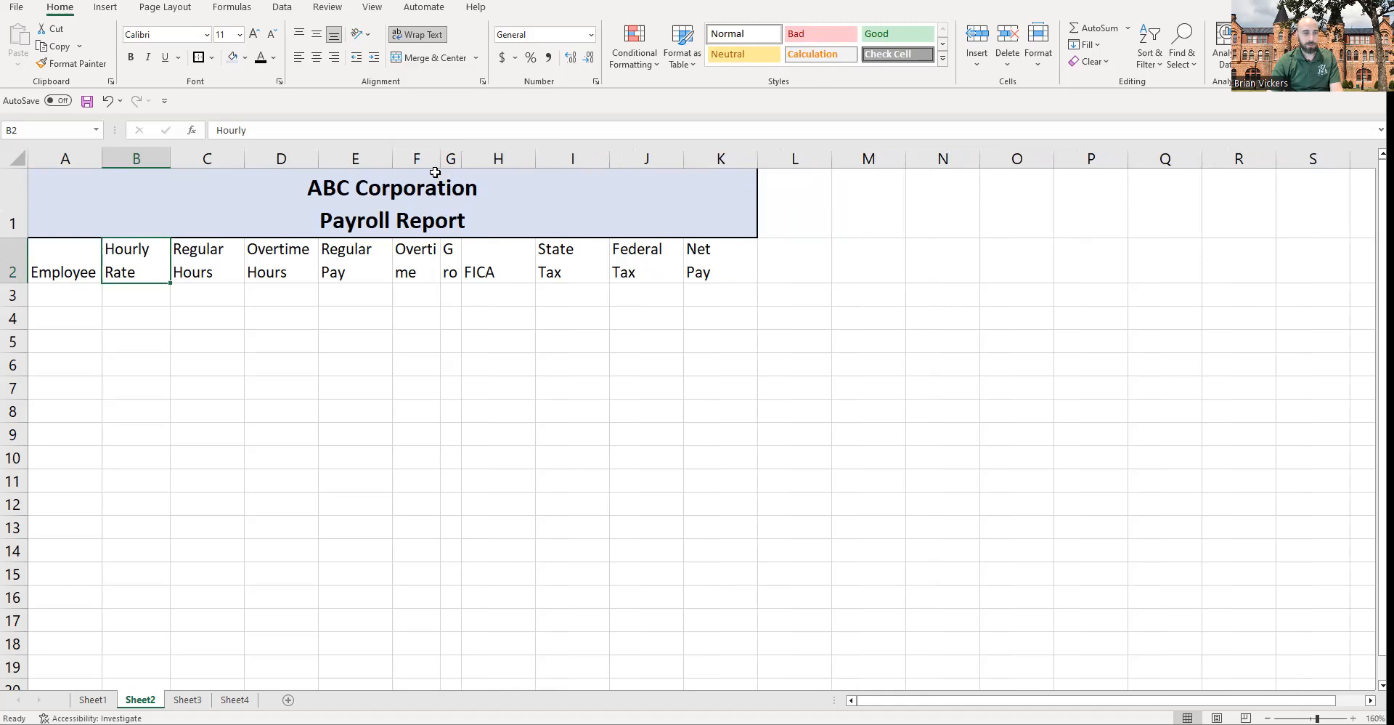
pyautogui.moveTo(440, 159)
pyautogui.mouseDown()
pyautogui.moveTo(467, 159)
pyautogui.moveTo(394, 159)
pyautogui.moveTo(426, 158)
pyautogui.mouseUp()
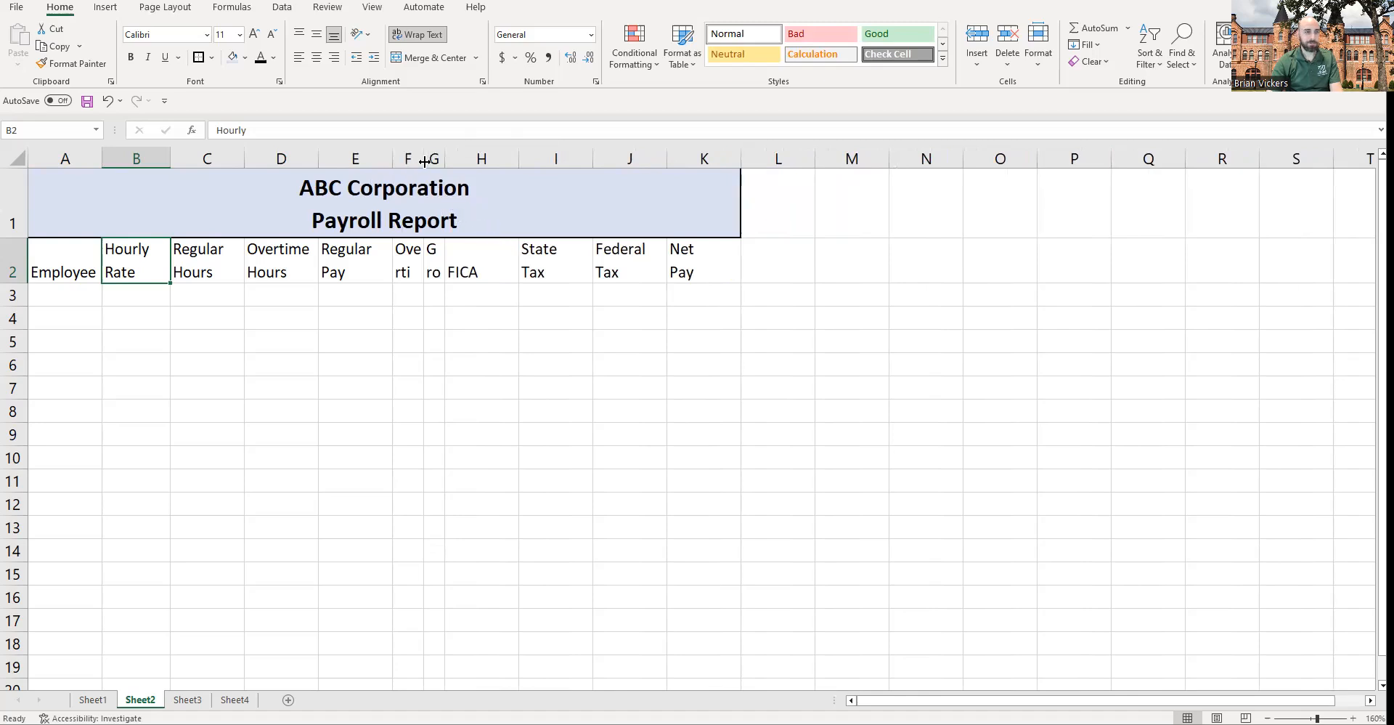
pyautogui.moveTo(424, 159); pyautogui.dragTo(516, 158)
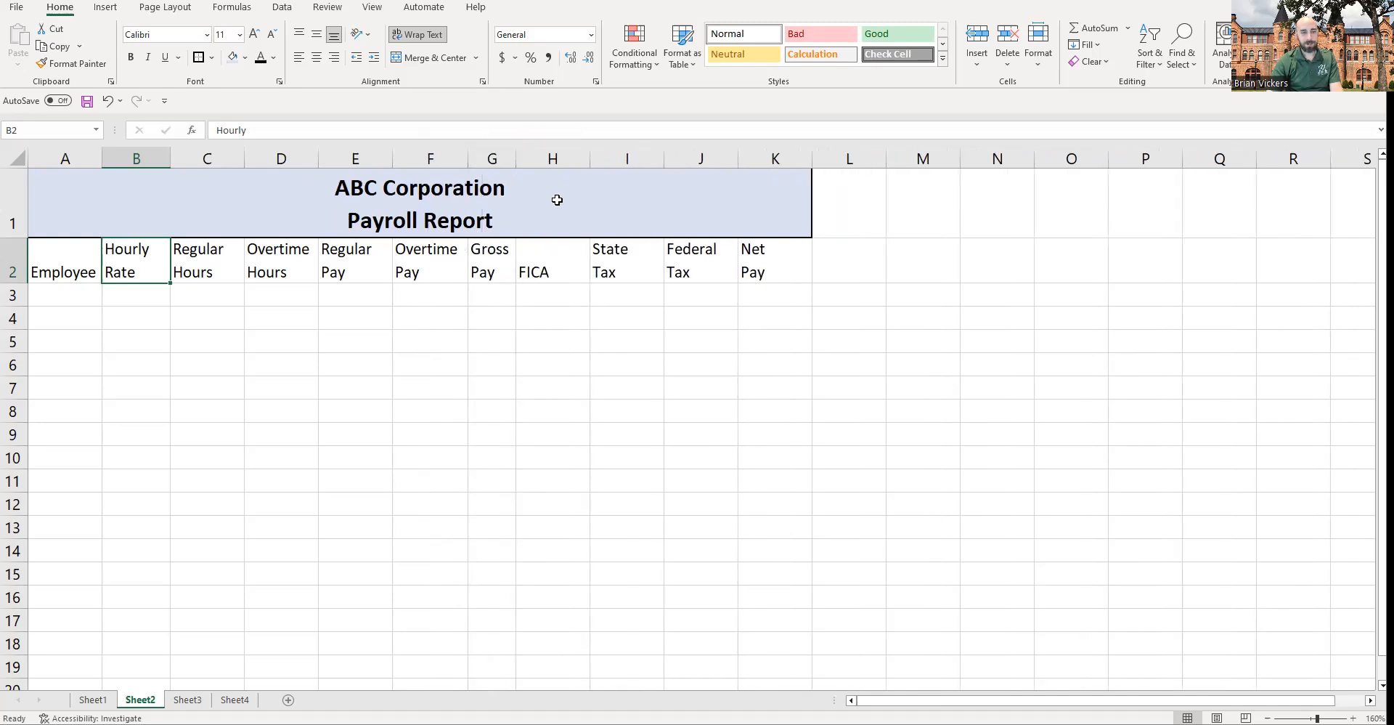
# Step: Middle-align the header cells in row 2 from A2 to K2
pyautogui.click(123, 299)
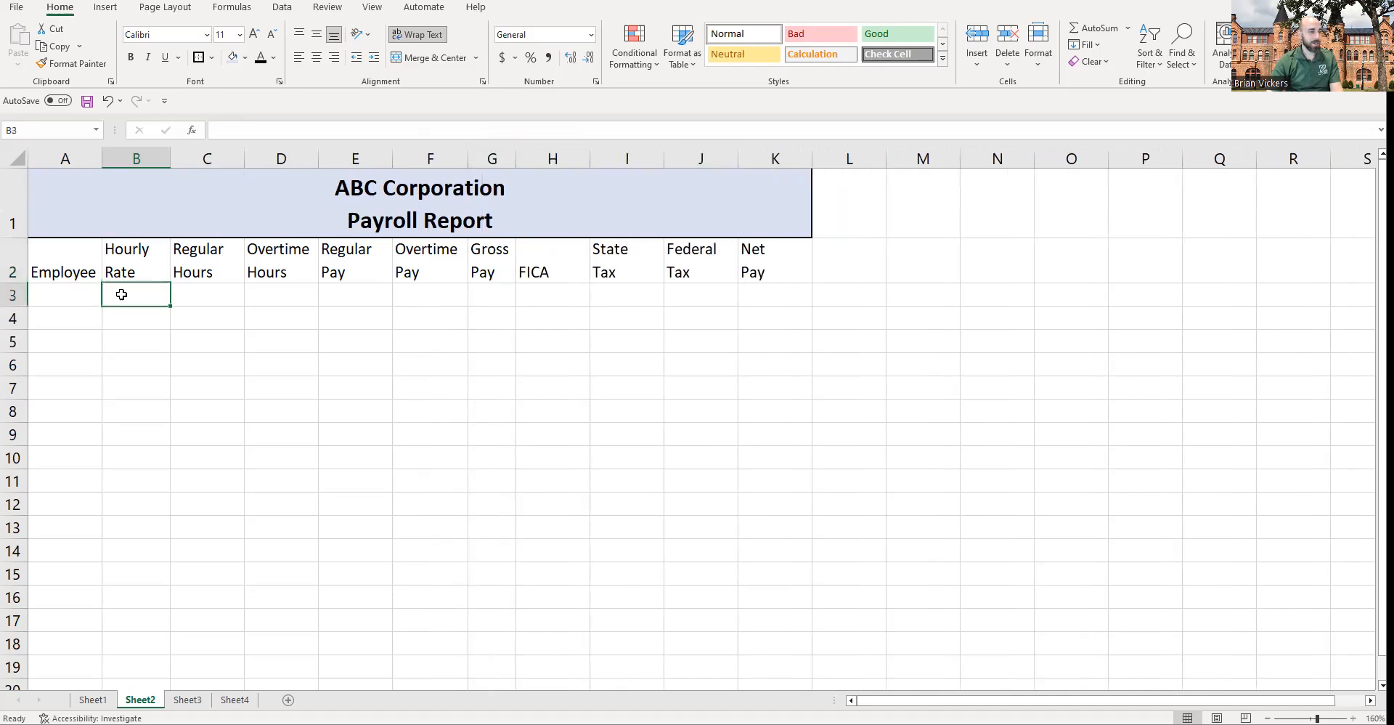
pyautogui.moveTo(60, 271); pyautogui.dragTo(759, 279)
pyautogui.click(81, 261)
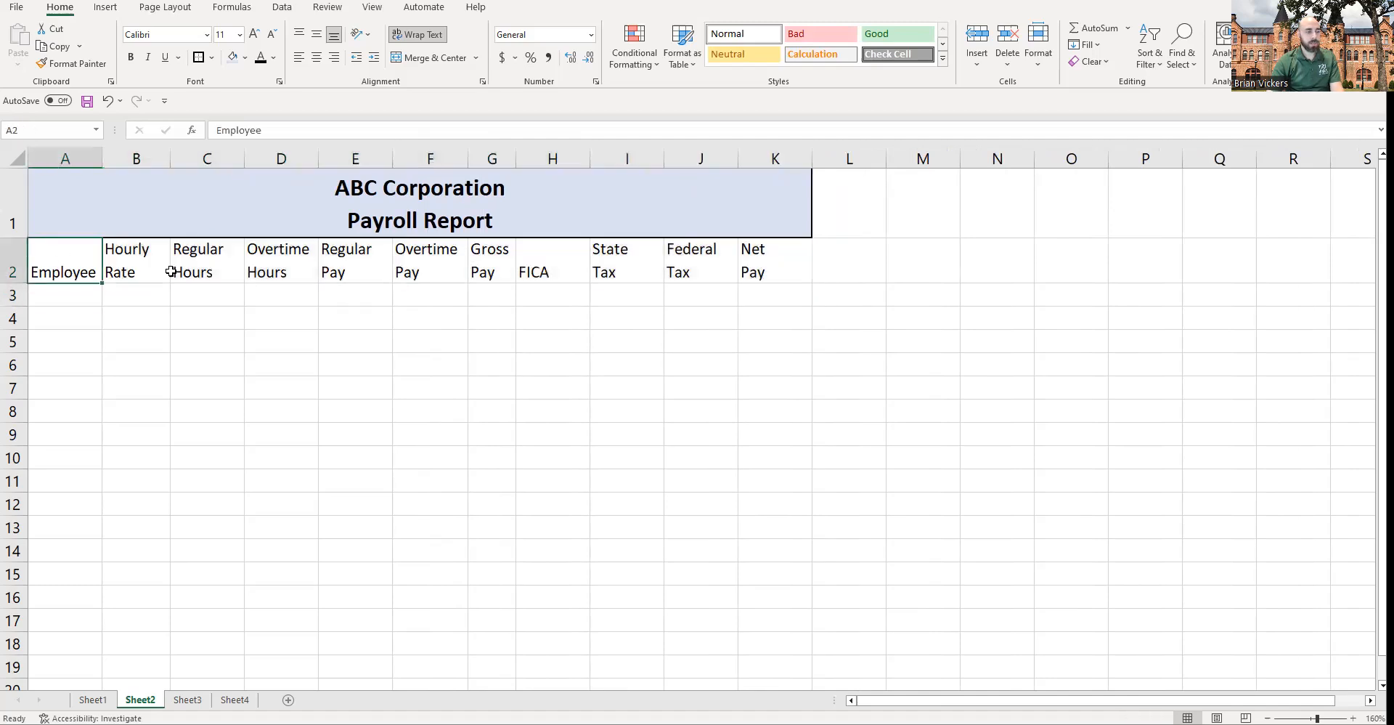
pyautogui.click(551, 264)
pyautogui.moveTo(762, 259); pyautogui.dragTo(102, 261)
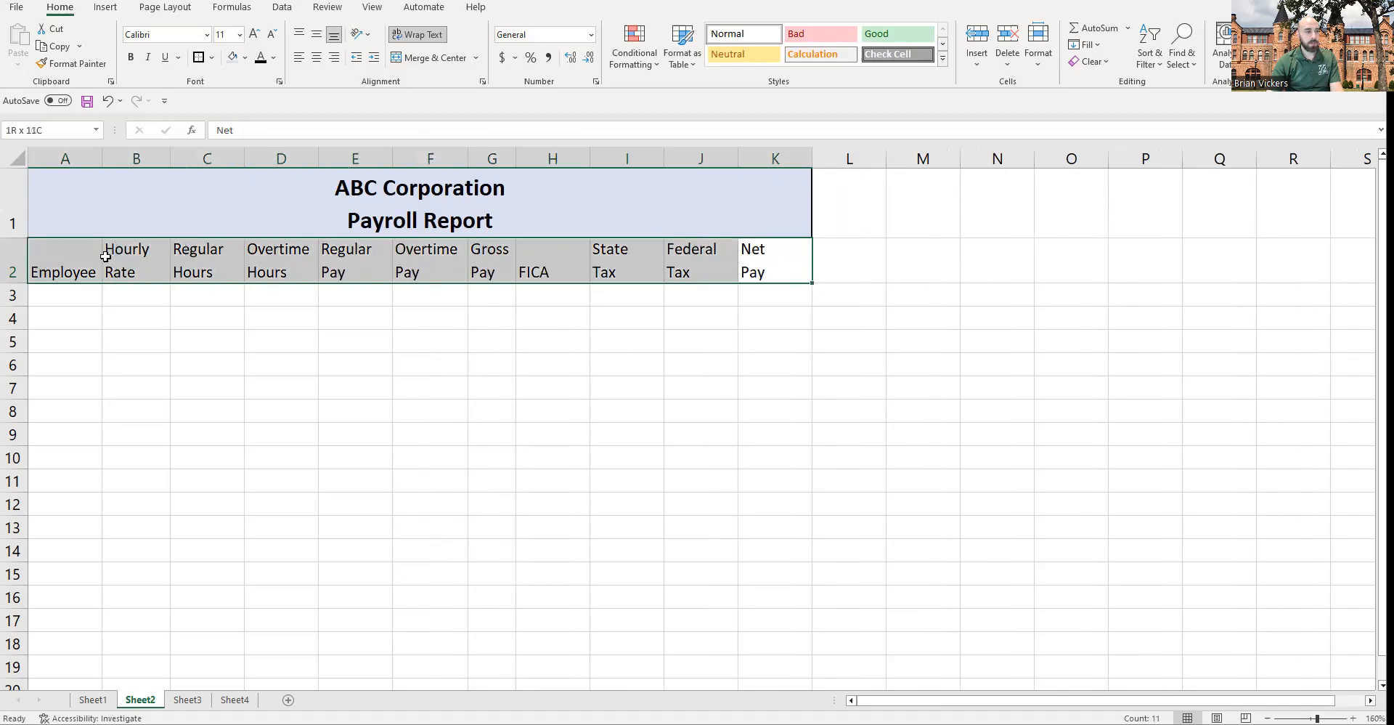
pyautogui.click(324, 38)
pyautogui.click(340, 315)
# Step: Apply a thick bottom border to the header row A2:K2
pyautogui.moveTo(65, 263); pyautogui.dragTo(788, 269)
pyautogui.click(86, 262)
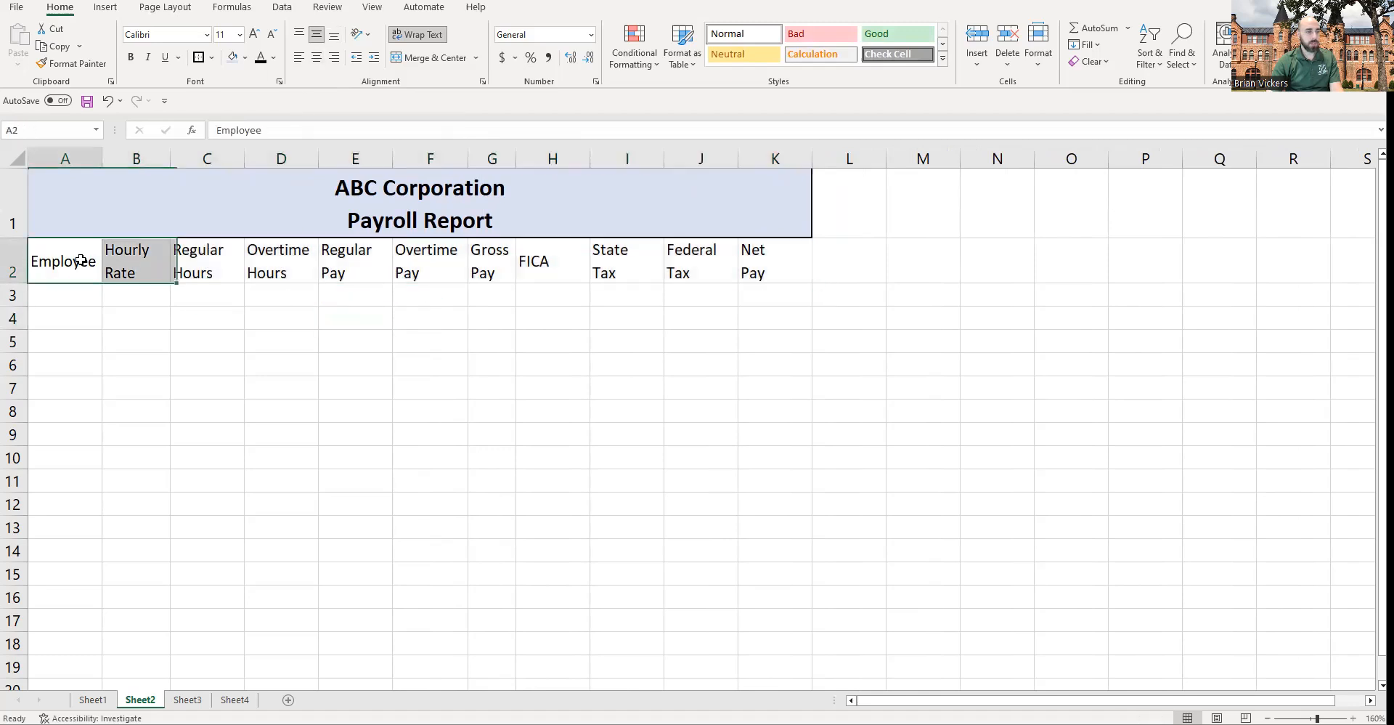
pyautogui.click(536, 263)
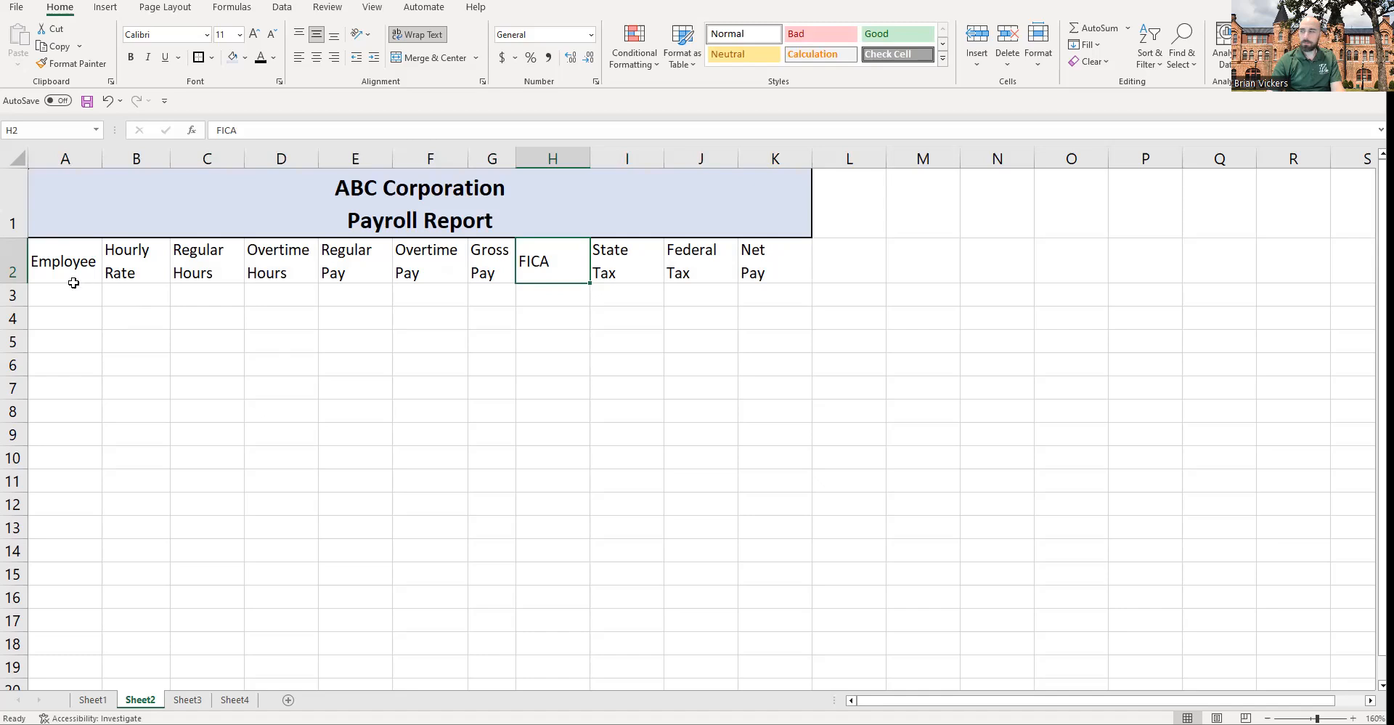
pyautogui.moveTo(53, 262); pyautogui.dragTo(775, 257)
pyautogui.click(211, 57)
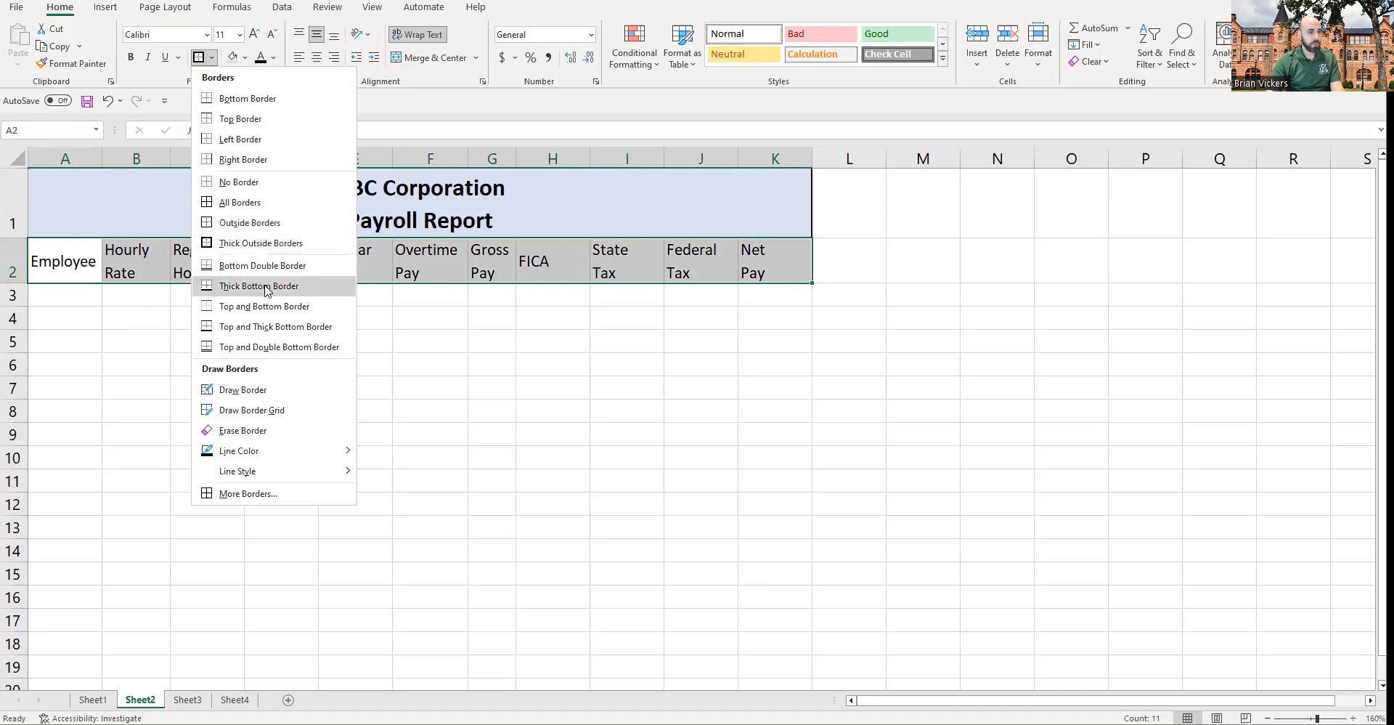
pyautogui.click(265, 287)
# Step: Bold the column headers in A2:K2
pyautogui.click(208, 290)
pyautogui.moveTo(58, 261); pyautogui.dragTo(768, 249)
pyautogui.hotkey('ctrl', 'b')
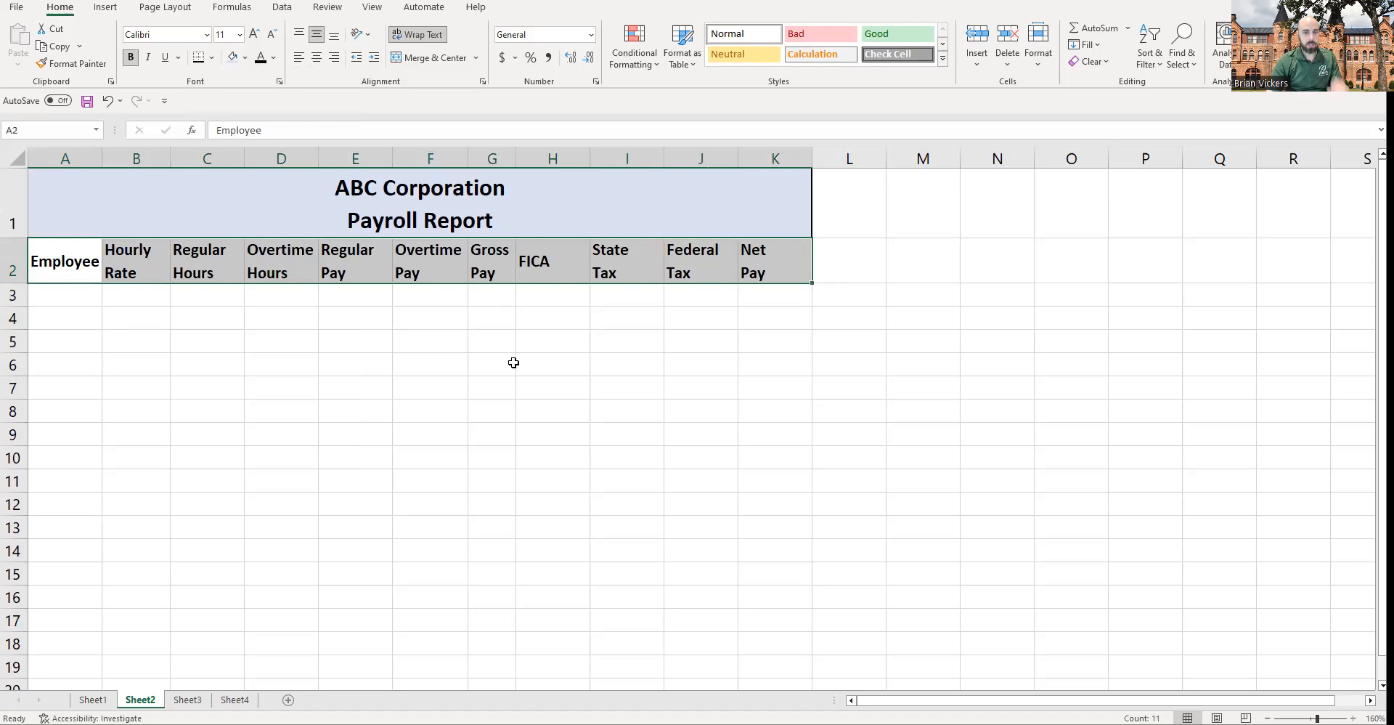
pyautogui.click(466, 357)
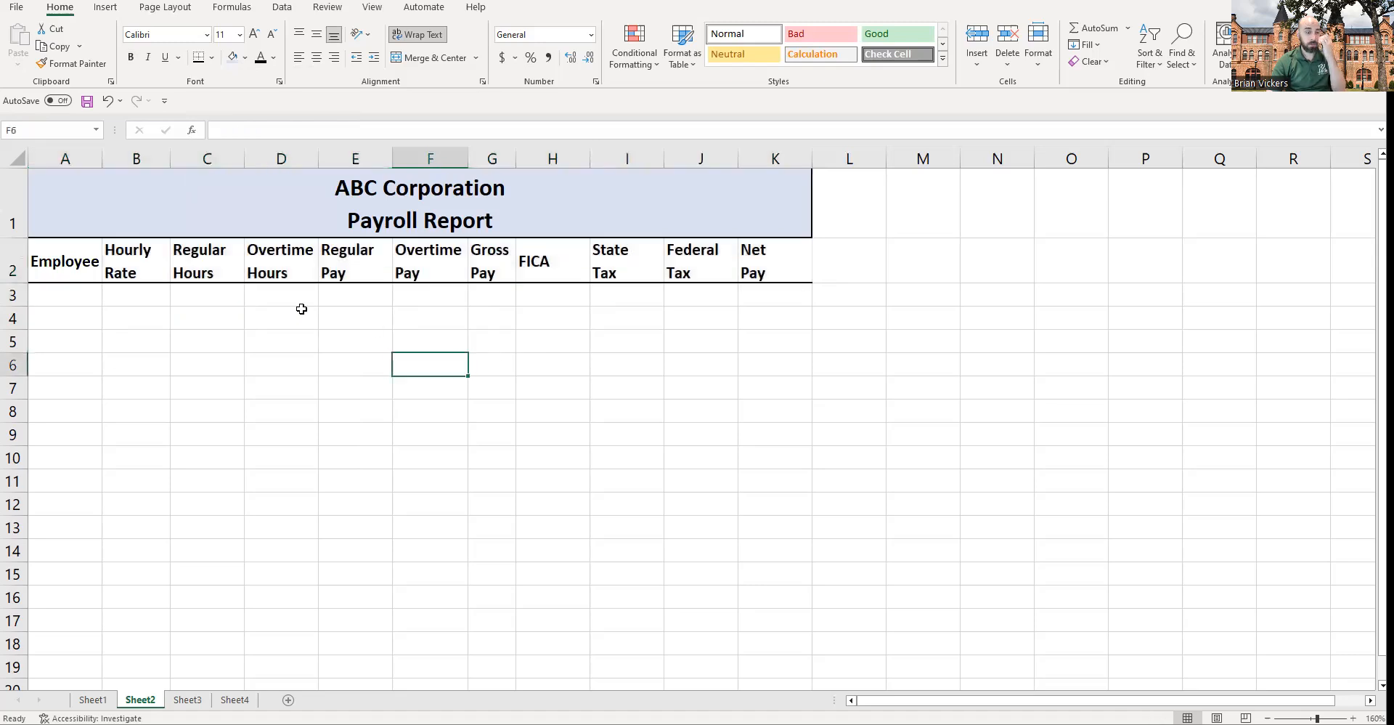
pyautogui.click(48, 264)
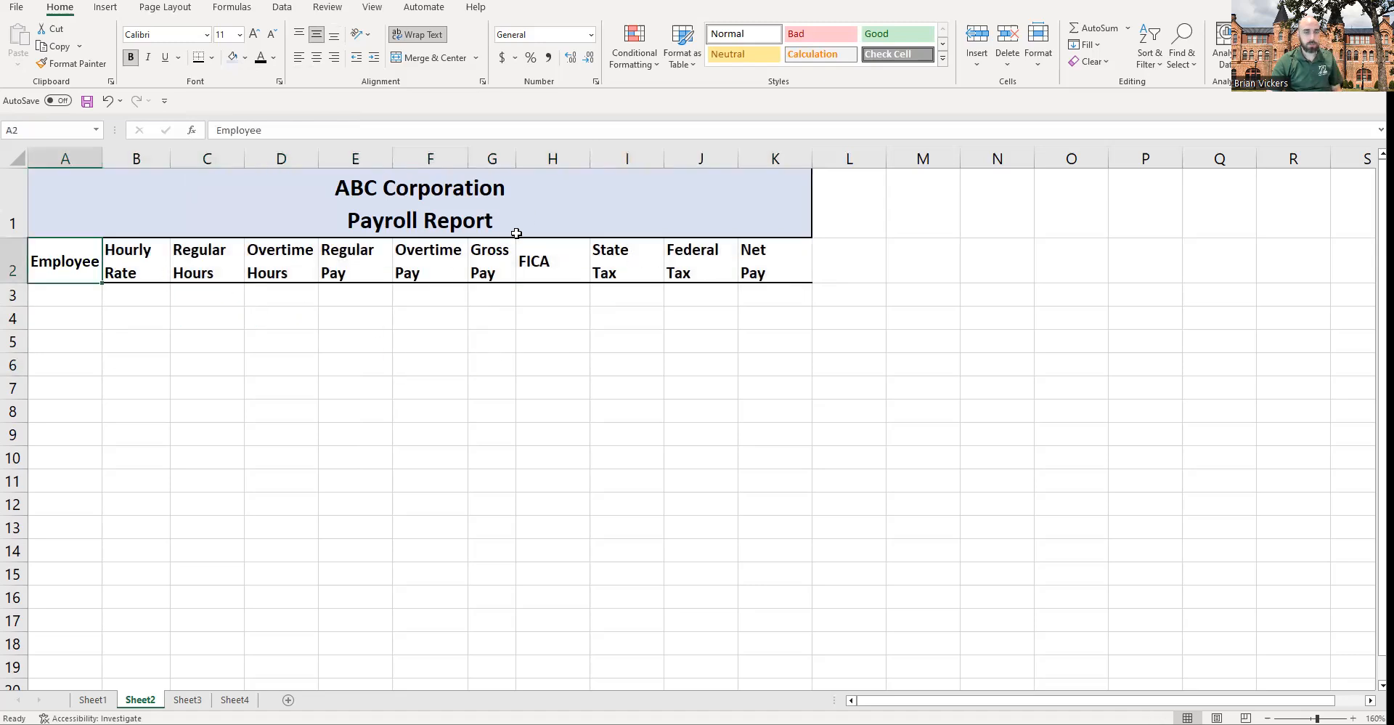
pyautogui.moveTo(516, 159); pyautogui.dragTo(515, 158)
pyautogui.click(681, 302)
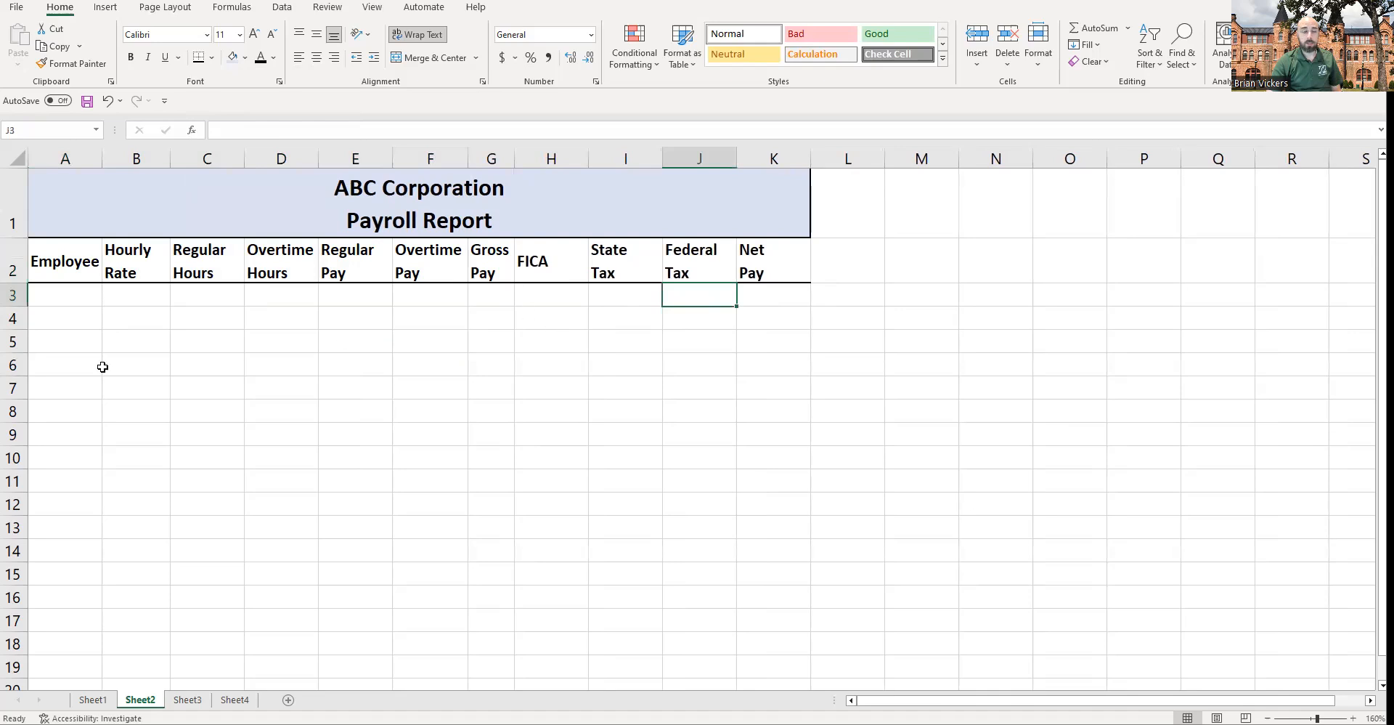
# Step: Widen column A on Sheet2 to give the employee names more room
pyautogui.moveTo(99, 154); pyautogui.dragTo(143, 250)
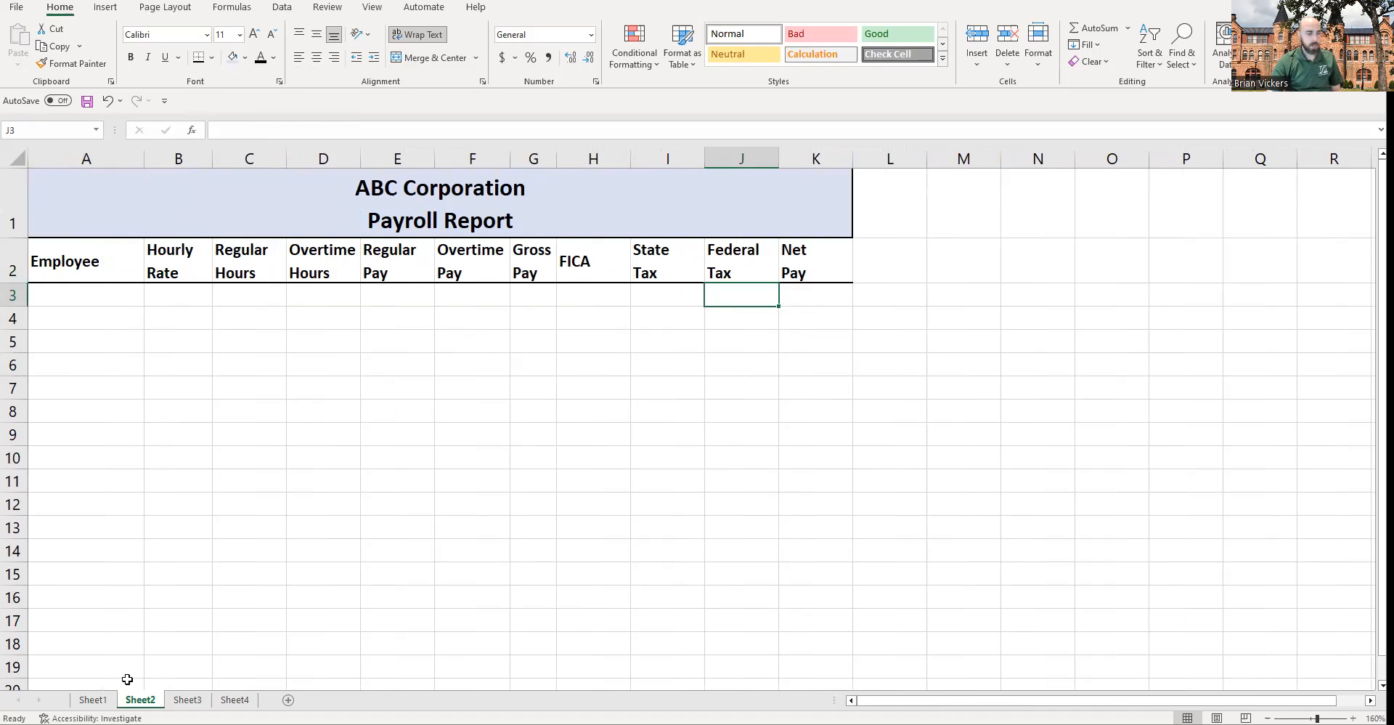
pyautogui.moveTo(118, 218); pyautogui.dragTo(757, 274)
pyautogui.click(673, 342)
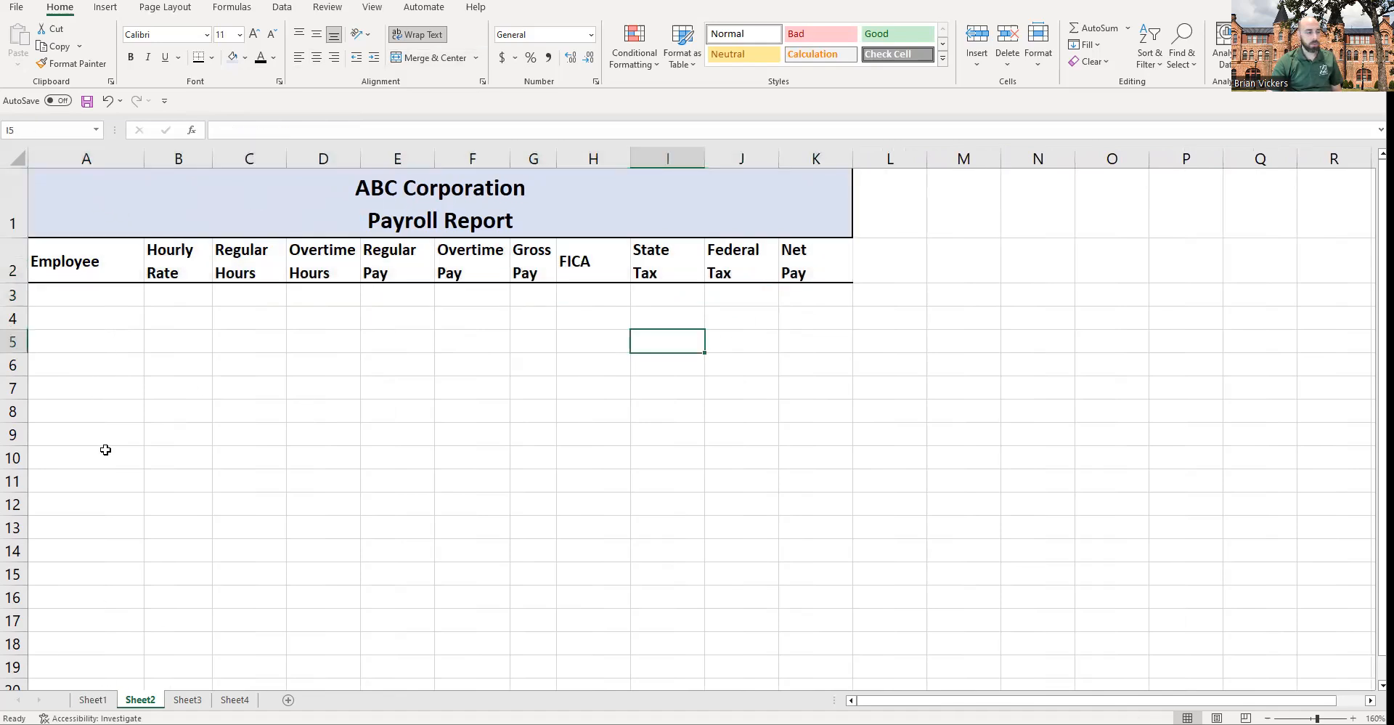
# Step: Copy the employee data and rates block A1:D12 from Sheet1 and paste it into Sheet2 starting at A3
pyautogui.click(93, 700)
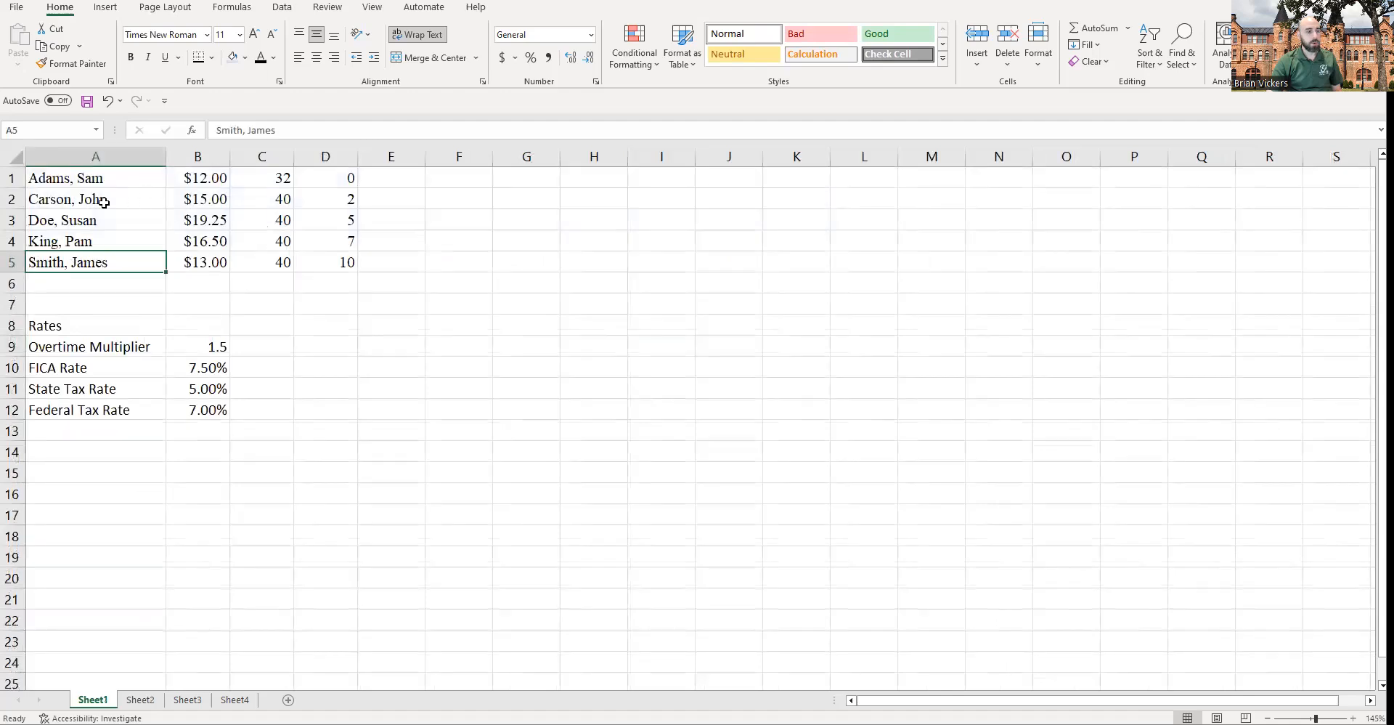
pyautogui.moveTo(67, 178); pyautogui.dragTo(336, 411)
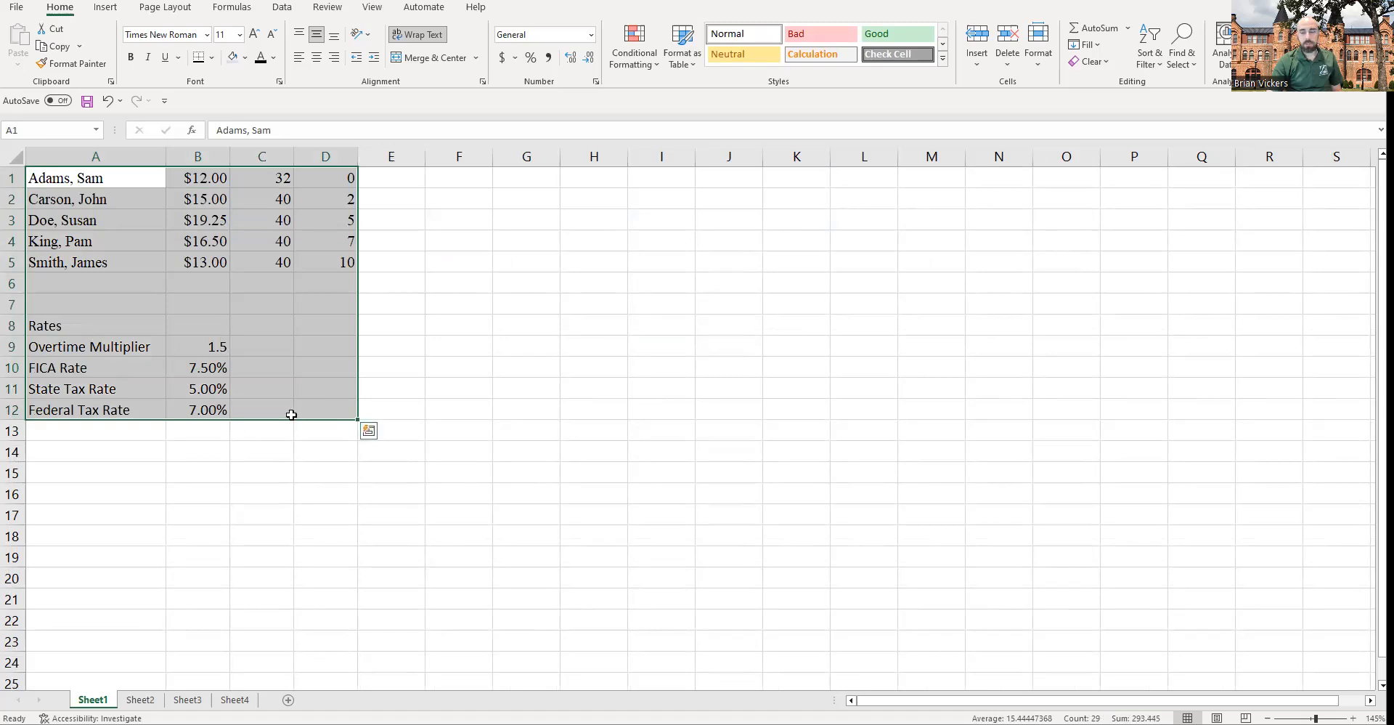
pyautogui.moveTo(68, 183); pyautogui.dragTo(349, 408)
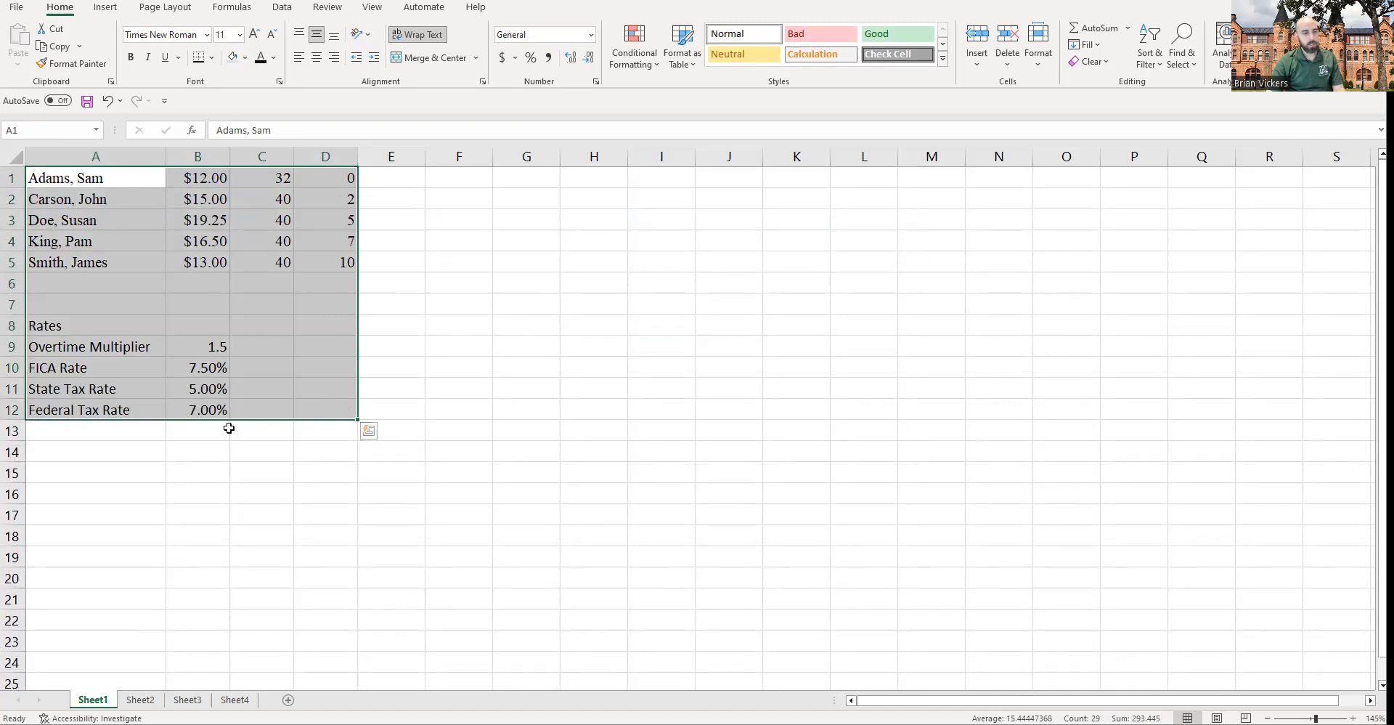
pyautogui.rightClick(187, 343)
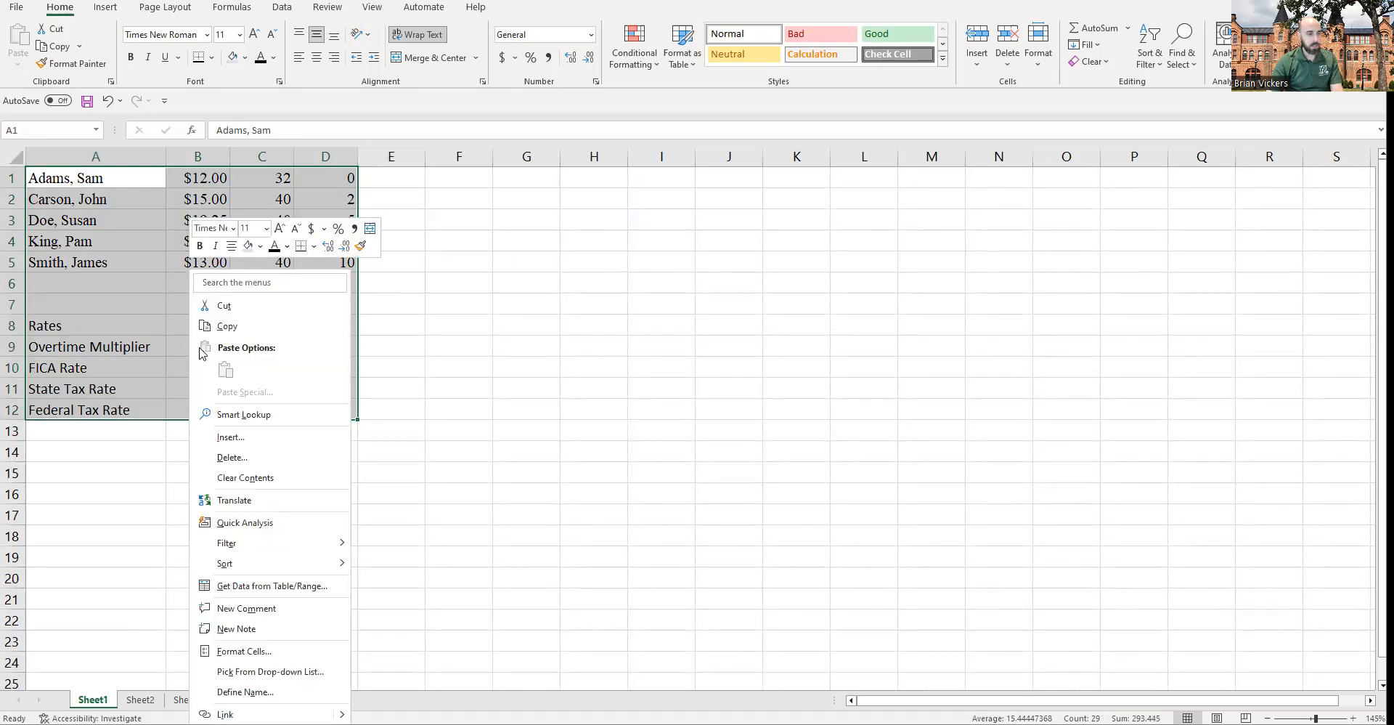
pyautogui.click(272, 335)
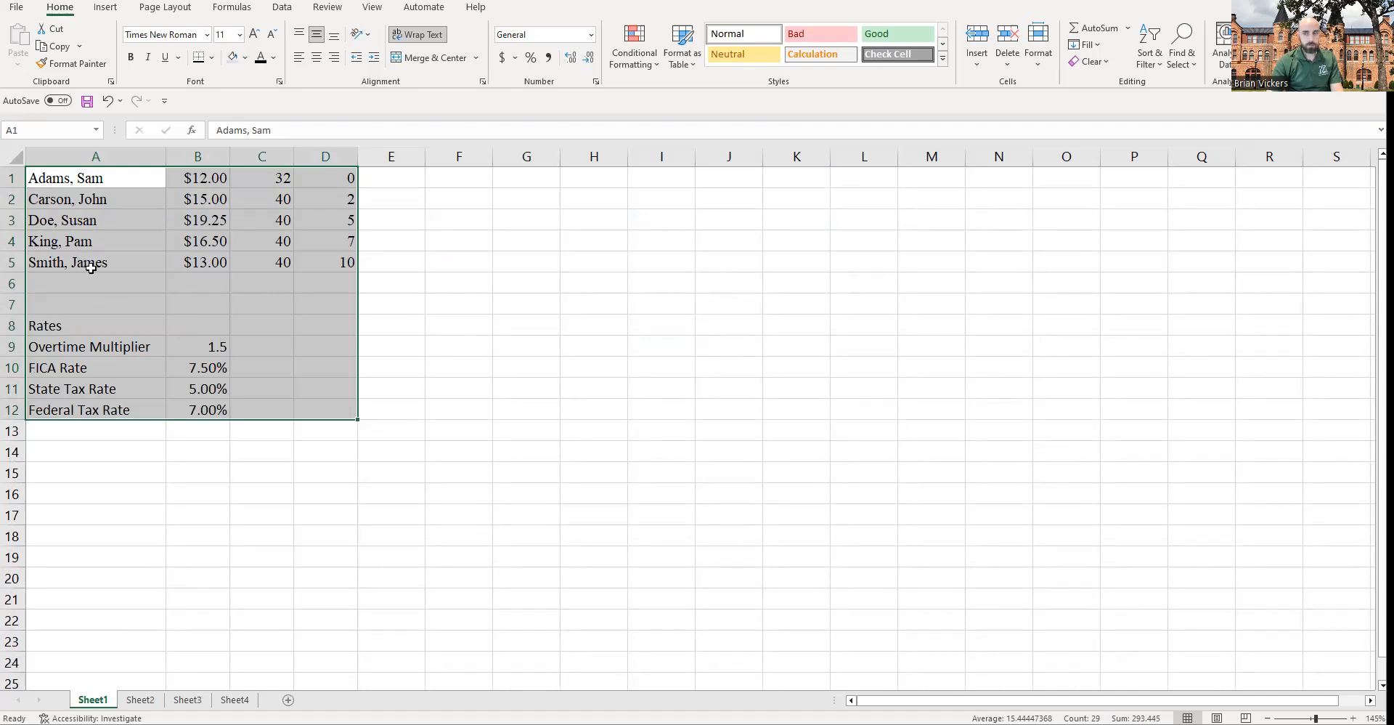
pyautogui.hotkey('ctrl', 'c')
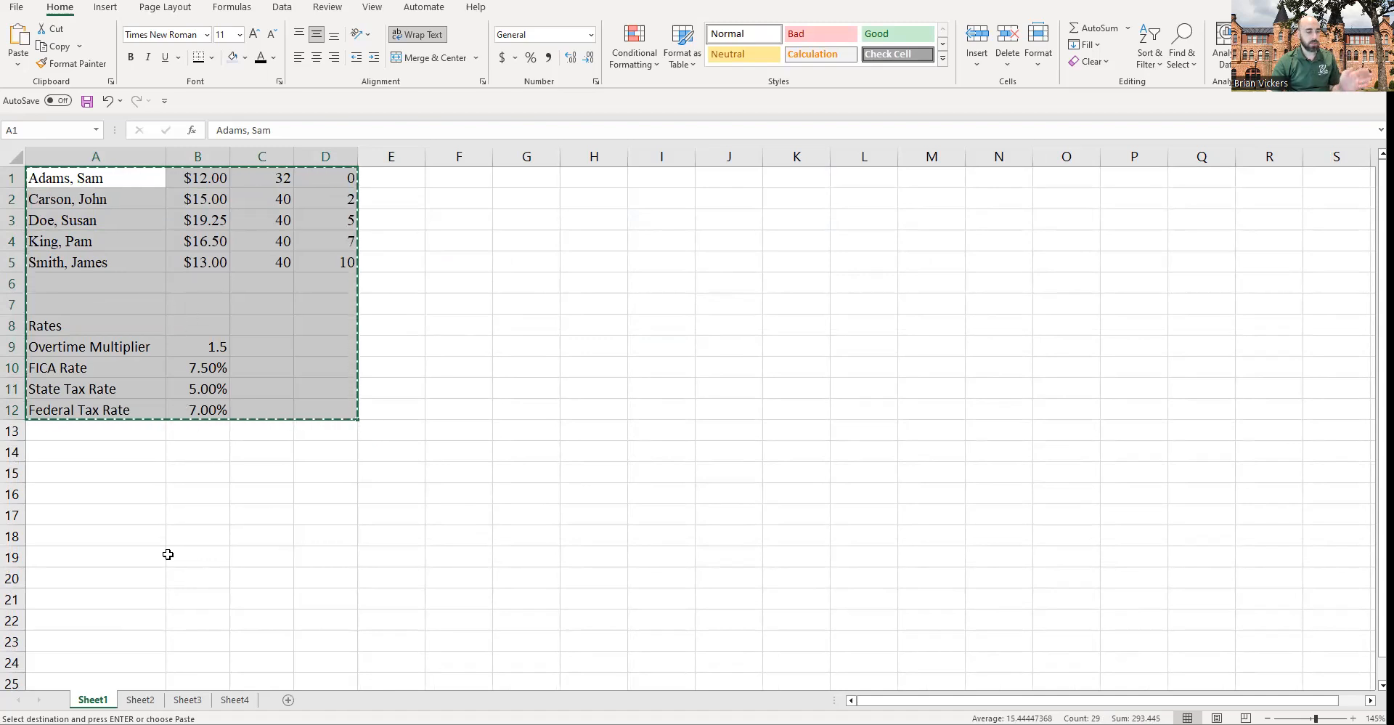
pyautogui.click(140, 699)
pyautogui.click(32, 298)
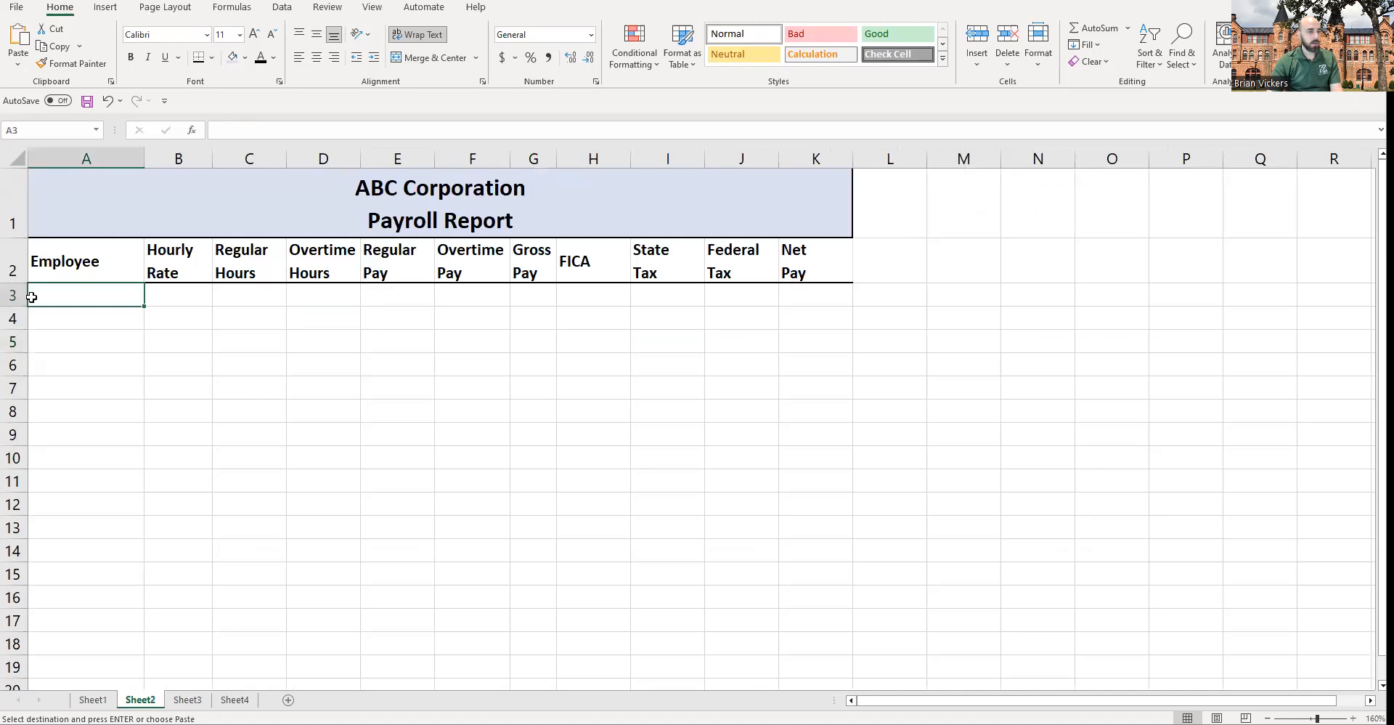
pyautogui.rightClick(80, 297)
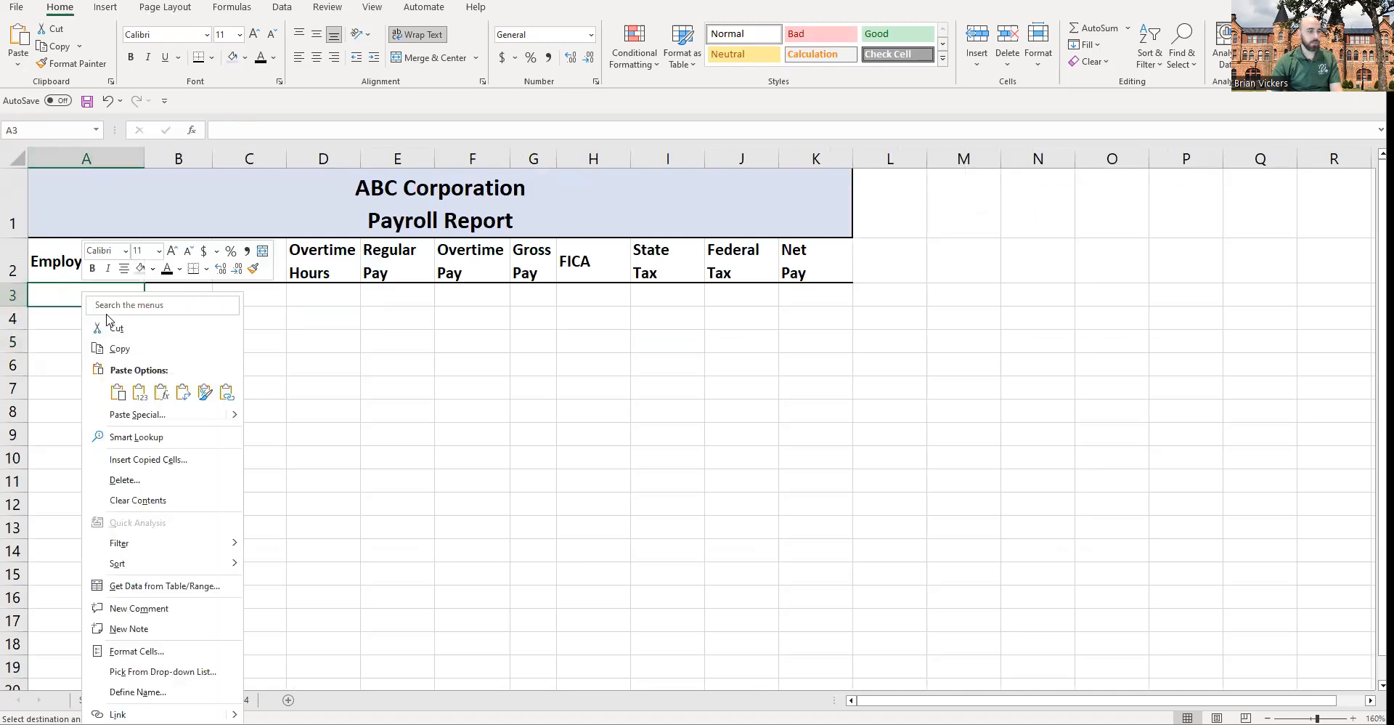
pyautogui.click(511, 345)
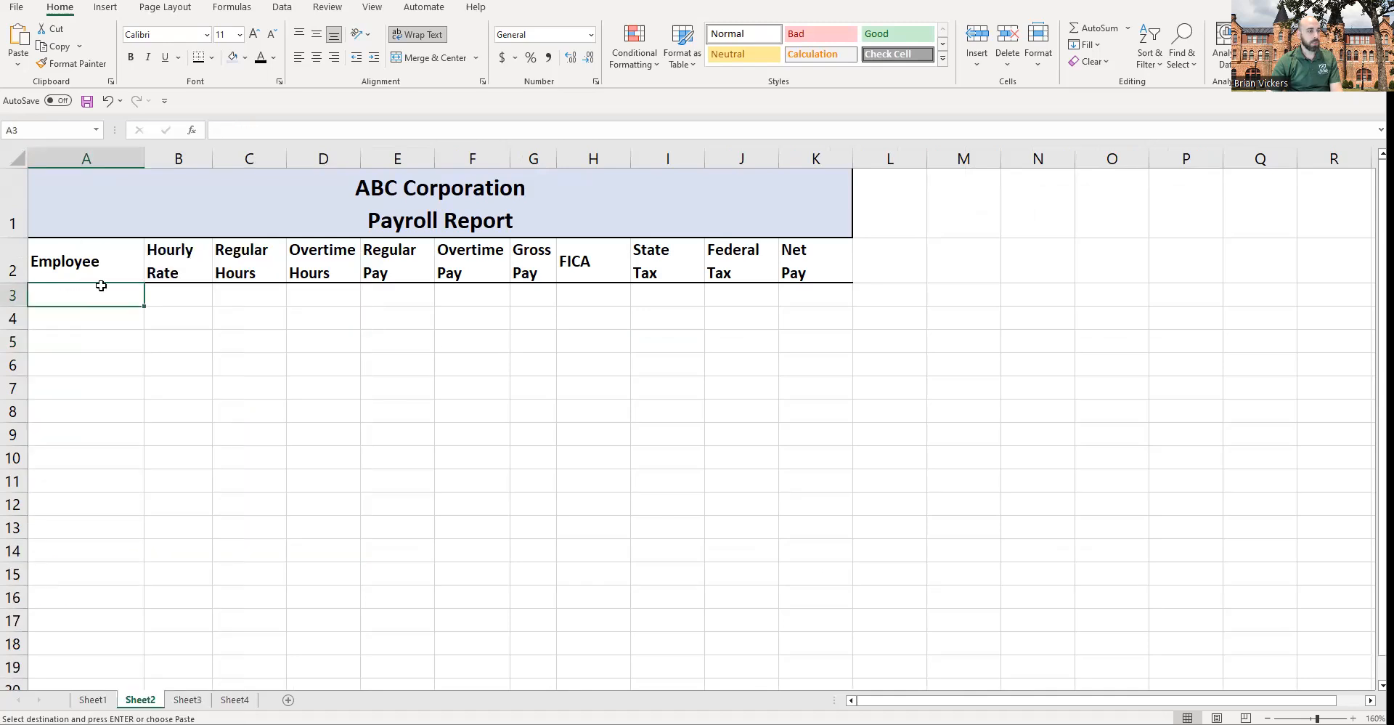
pyautogui.hotkey('ctrl', 'v')
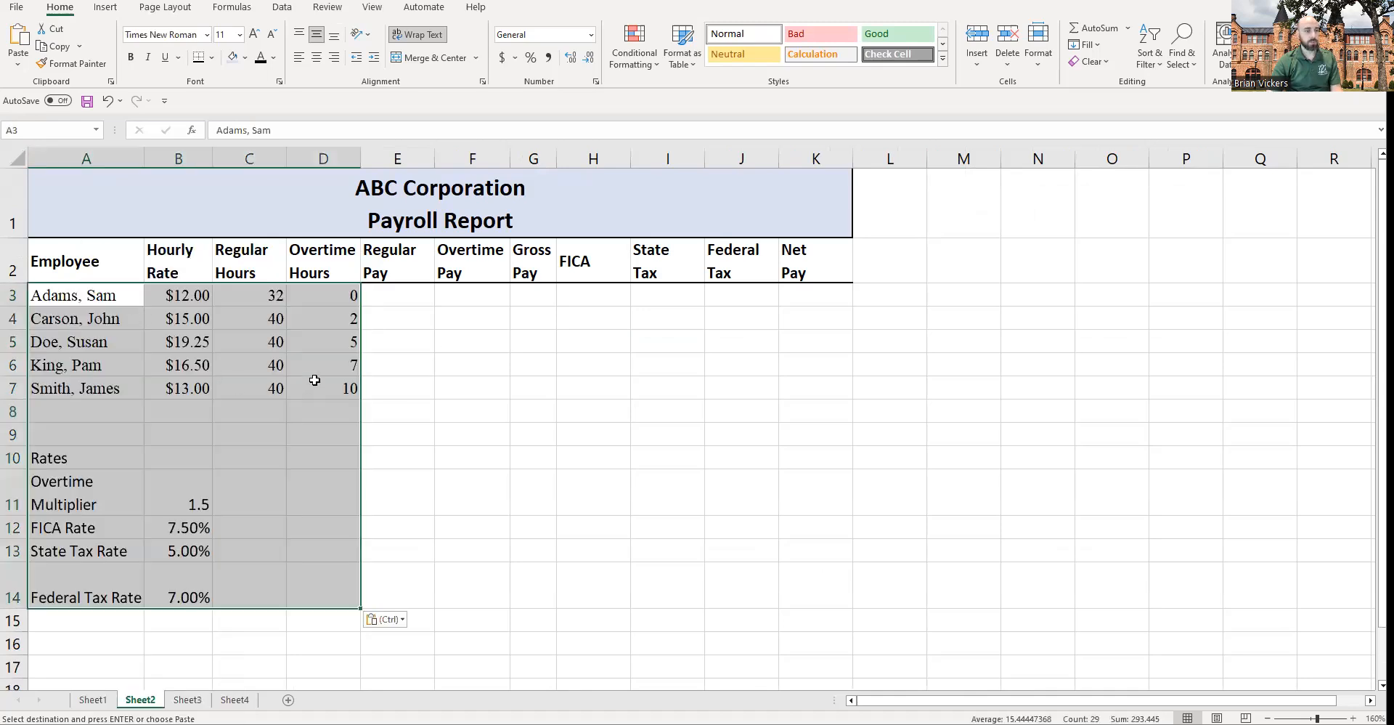
# Step: Widen column A further so Overtime Multiplier fits on a single line
pyautogui.click(485, 438)
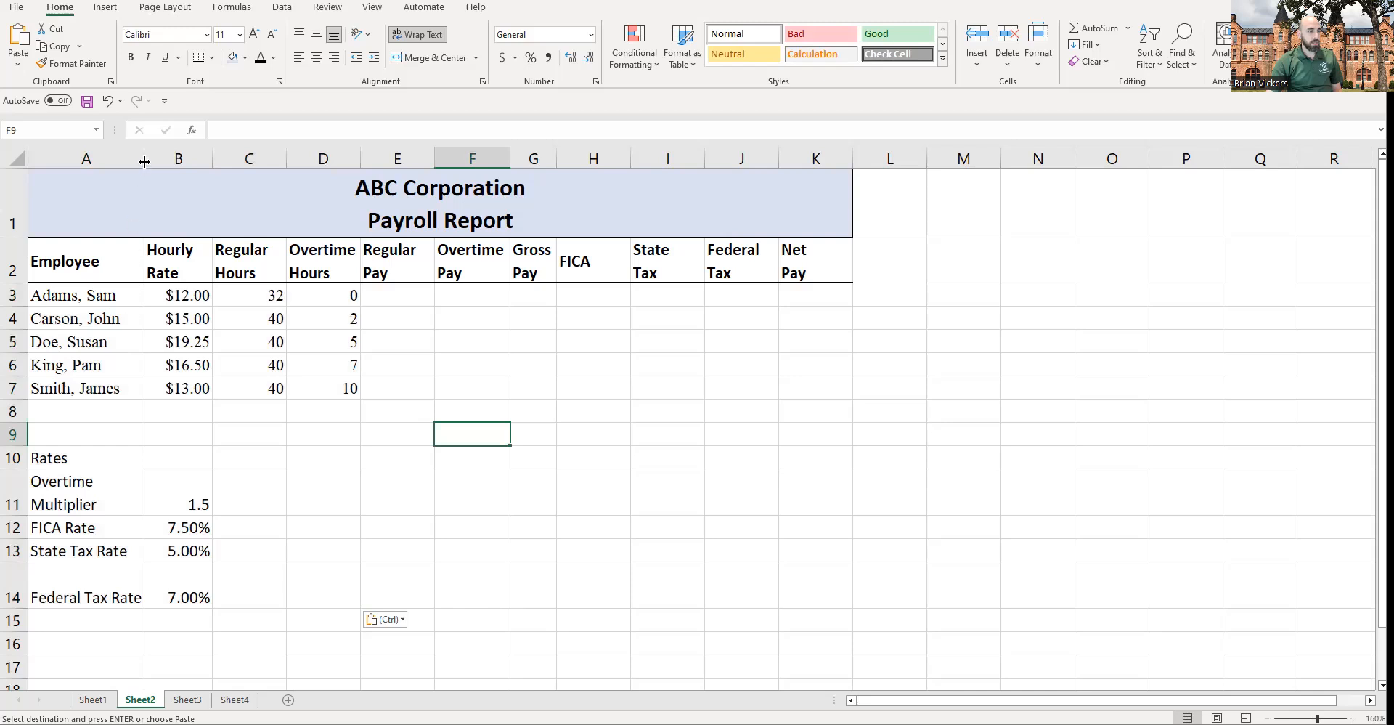
pyautogui.moveTo(66, 477); pyautogui.dragTo(103, 596)
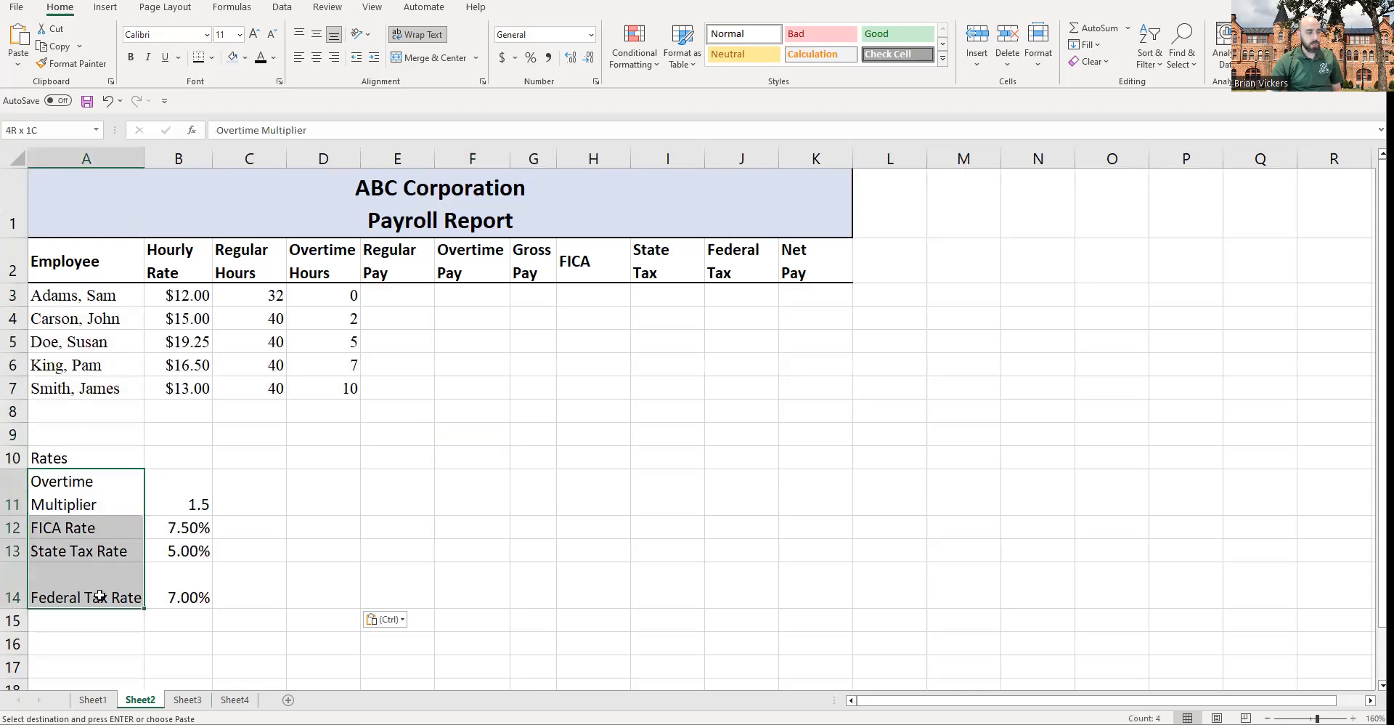
pyautogui.moveTo(144, 165); pyautogui.dragTo(165, 165)
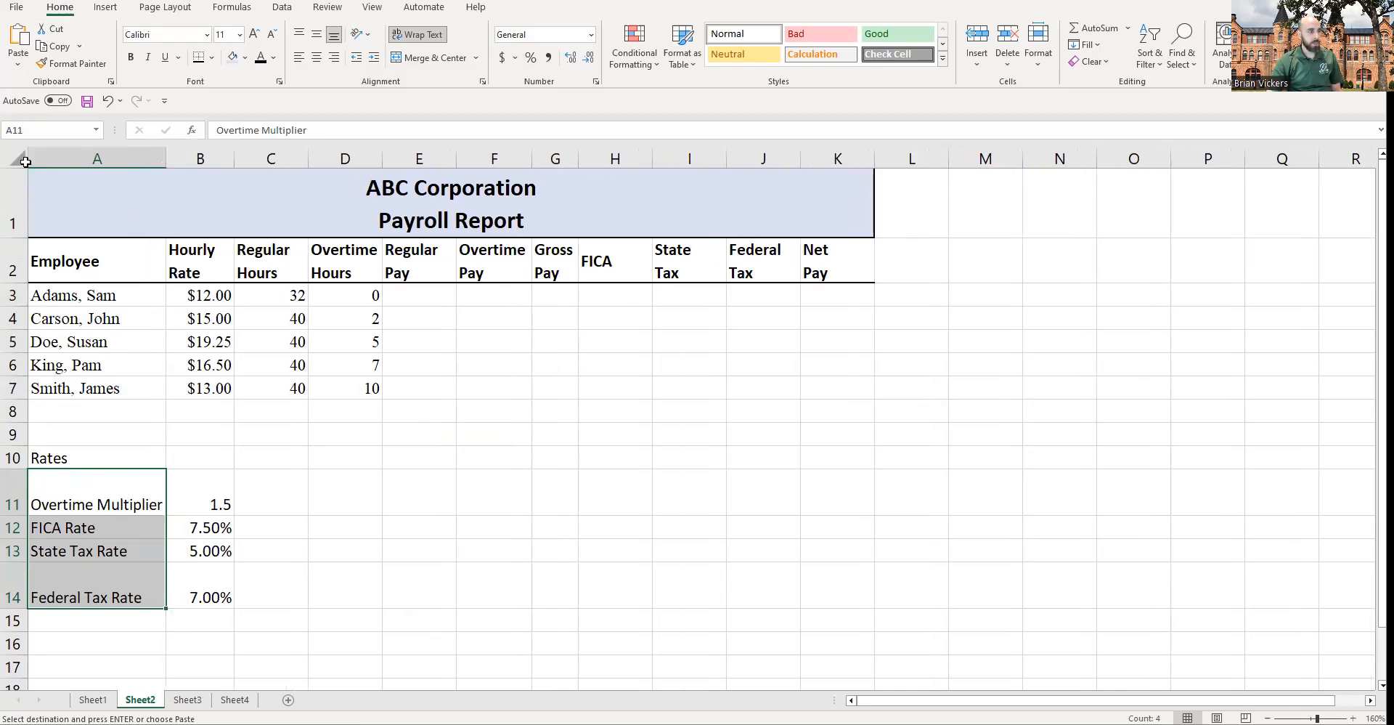
# Step: Reset rows 2 to 14 to single-line height while keeping the title row tall
pyautogui.moveTo(16, 193); pyautogui.dragTo(22, 561)
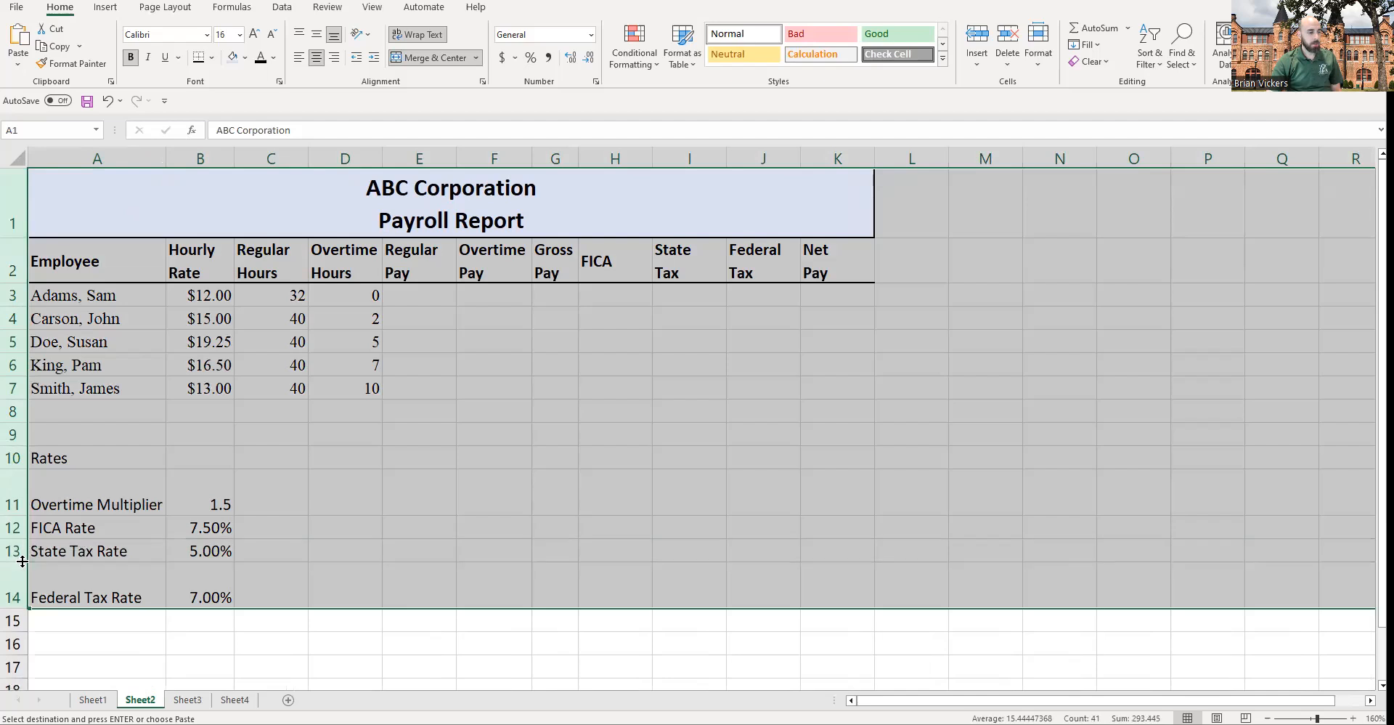
pyautogui.moveTo(17, 609); pyautogui.dragTo(18, 585)
pyautogui.click(125, 412)
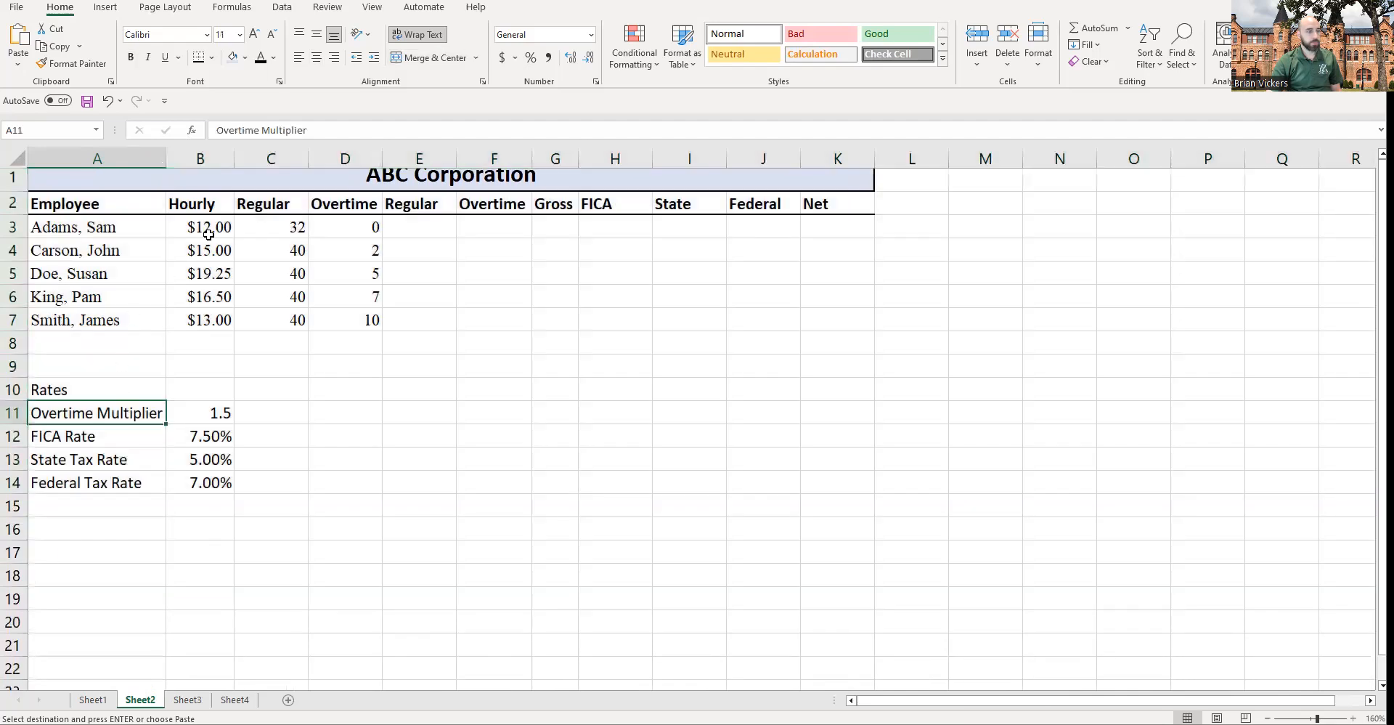
pyautogui.click(208, 235)
pyautogui.moveTo(18, 191); pyautogui.dragTo(143, 510)
pyautogui.click(33, 229)
pyautogui.click(474, 320)
pyautogui.click(420, 468)
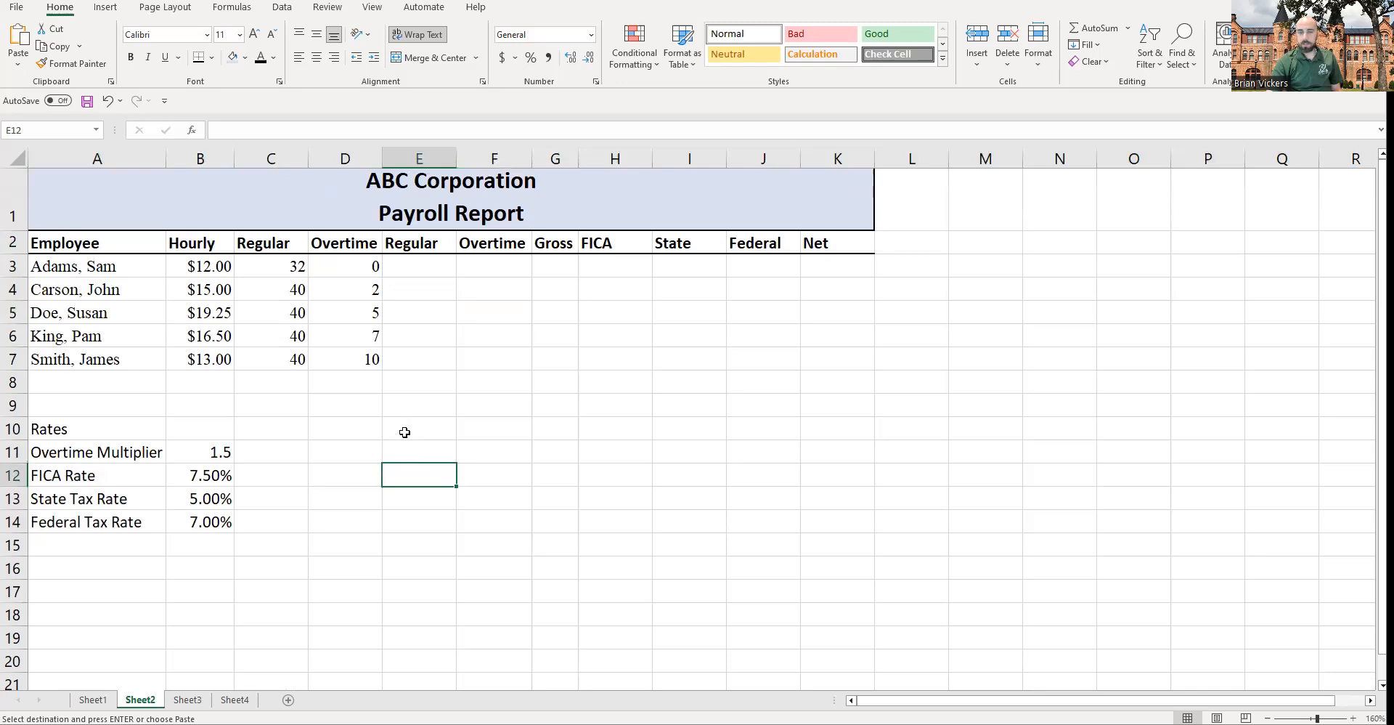
# Step: Enter the label Totals in cell A8 below the employee rows
pyautogui.click(113, 391)
pyautogui.moveTo(85, 269); pyautogui.dragTo(347, 365)
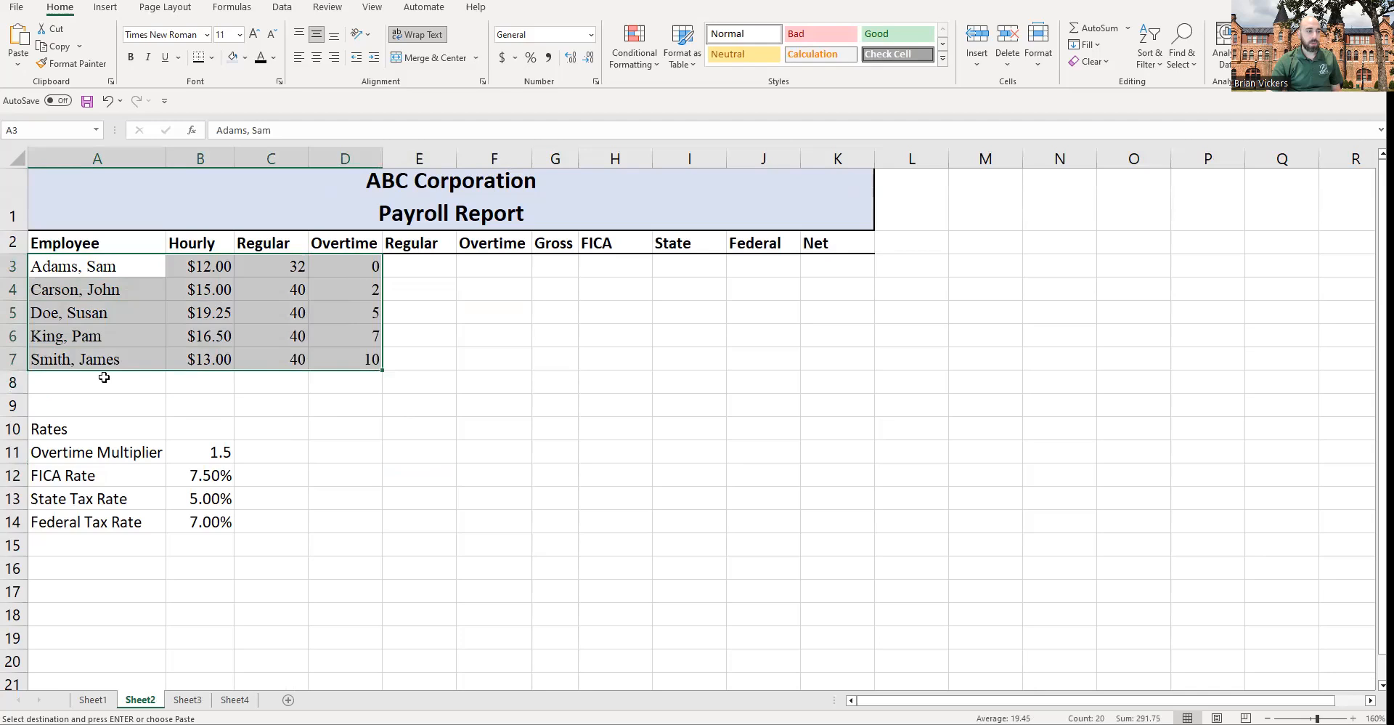
pyautogui.click(127, 385)
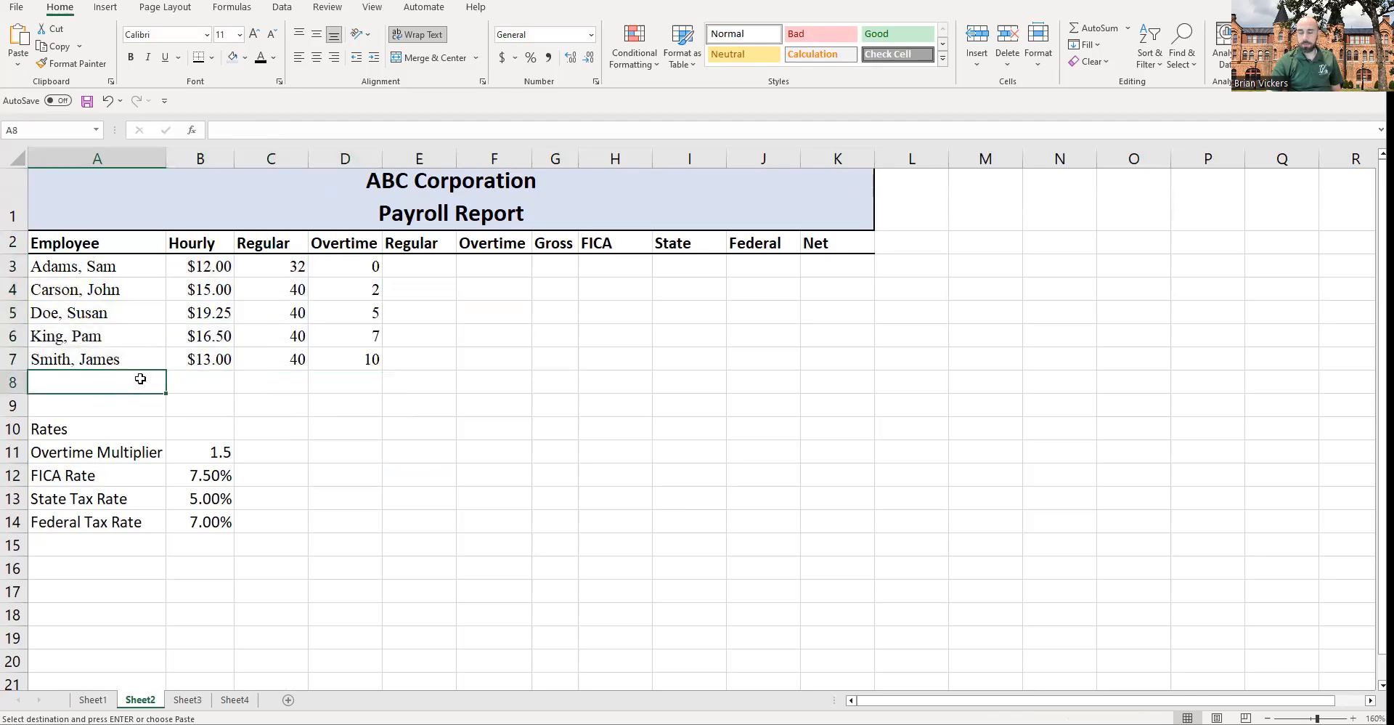
pyautogui.write('Totals')
pyautogui.press('Return')
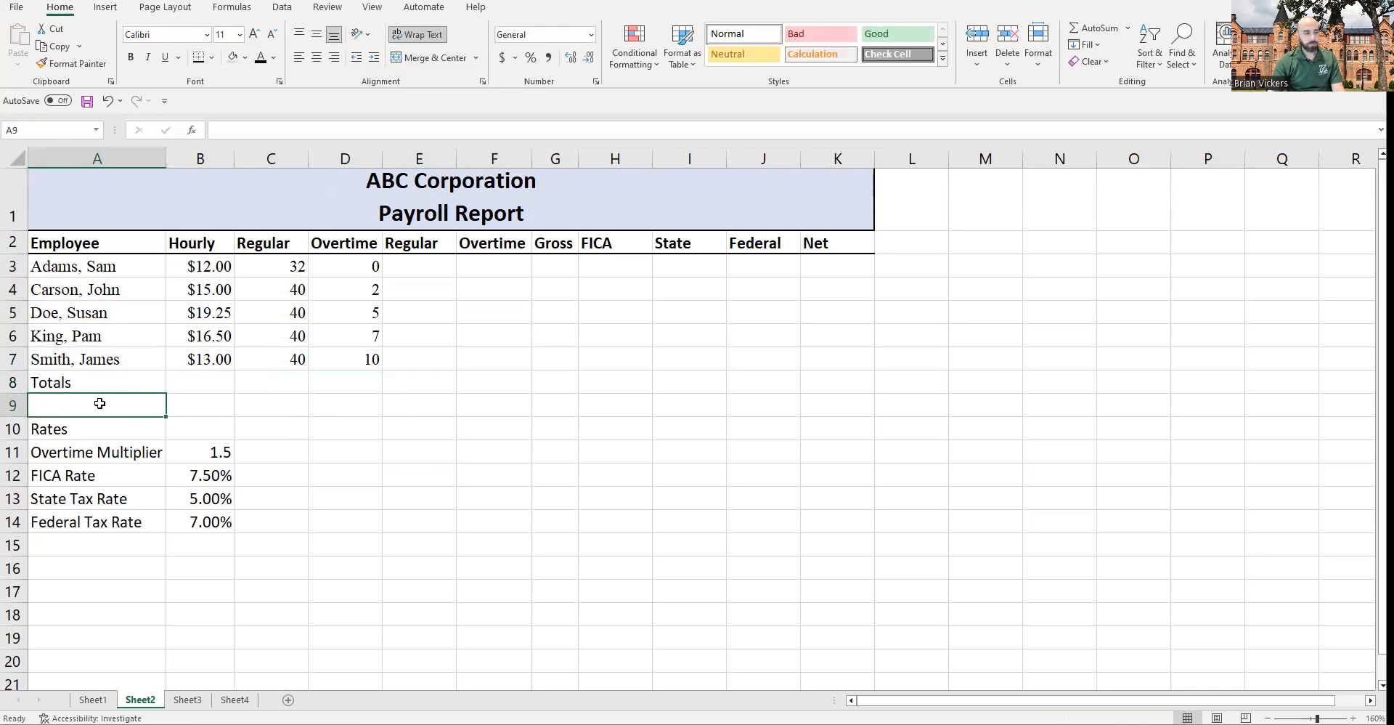
# Step: Compare the Sheet2 layout with the completed payroll report on Sheet4
pyautogui.moveTo(51, 356); pyautogui.dragTo(864, 359)
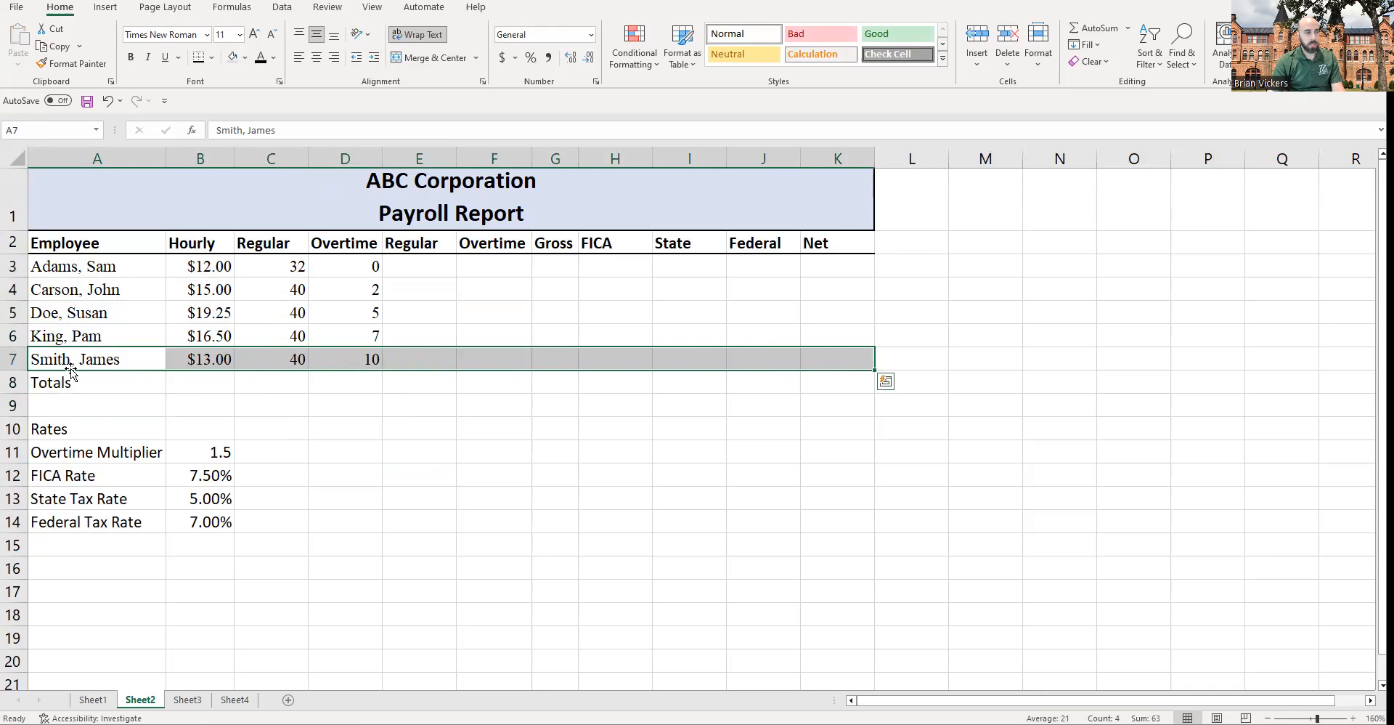
pyautogui.click(782, 367)
pyautogui.moveTo(166, 364); pyautogui.dragTo(834, 351)
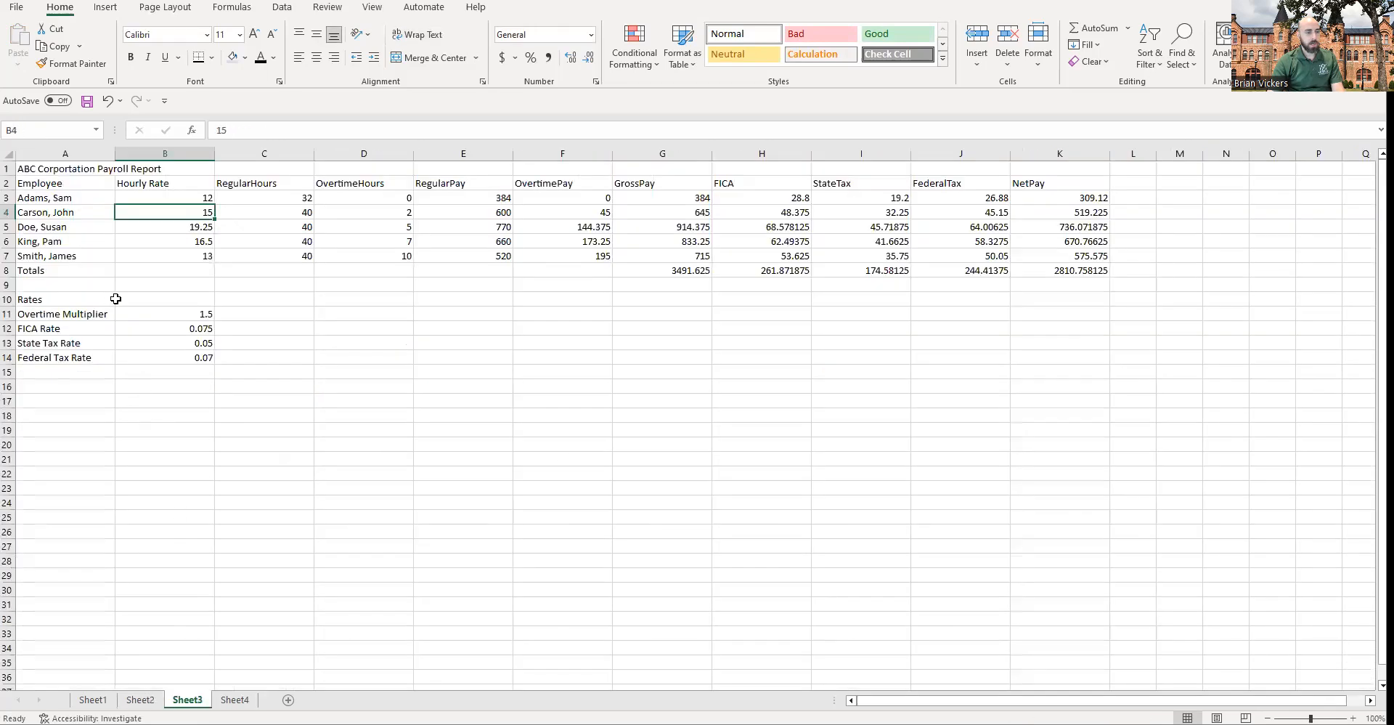
pyautogui.click(140, 699)
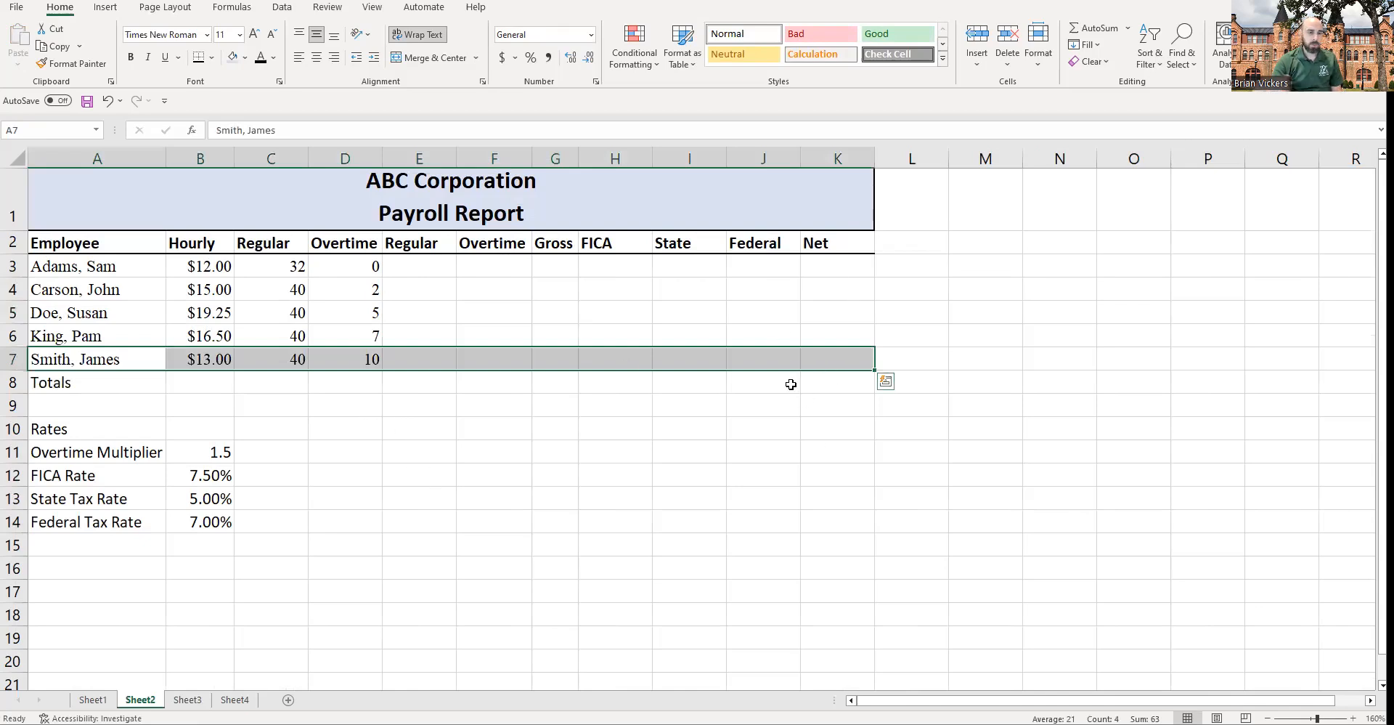
pyautogui.click(363, 403)
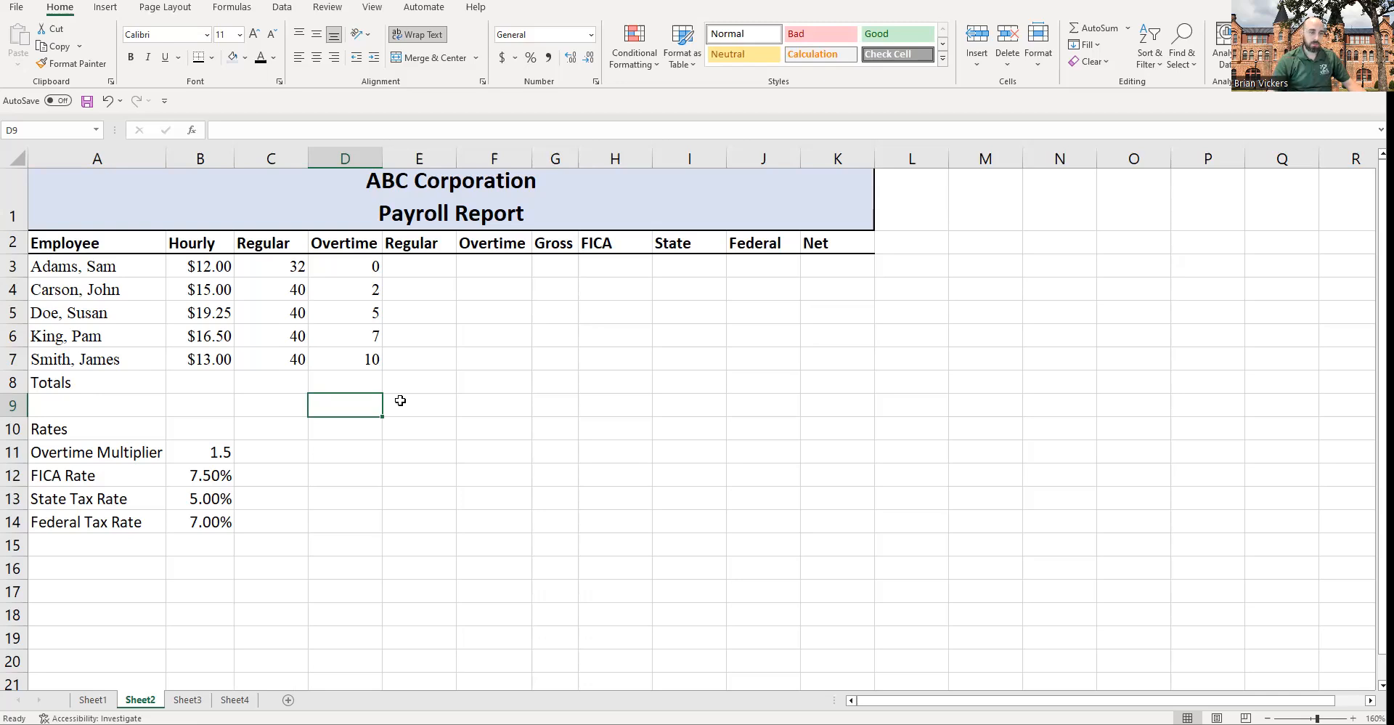
# Step: Examine the hourly rate, hours and overtime multiplier cells used for the pay calculations
pyautogui.click(211, 462)
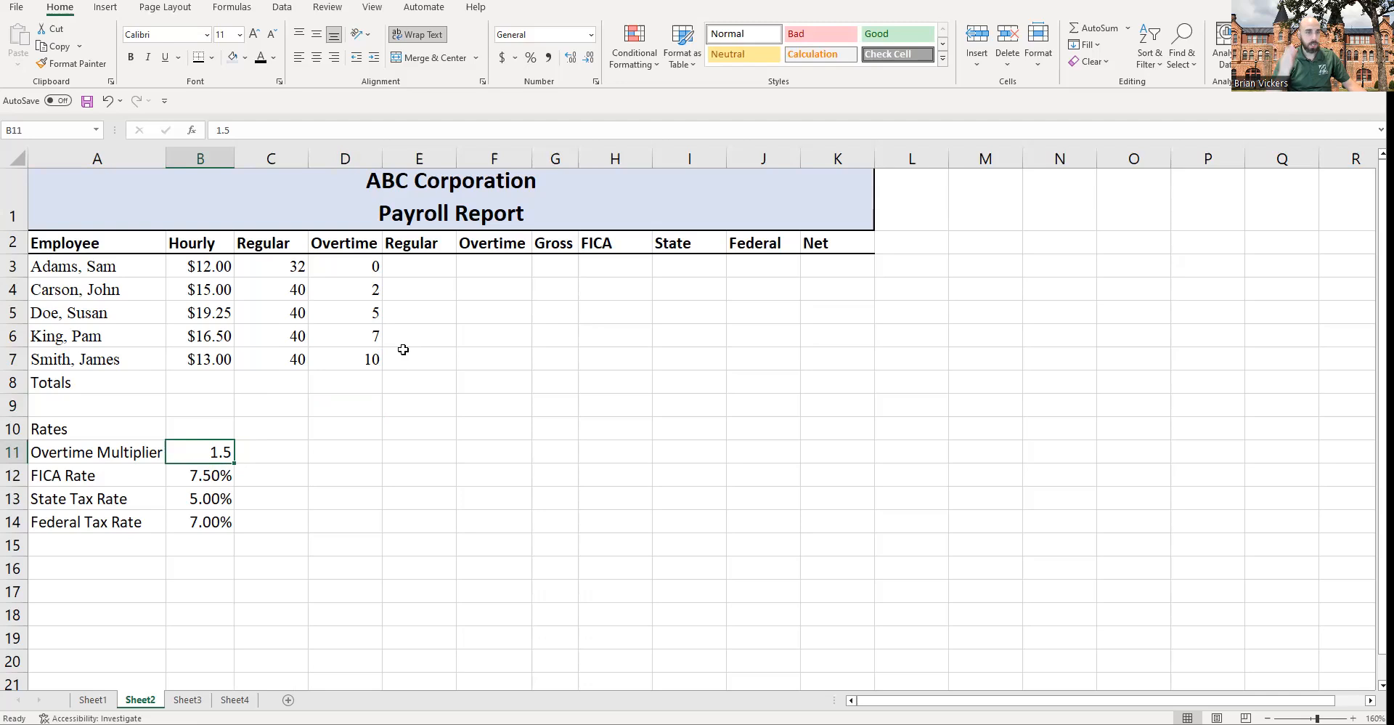
pyautogui.click(376, 423)
pyautogui.click(240, 448)
pyautogui.click(228, 451)
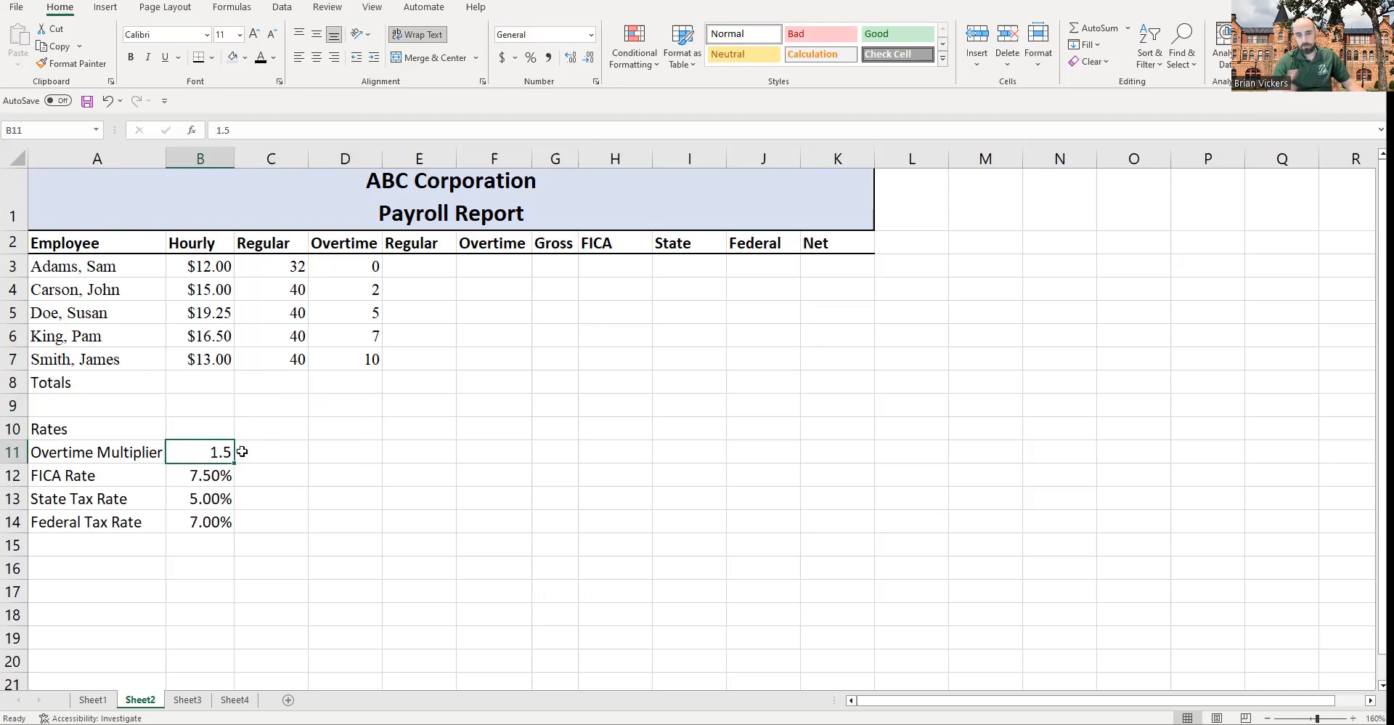
pyautogui.click(396, 312)
pyautogui.moveTo(416, 268); pyautogui.dragTo(832, 356)
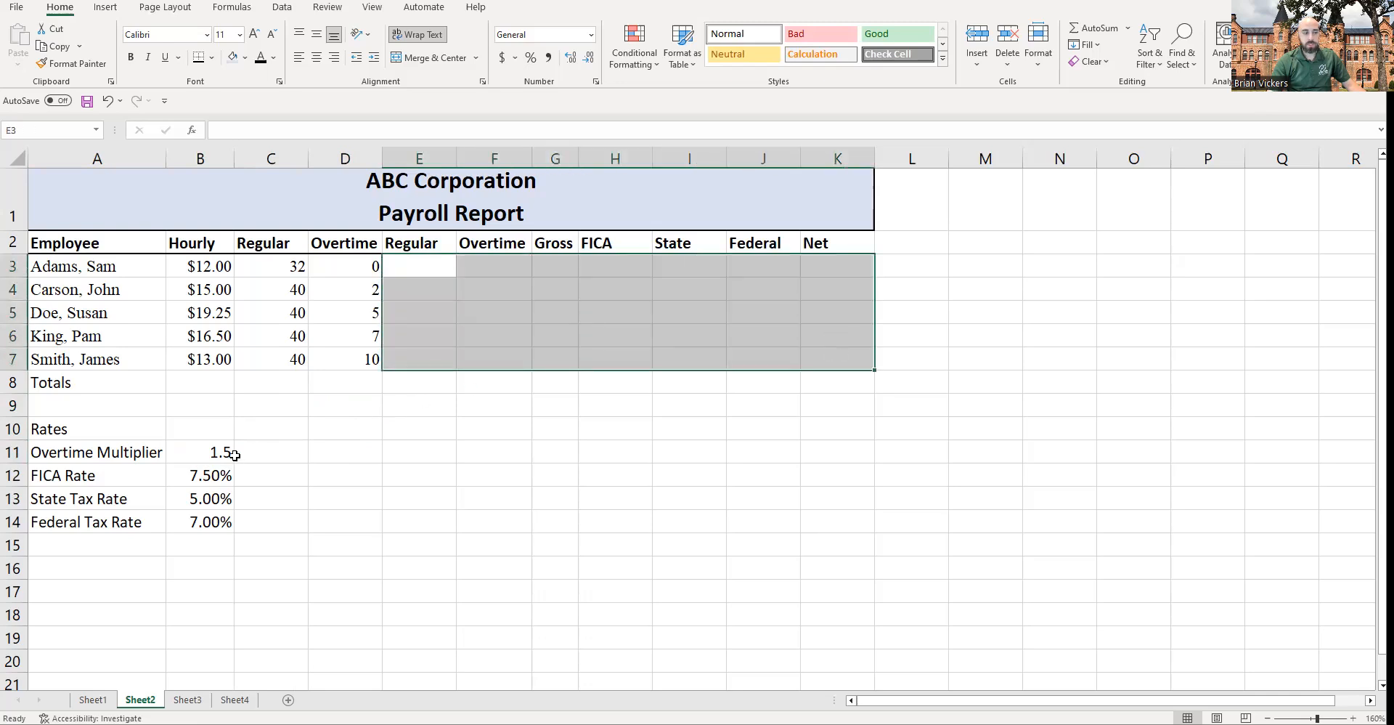
pyautogui.click(340, 268)
pyautogui.click(270, 268)
pyautogui.click(203, 268)
pyautogui.click(272, 270)
pyautogui.click(349, 267)
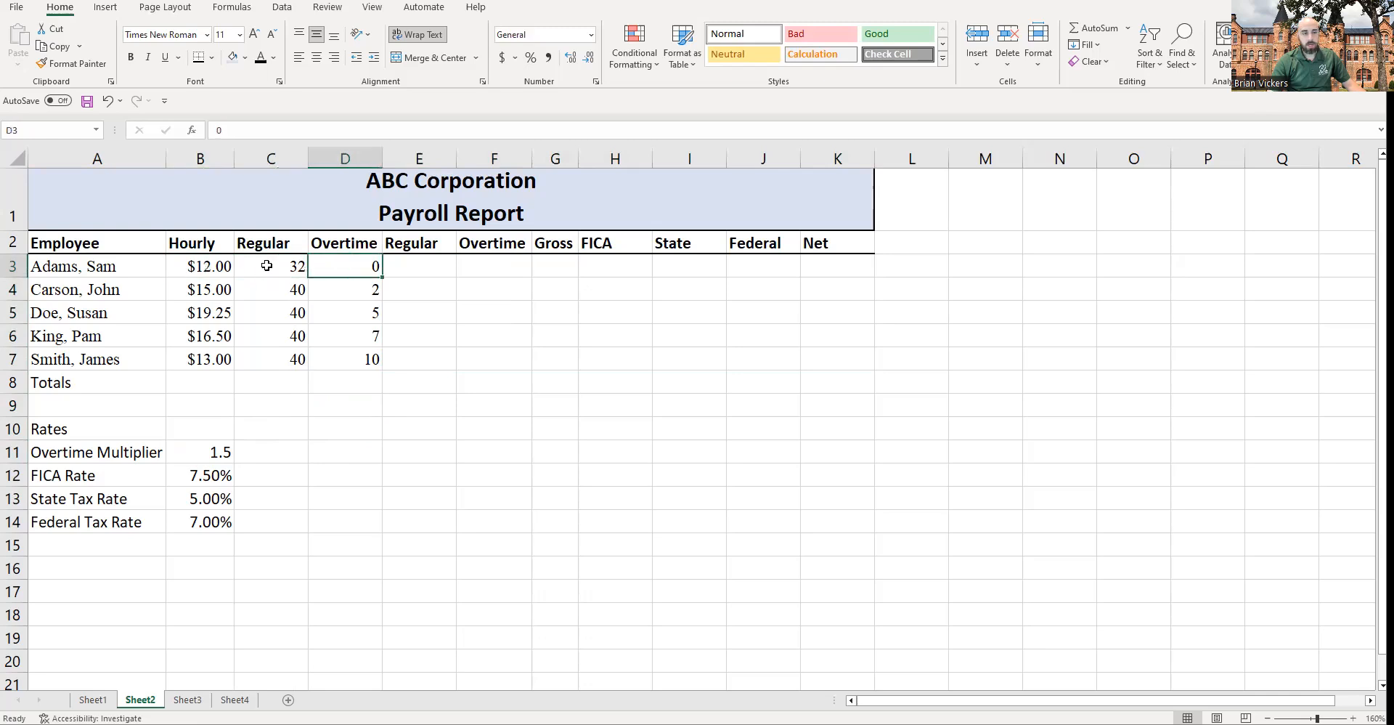
pyautogui.click(227, 271)
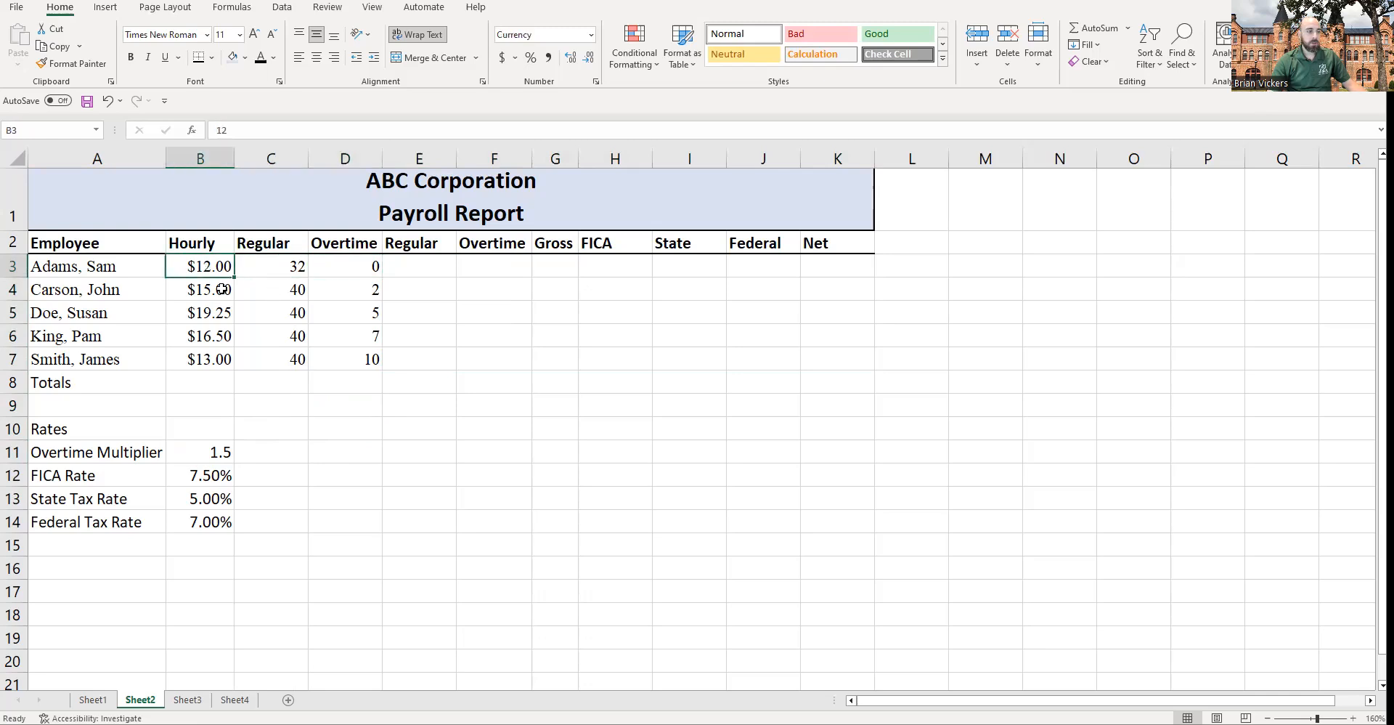
pyautogui.click(442, 258)
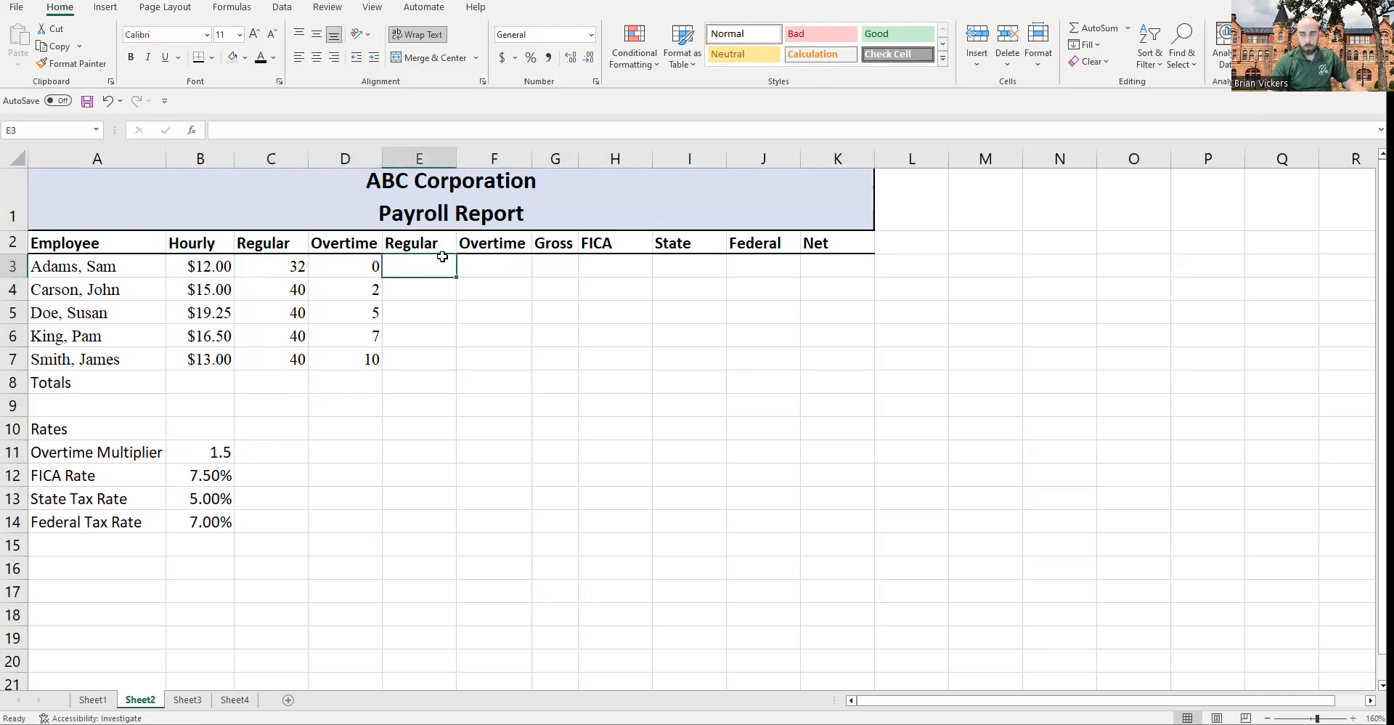
pyautogui.click(270, 269)
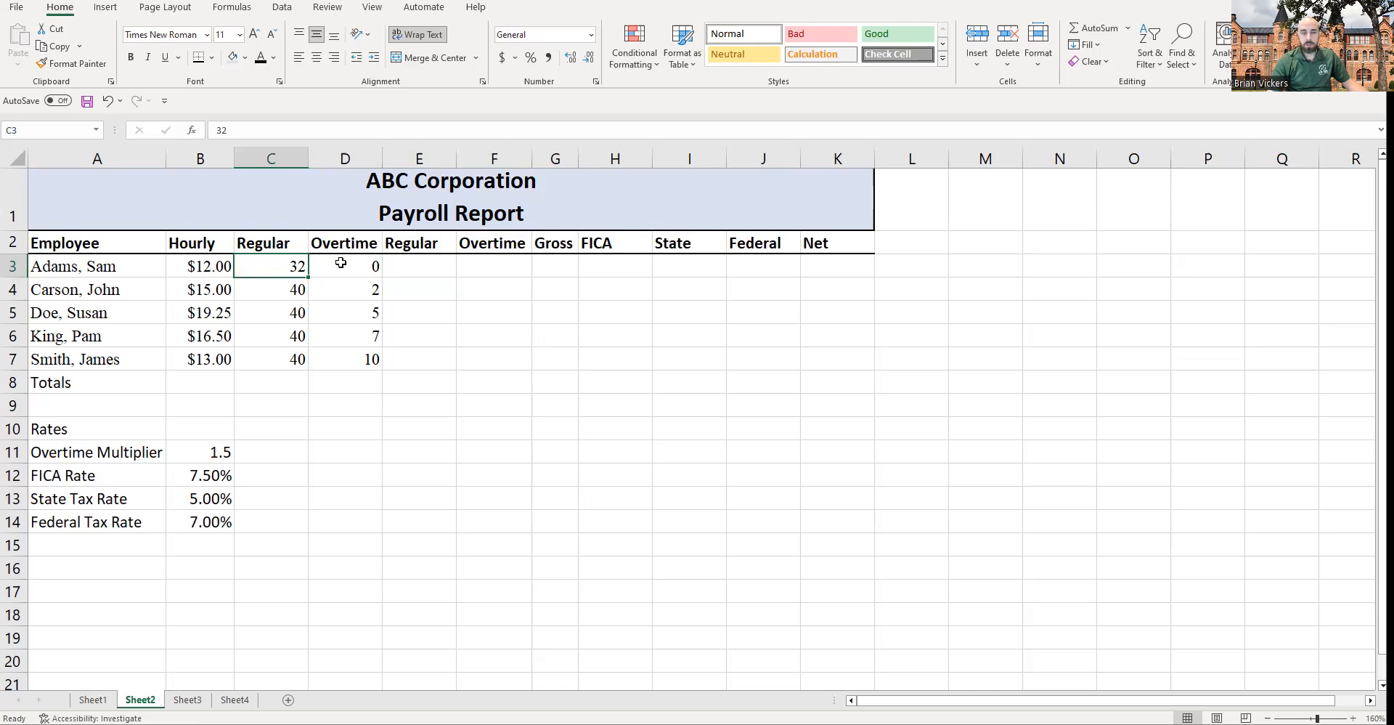
pyautogui.click(419, 263)
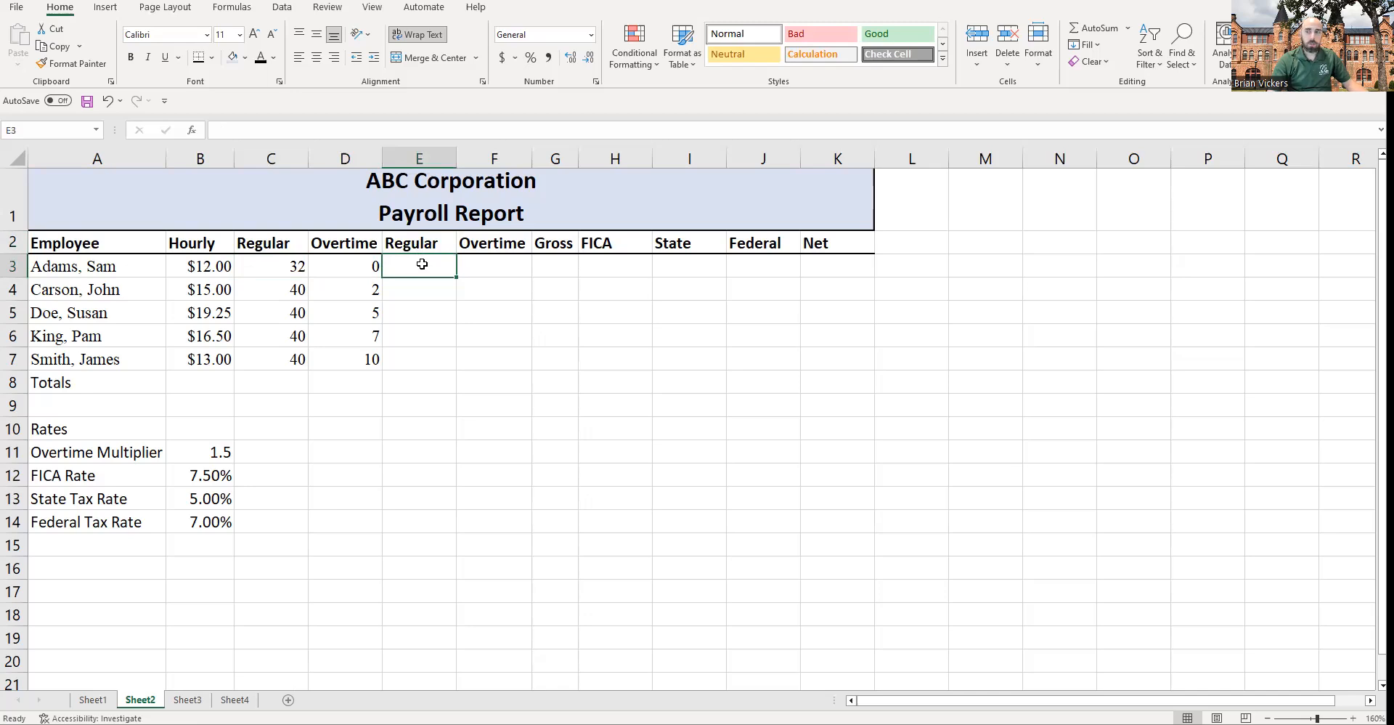
pyautogui.click(278, 265)
pyautogui.click(218, 267)
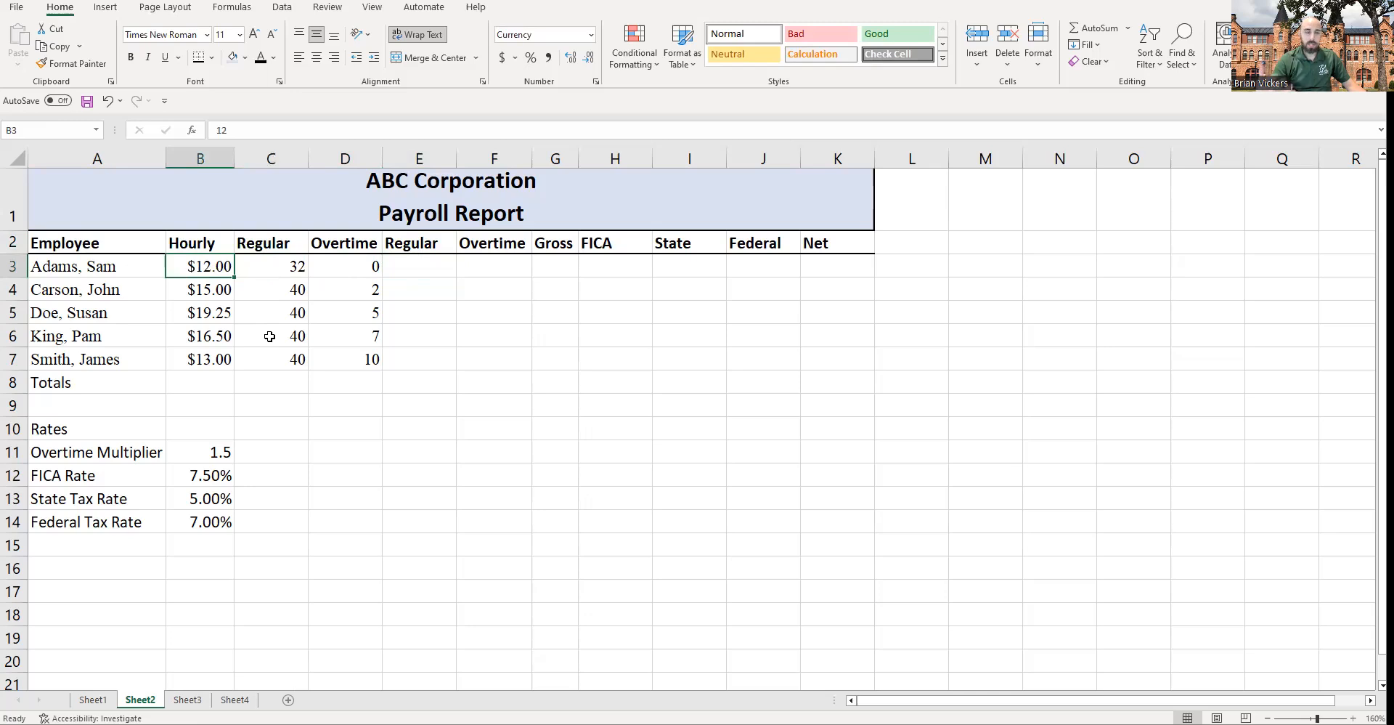
pyautogui.click(272, 263)
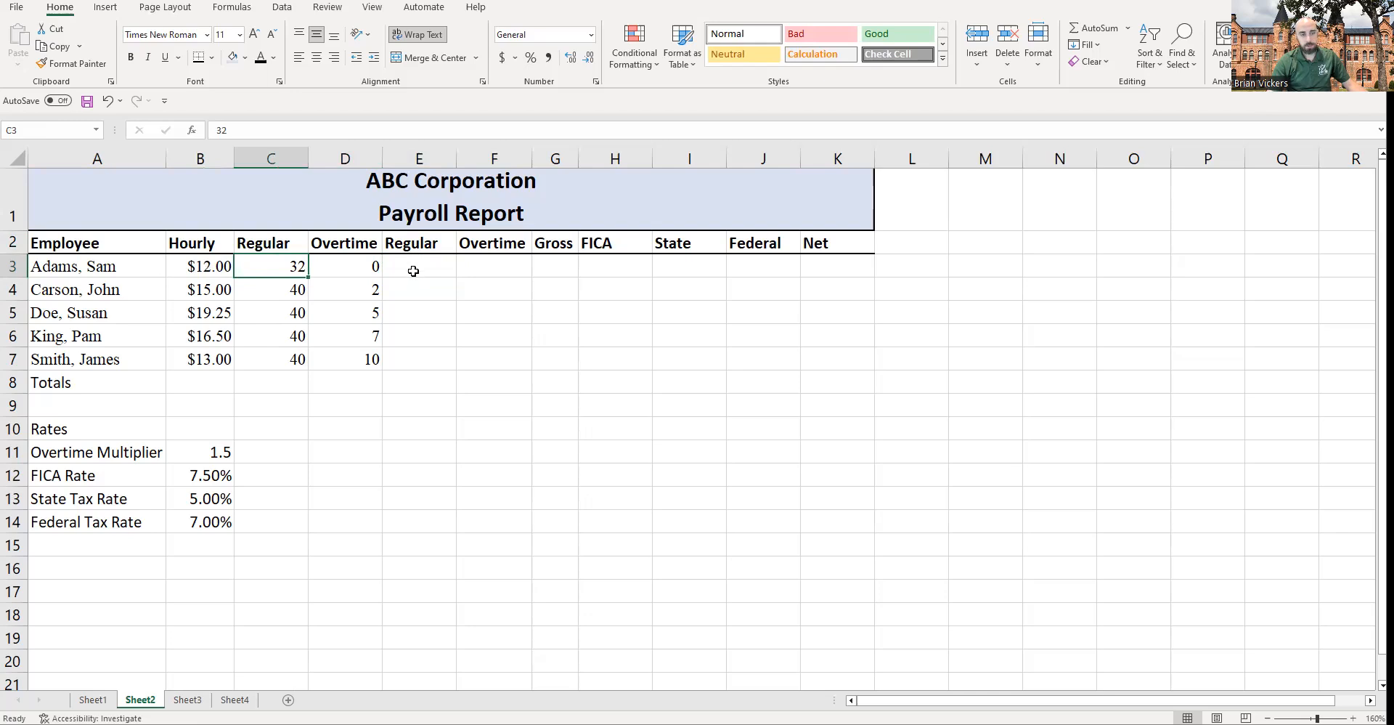
# Step: Enter a formula in E3 that multiplies the hourly rate B3 by the regular hours C3
pyautogui.click(413, 271)
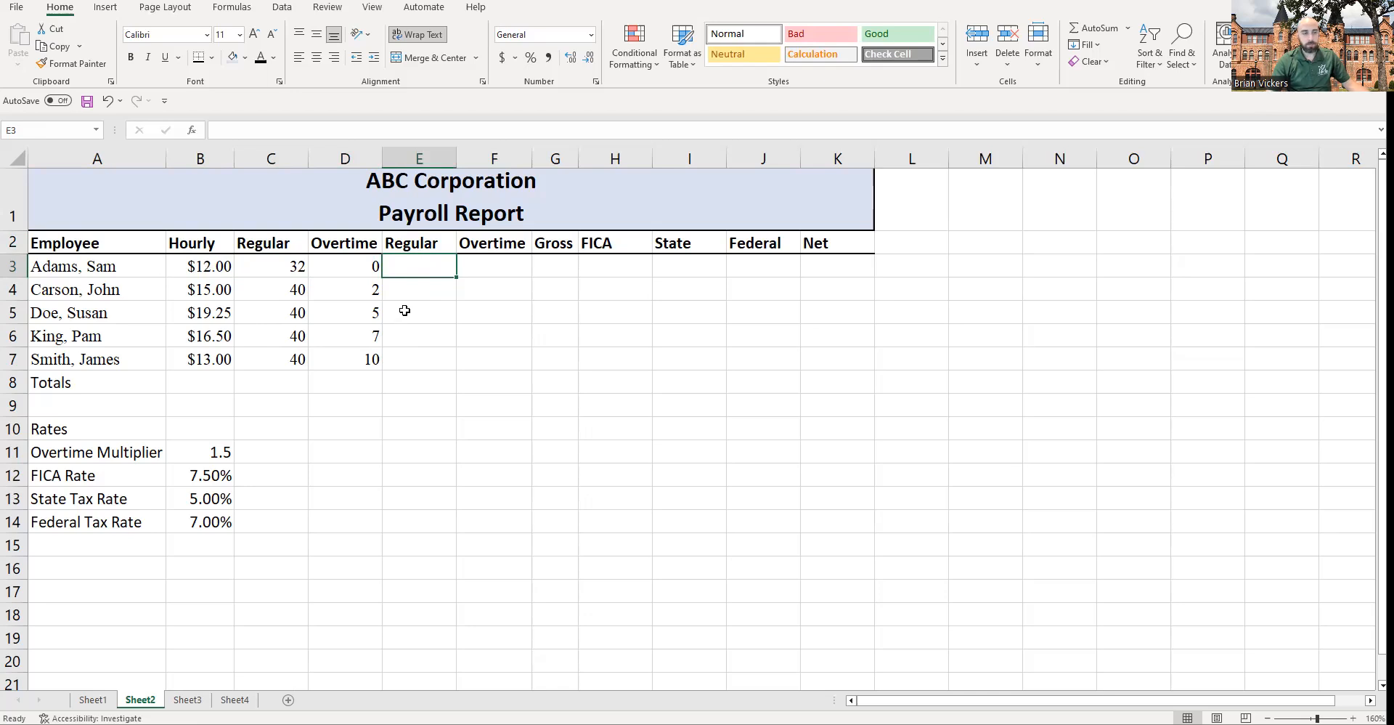
pyautogui.click(267, 265)
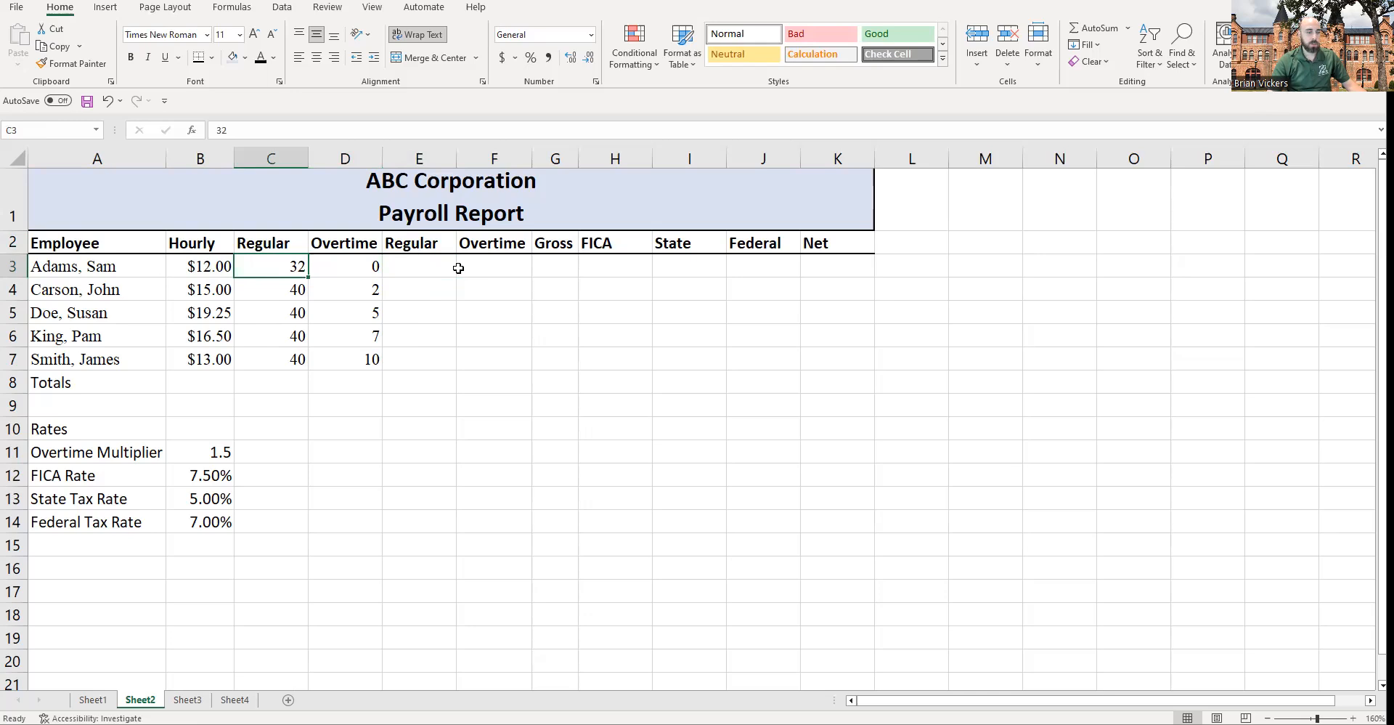
pyautogui.click(451, 268)
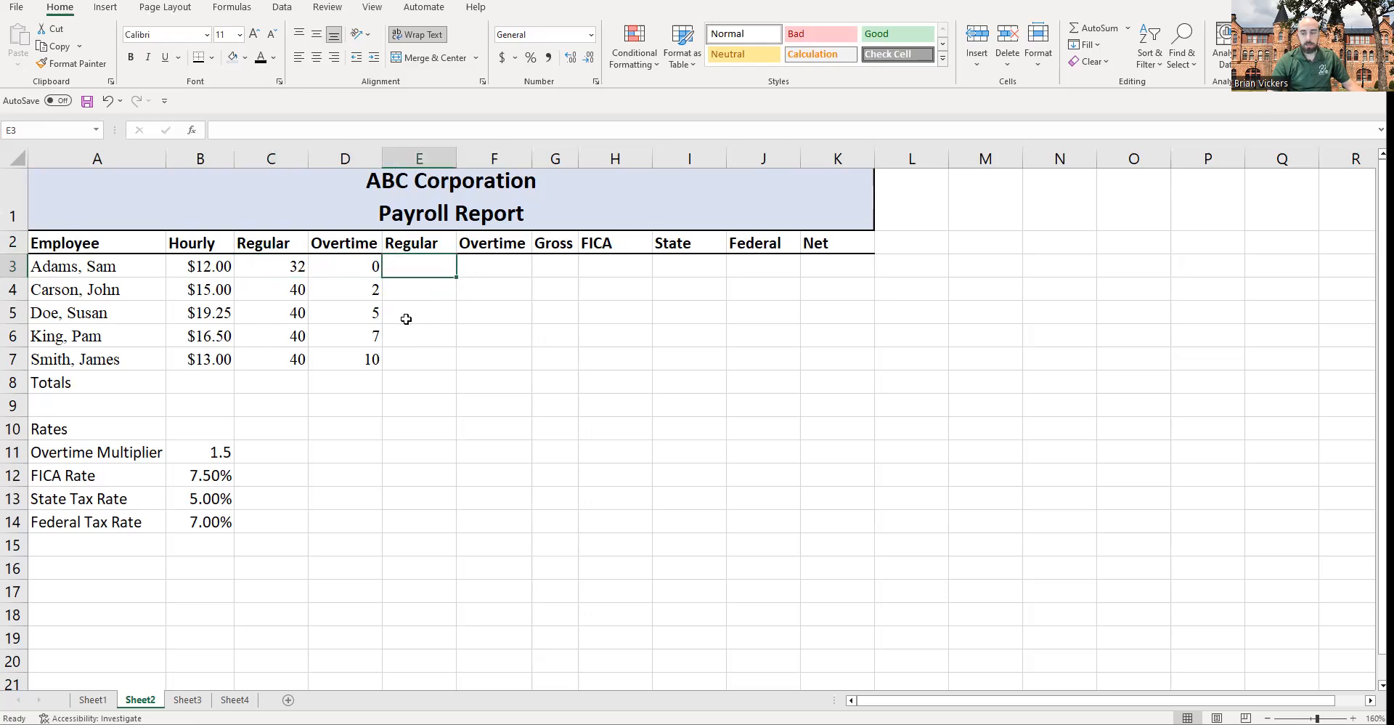
pyautogui.doubleClick(412, 270)
pyautogui.press('Escape')
pyautogui.click(460, 318)
pyautogui.click(414, 274)
pyautogui.write('=')
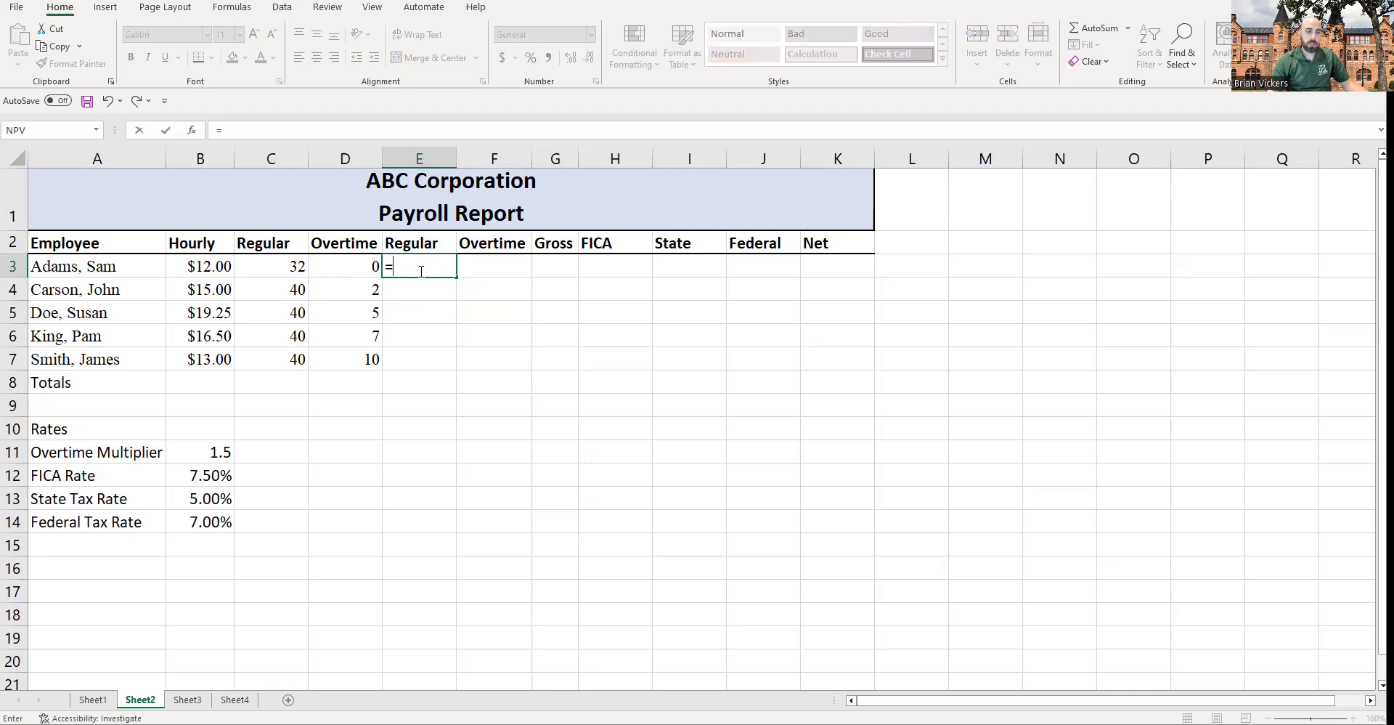
pyautogui.click(212, 267)
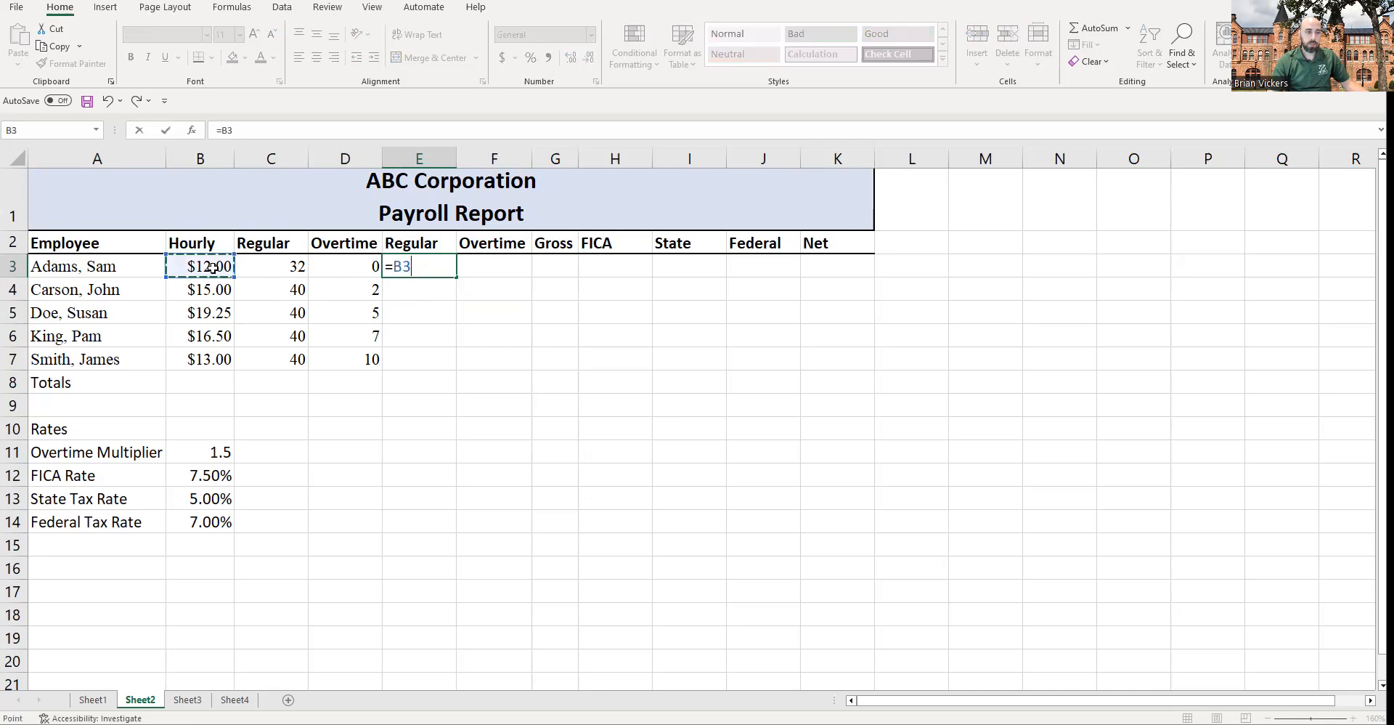
pyautogui.write('*')
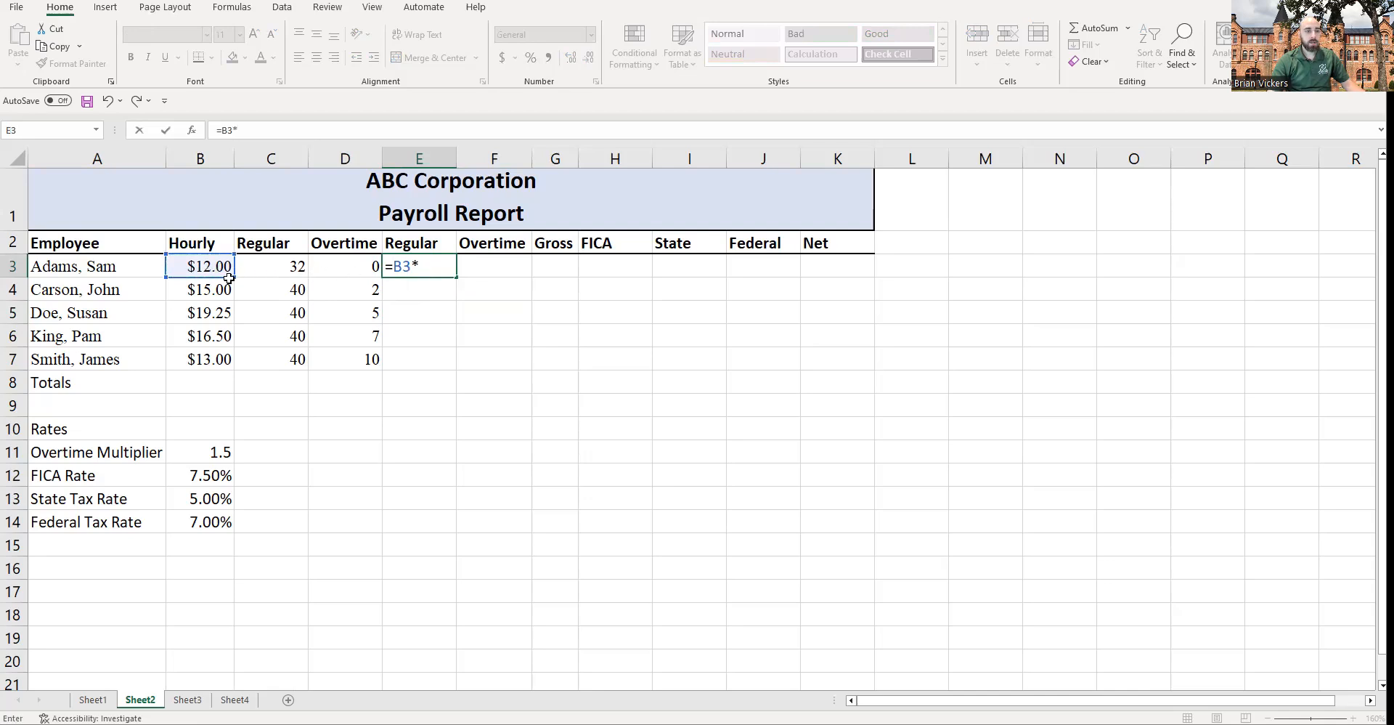
pyautogui.click(280, 269)
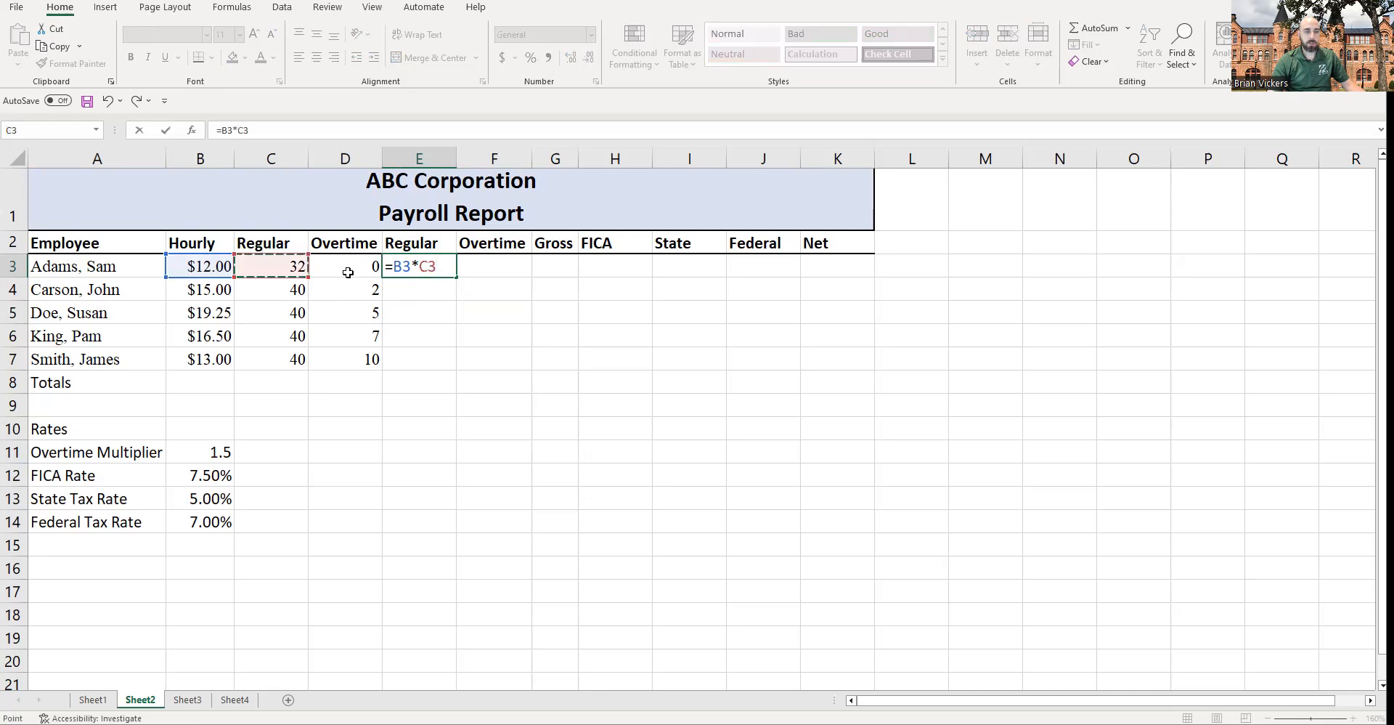
pyautogui.press('Return')
# Step: Examine the hourly rates, regular hours and the regular pay formula for each employee row
pyautogui.click(434, 269)
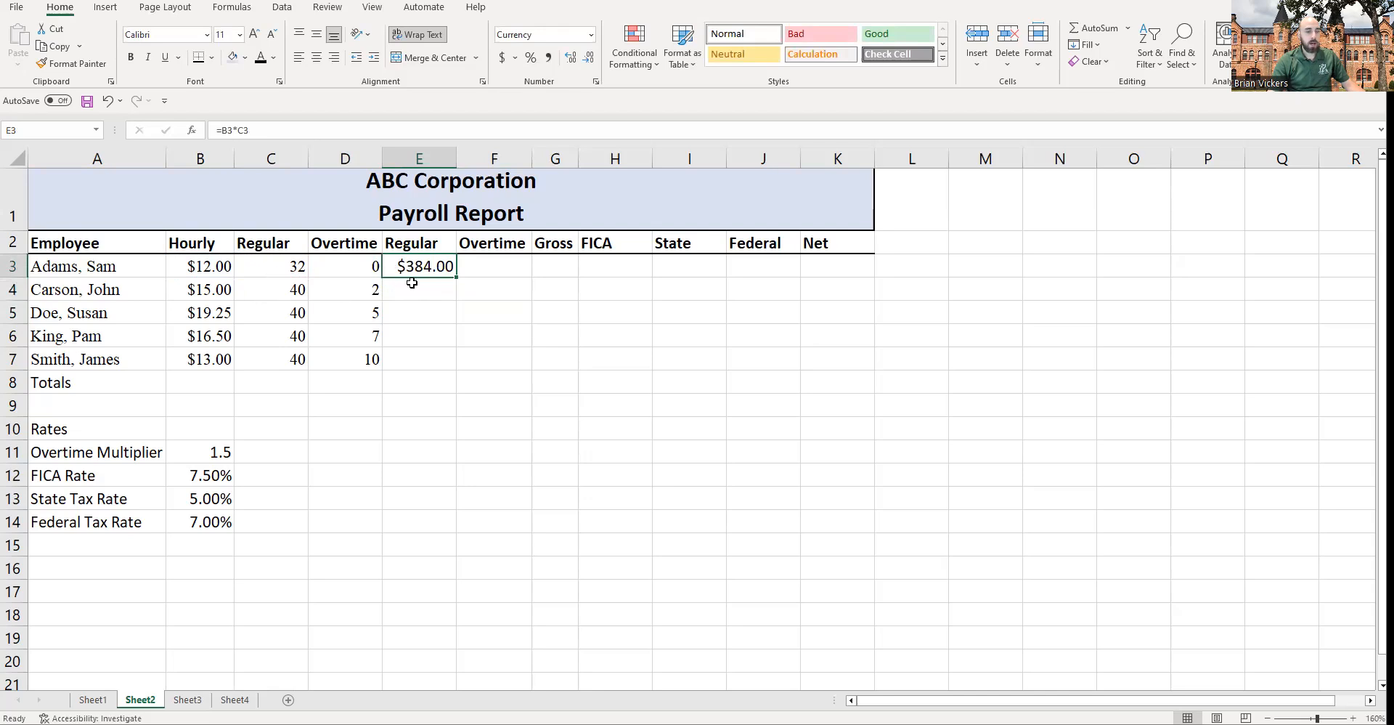
pyautogui.click(416, 310)
pyautogui.click(416, 334)
pyautogui.click(417, 358)
pyautogui.moveTo(211, 270); pyautogui.dragTo(271, 360)
pyautogui.click(212, 289)
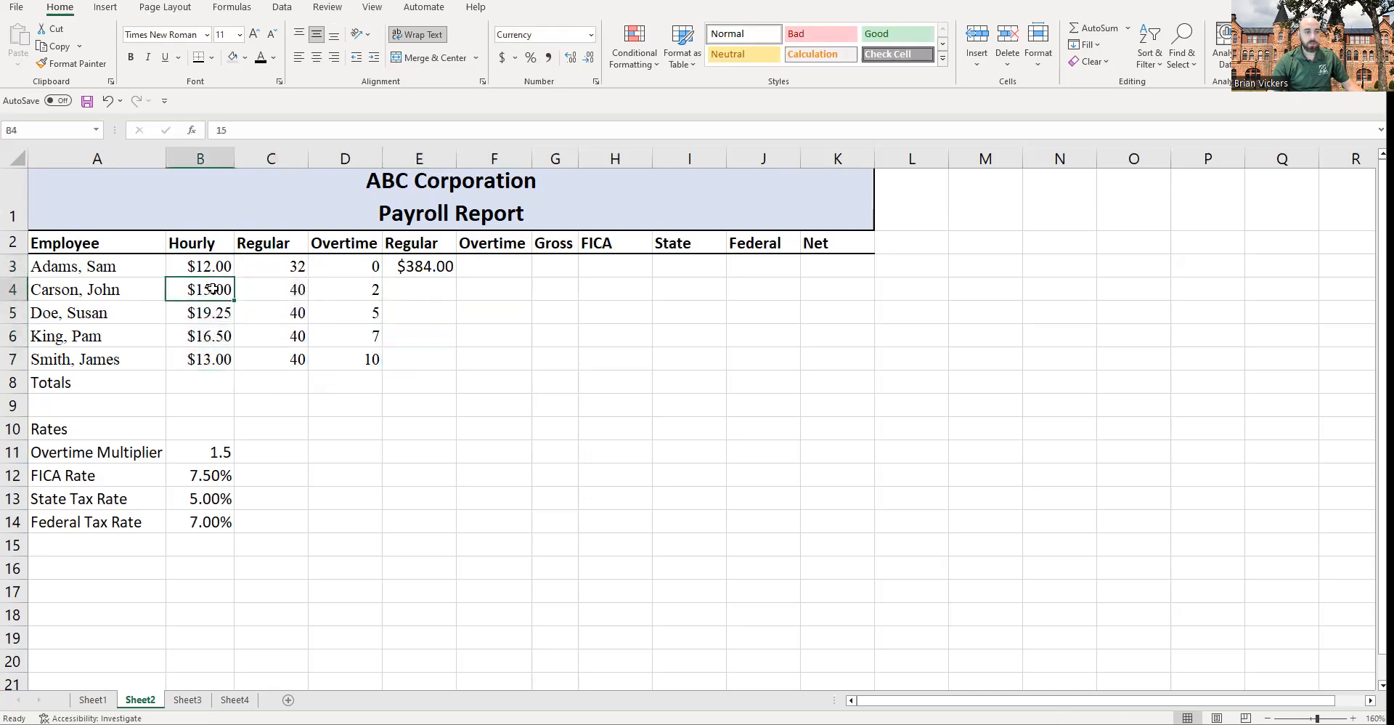
pyautogui.click(213, 308)
pyautogui.click(211, 334)
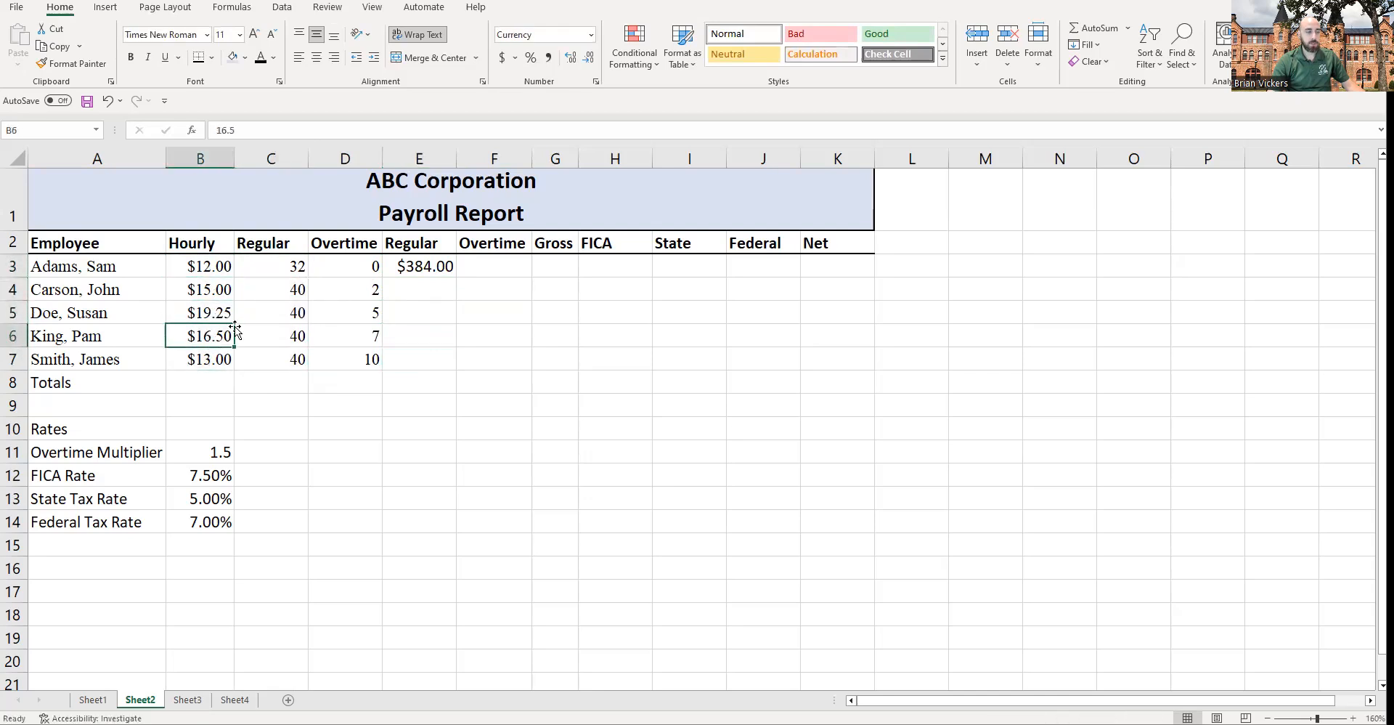
pyautogui.click(275, 287)
pyautogui.click(278, 313)
pyautogui.click(279, 335)
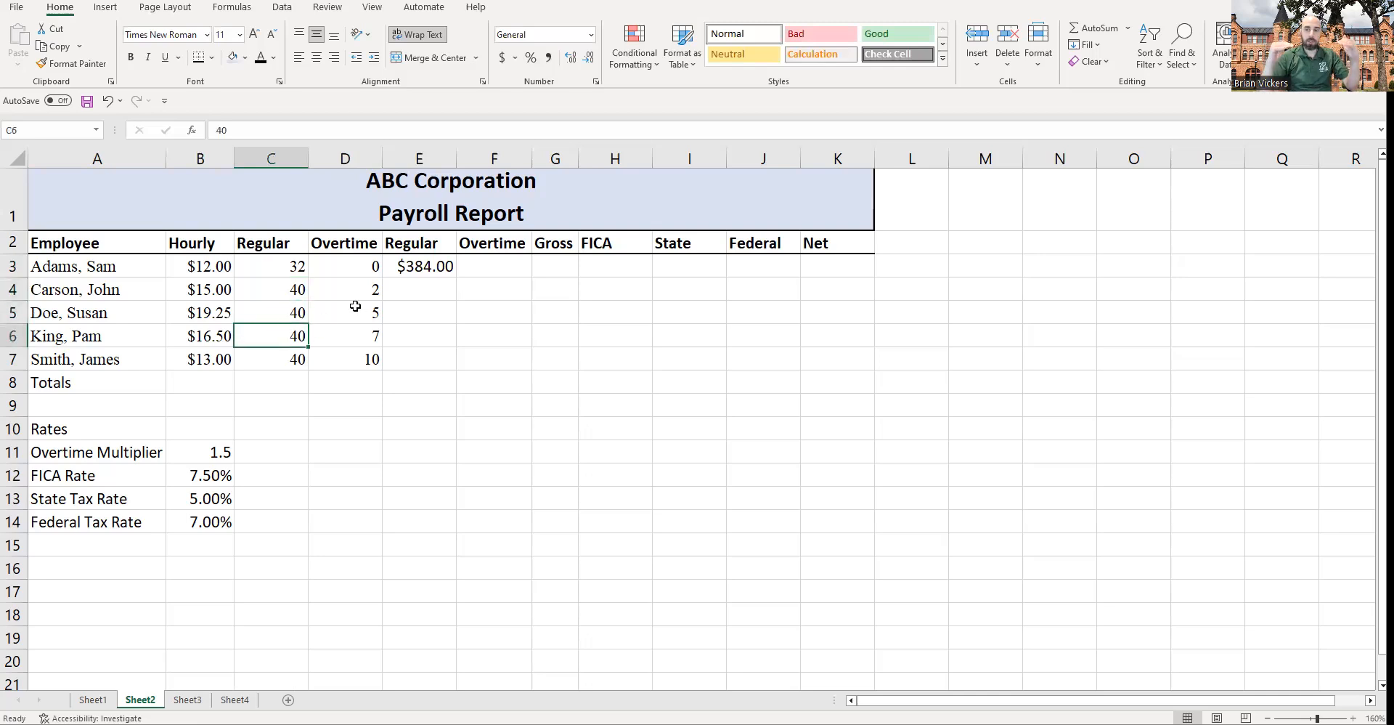
pyautogui.click(420, 272)
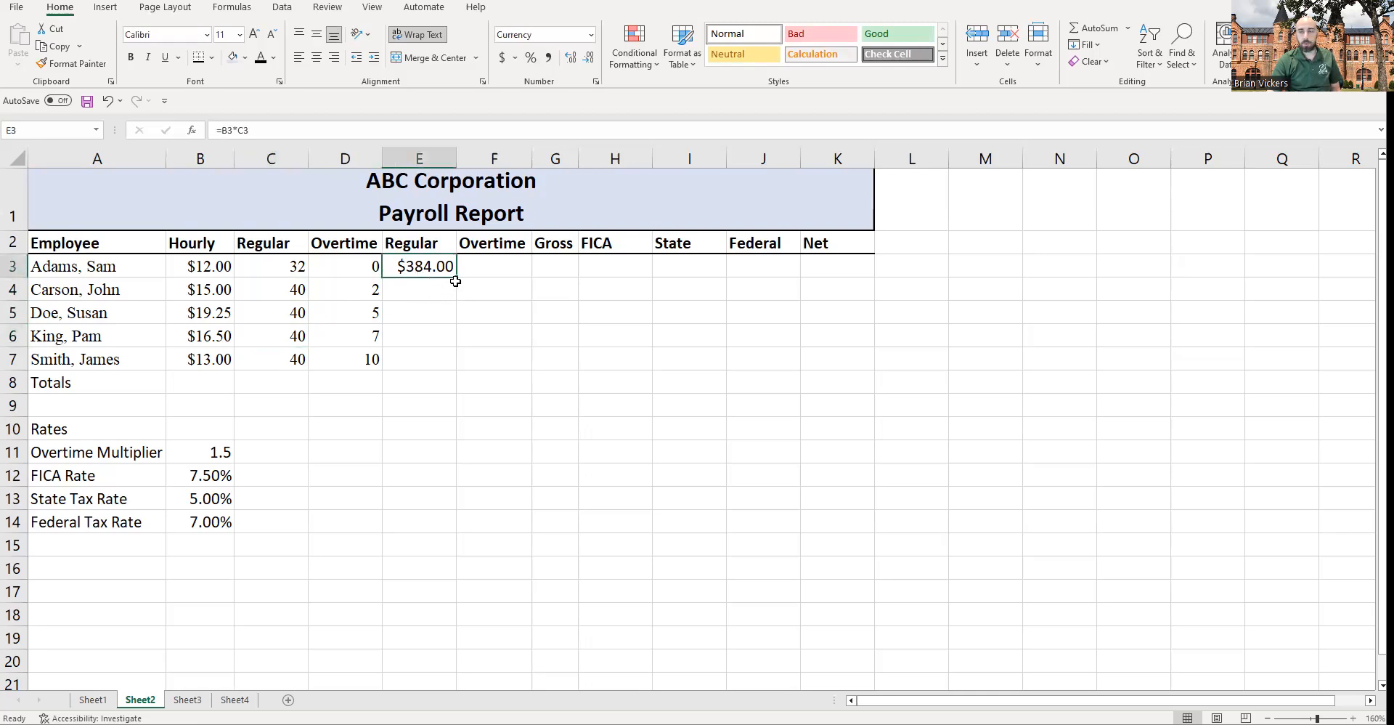
pyautogui.click(418, 291)
pyautogui.click(427, 310)
pyautogui.click(429, 335)
pyautogui.click(295, 290)
pyautogui.click(218, 312)
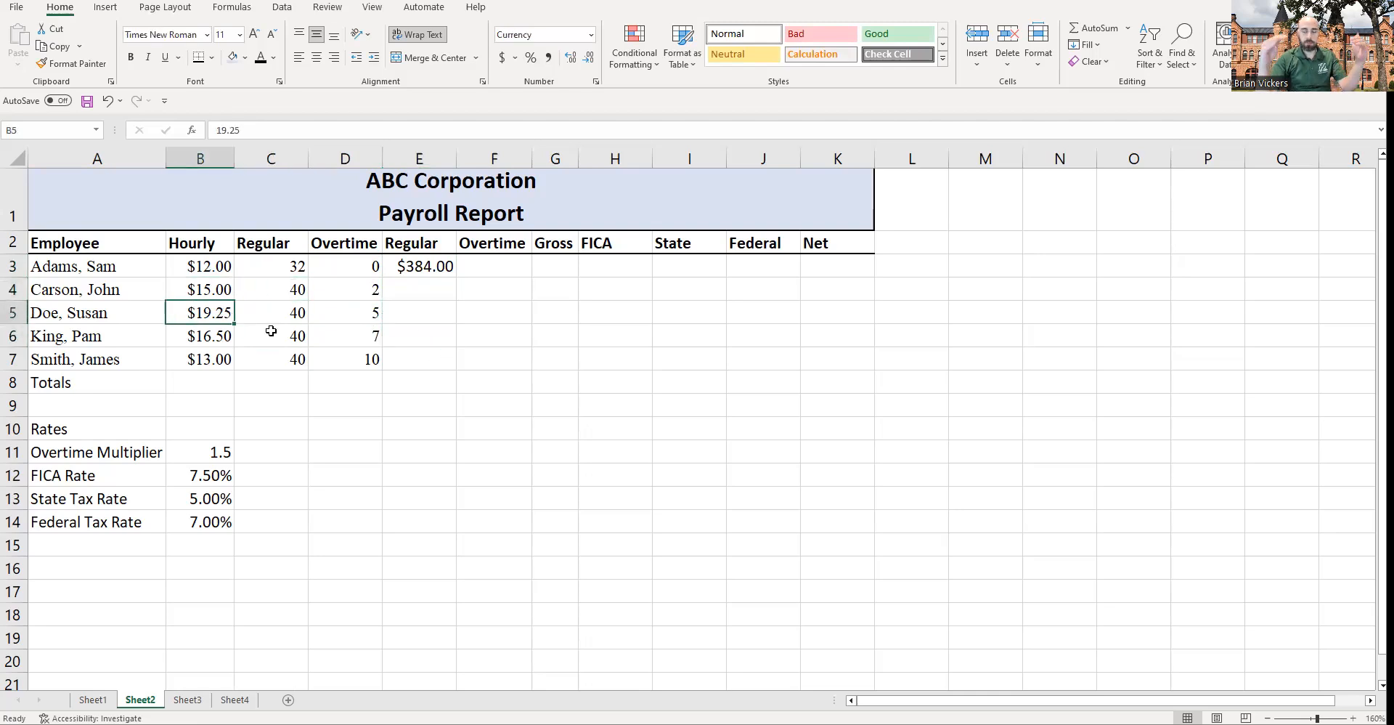
pyautogui.click(407, 265)
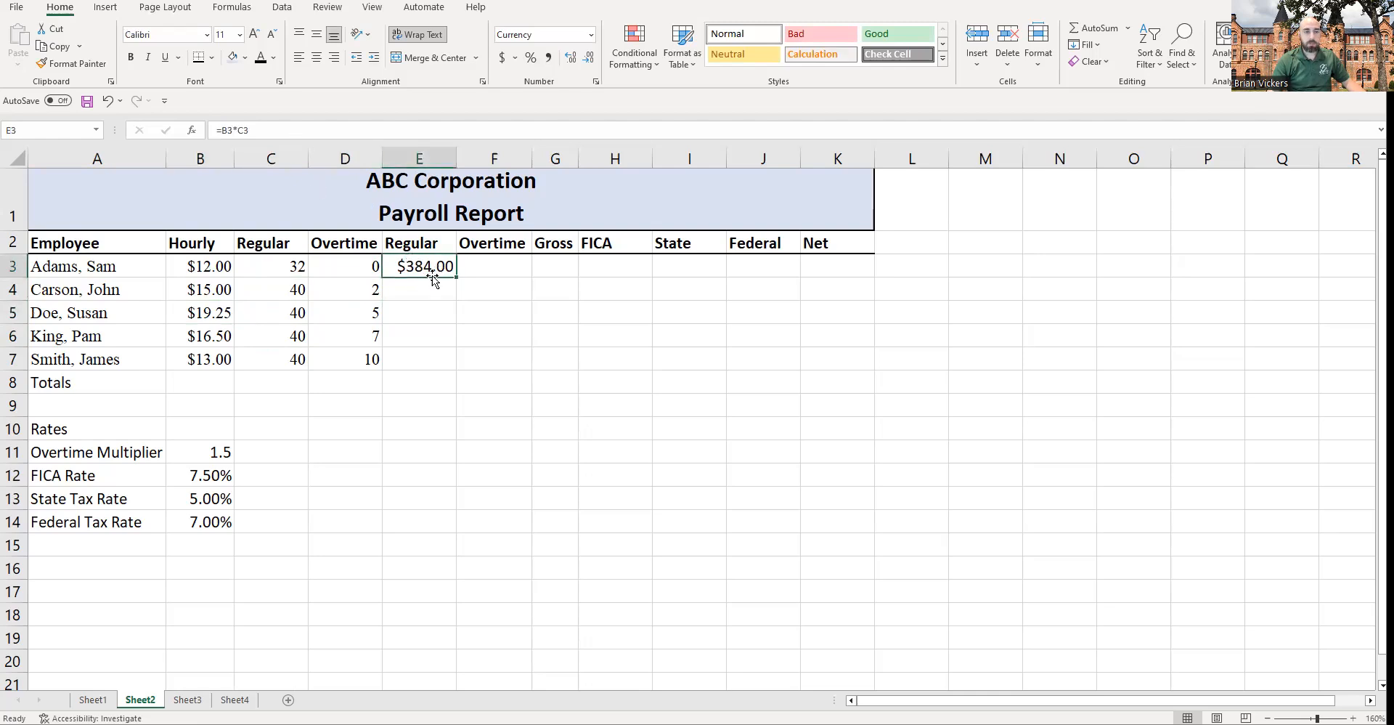
pyautogui.click(425, 305)
# Step: Fill the regular pay formula down to E7 and check the copied formulas' cell references
pyautogui.click(419, 275)
pyautogui.moveTo(458, 278); pyautogui.dragTo(460, 369)
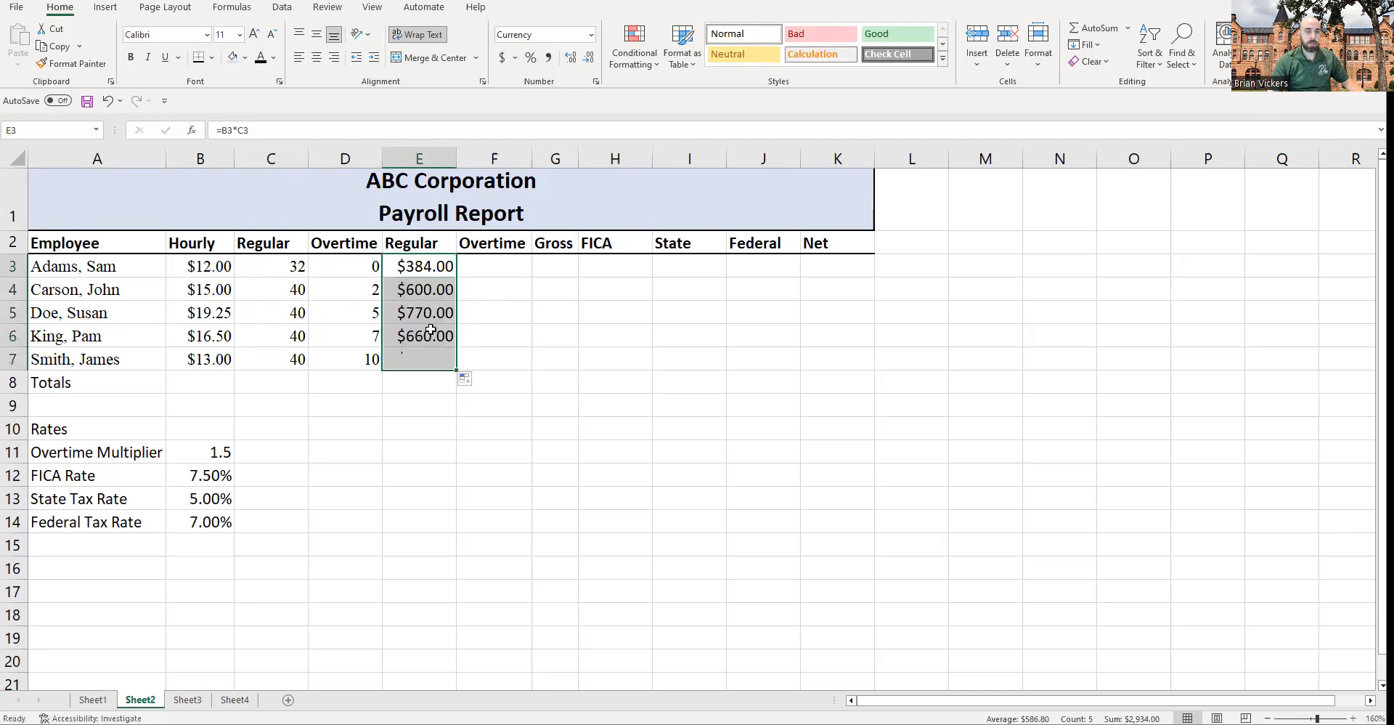
pyautogui.click(419, 294)
pyautogui.press('F2')
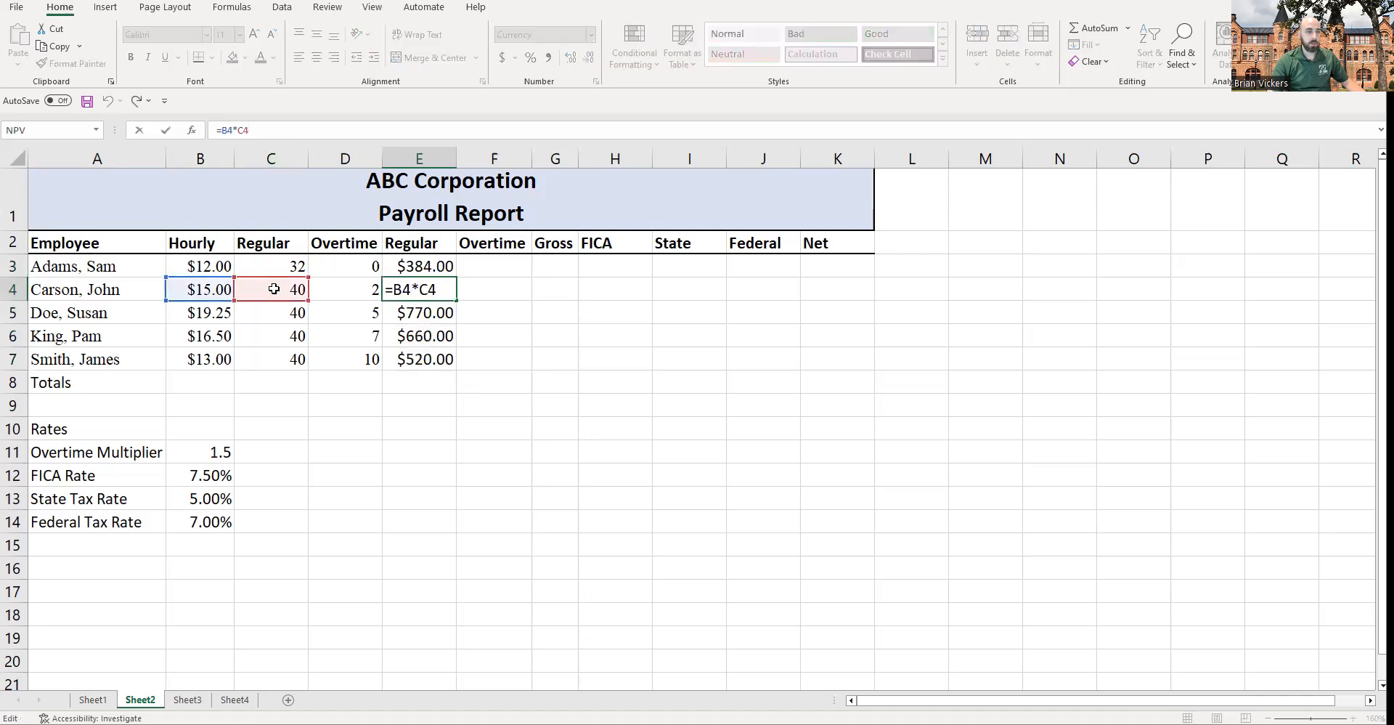
pyautogui.press('Return')
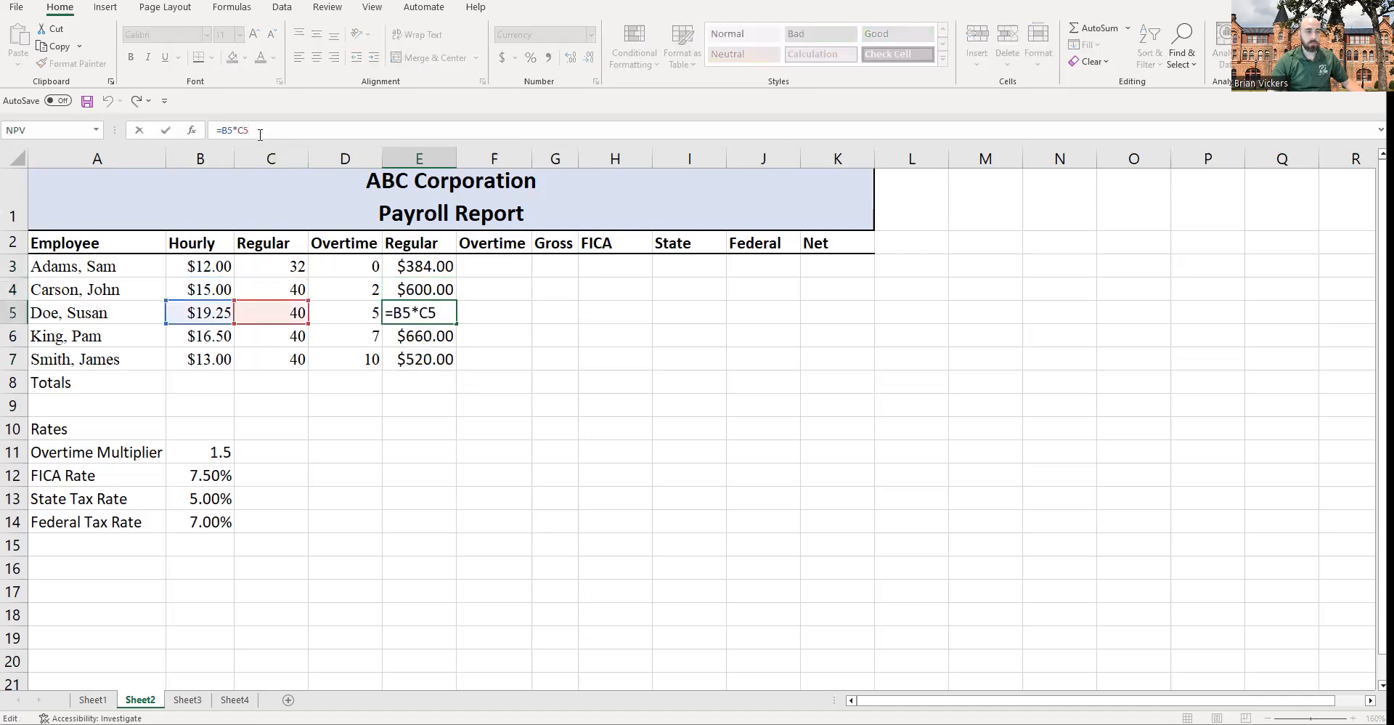
pyautogui.press('Return')
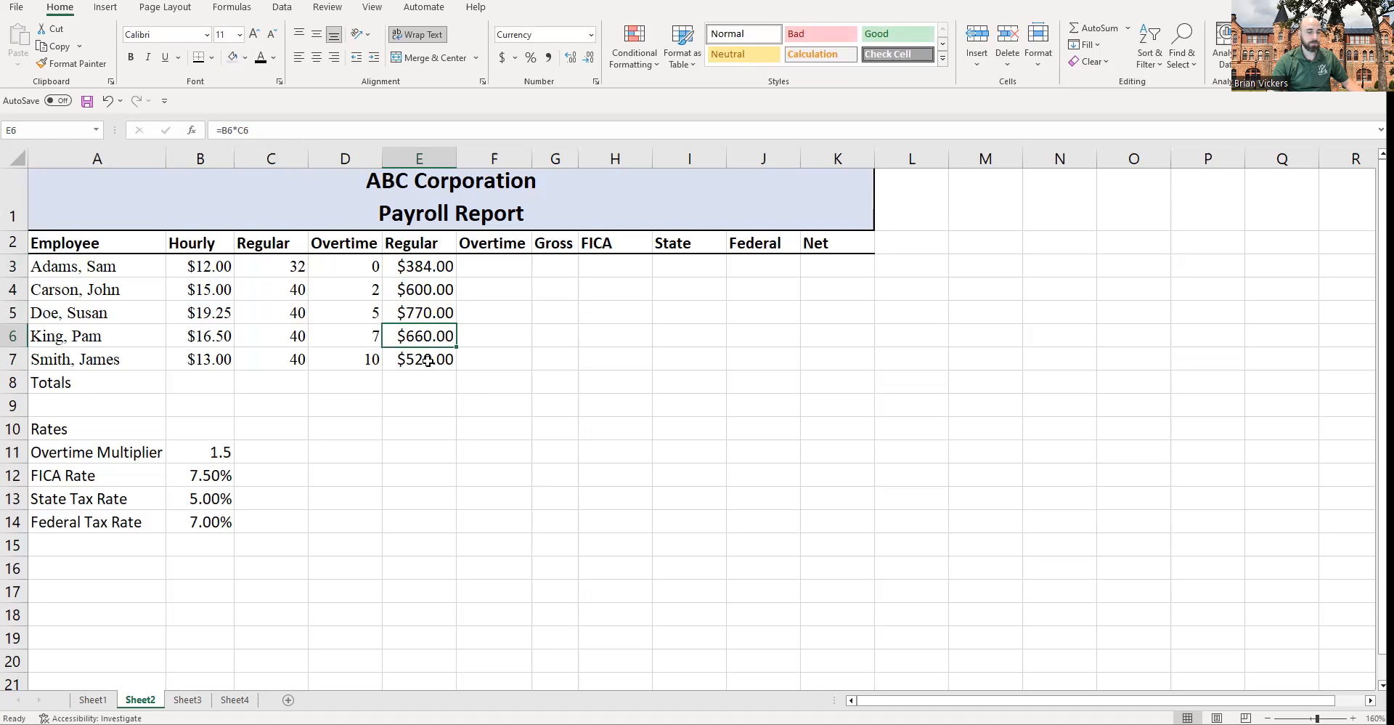
pyautogui.moveTo(429, 263); pyautogui.dragTo(443, 357)
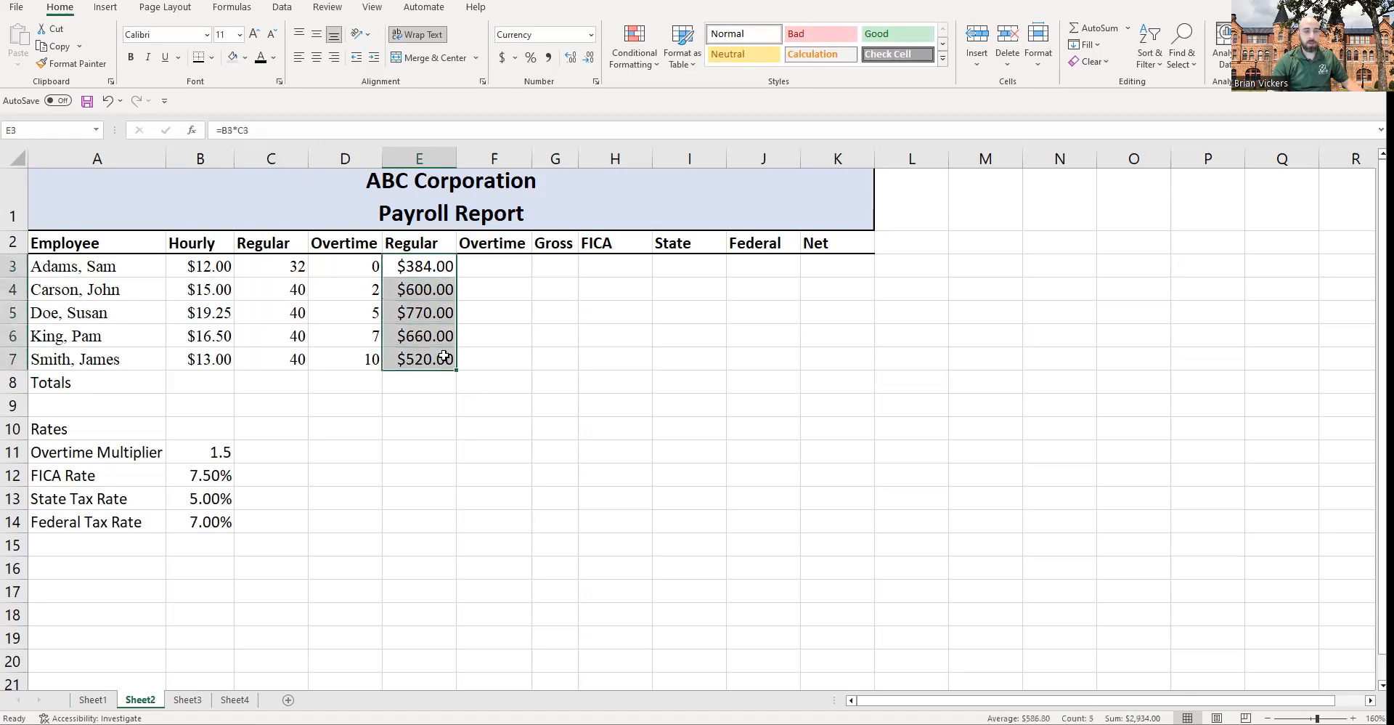
# Step: Enter an overtime pay formula in F3 multiplying overtime hours D3, hourly rate B3 and the overtime multiplier B11
pyautogui.click(500, 267)
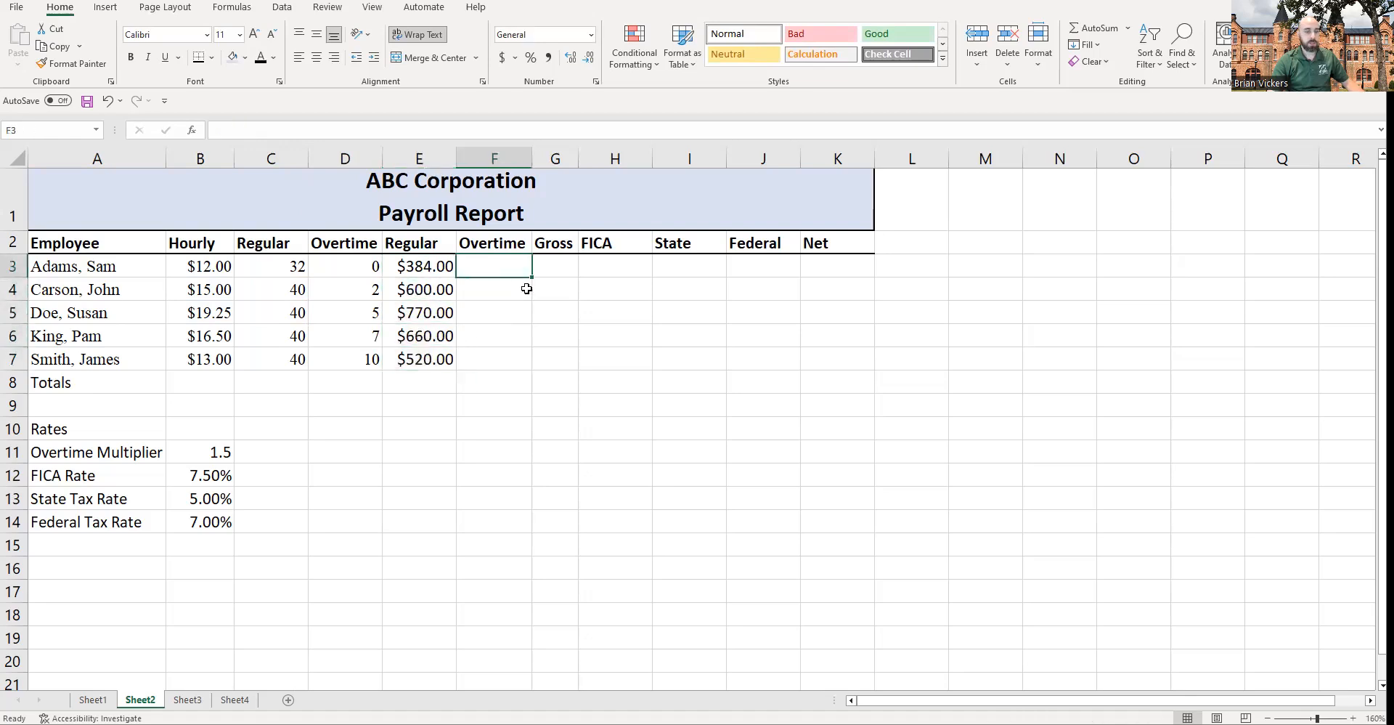
pyautogui.write('=')
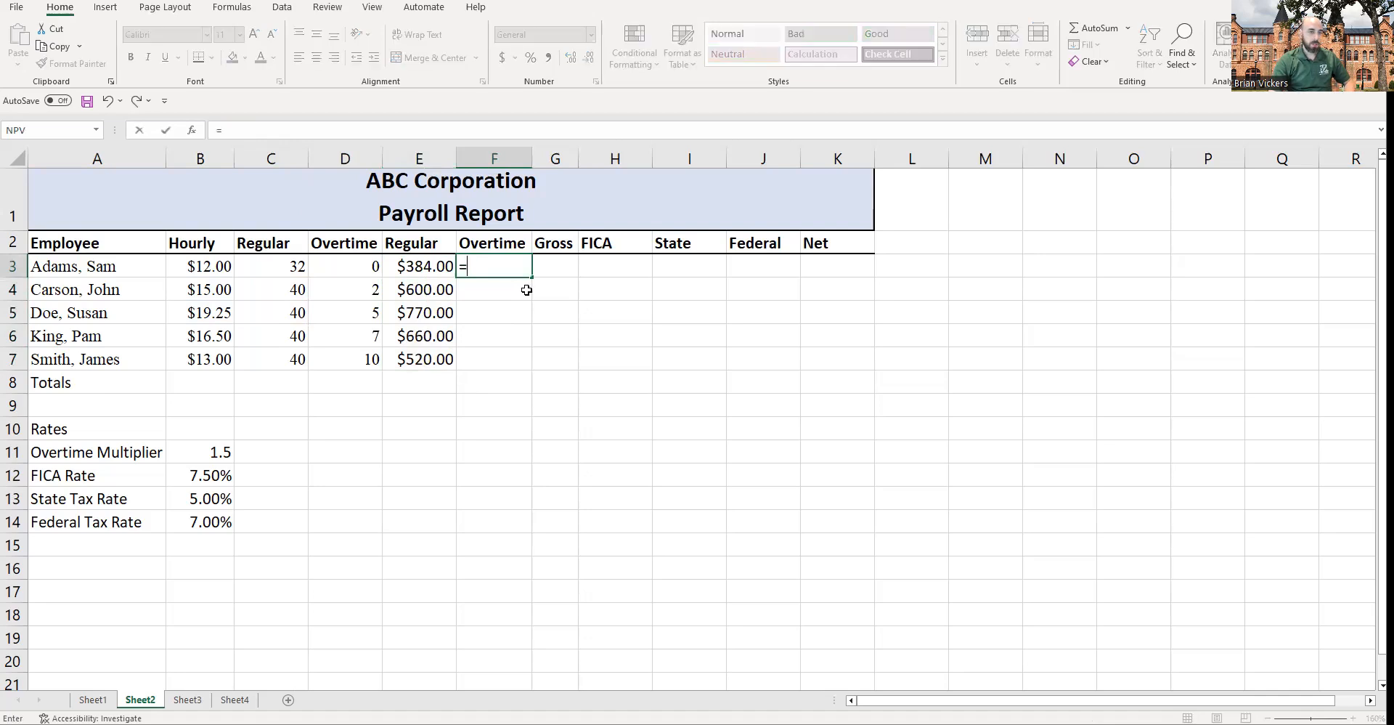
pyautogui.click(354, 263)
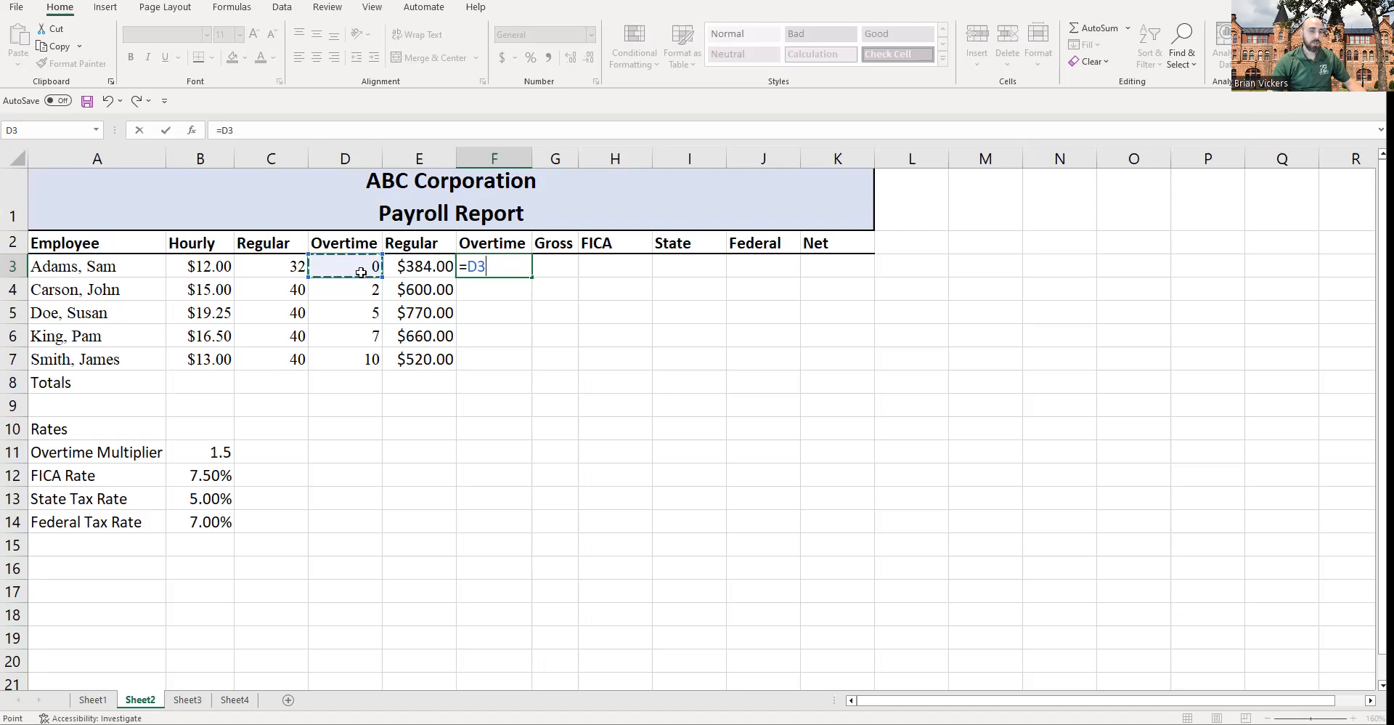
pyautogui.write('*')
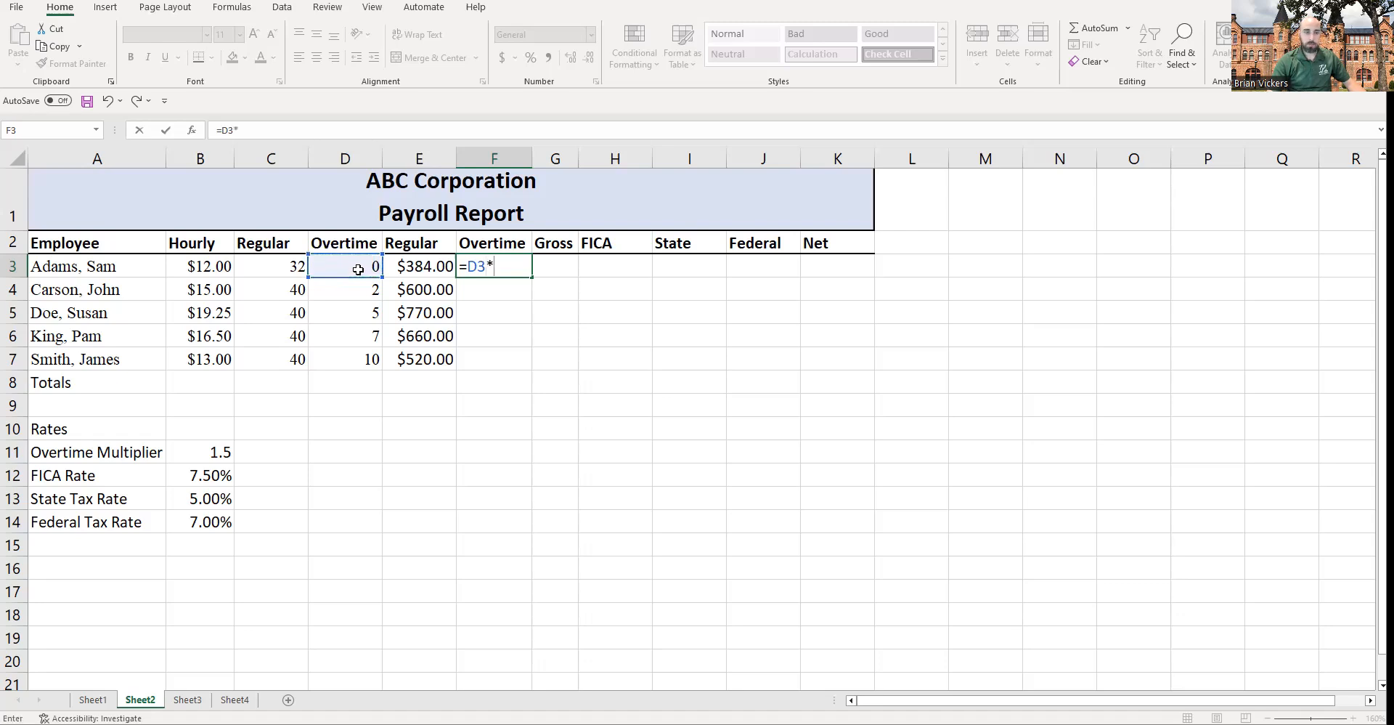
pyautogui.click(210, 266)
pyautogui.write('*')
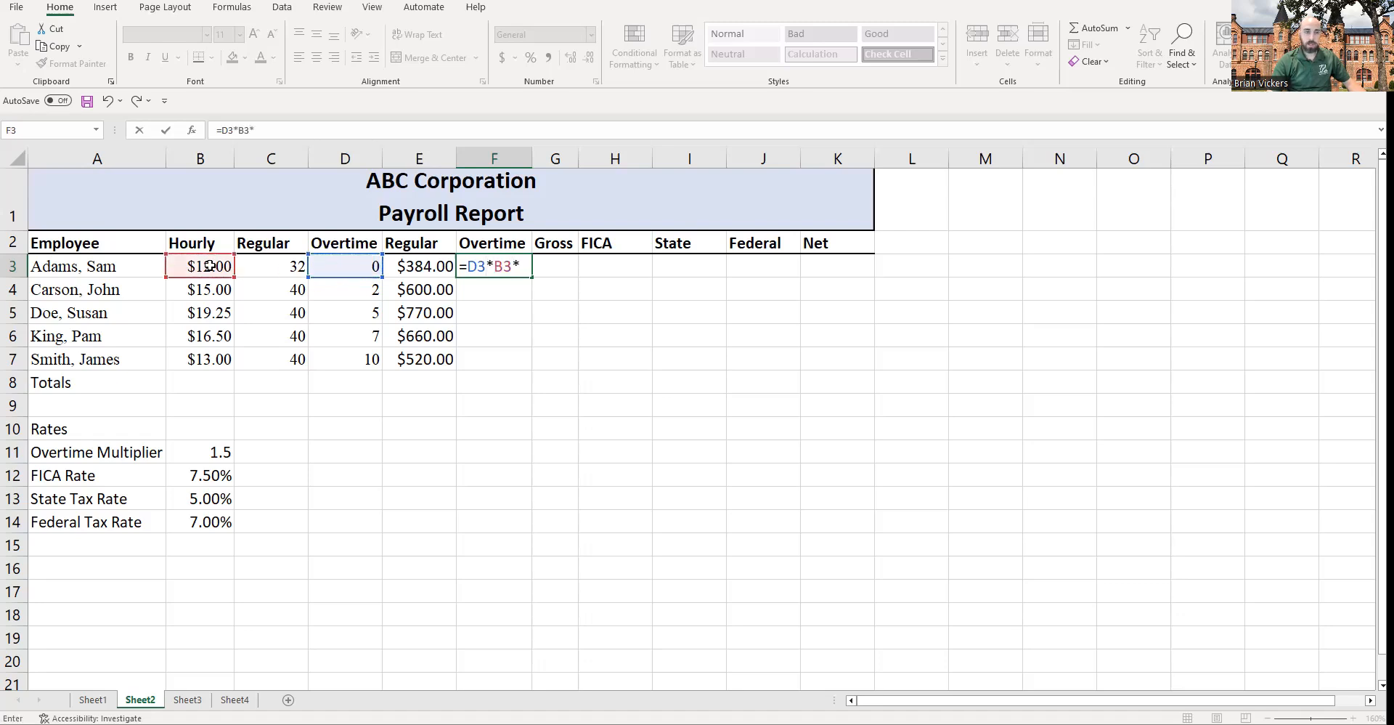
pyautogui.click(223, 449)
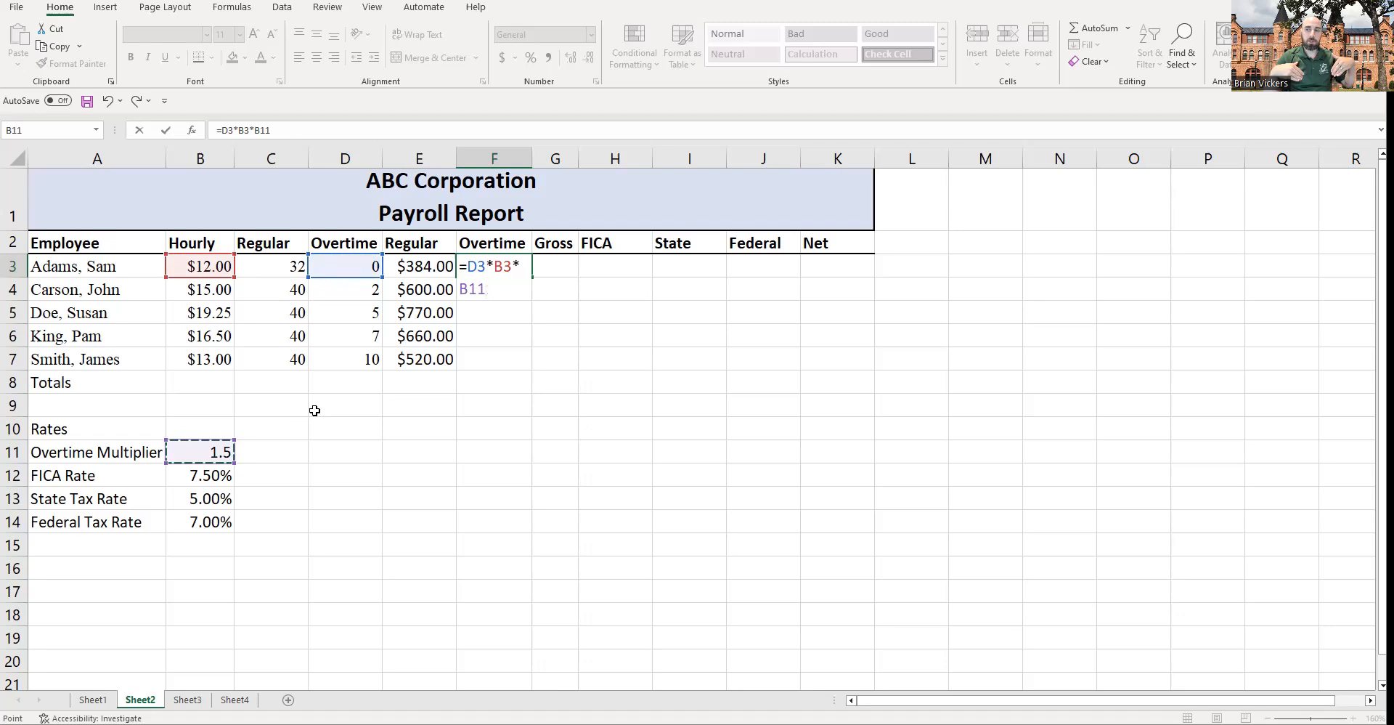
pyautogui.press('Return')
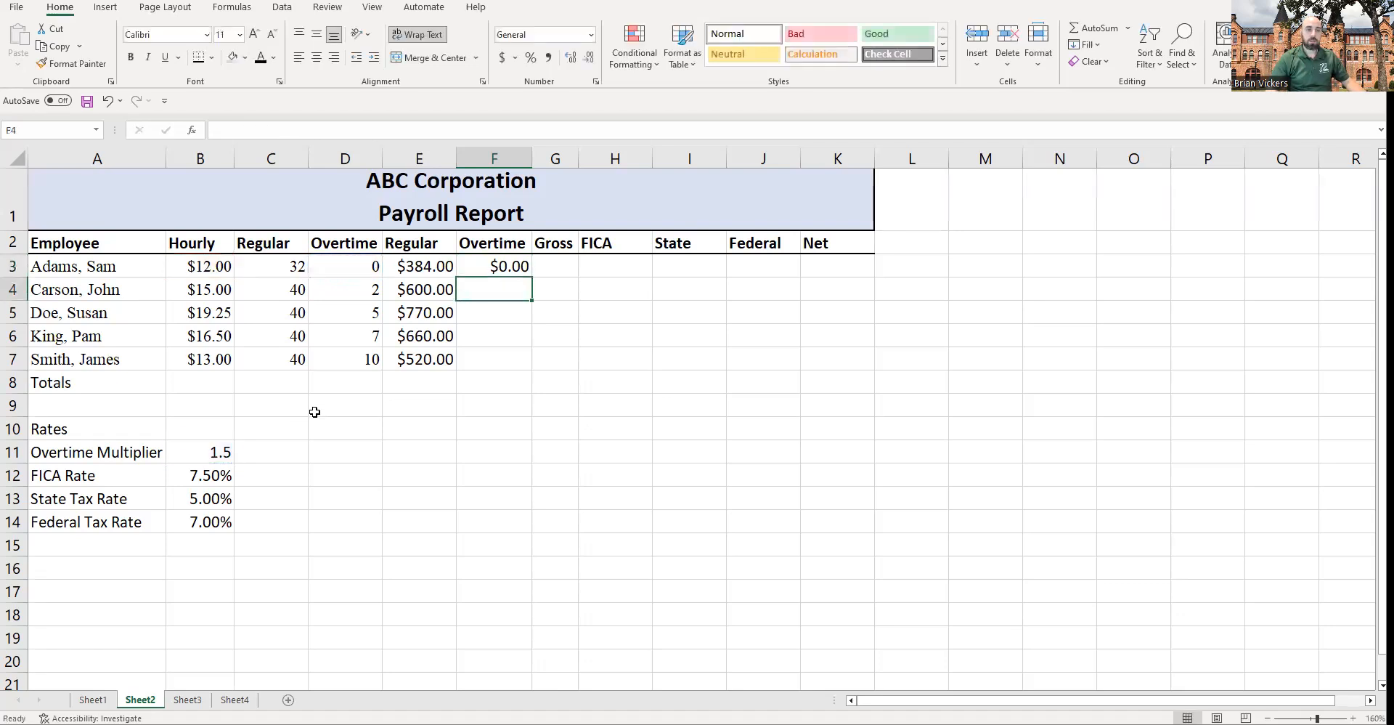
# Step: Fill the overtime formula down to F7 and inspect the copied formula in F4
pyautogui.click(509, 269)
pyautogui.moveTo(533, 279); pyautogui.dragTo(536, 372)
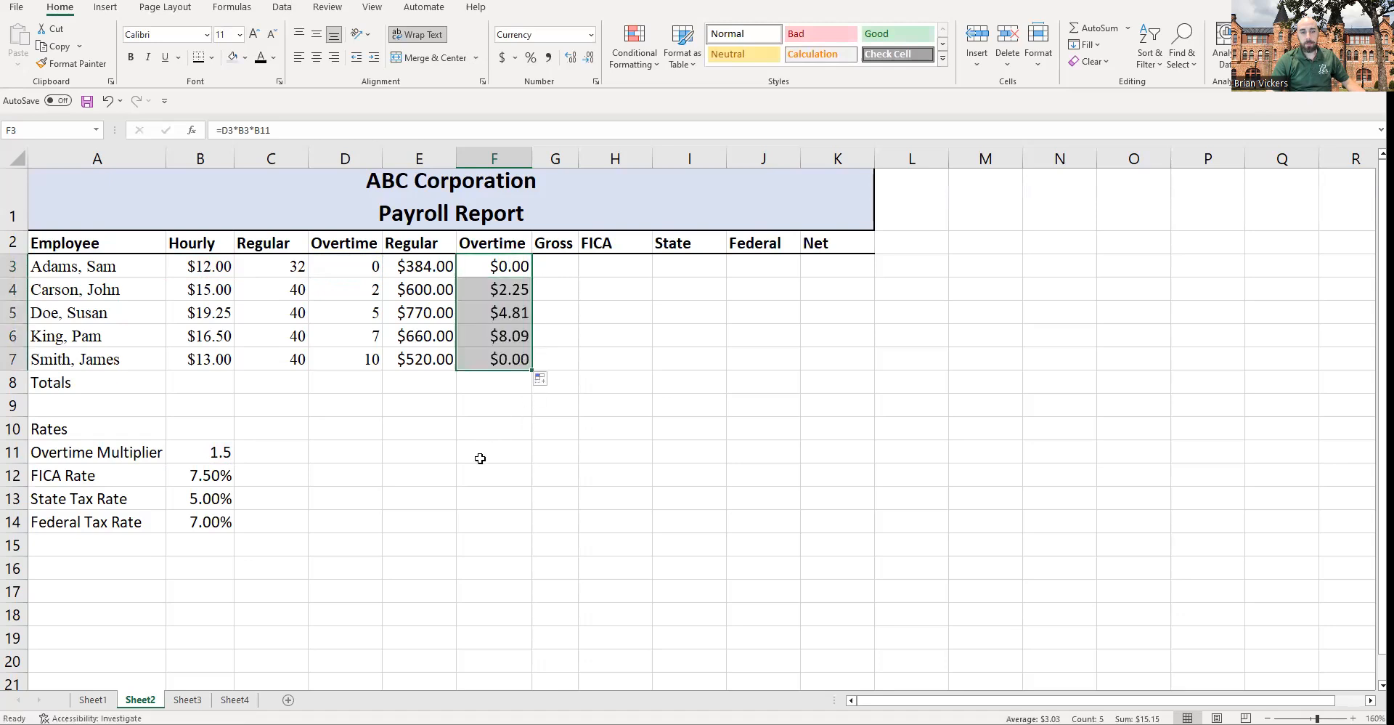
pyautogui.click(511, 290)
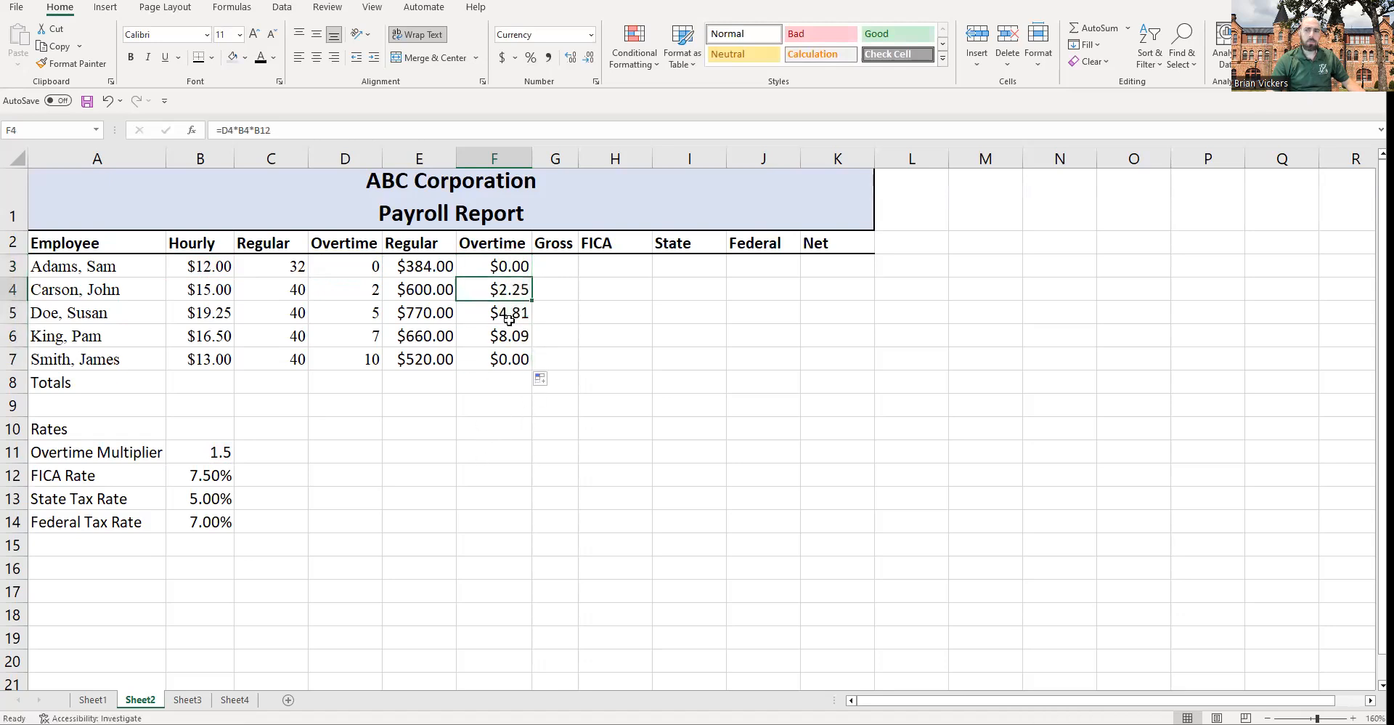
# Step: Compare the copied overtime formulas with the hours, rate and multiplier cells they reference
pyautogui.click(347, 294)
pyautogui.click(492, 292)
pyautogui.click(377, 290)
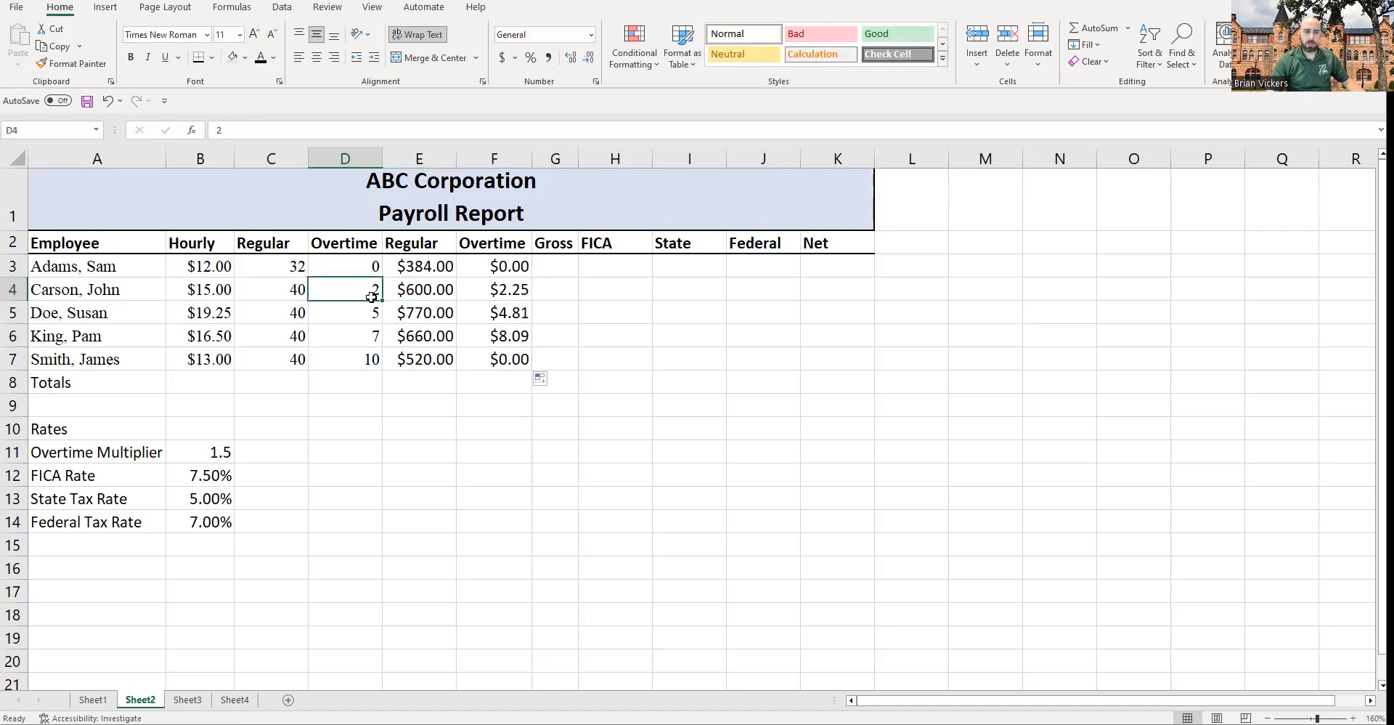
pyautogui.click(214, 293)
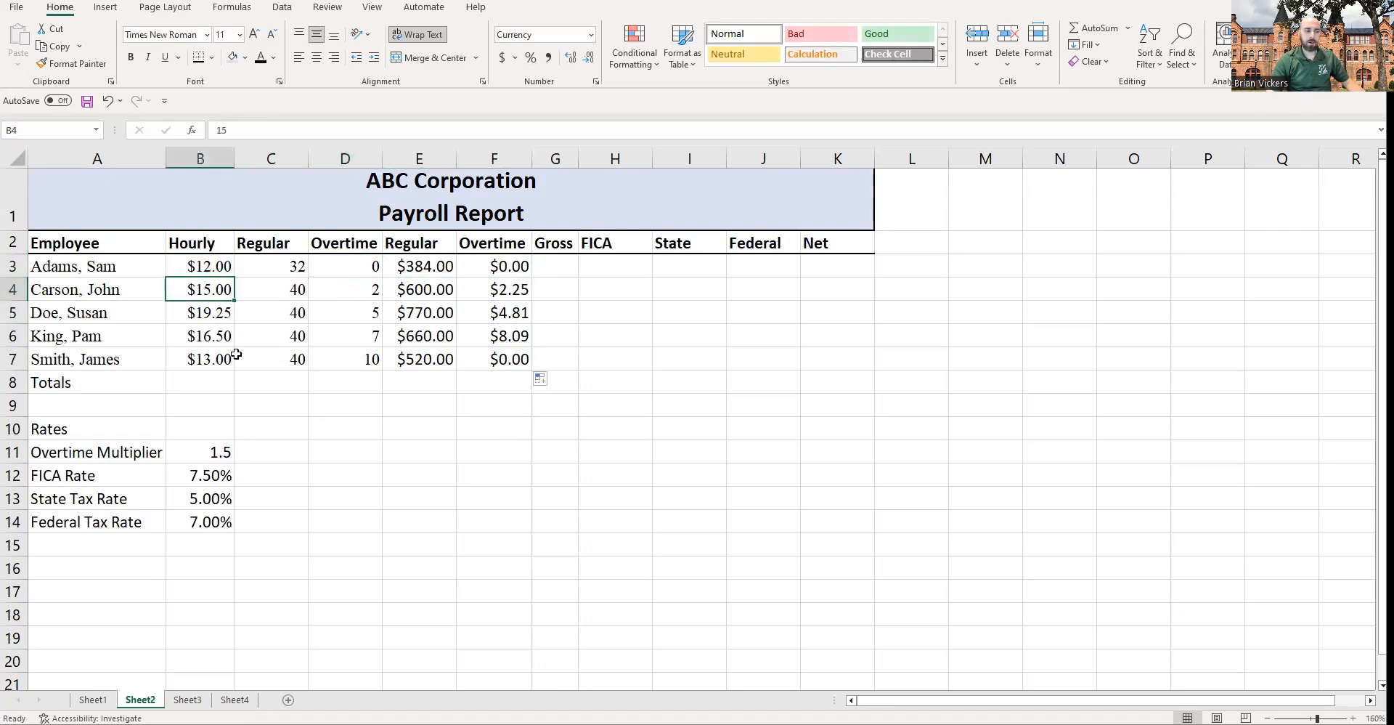
pyautogui.click(215, 447)
pyautogui.click(522, 313)
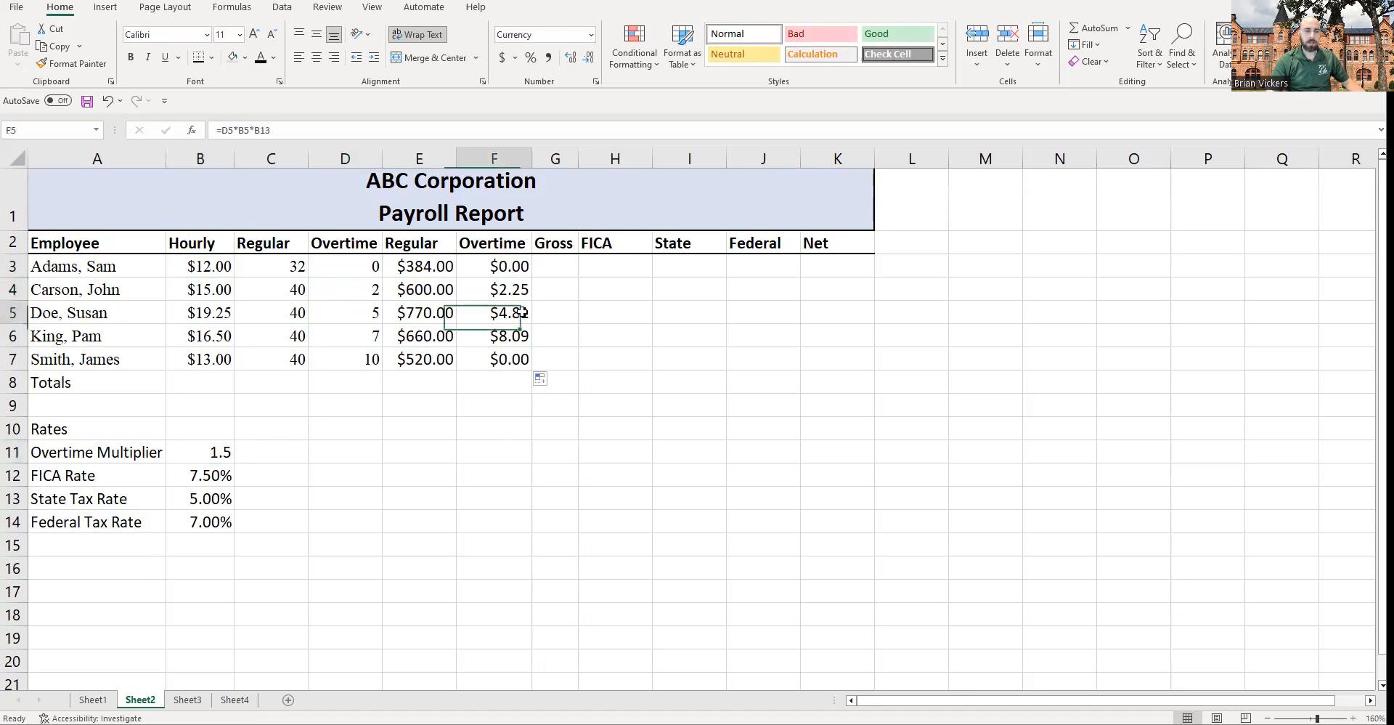
pyautogui.click(212, 315)
pyautogui.click(520, 316)
pyautogui.click(228, 312)
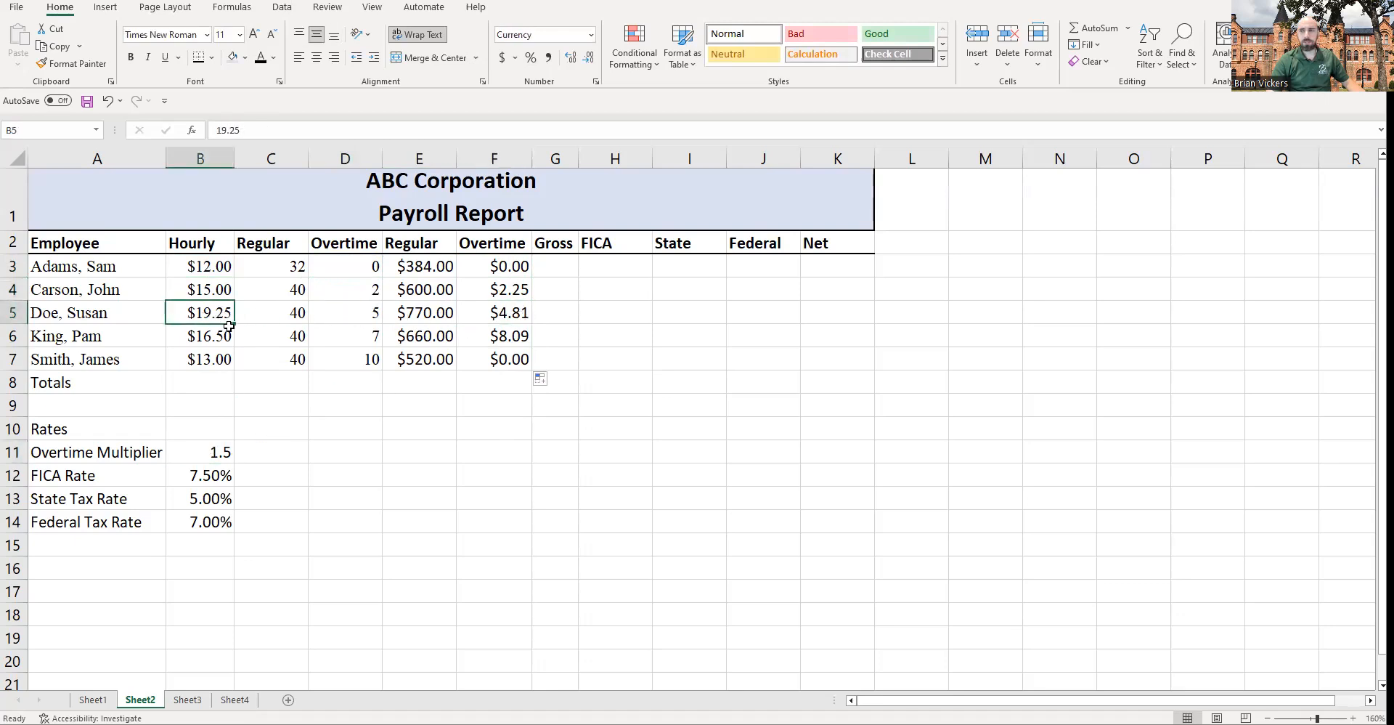
pyautogui.click(471, 318)
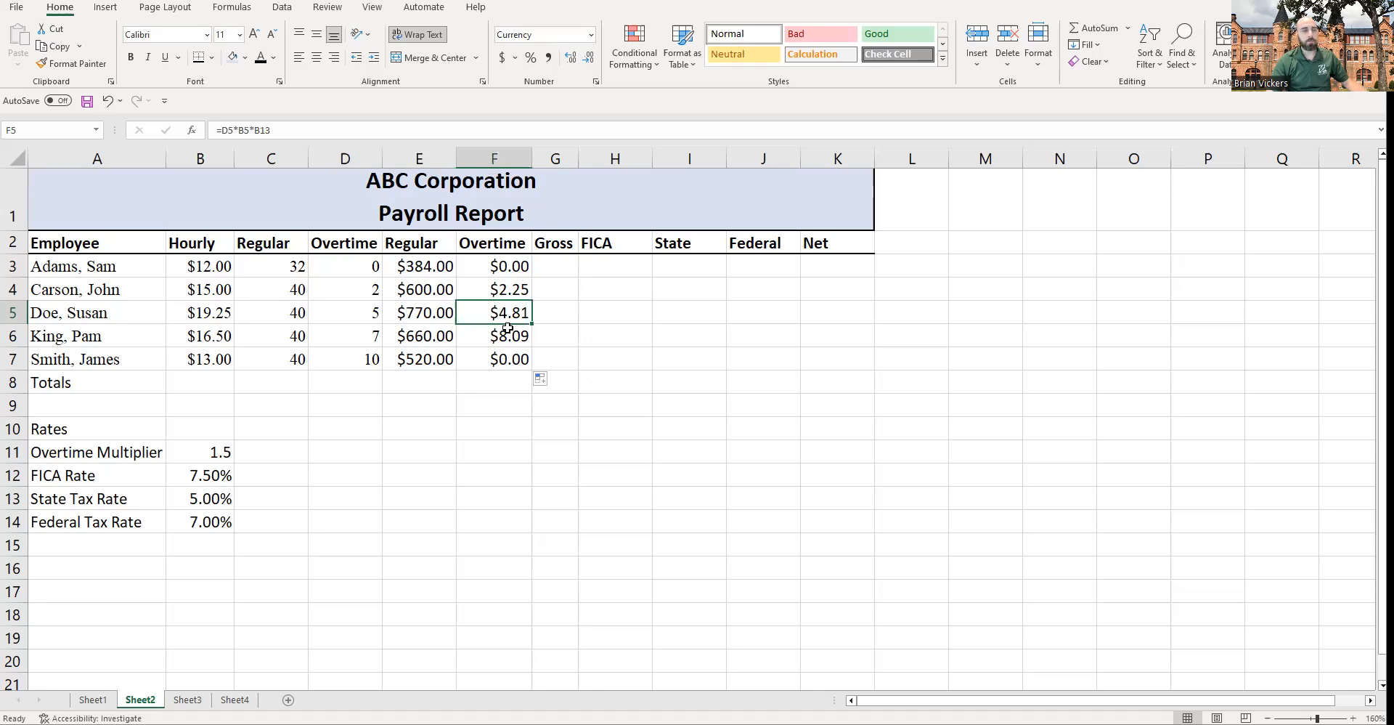
# Step: Inspect the overtime formulas in F3 and F4 and the overtime multiplier cell B11 they reference
pyautogui.click(508, 266)
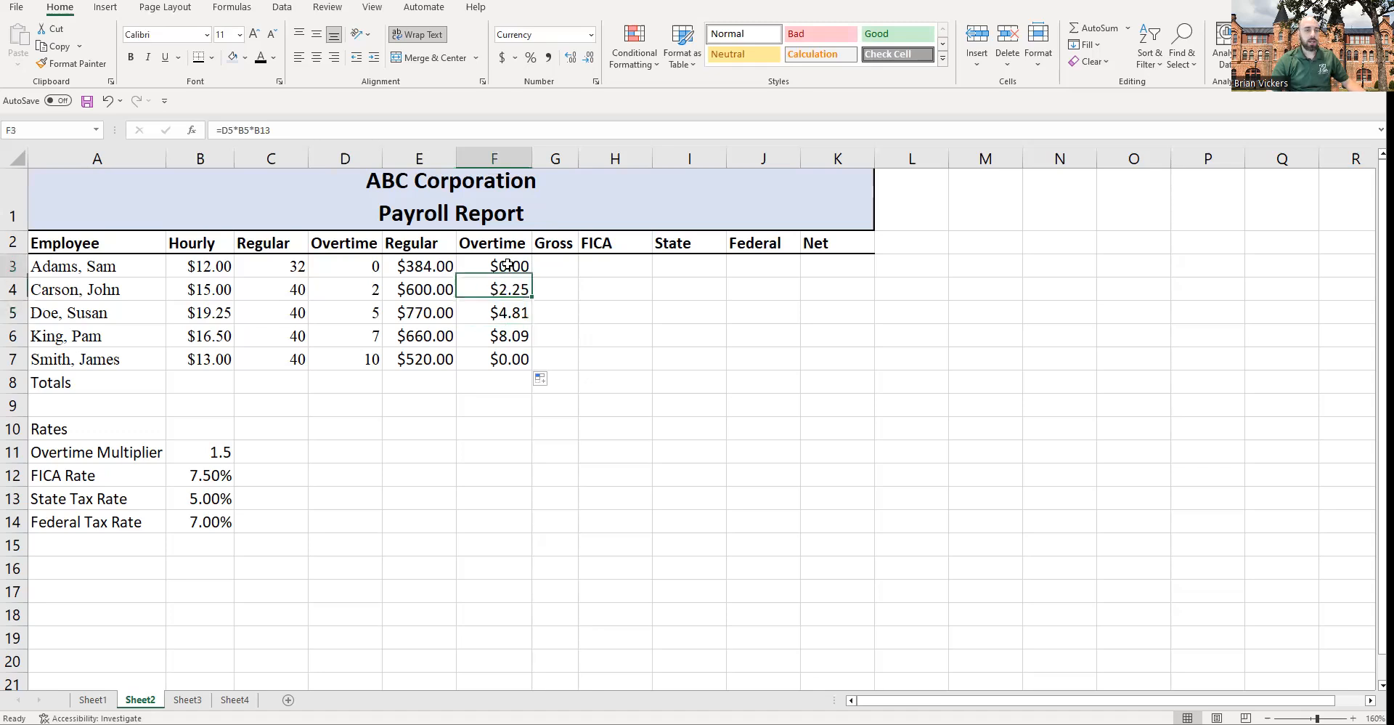
pyautogui.doubleClick(508, 266)
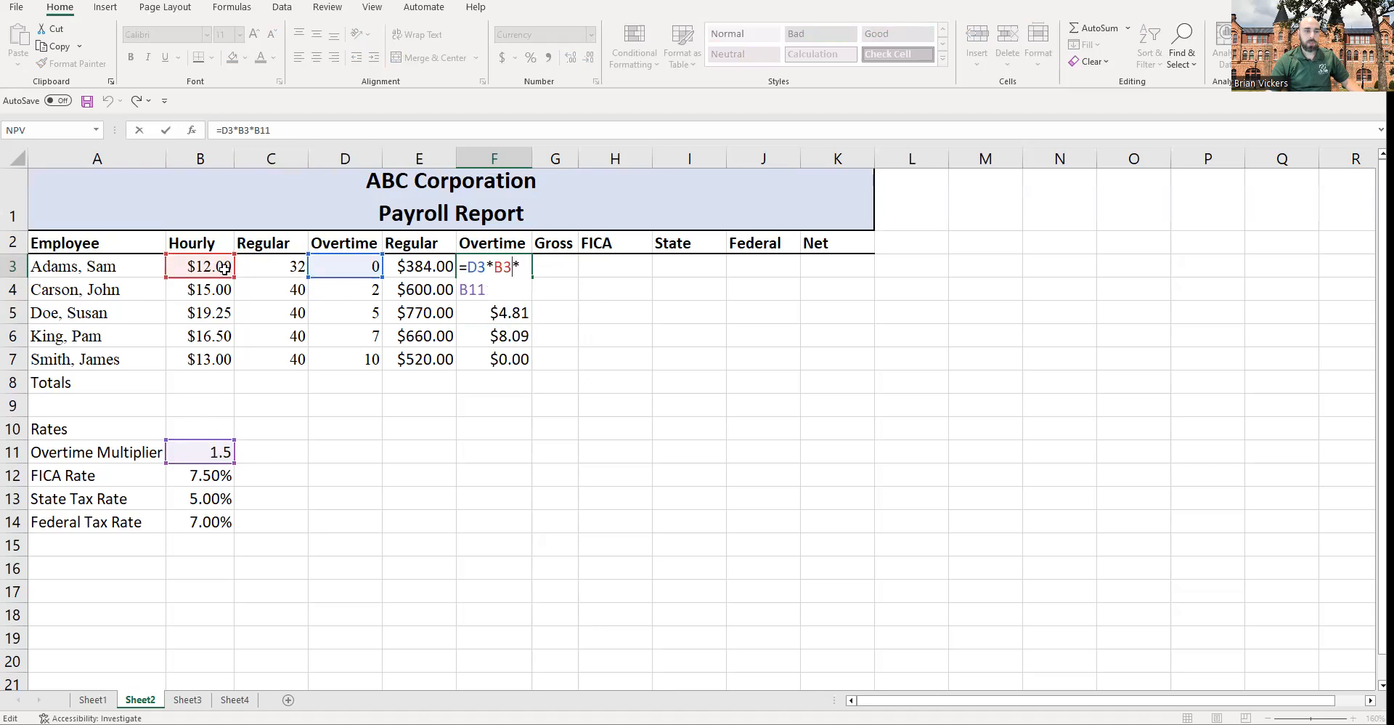
pyautogui.press('Return')
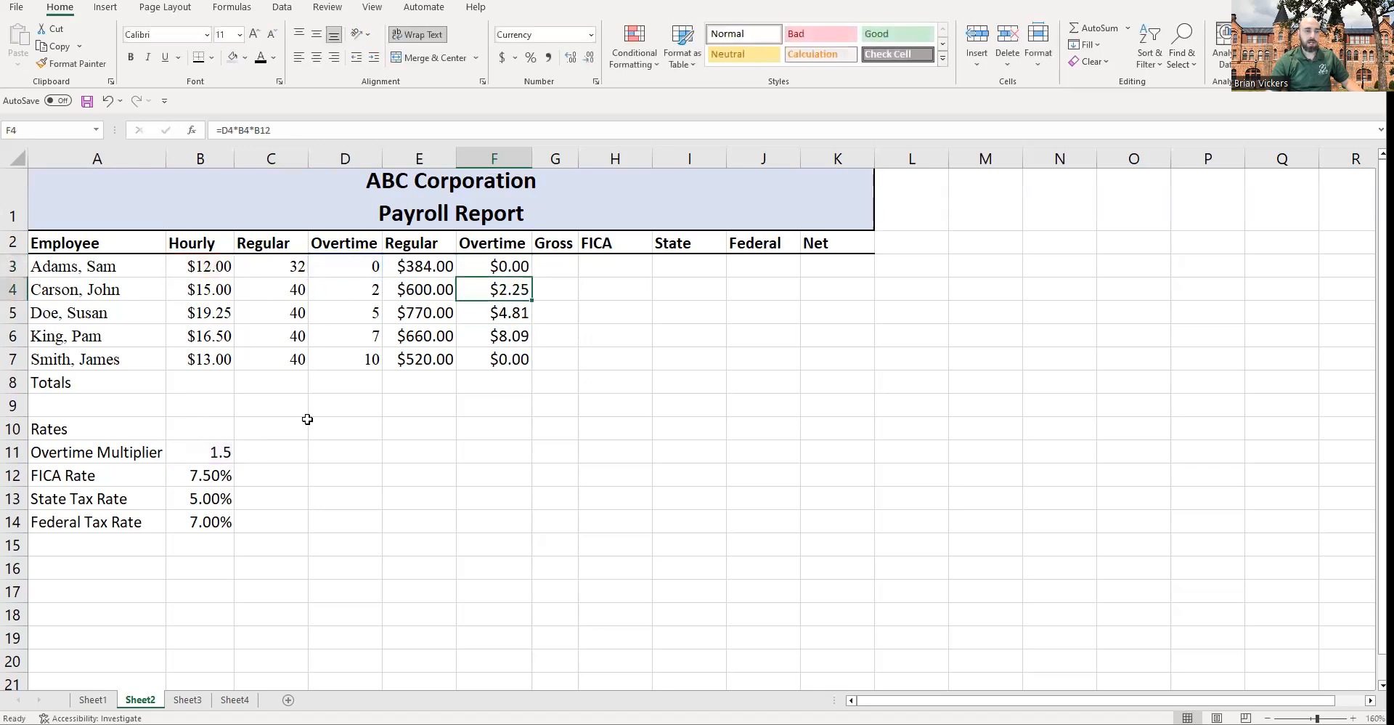
pyautogui.press('F2')
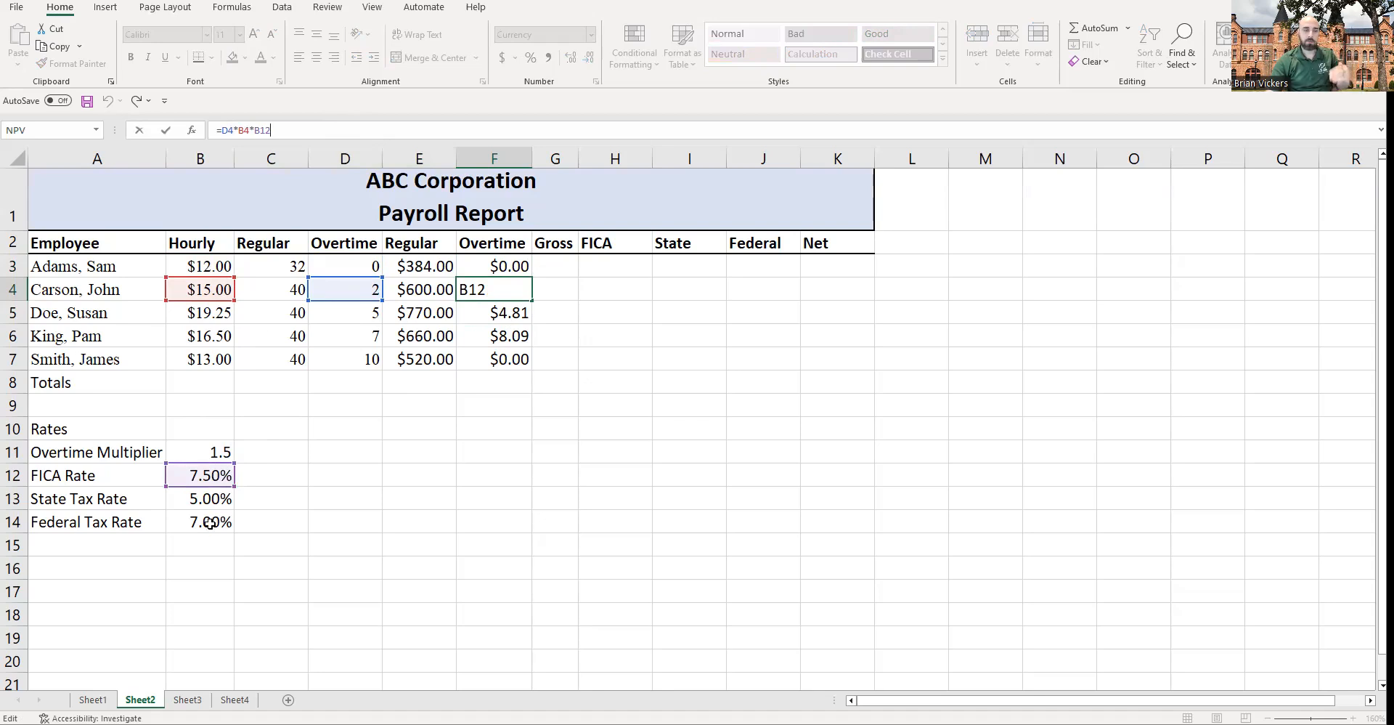
pyautogui.press('Return')
pyautogui.click(494, 267)
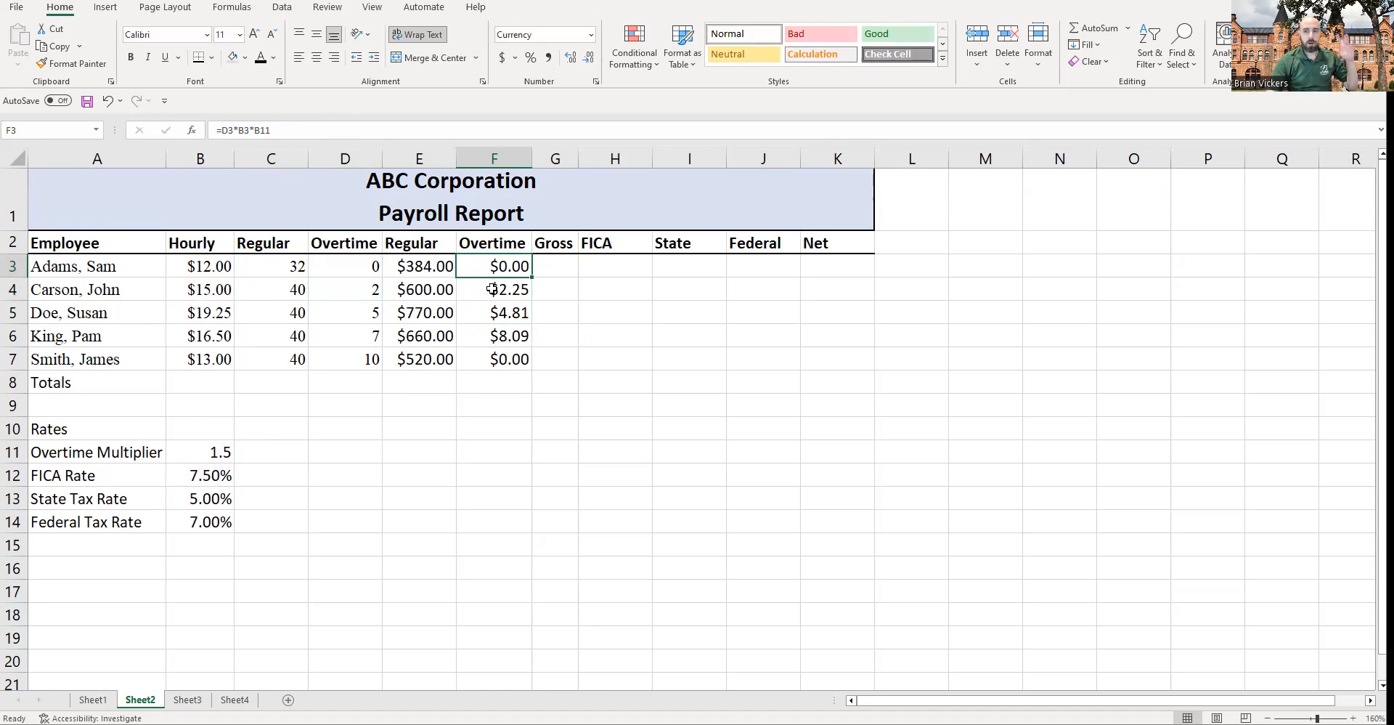
pyautogui.click(207, 451)
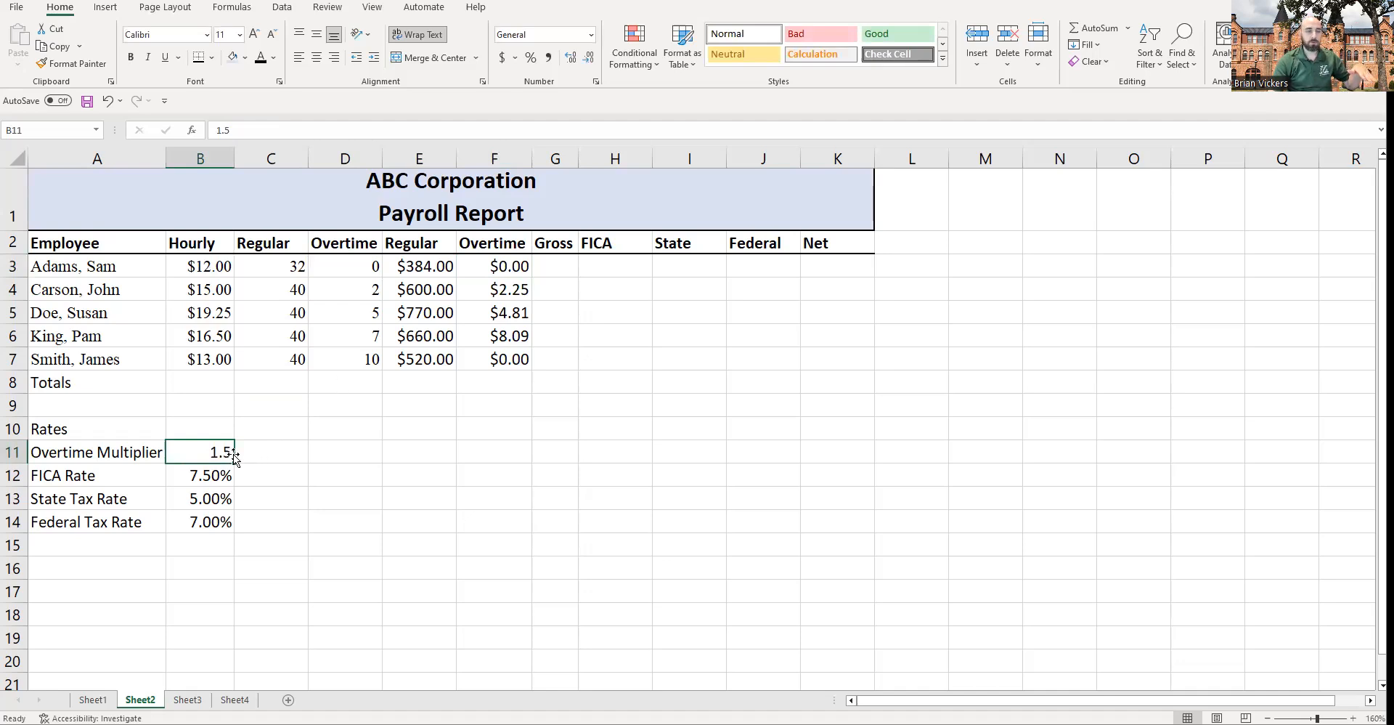
pyautogui.click(476, 271)
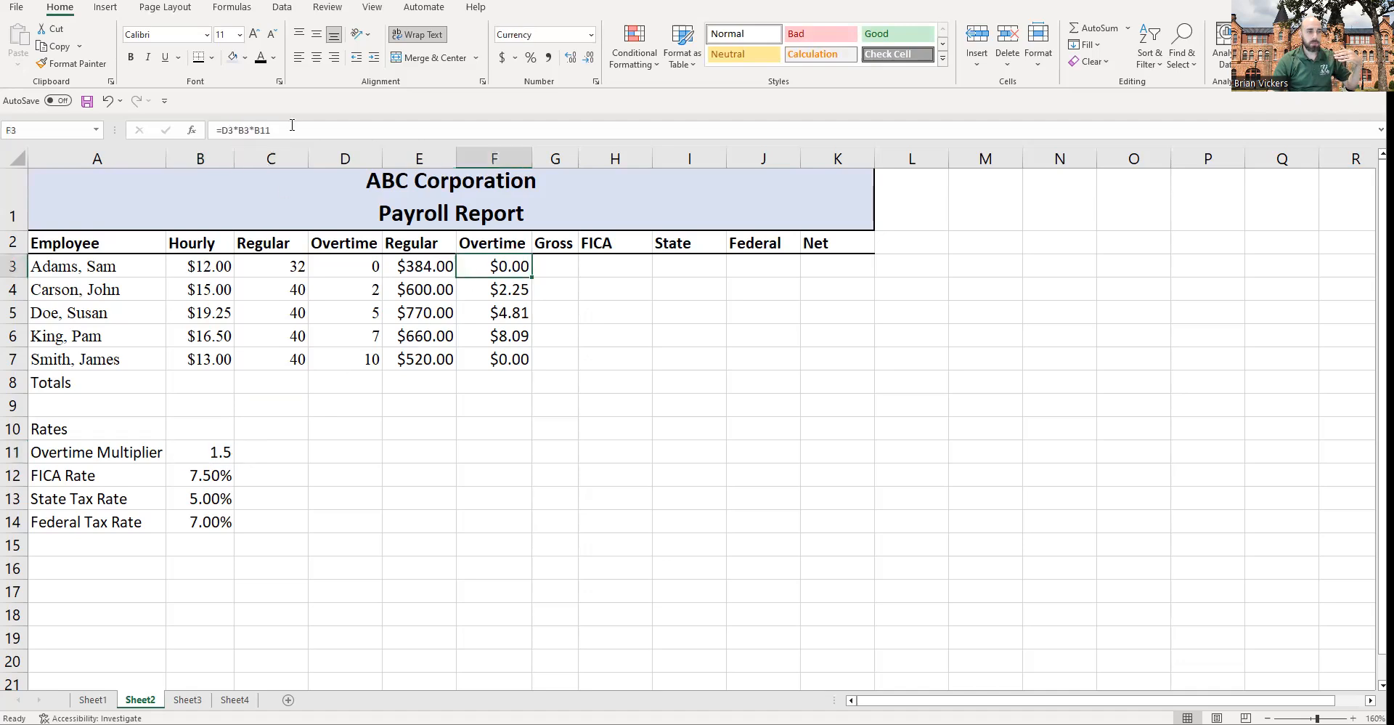
# Step: Make the multiplier reference in F3's overtime formula absolute, changing it to =D3*B3*$B$11
pyautogui.doubleClick(291, 130)
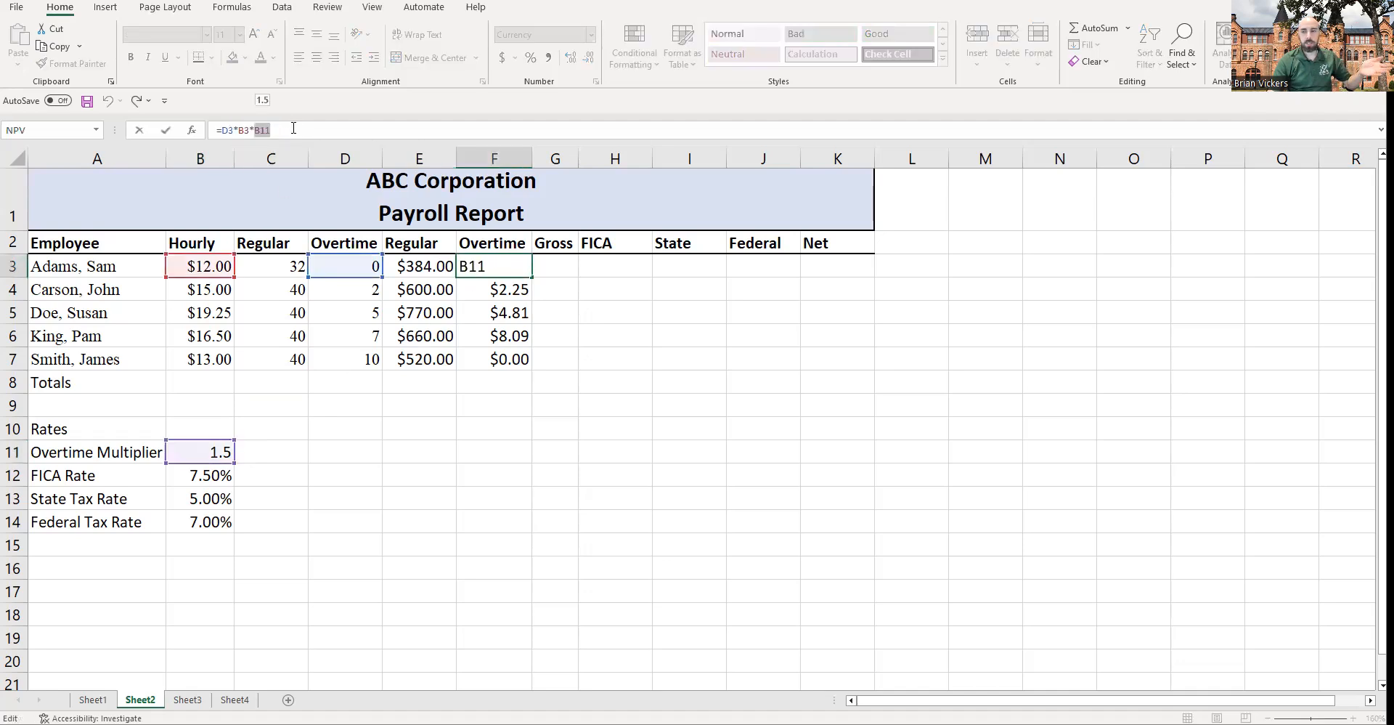
pyautogui.click(293, 129)
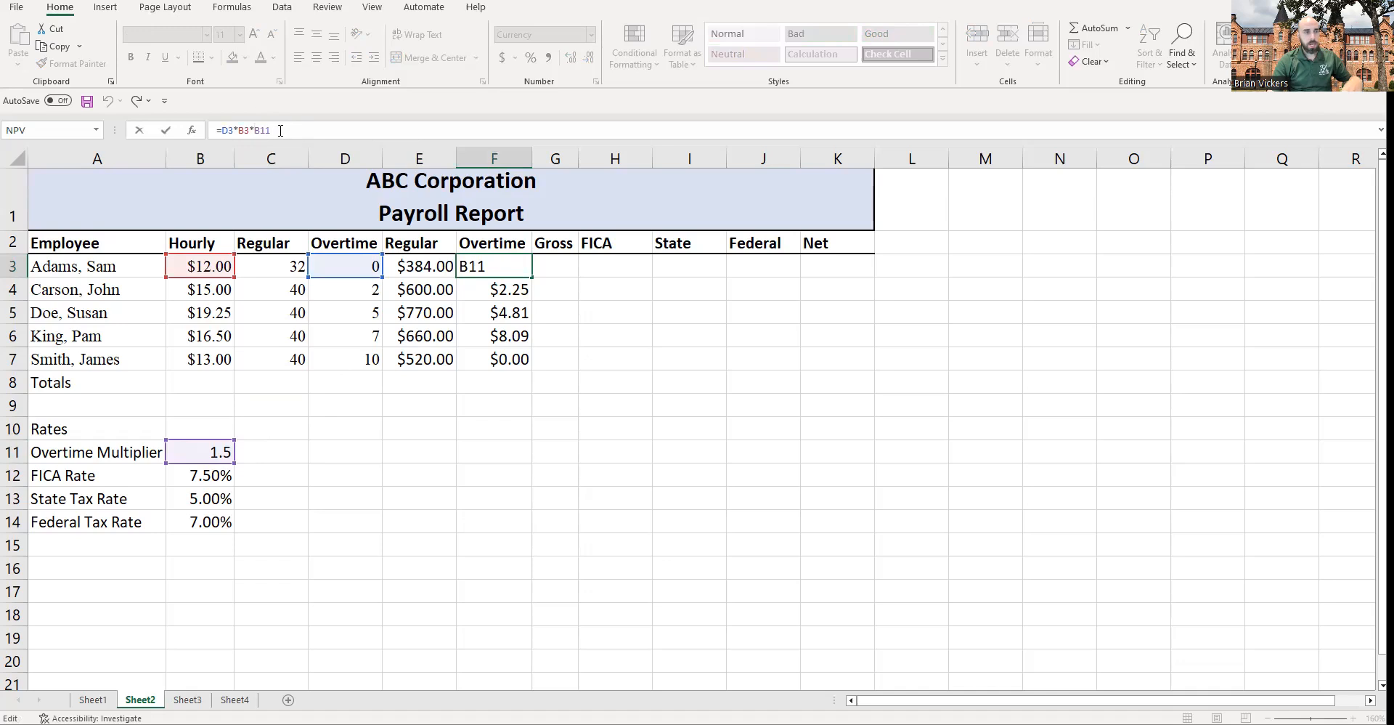
pyautogui.click(256, 131)
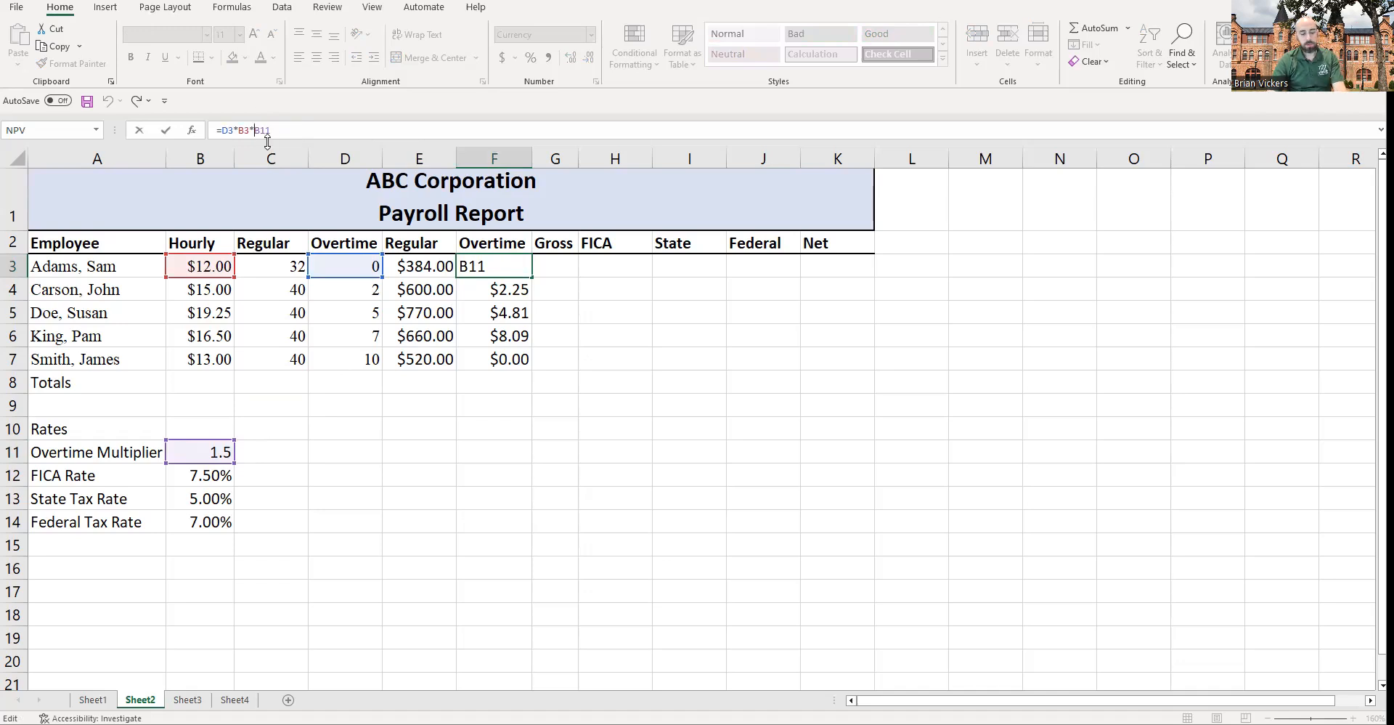
pyautogui.write('$')
pyautogui.click(267, 140)
pyautogui.write('$')
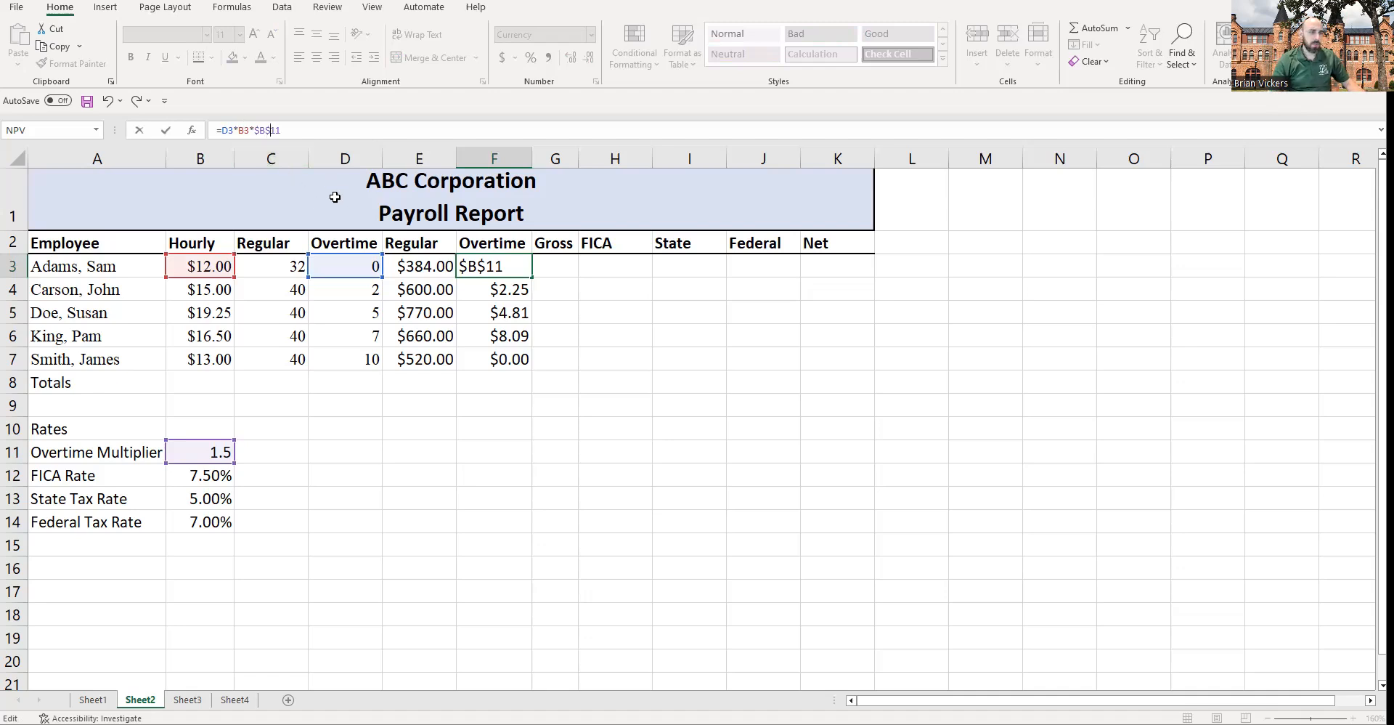
pyautogui.press('Return')
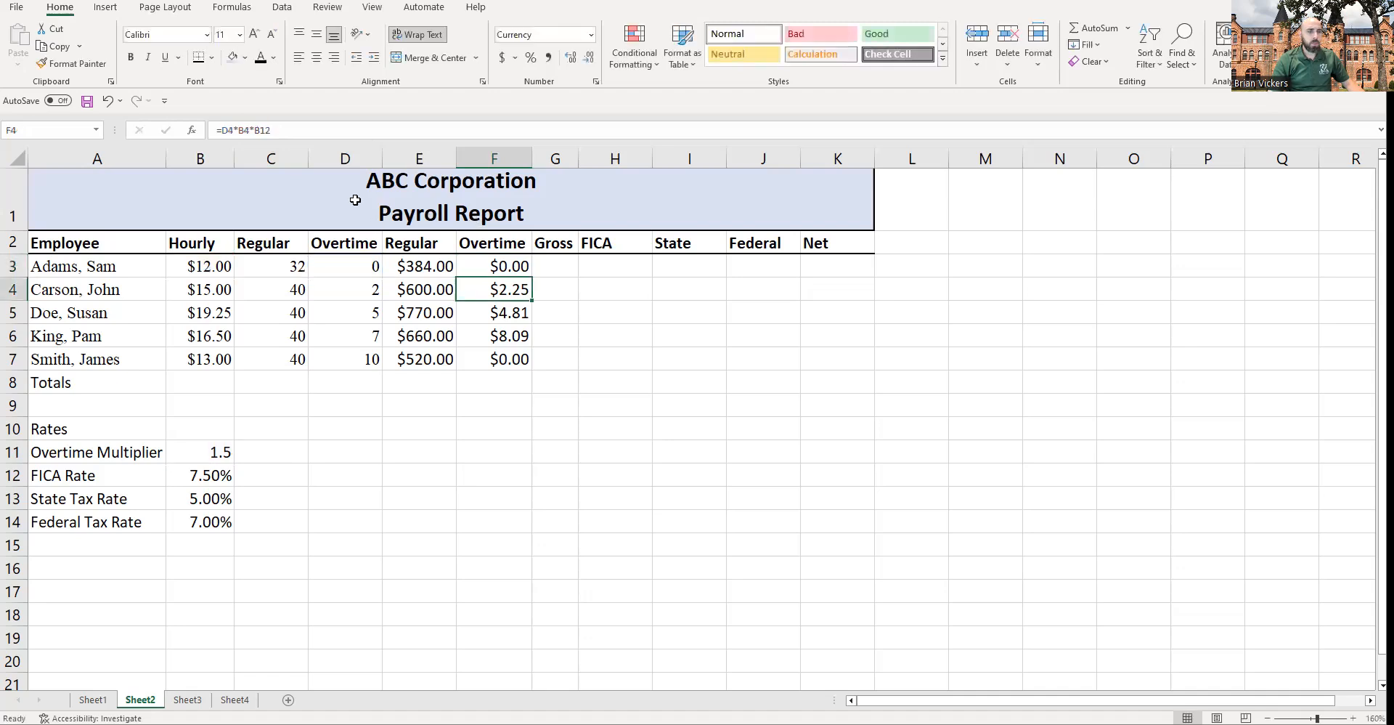
# Step: Fill the corrected overtime formula from F3 down to F7
pyautogui.click(474, 265)
pyautogui.moveTo(533, 279); pyautogui.dragTo(536, 371)
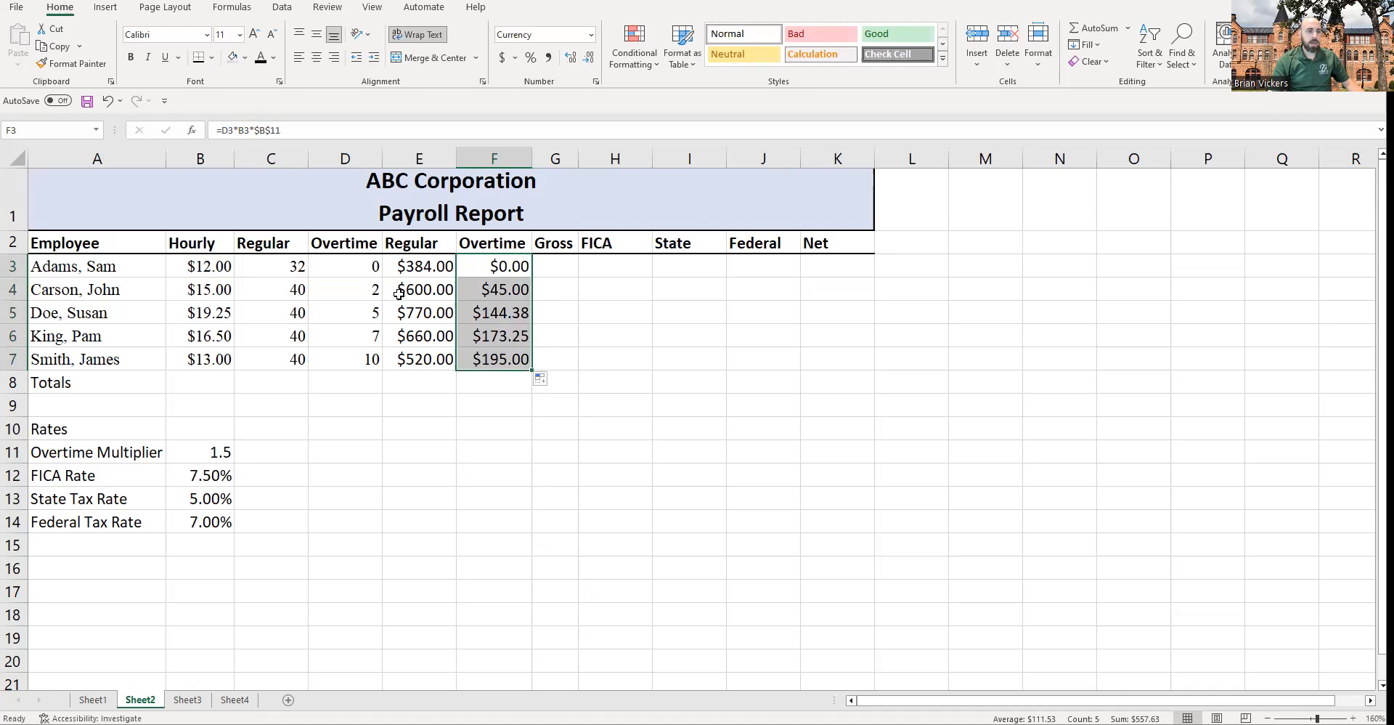
# Step: Check the refilled overtime formulas in F4 and F5 against their hours, rate and multiplier cells
pyautogui.click(363, 289)
pyautogui.click(226, 302)
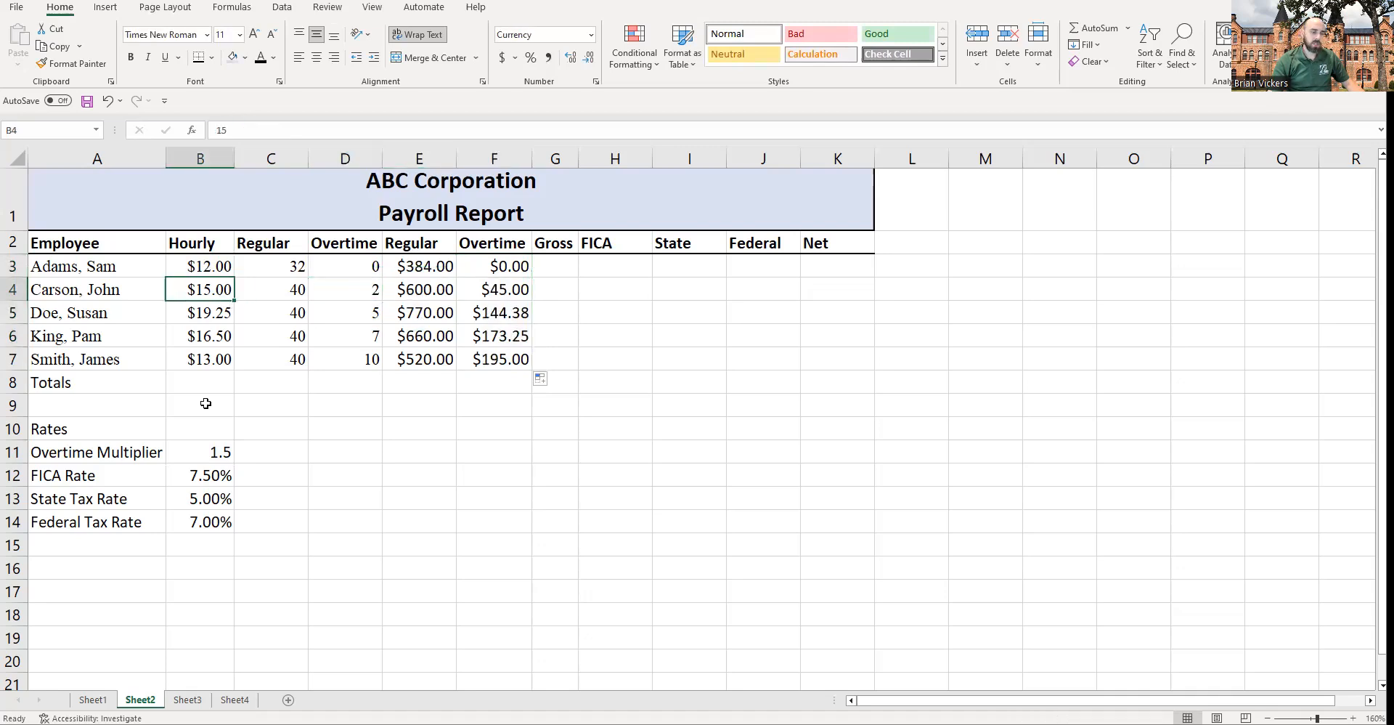
pyautogui.click(374, 288)
pyautogui.click(230, 292)
pyautogui.click(209, 451)
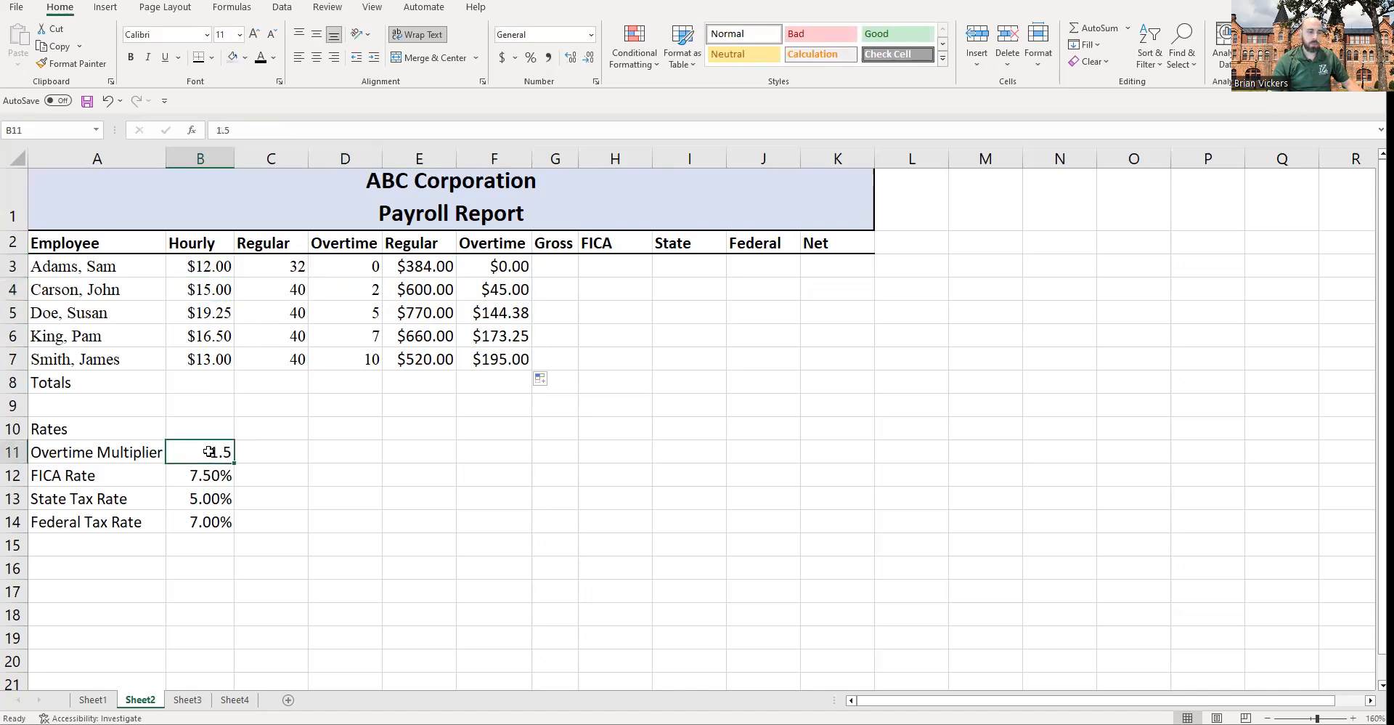
pyautogui.click(495, 288)
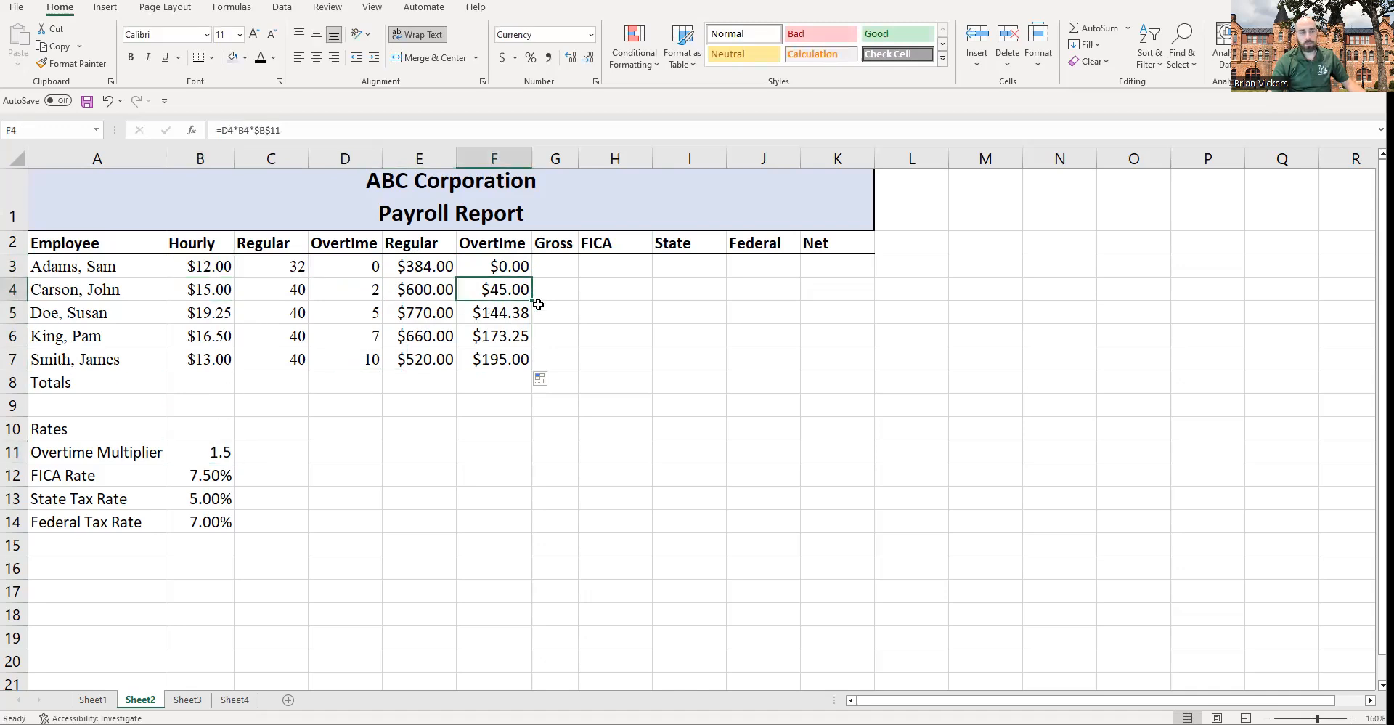
pyautogui.click(497, 316)
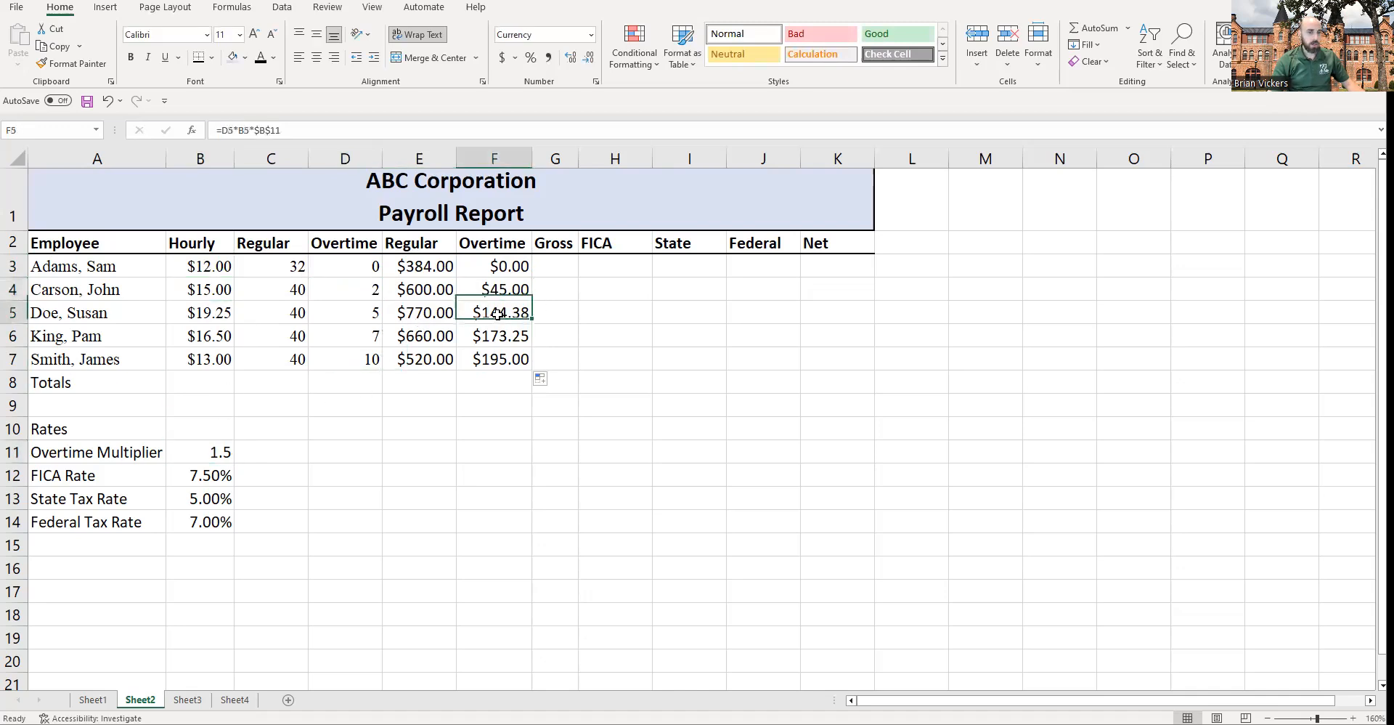
pyautogui.click(207, 318)
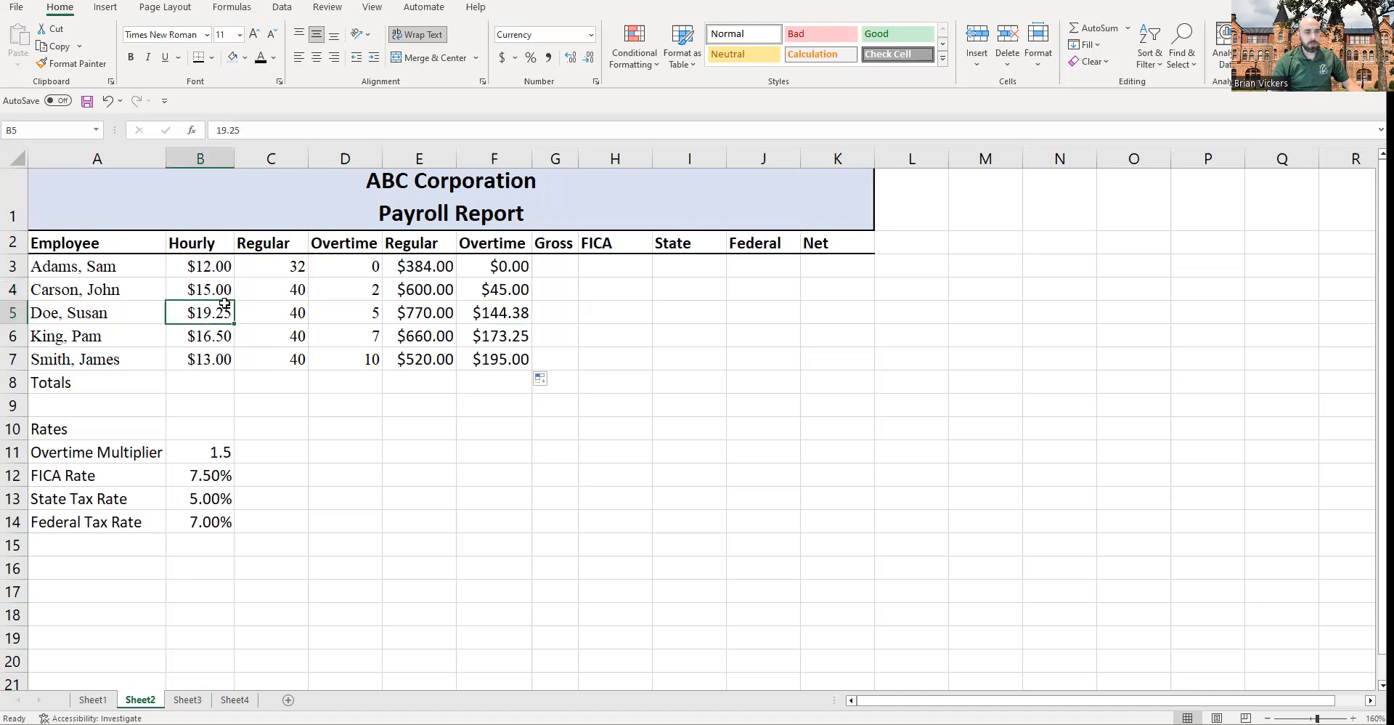
pyautogui.click(497, 312)
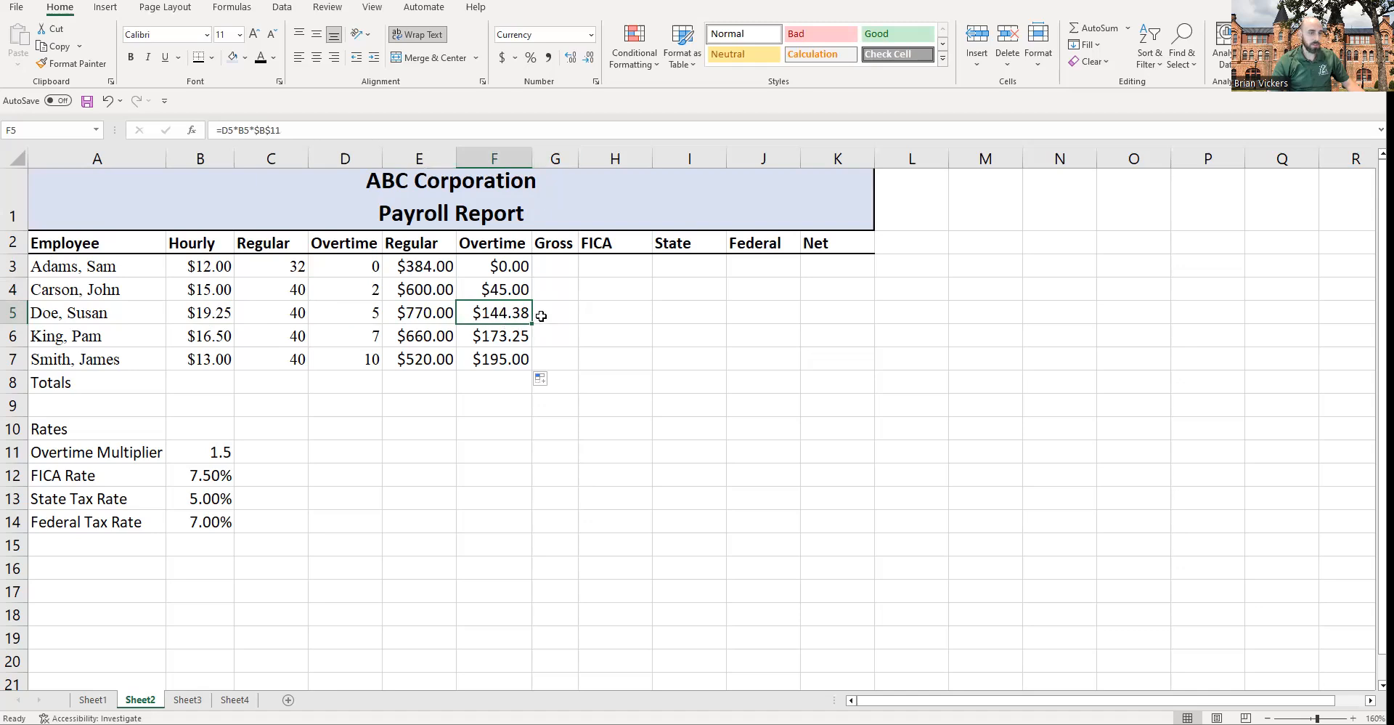
# Step: Enter a gross pay formula in G3 adding regular pay E3 and overtime pay F3
pyautogui.click(562, 265)
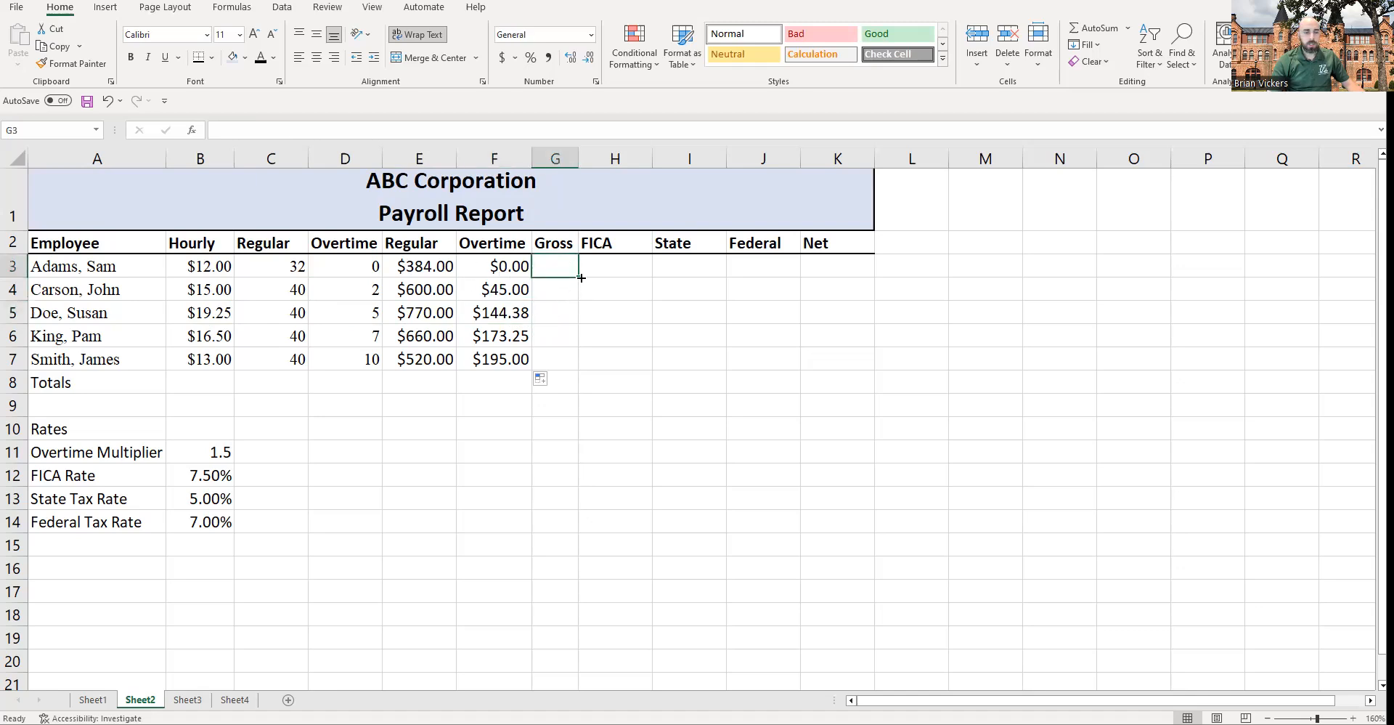
pyautogui.click(608, 260)
pyautogui.click(550, 266)
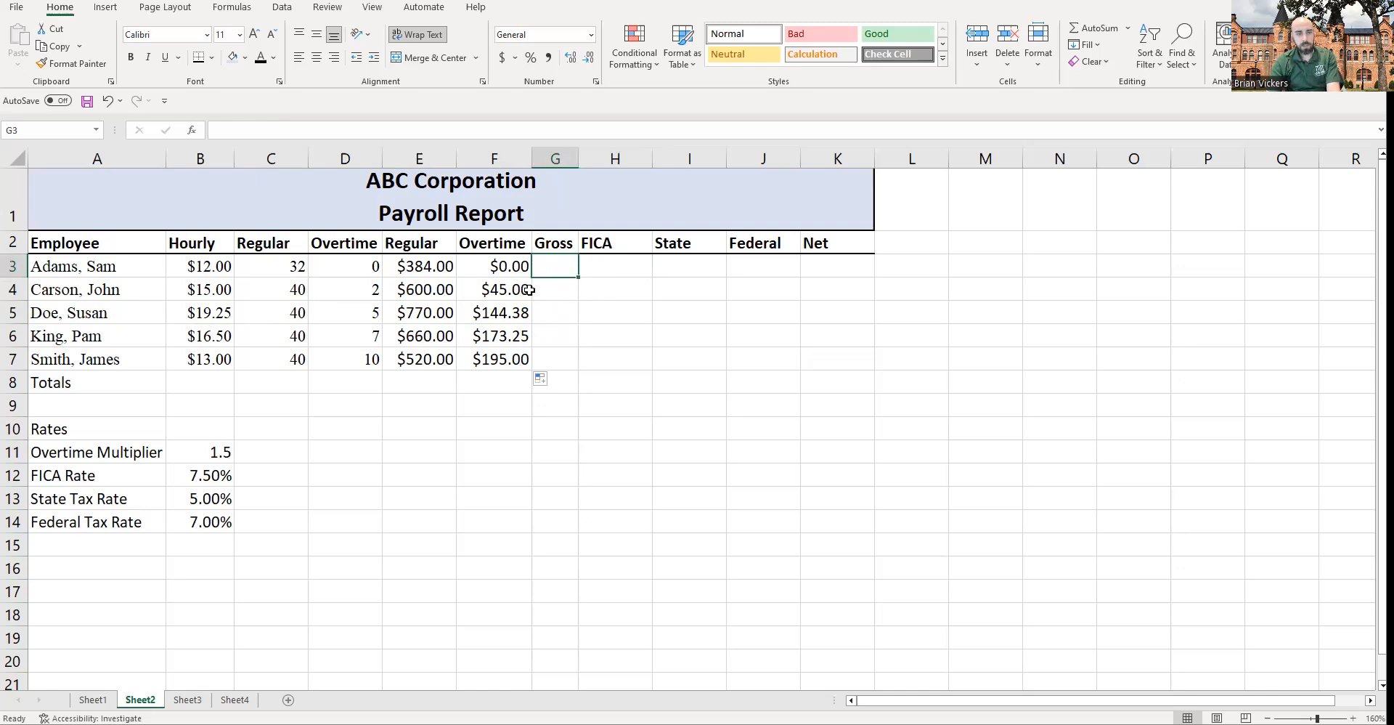
pyautogui.click(423, 278)
pyautogui.click(495, 276)
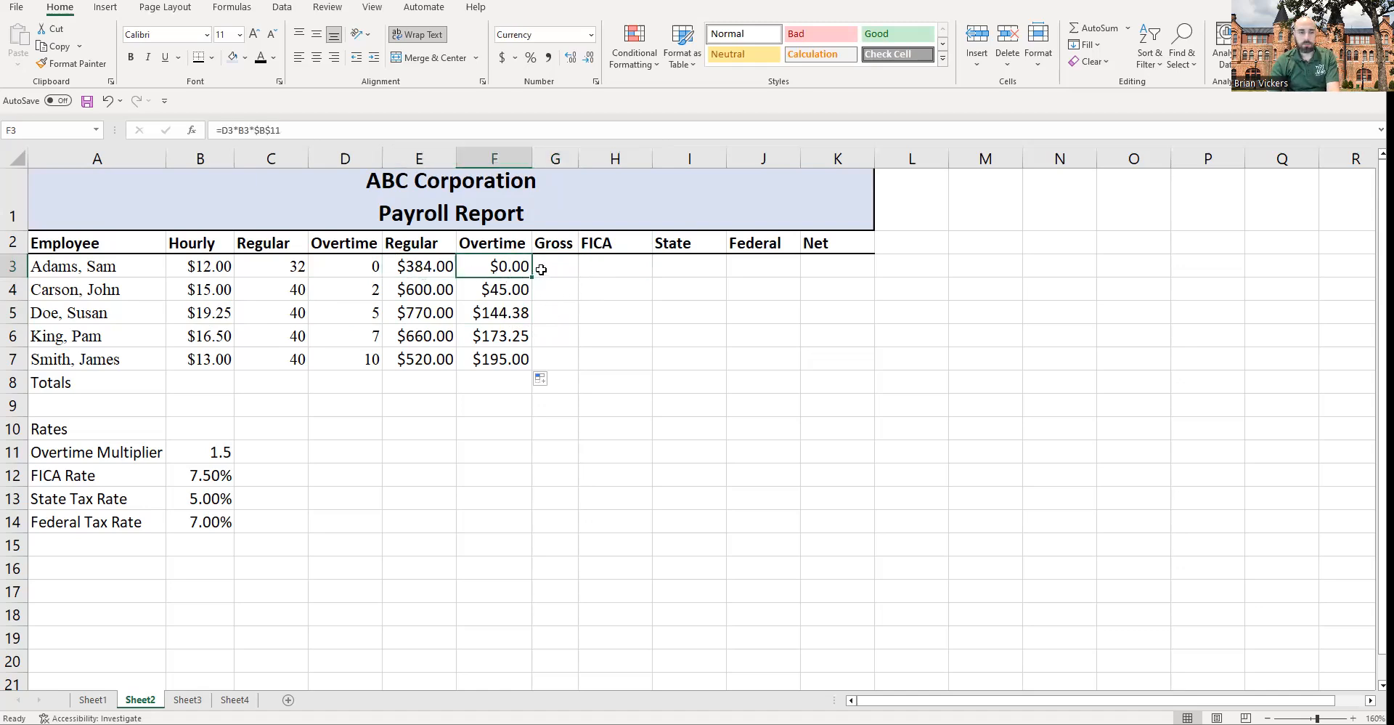
pyautogui.click(541, 268)
pyautogui.write('=')
pyautogui.click(445, 268)
pyautogui.write('+')
pyautogui.click(491, 265)
pyautogui.press('Return')
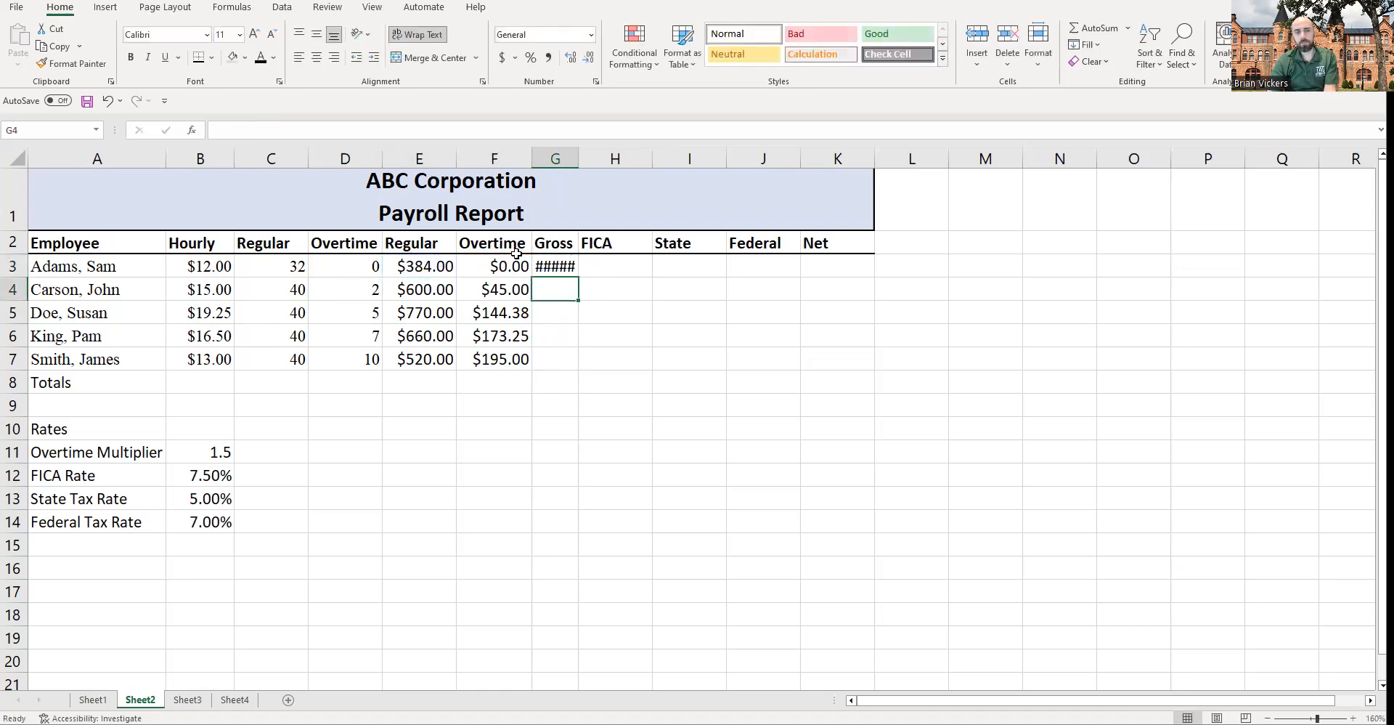
# Step: Widen column G so the gross pay value fits
pyautogui.doubleClick(579, 158)
pyautogui.moveTo(598, 159); pyautogui.dragTo(584, 159)
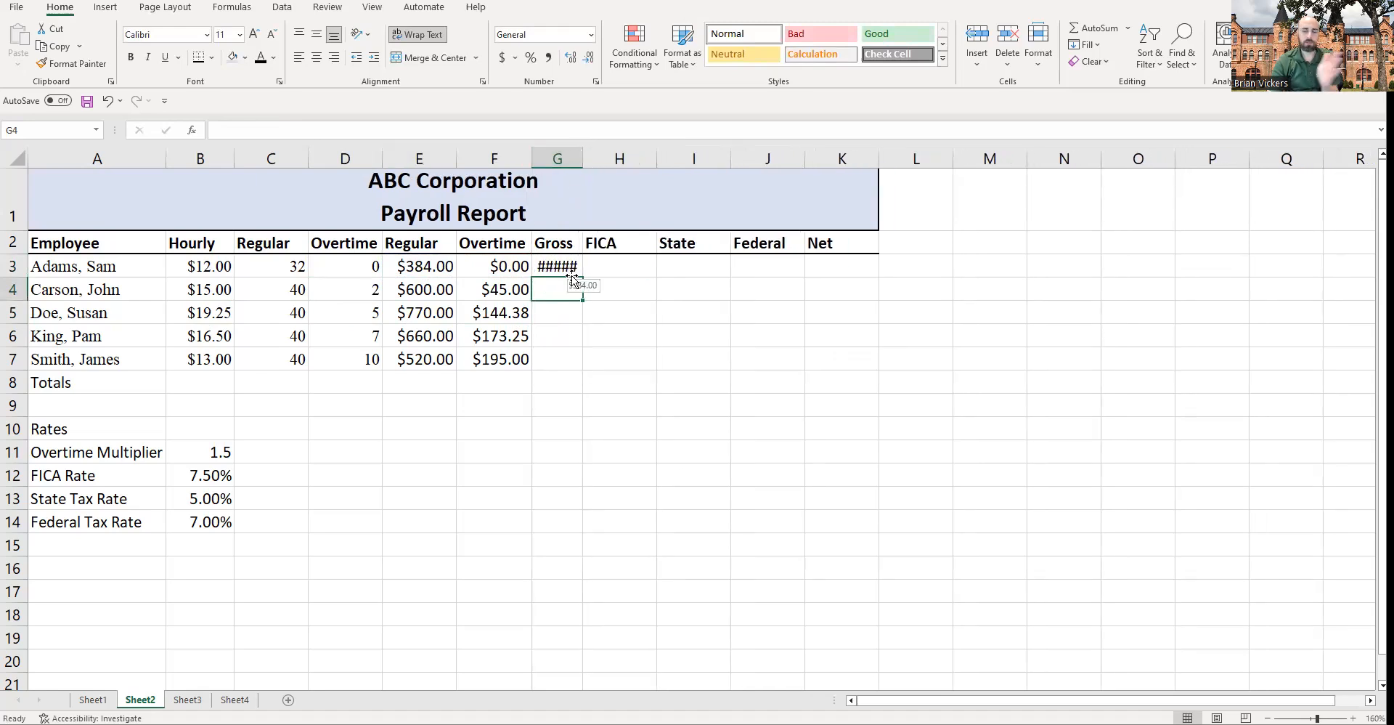
pyautogui.doubleClick(584, 159)
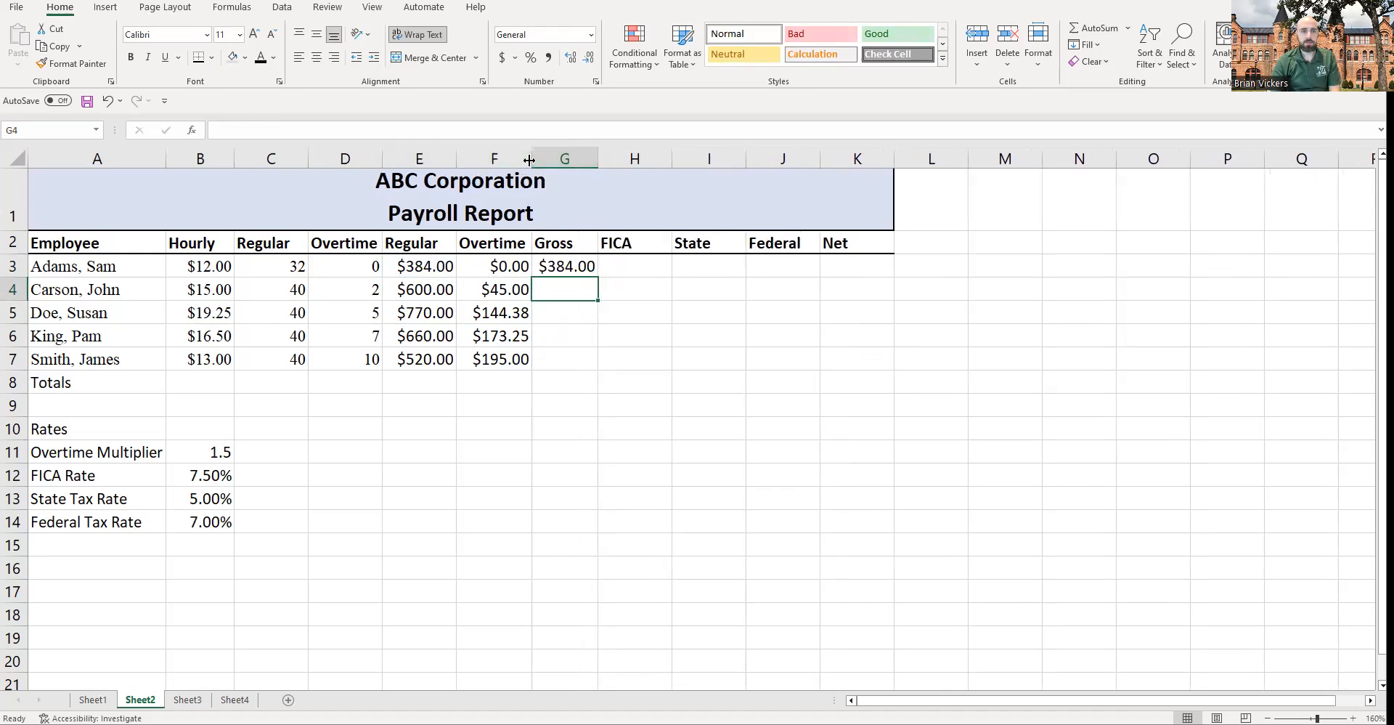
pyautogui.moveTo(591, 153); pyautogui.dragTo(600, 167)
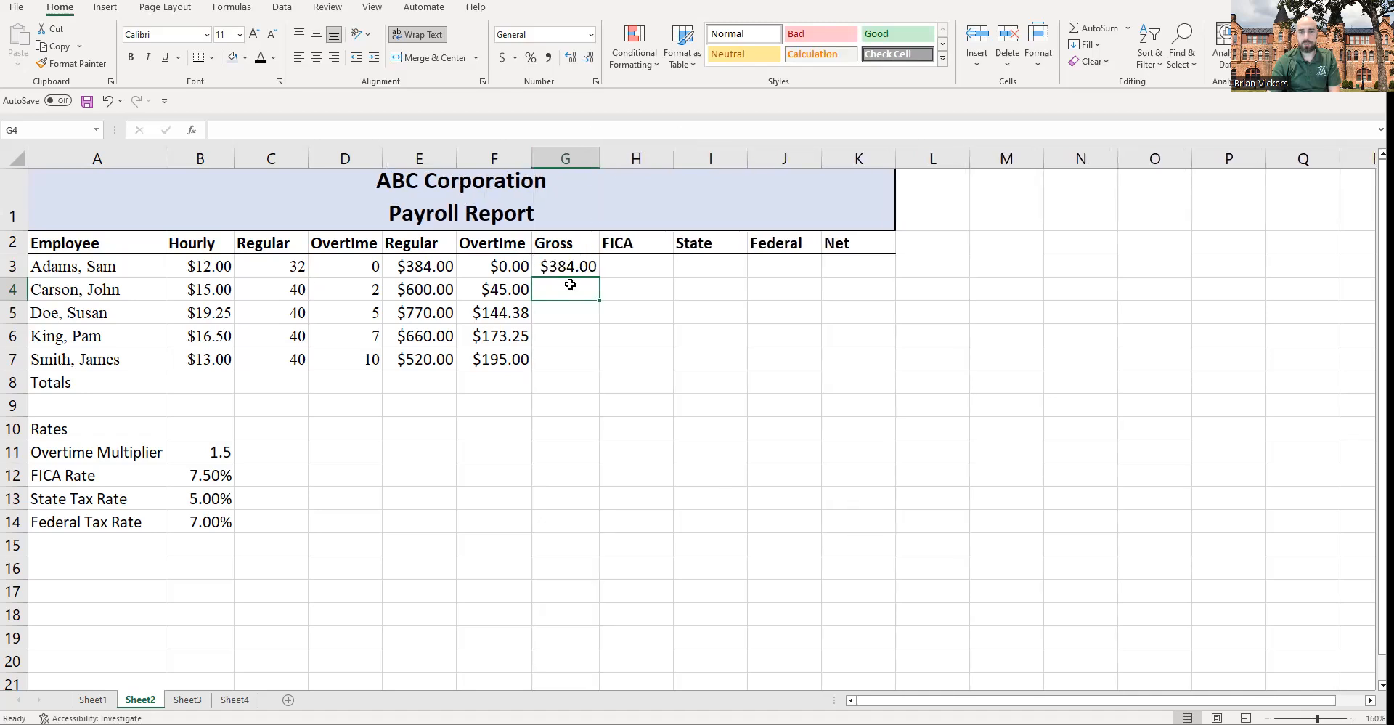
# Step: Replace the gross pay formula in G3 with =SUM(E3:F3)
pyautogui.click(569, 267)
pyautogui.click(429, 267)
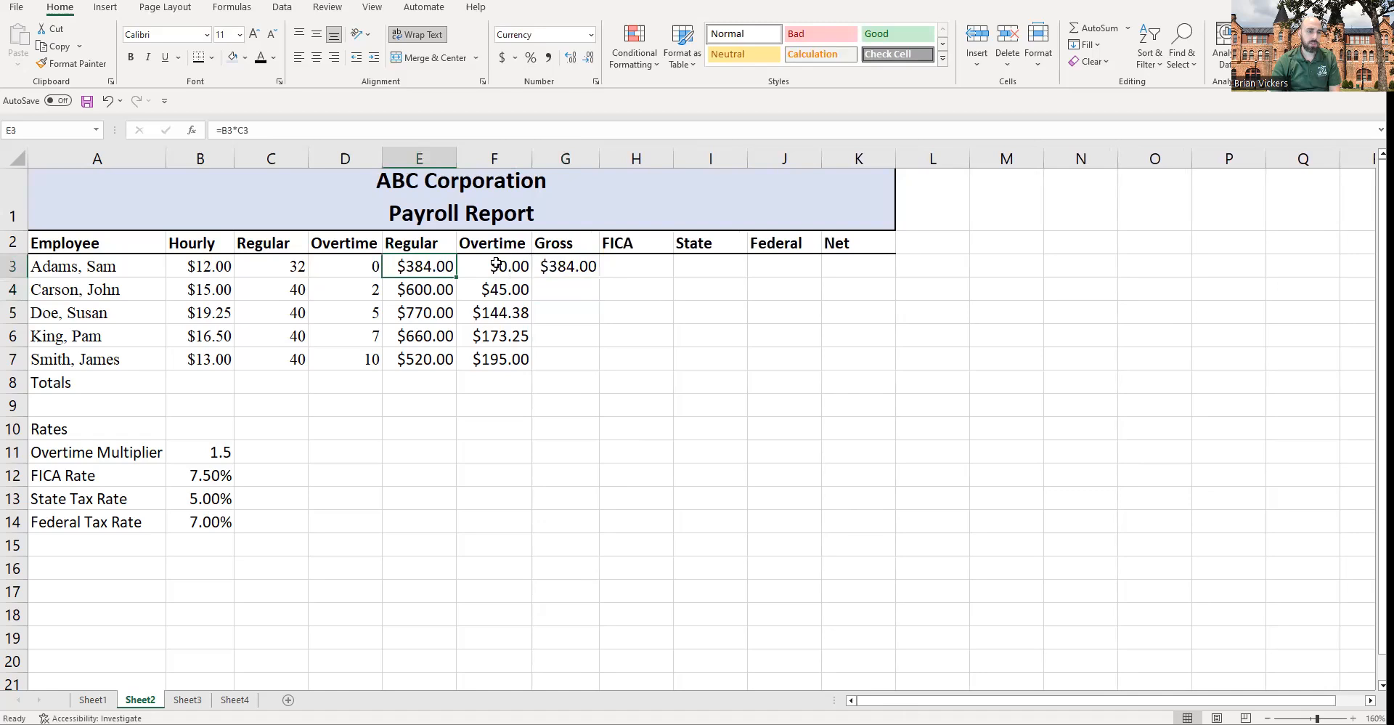
pyautogui.click(507, 267)
pyautogui.click(556, 266)
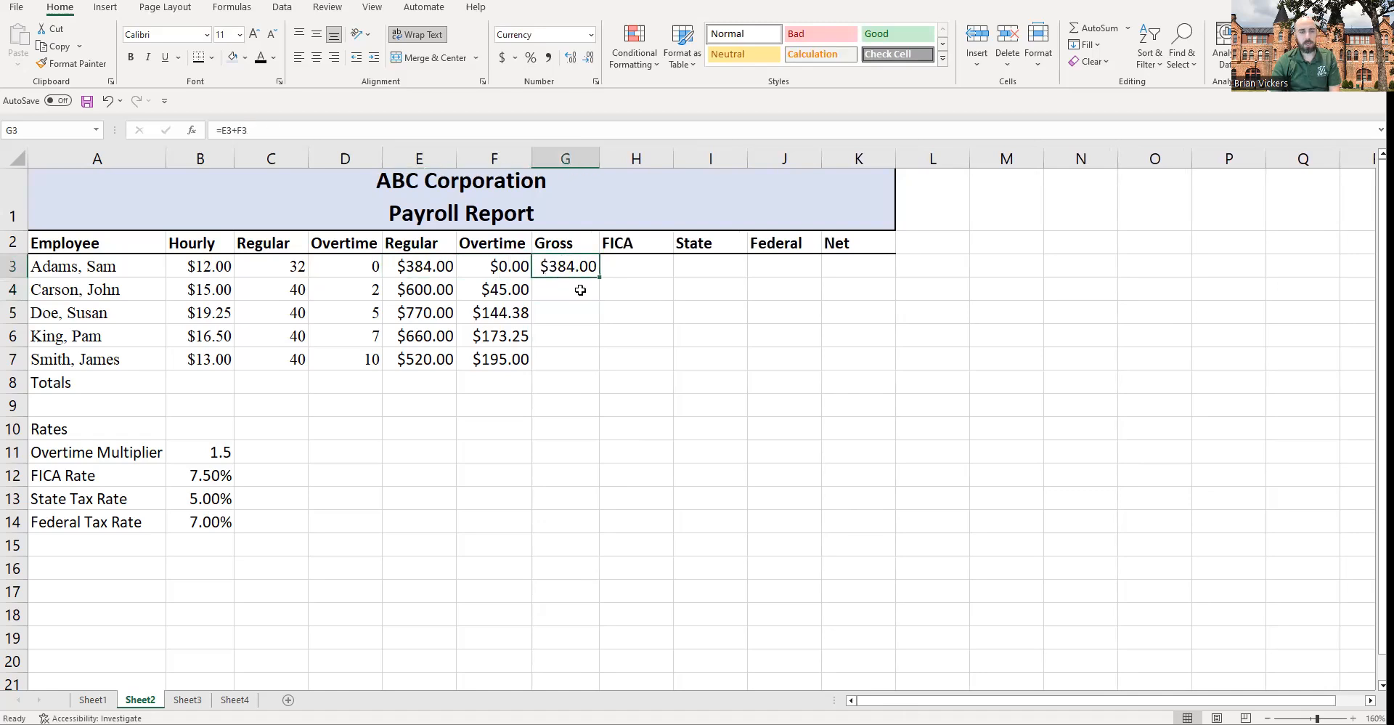
pyautogui.write('=sum')
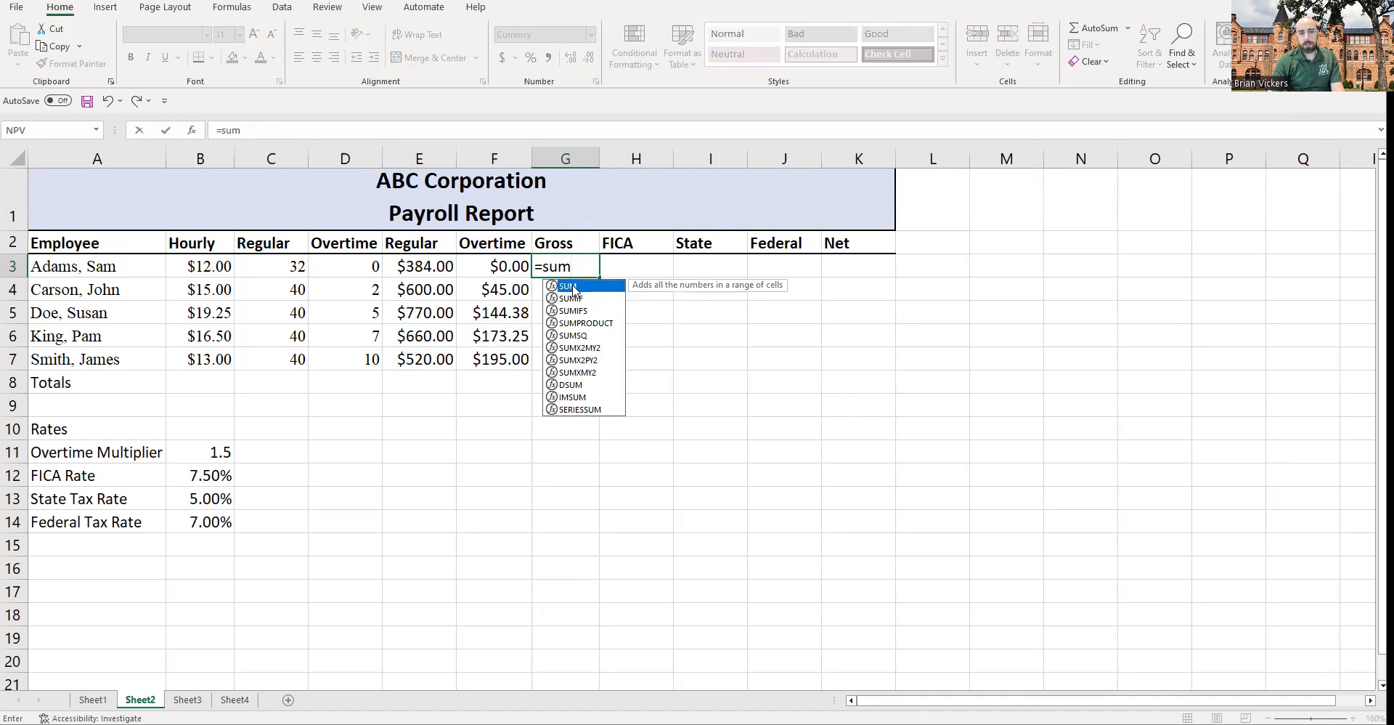
pyautogui.doubleClick(570, 286)
pyautogui.moveTo(438, 272); pyautogui.dragTo(479, 263)
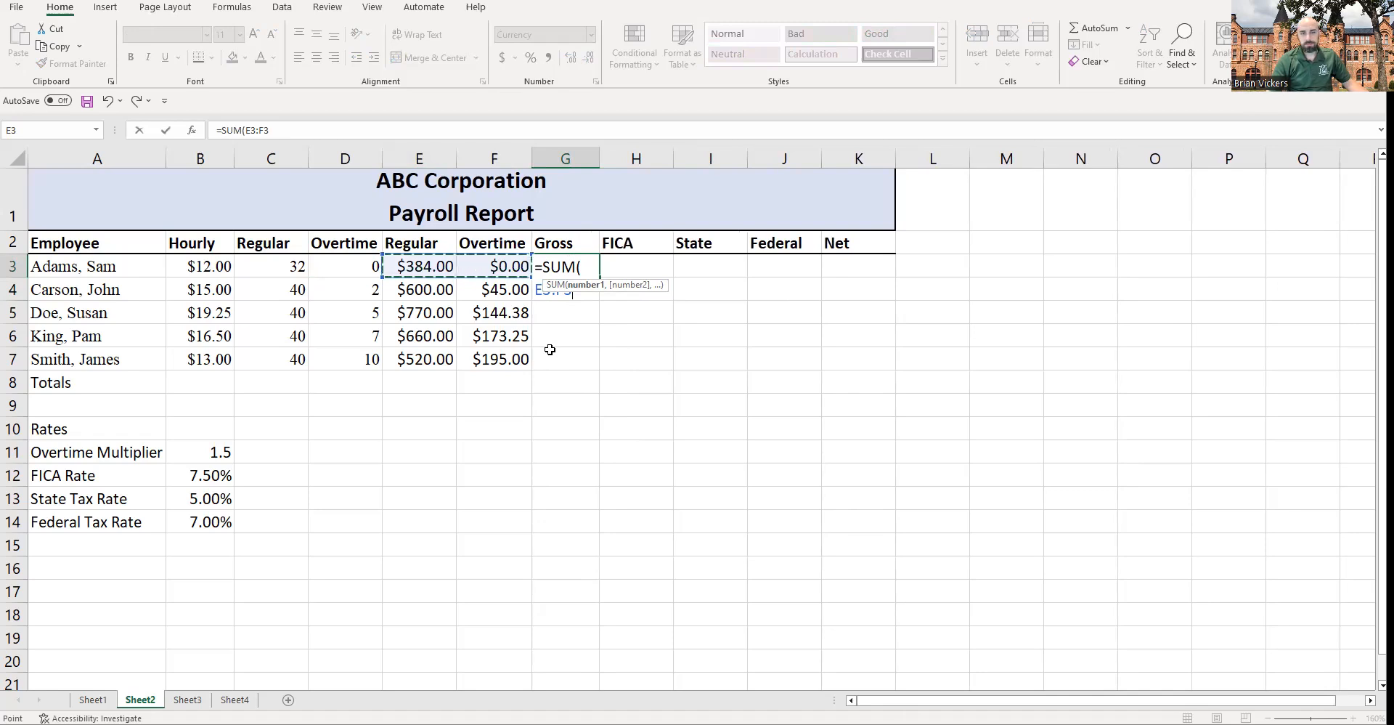
pyautogui.press('Return')
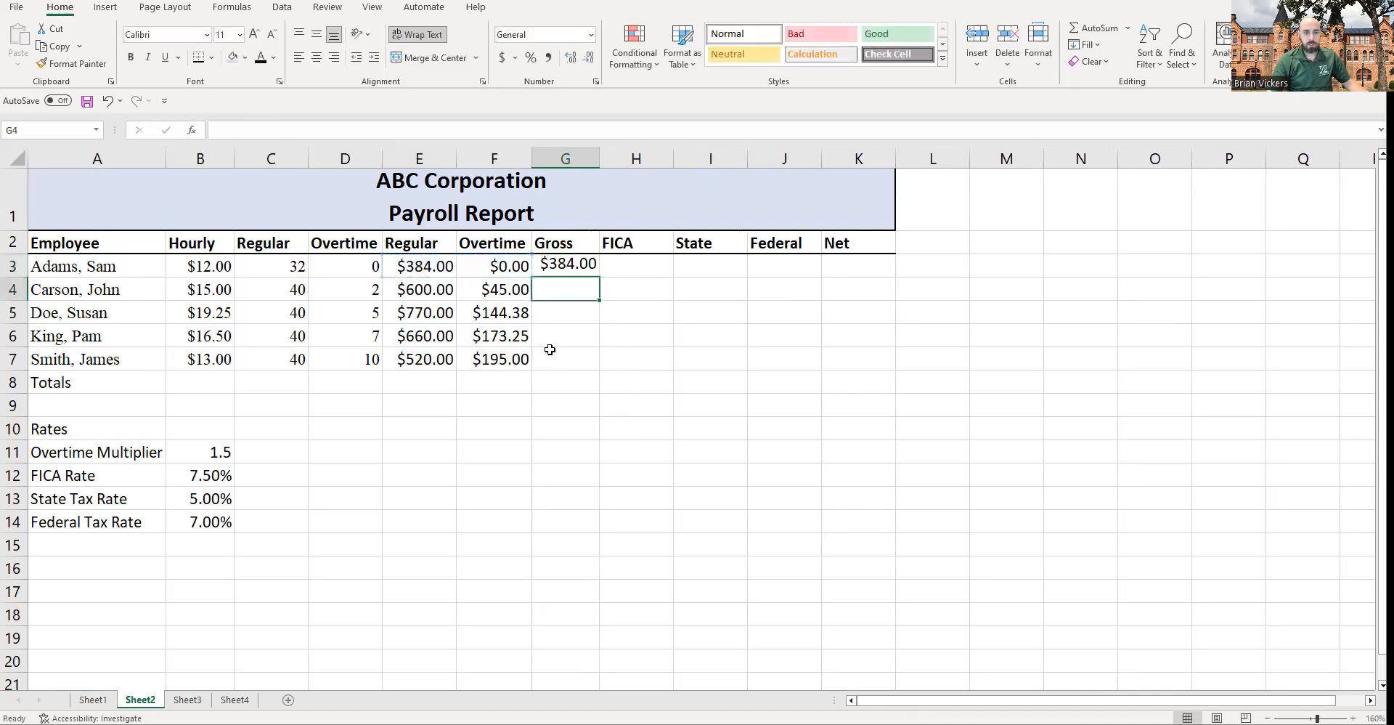
# Step: Fill the gross pay SUM formula from G3 down to G7
pyautogui.click(442, 269)
pyautogui.click(501, 267)
pyautogui.click(590, 268)
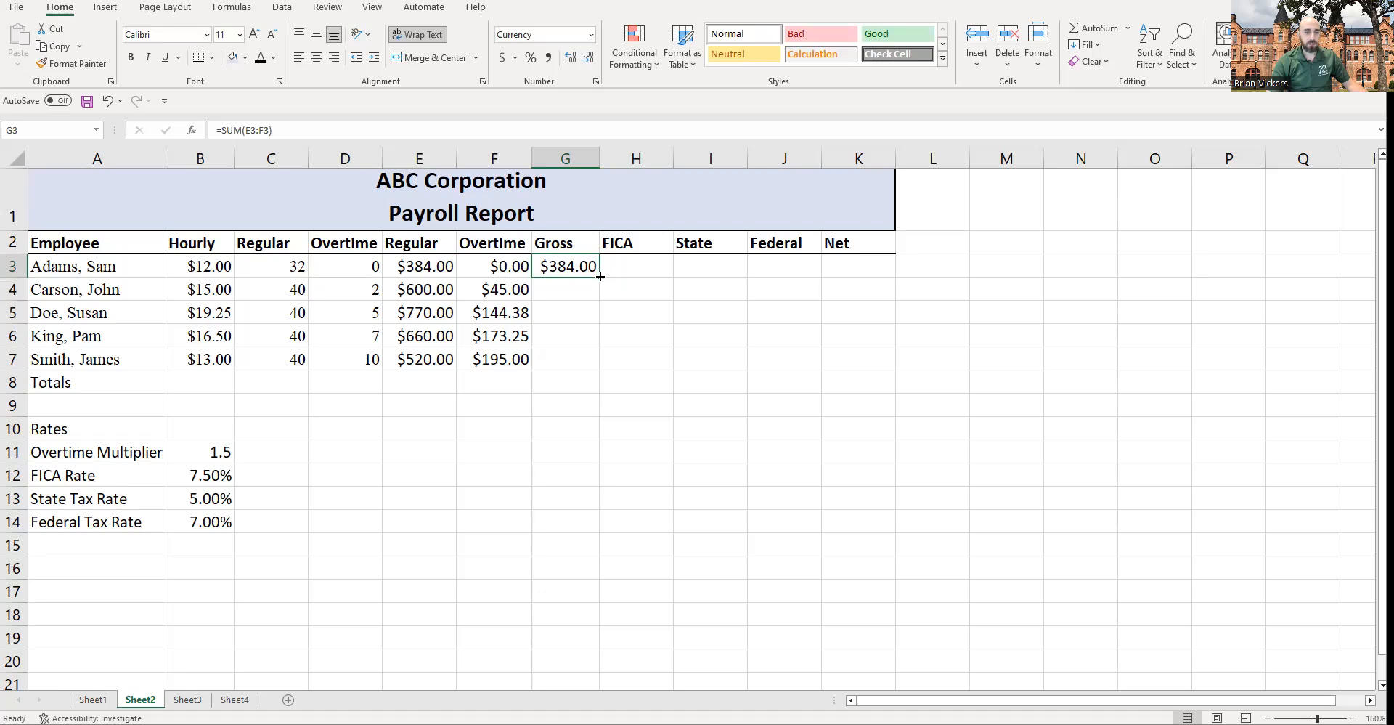
pyautogui.moveTo(424, 265); pyautogui.dragTo(505, 359)
pyautogui.moveTo(206, 431); pyautogui.dragTo(209, 528)
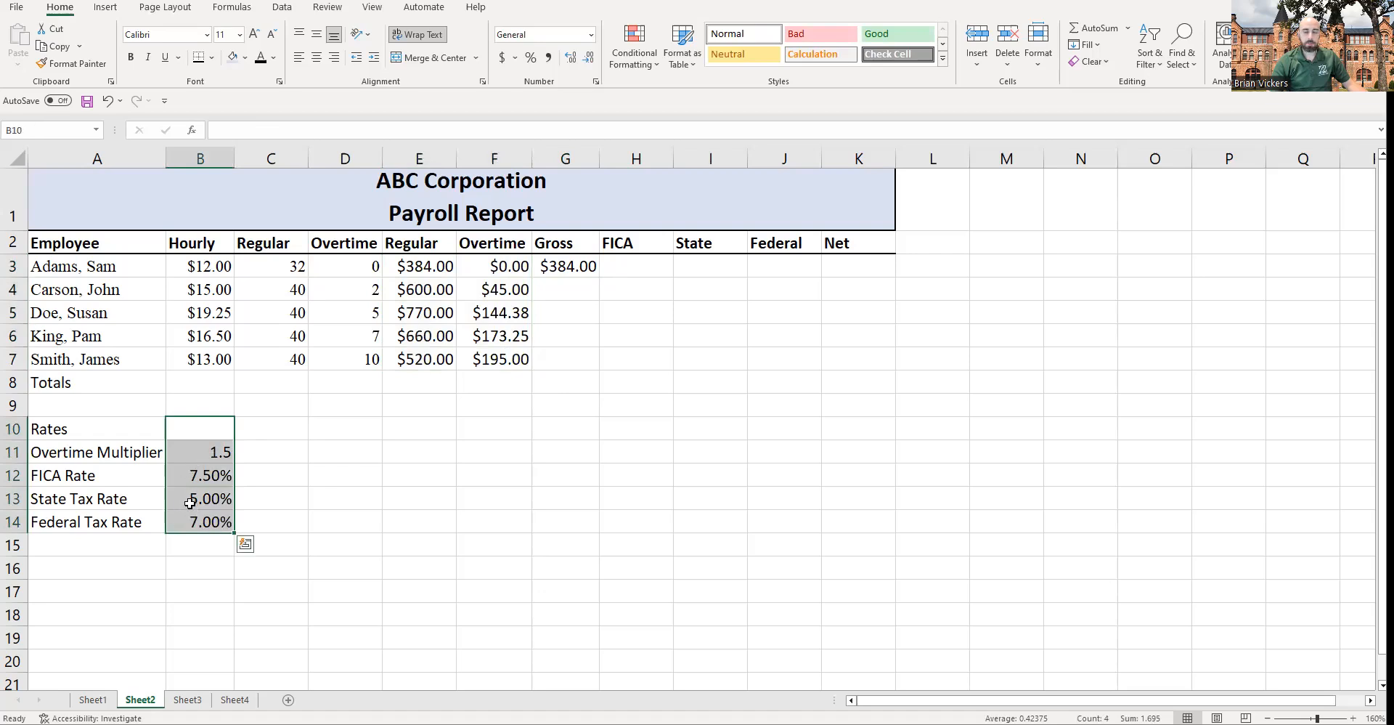
pyautogui.click(556, 274)
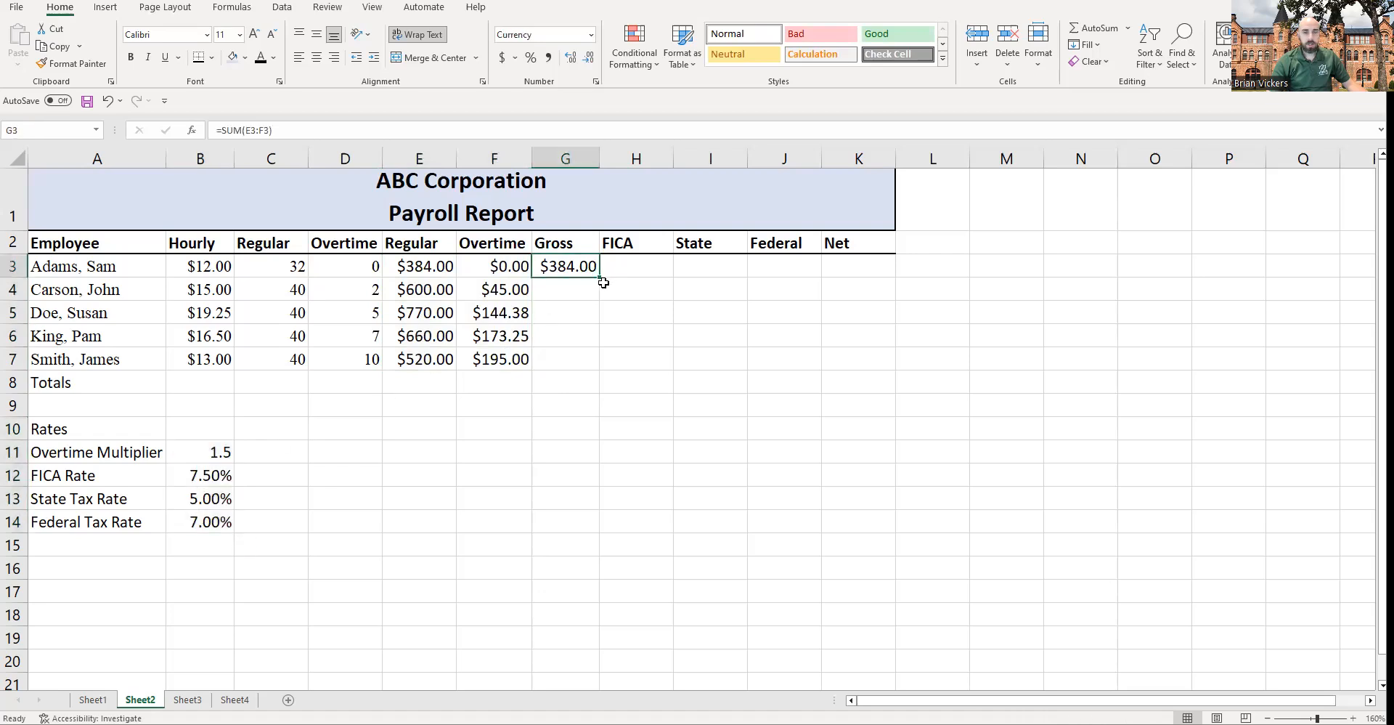
pyautogui.moveTo(600, 279); pyautogui.dragTo(601, 372)
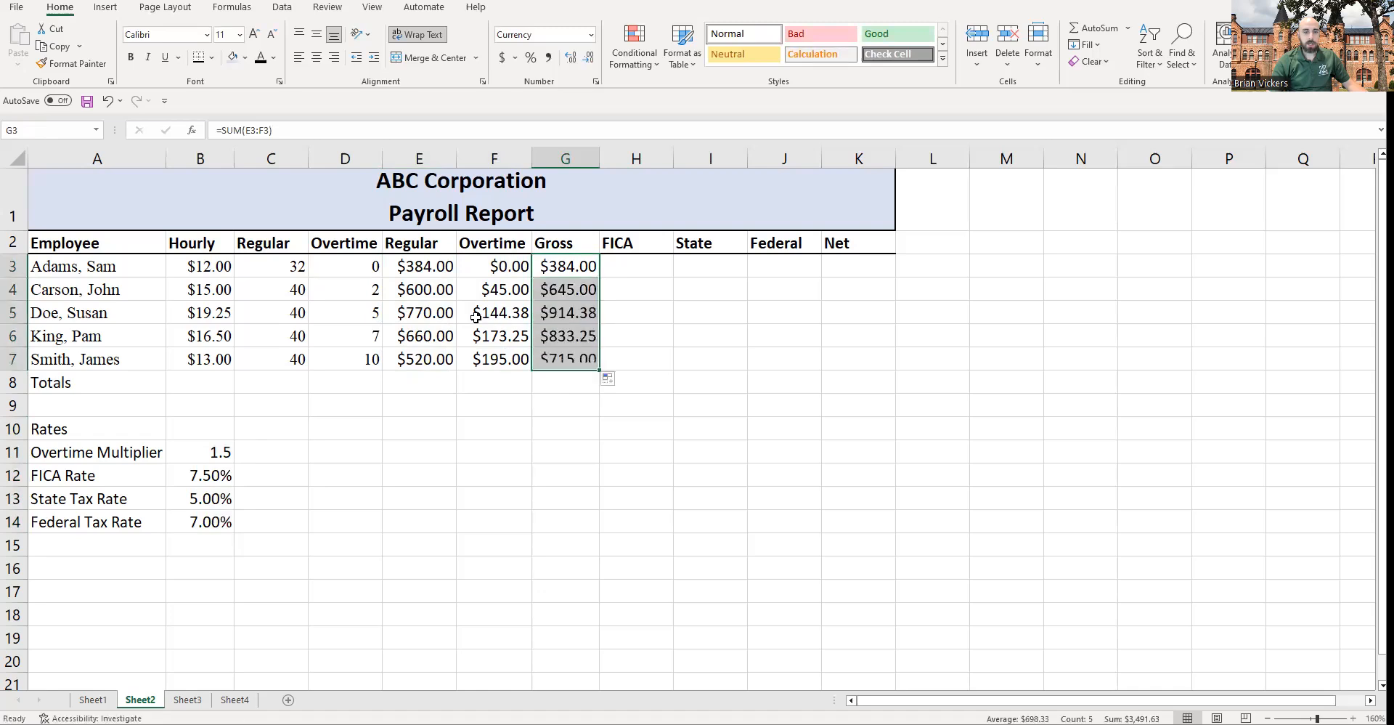
# Step: Inspect the overtime pay formulas and the FICA rate cell before building the FICA column
pyautogui.click(421, 285)
pyautogui.click(485, 289)
pyautogui.click(425, 294)
pyautogui.click(473, 290)
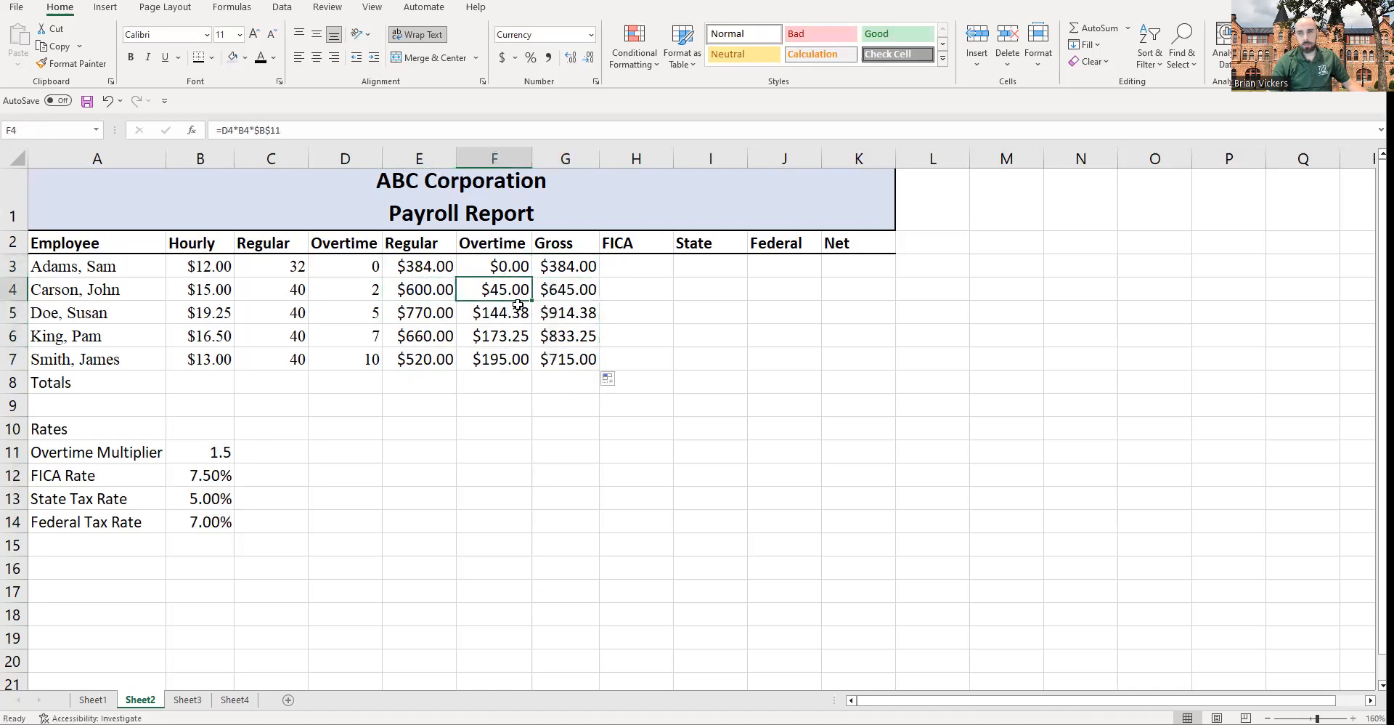
pyautogui.click(568, 294)
pyautogui.click(632, 270)
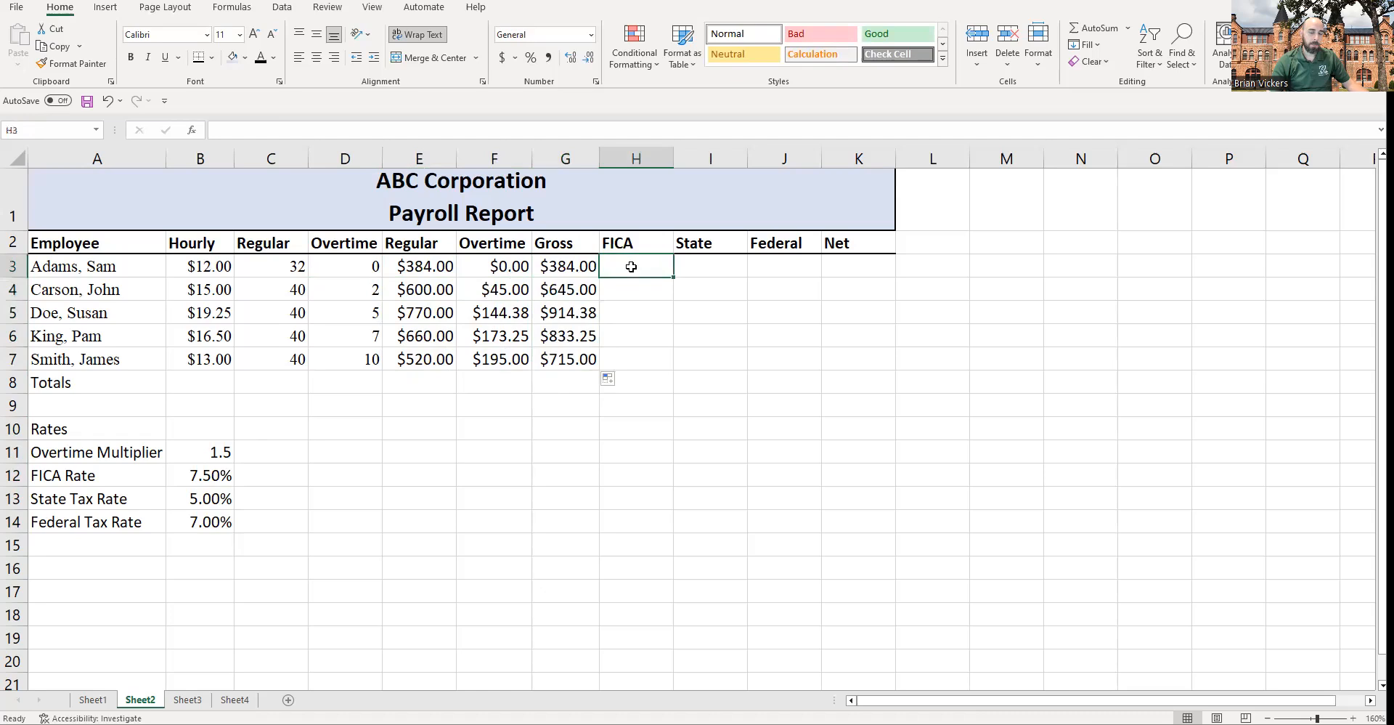
pyautogui.click(218, 476)
pyautogui.click(633, 266)
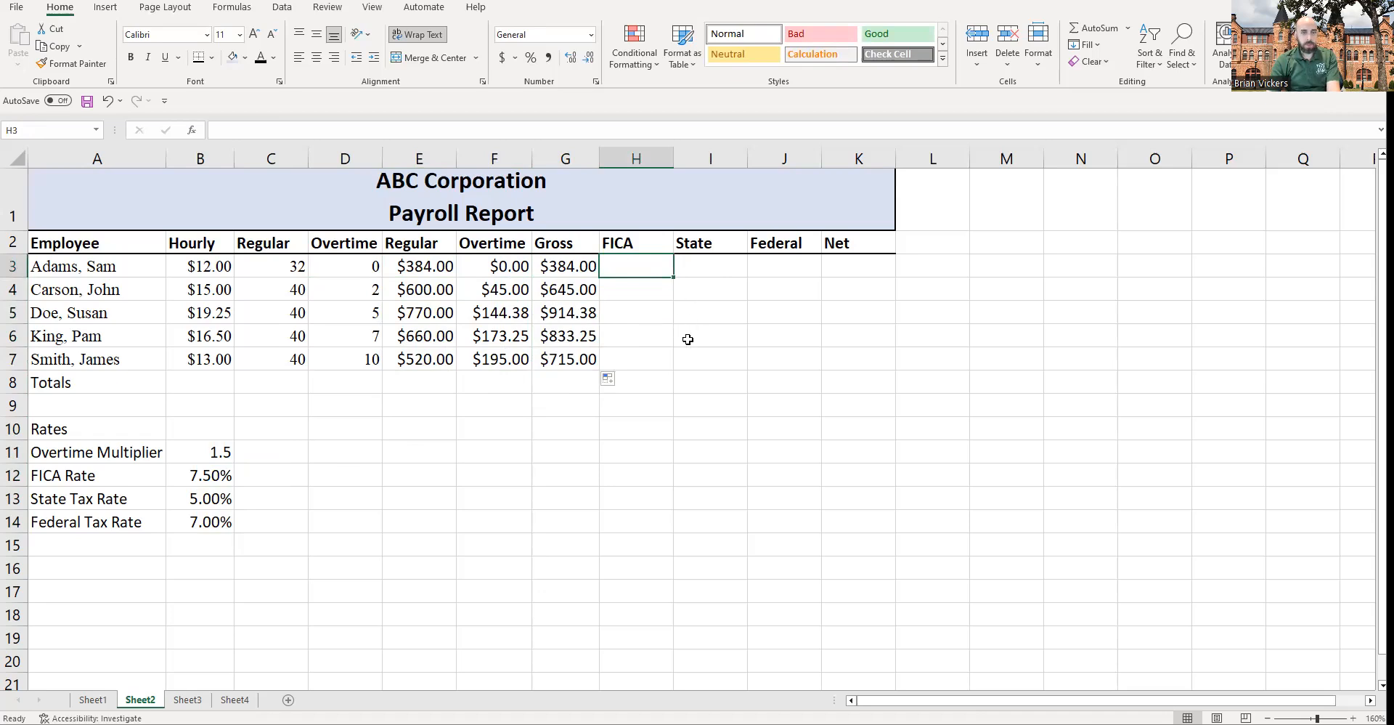
pyautogui.click(222, 468)
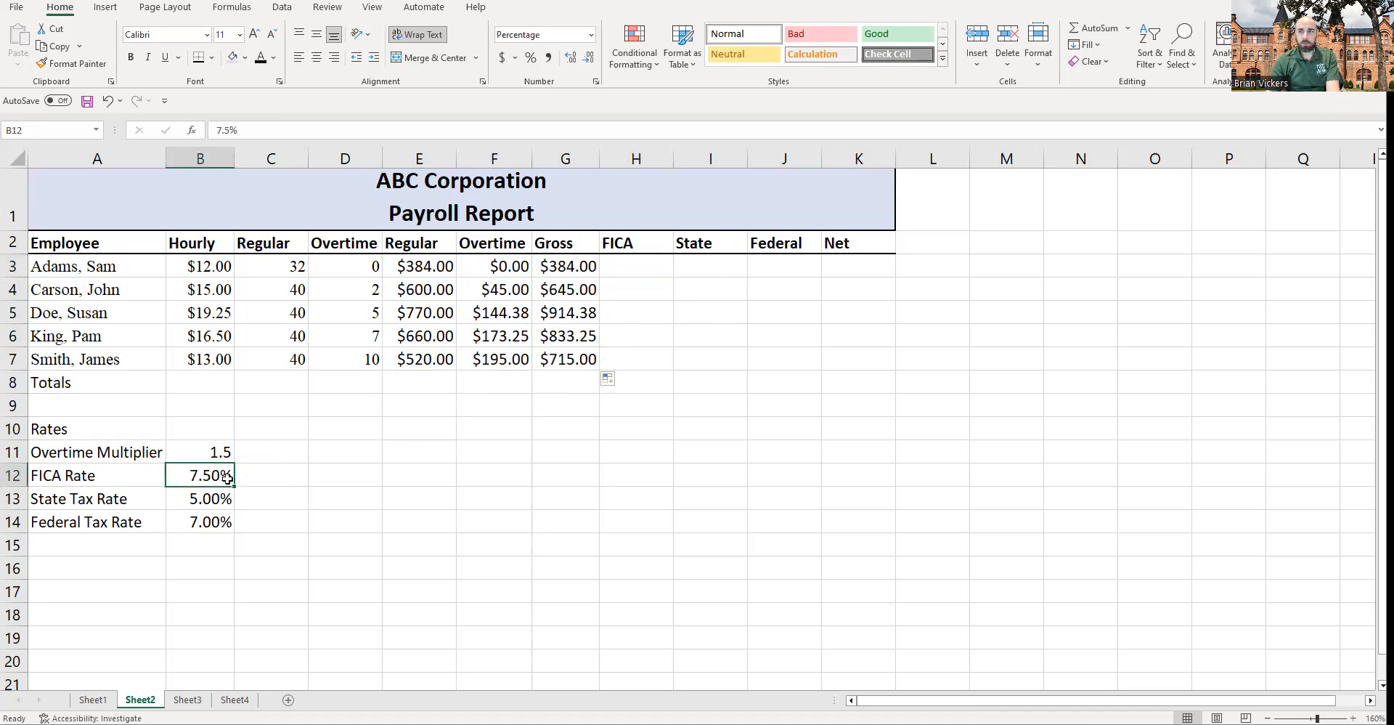
pyautogui.click(625, 305)
pyautogui.click(647, 266)
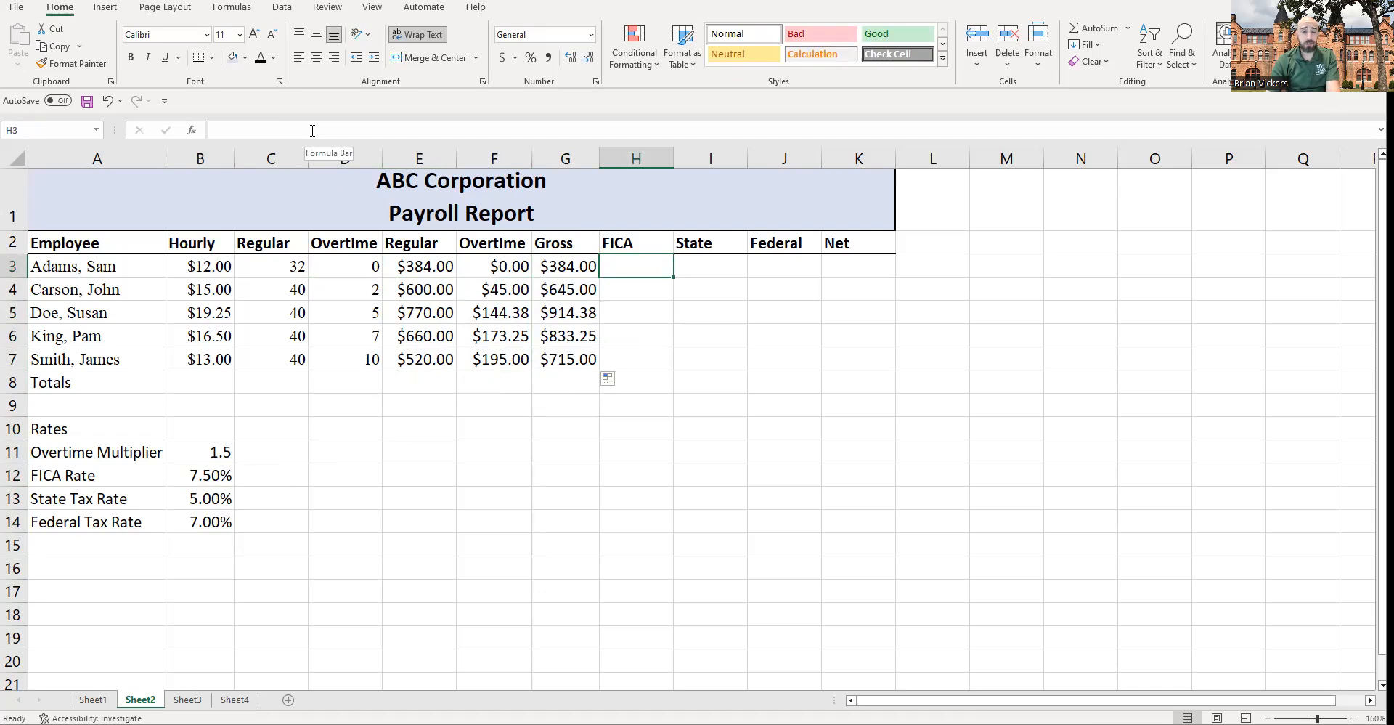
pyautogui.write('=')
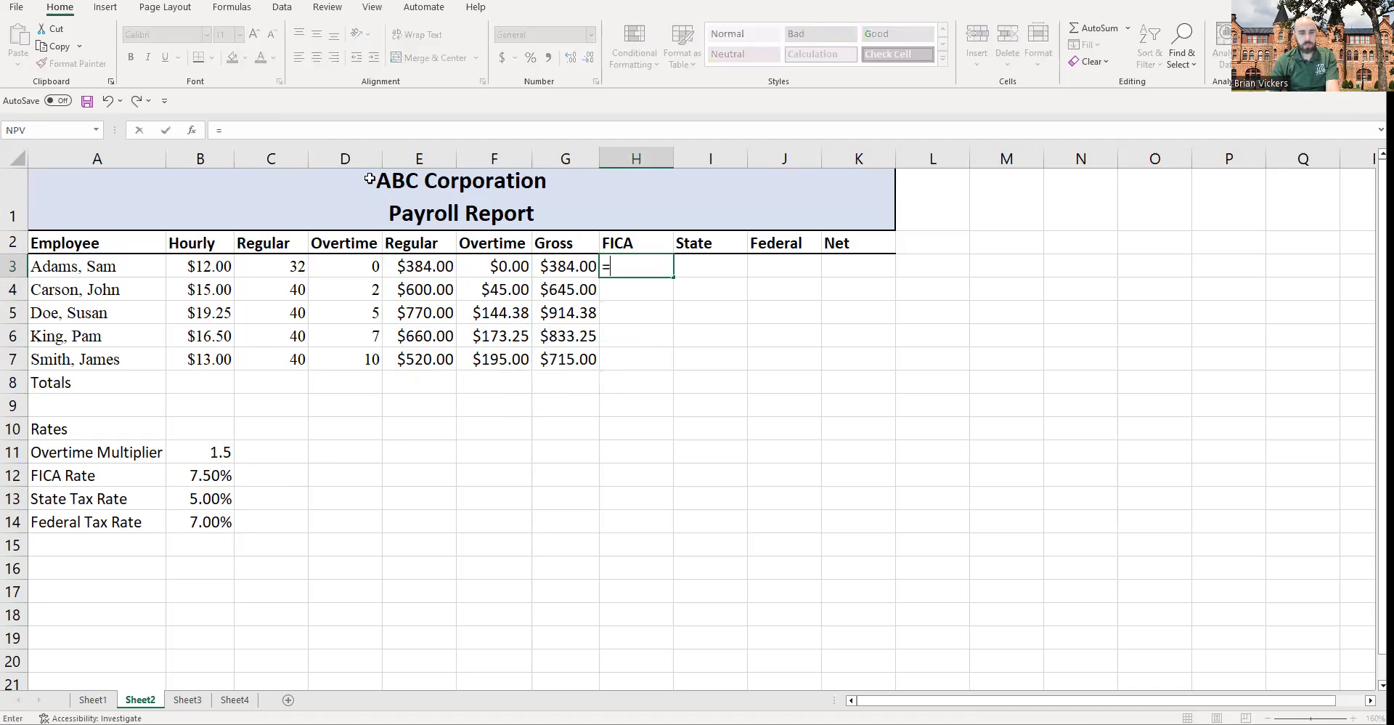
pyautogui.click(576, 266)
pyautogui.write('*')
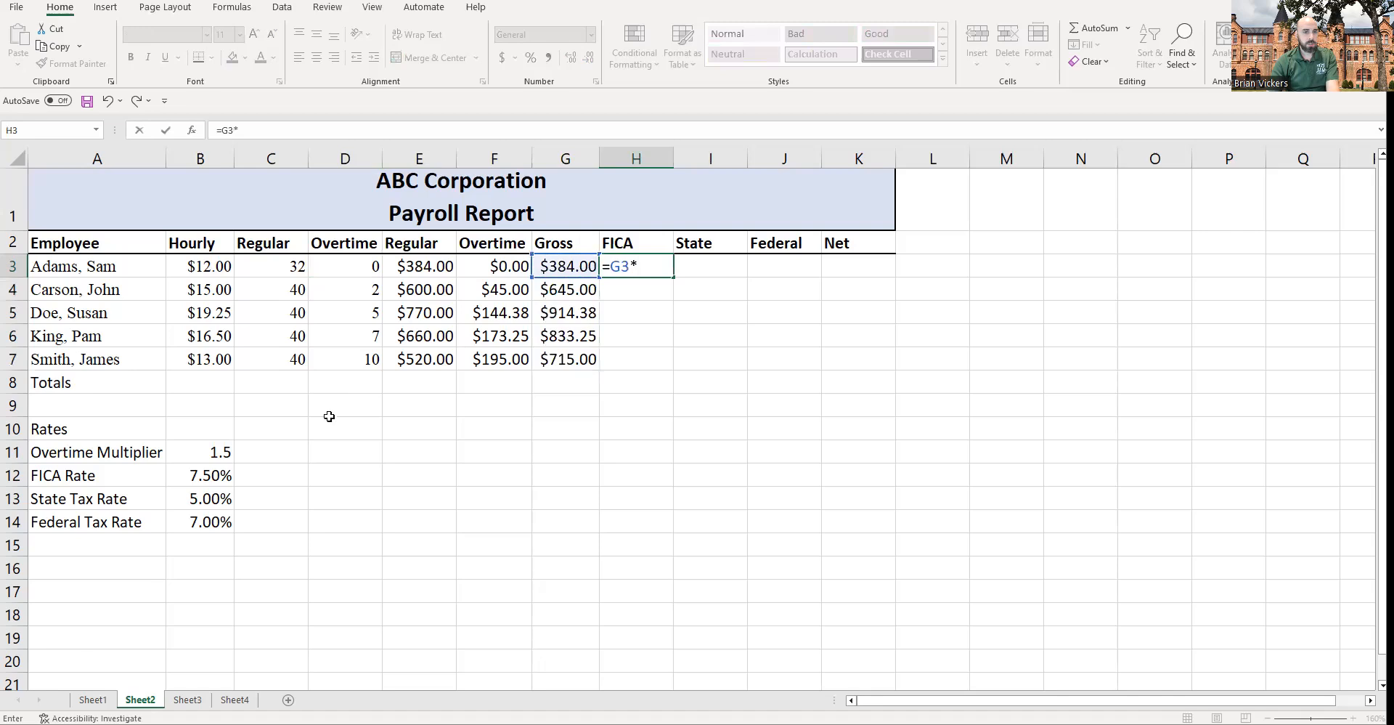
pyautogui.click(207, 479)
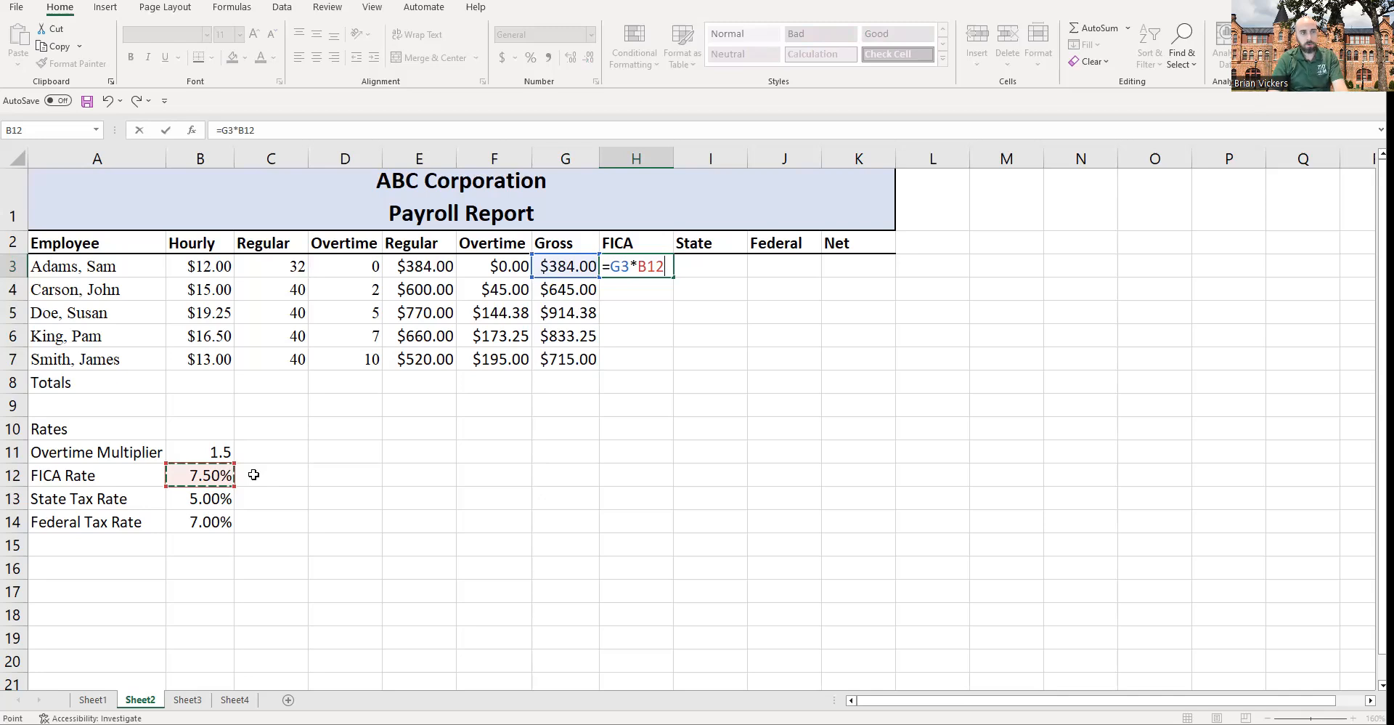
pyautogui.press('F2')
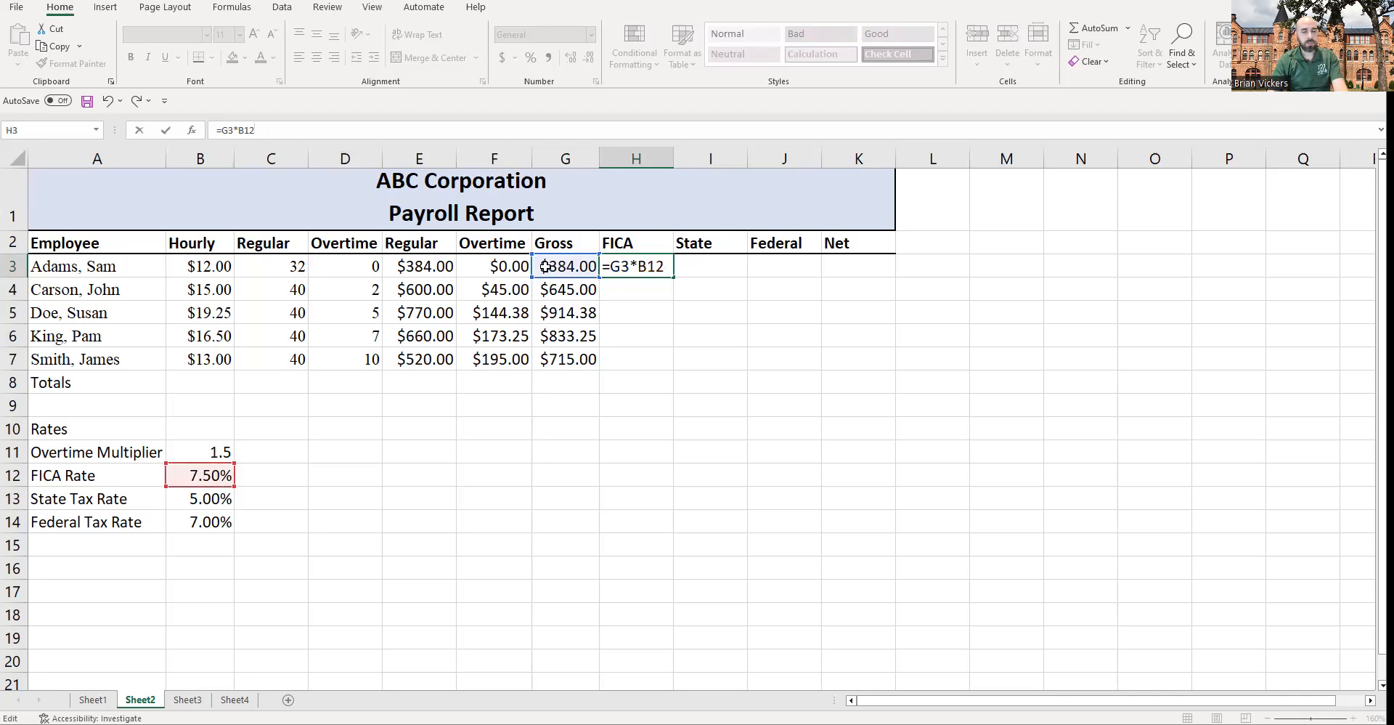
pyautogui.press('Escape')
pyautogui.write('=')
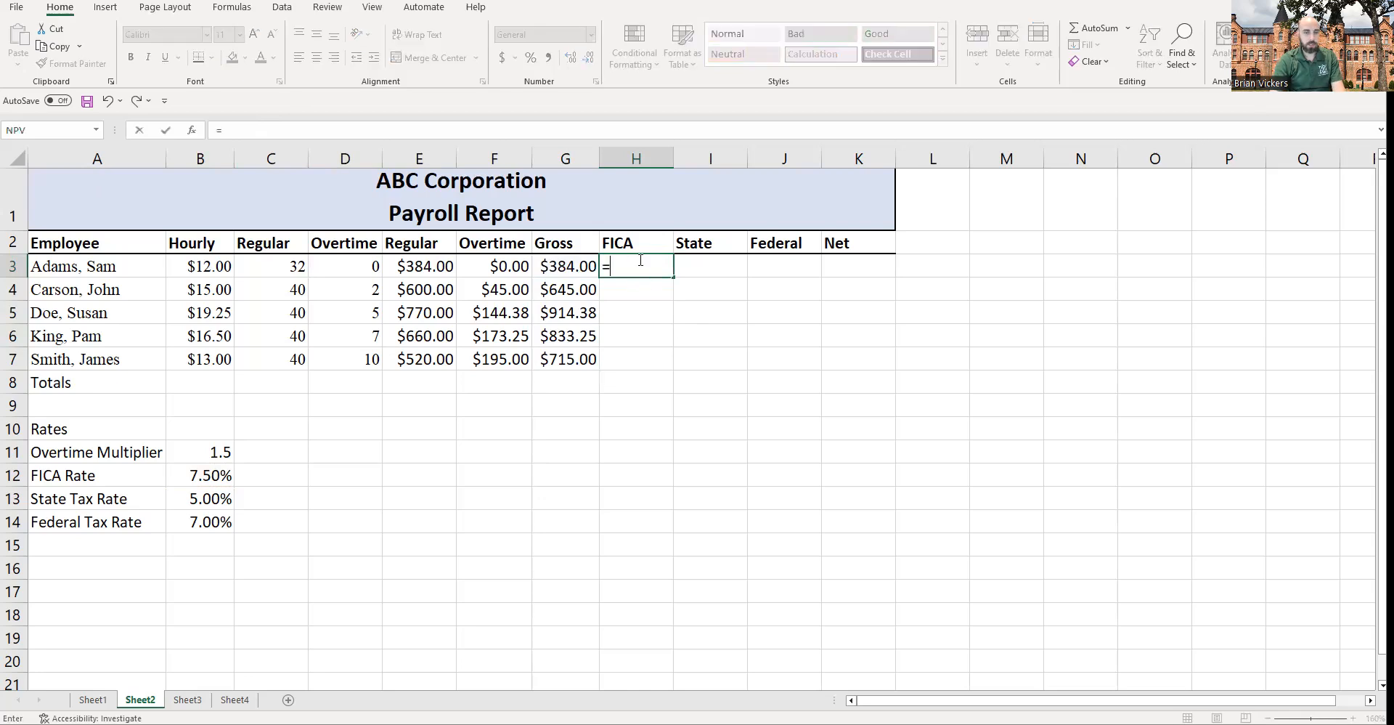
pyautogui.click(581, 261)
pyautogui.write('*')
pyautogui.click(211, 479)
pyautogui.press('F4')
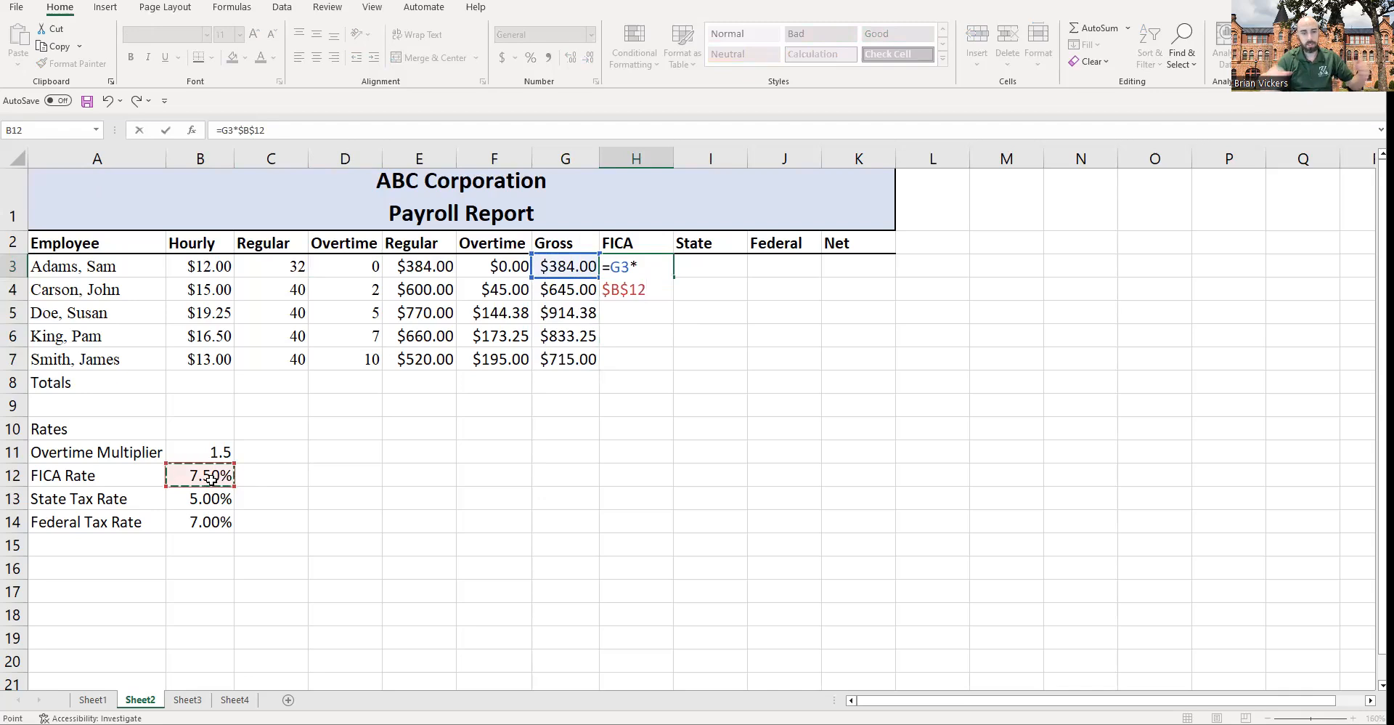
pyautogui.press('Escape')
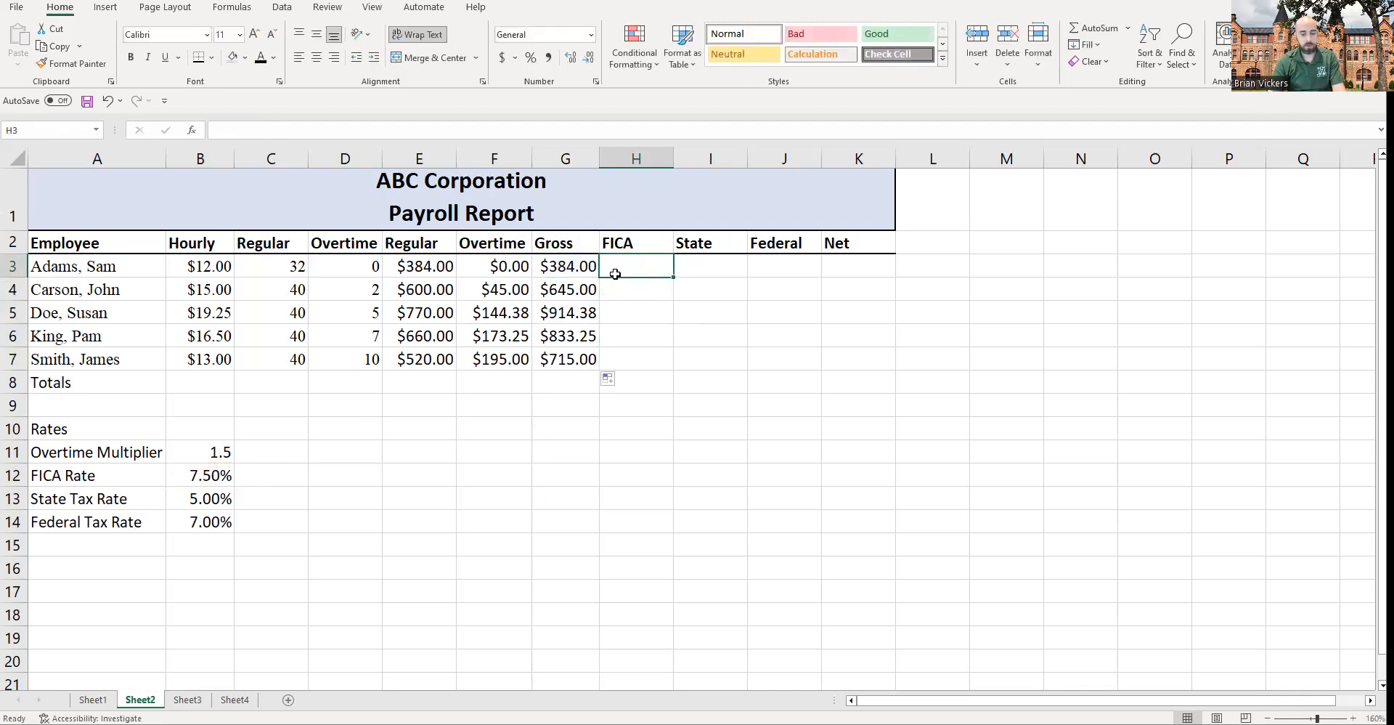
# Step: Enter a FICA formula in H3 multiplying gross pay G3 by the absolute FICA rate $B$12
pyautogui.write('=')
pyautogui.click(535, 266)
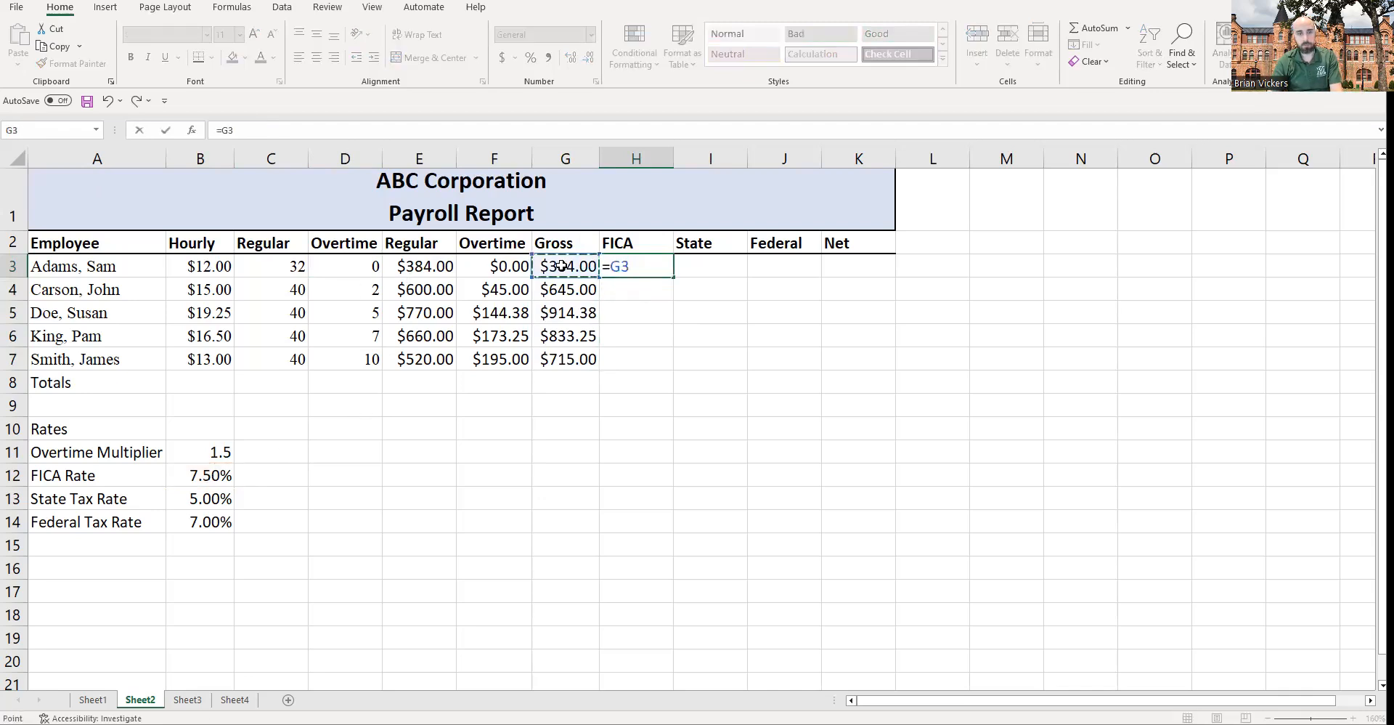
pyautogui.write('*')
pyautogui.moveTo(204, 476); pyautogui.dragTo(833, 489)
pyautogui.press('F4')
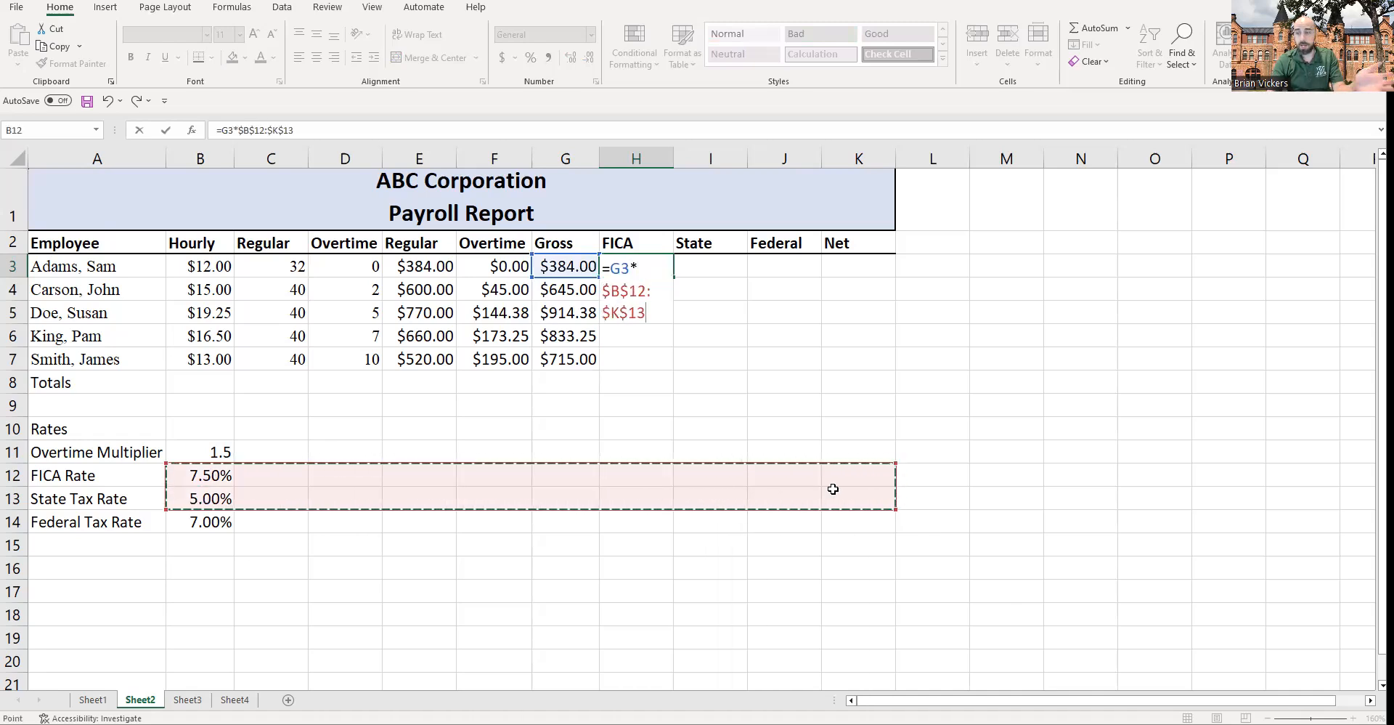
pyautogui.moveTo(896, 509); pyautogui.dragTo(213, 492)
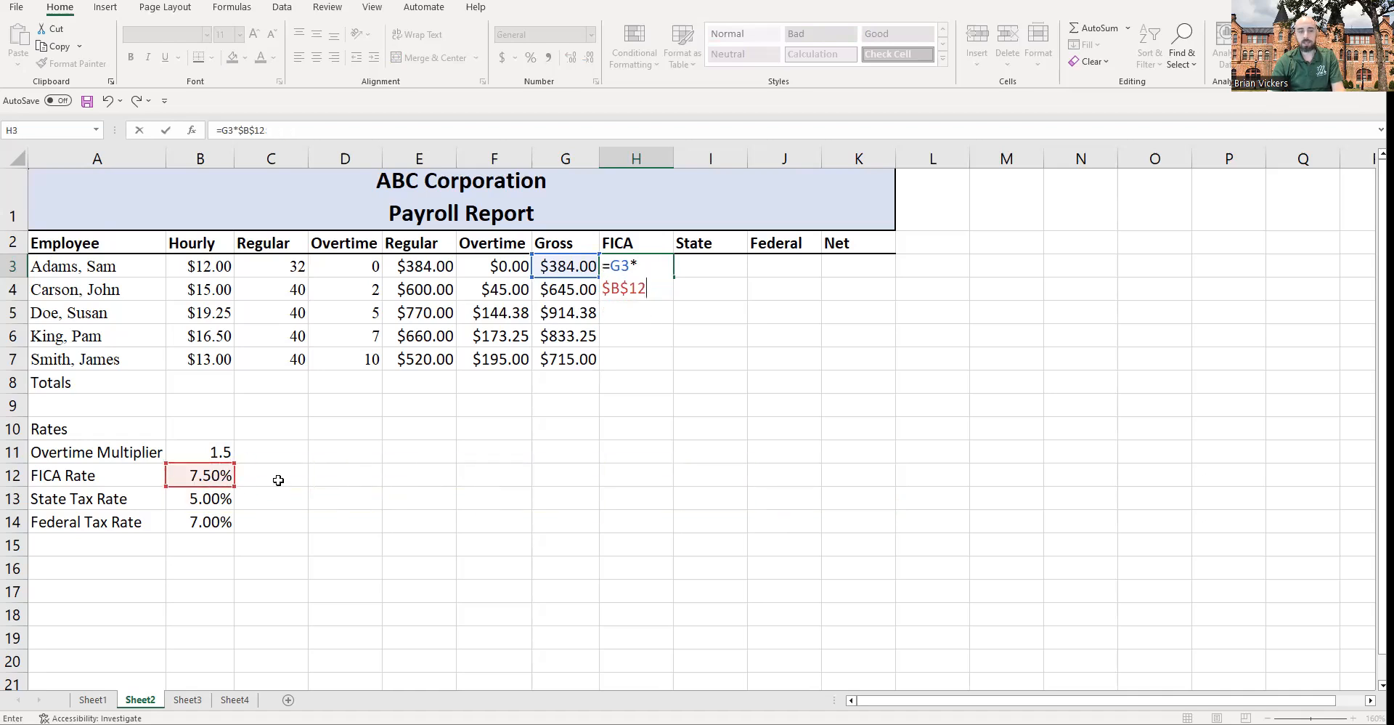
pyautogui.press('Return')
pyautogui.click(634, 268)
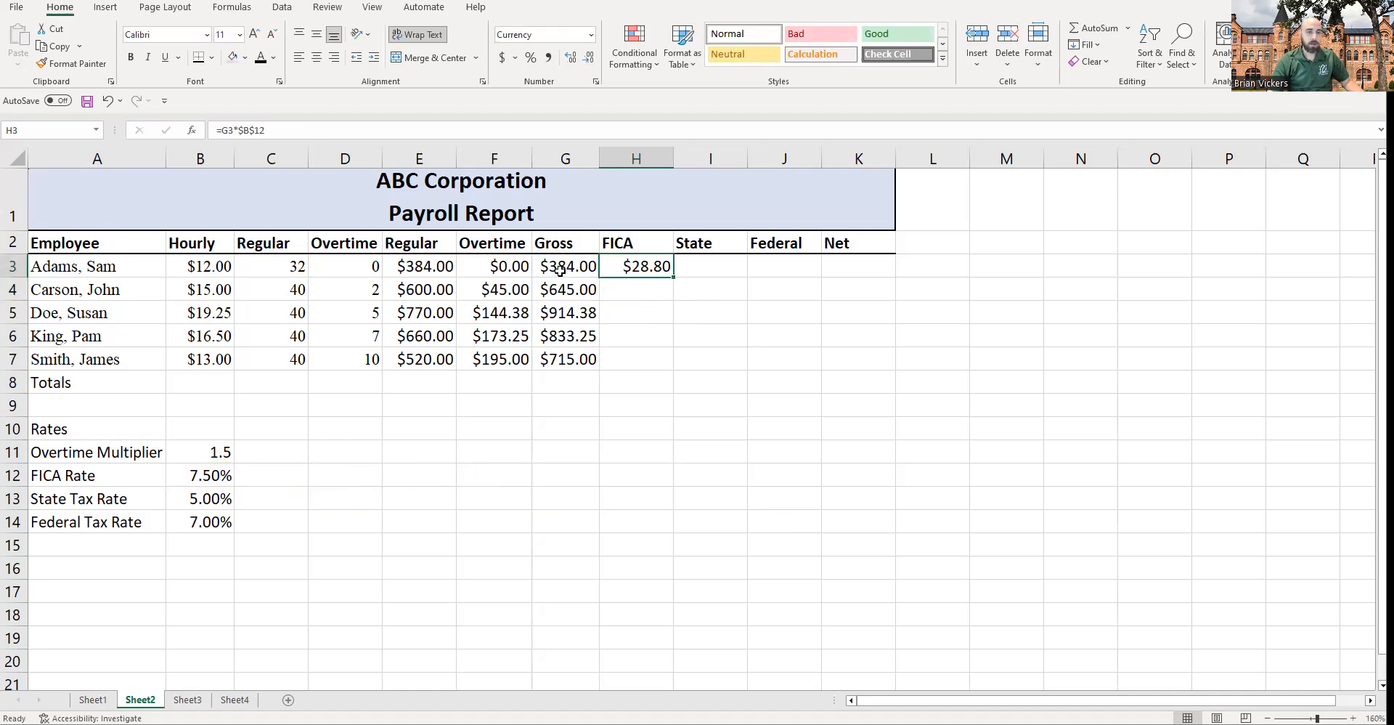
# Step: Fill the FICA formula from H3 down to H7
pyautogui.click(227, 474)
pyautogui.click(640, 265)
pyautogui.moveTo(676, 279); pyautogui.dragTo(671, 368)
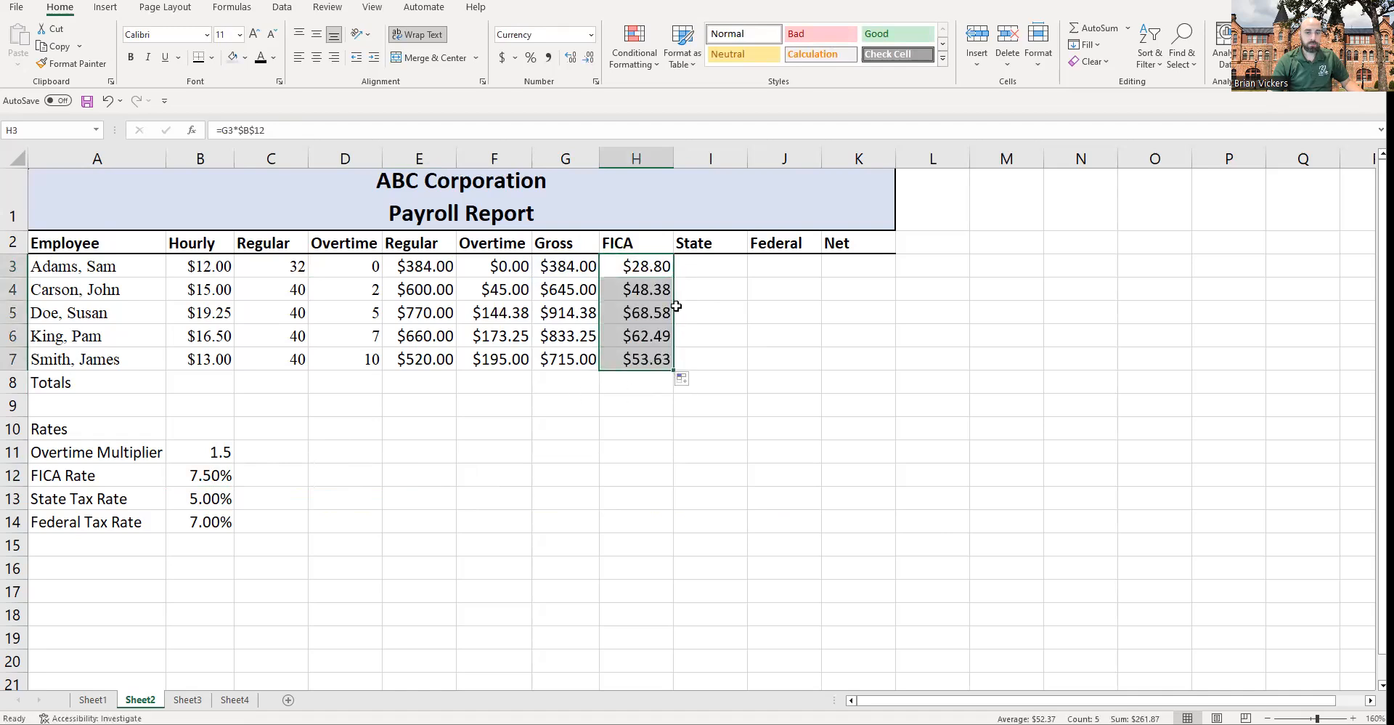
pyautogui.click(712, 290)
# Step: Enter the state tax formula =G3*$B$13 in I3 and fill it down to I7
pyautogui.click(710, 265)
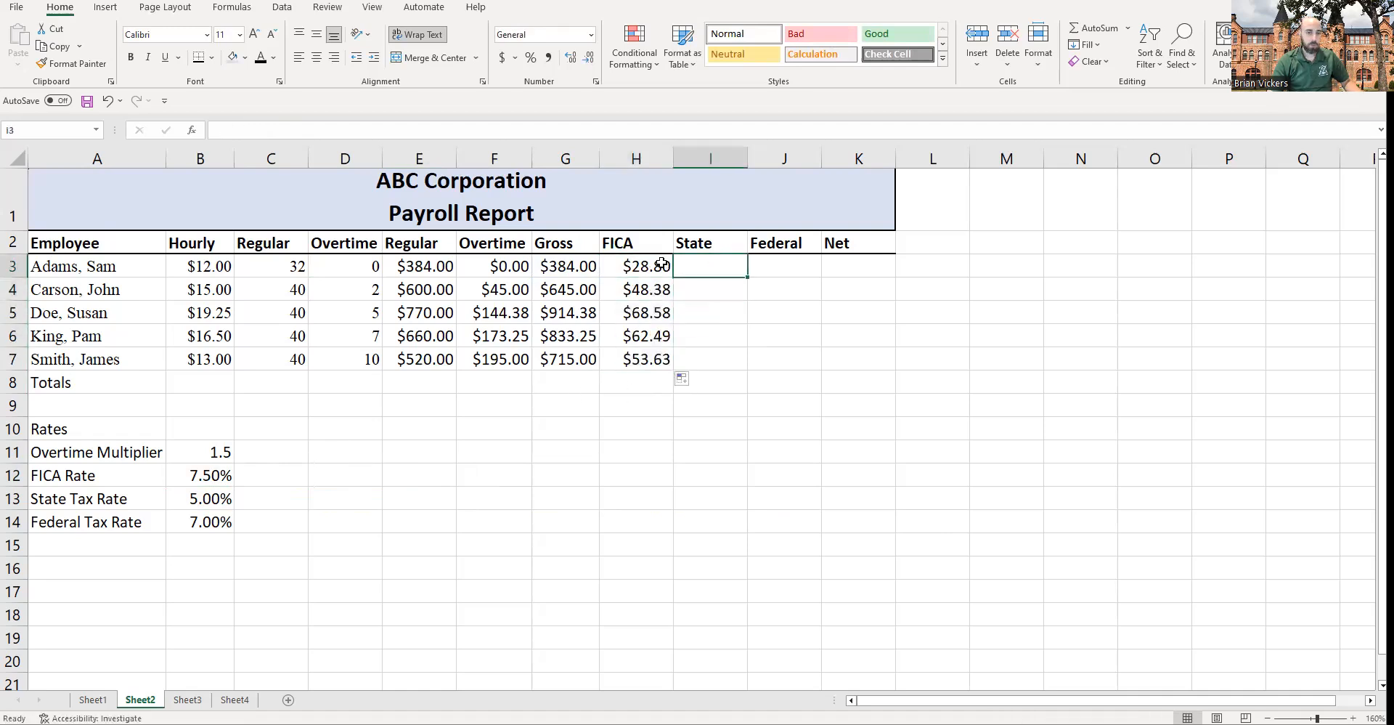
pyautogui.write('=')
pyautogui.click(568, 267)
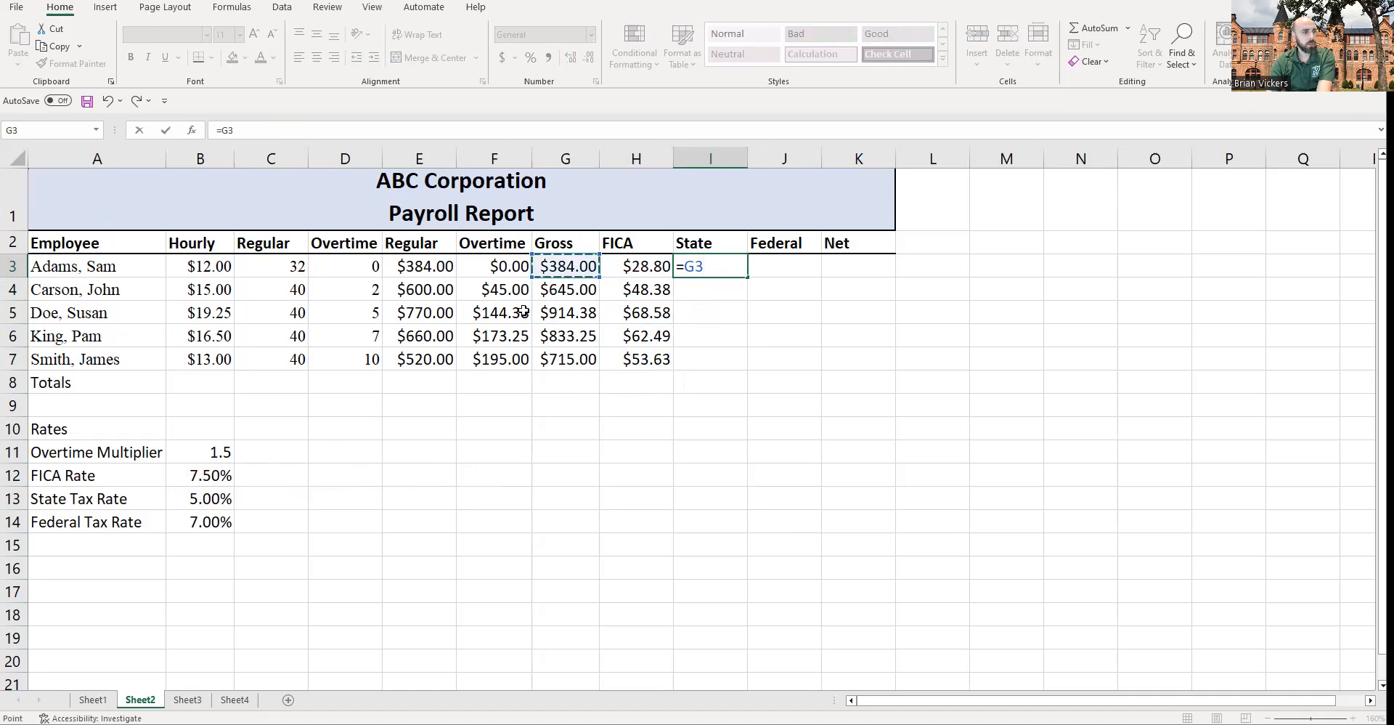
pyautogui.write('*')
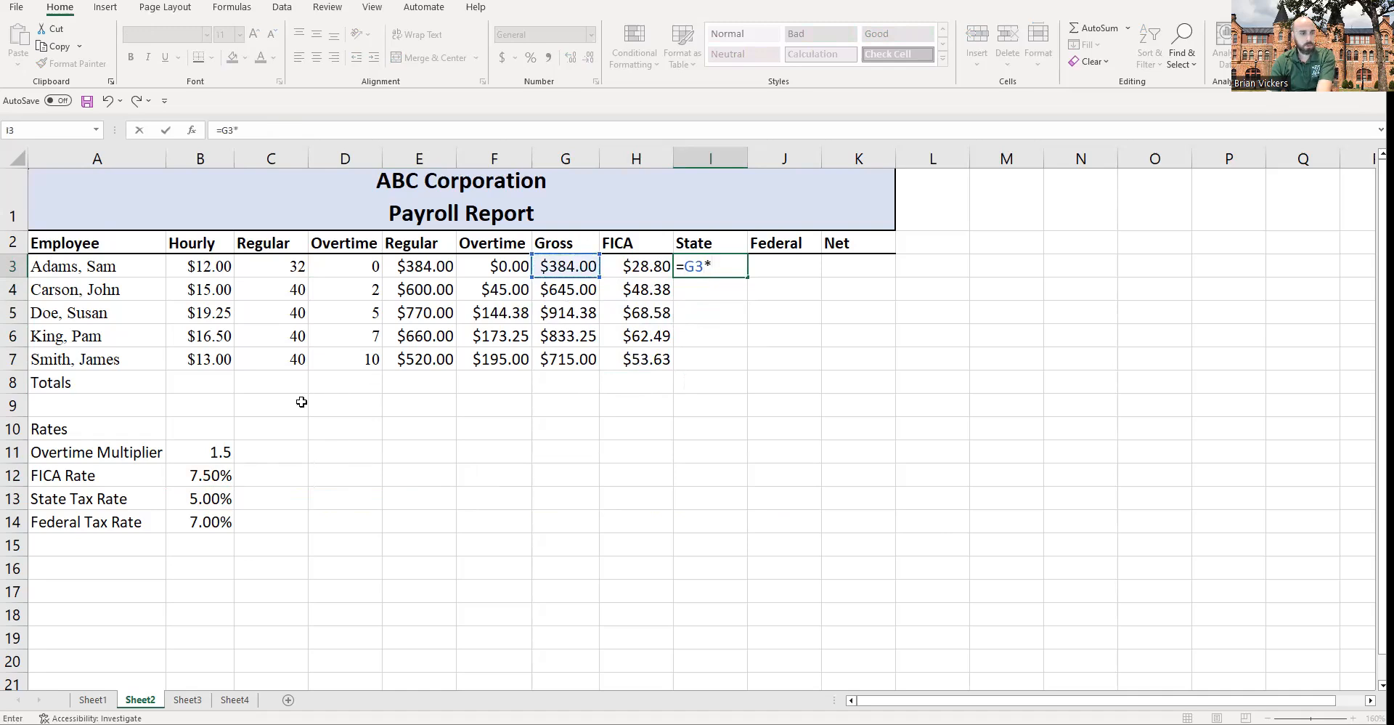
pyautogui.click(210, 493)
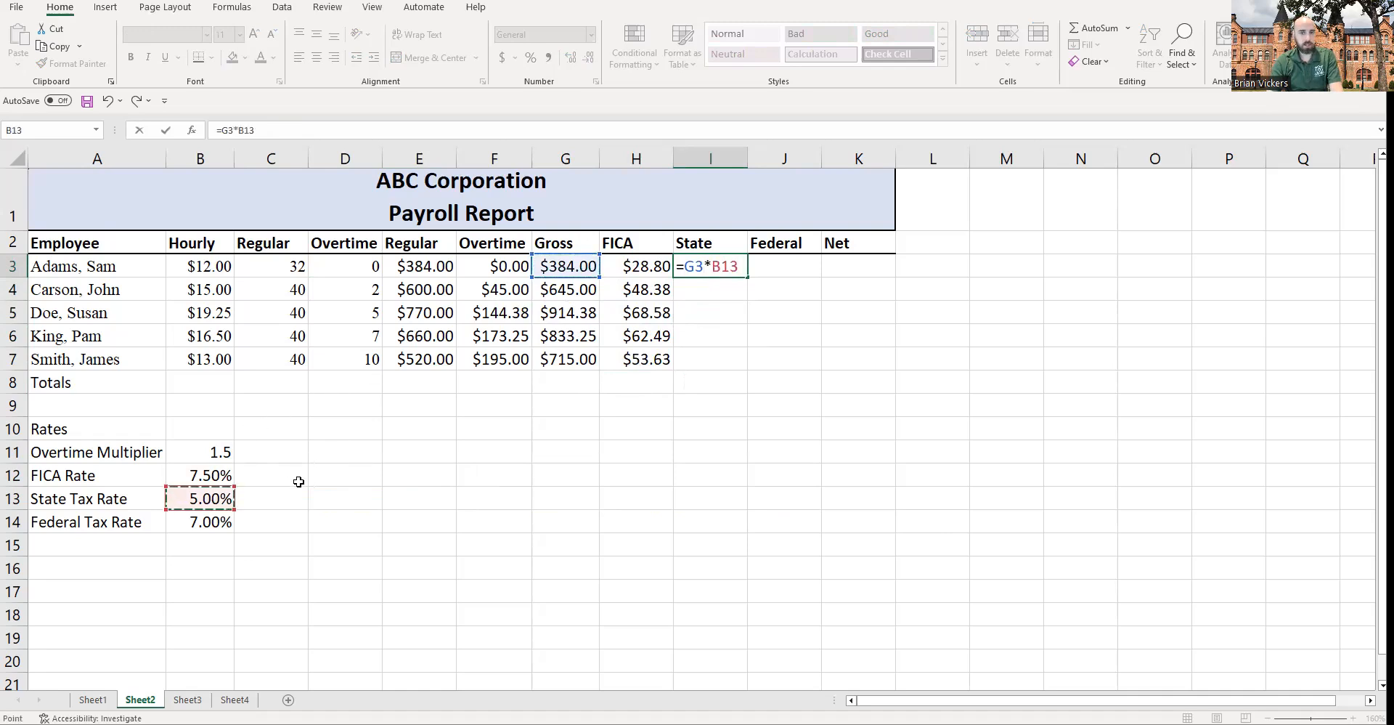
pyautogui.press('F4')
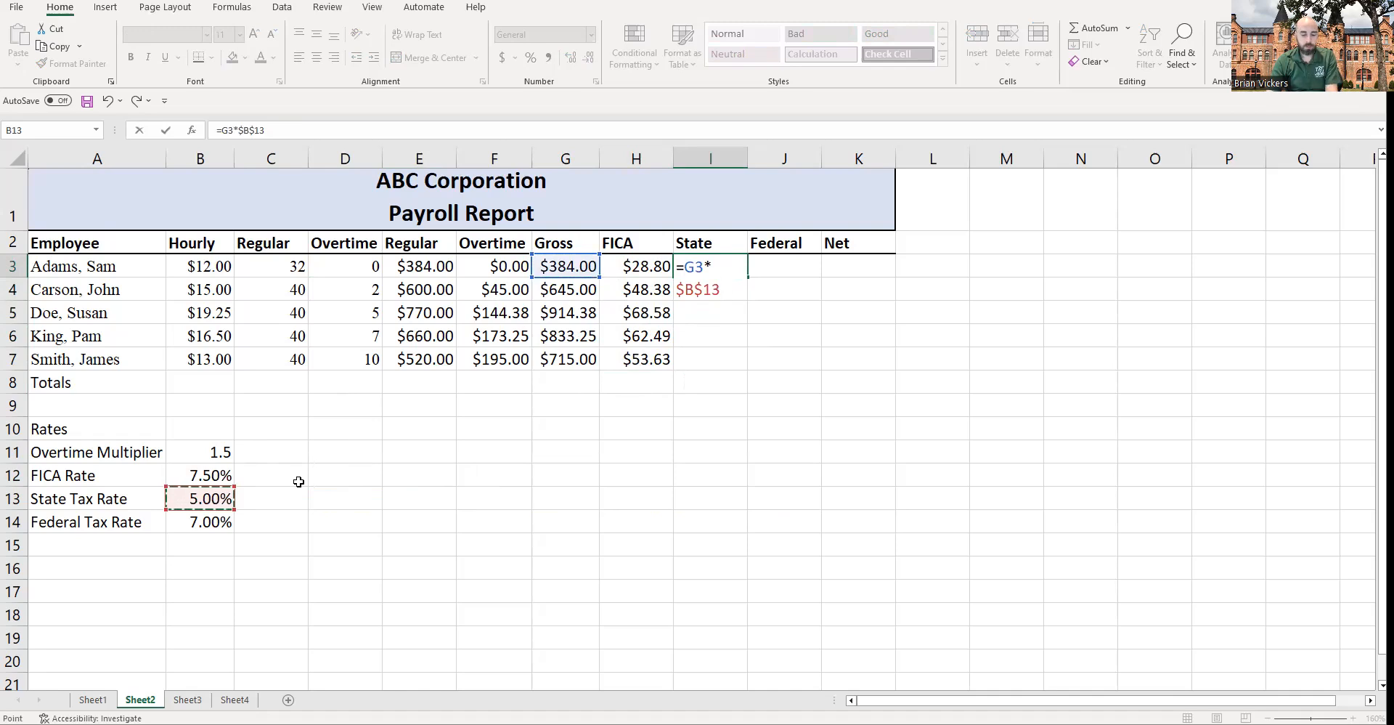
pyautogui.press('Return')
pyautogui.click(716, 276)
pyautogui.moveTo(748, 279); pyautogui.dragTo(749, 372)
# Step: Autofit the height of header row 2 so the wrapped two-line headings show fully
pyautogui.click(18, 251)
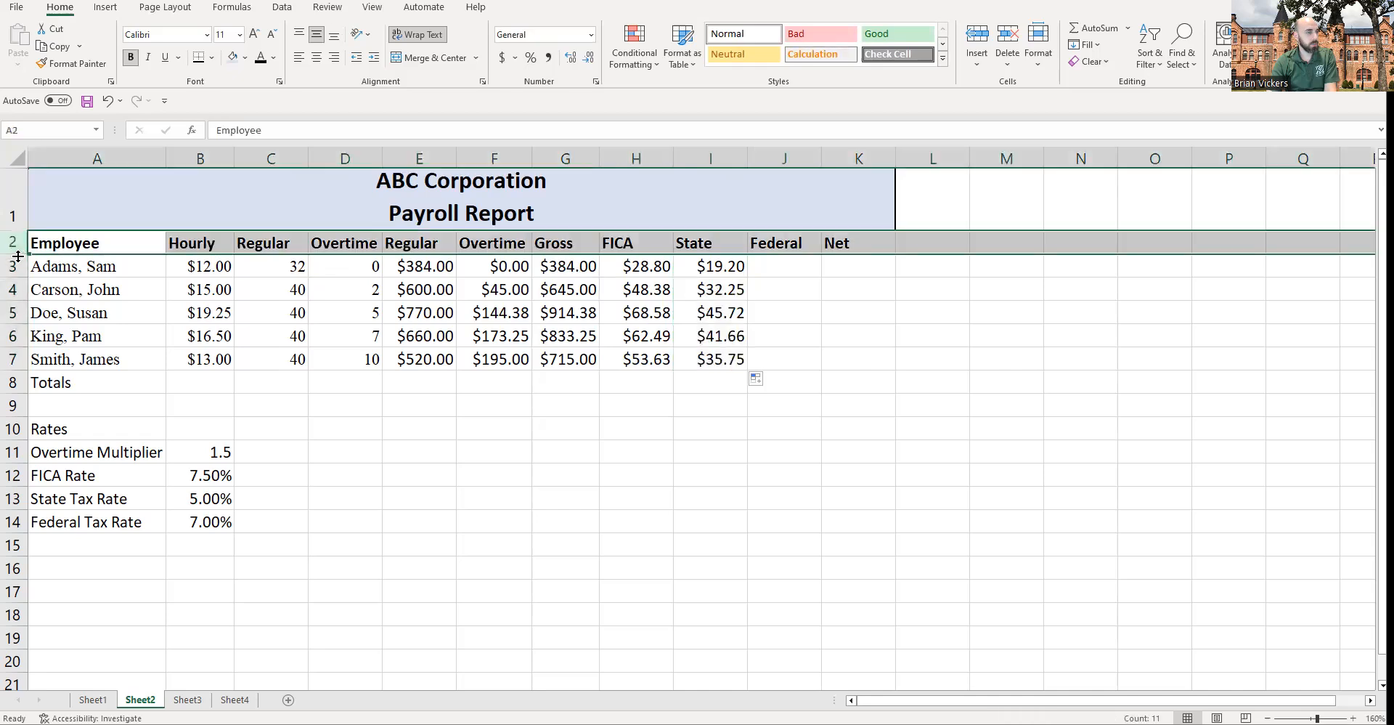
pyautogui.doubleClick(18, 253)
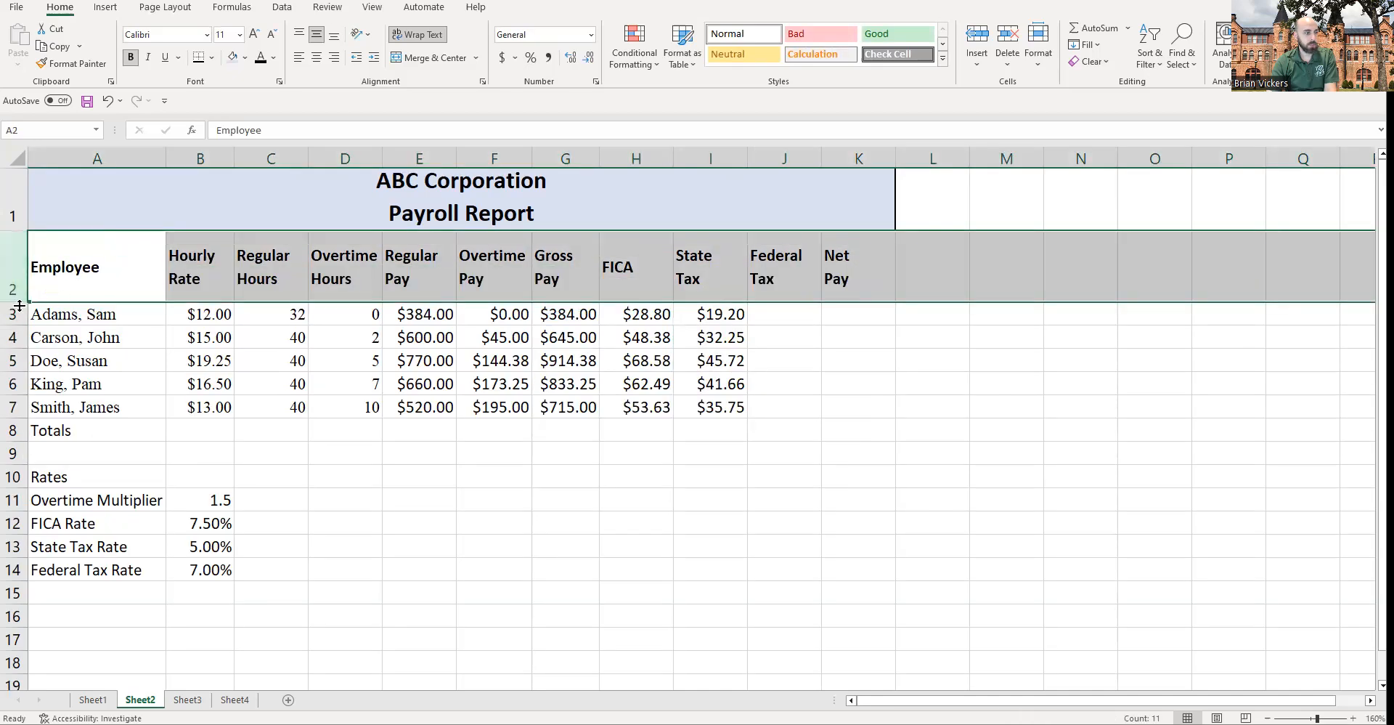
pyautogui.click(756, 379)
pyautogui.moveTo(835, 264); pyautogui.dragTo(517, 279)
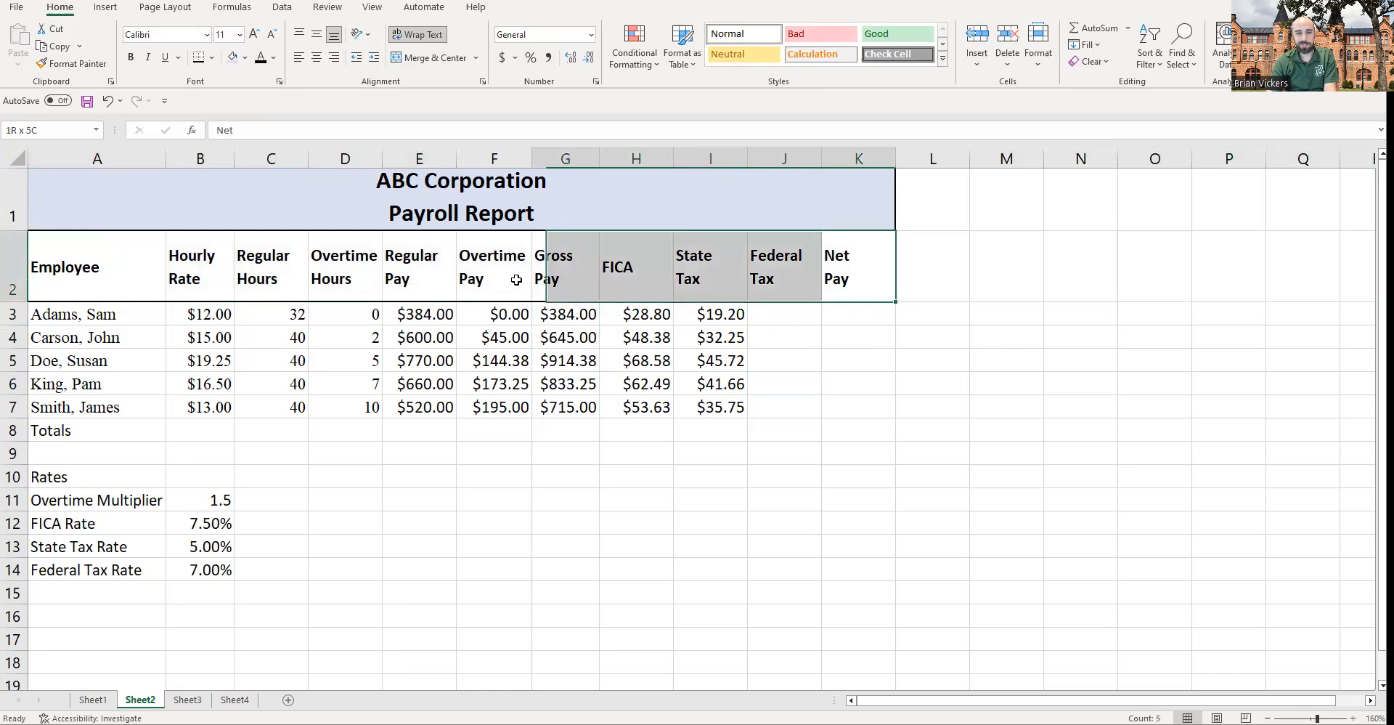
# Step: Enter the federal tax formula =G3*$B$14 in J3 and fill it down to J7
pyautogui.click(783, 314)
pyautogui.write('=')
pyautogui.click(594, 321)
pyautogui.write('*')
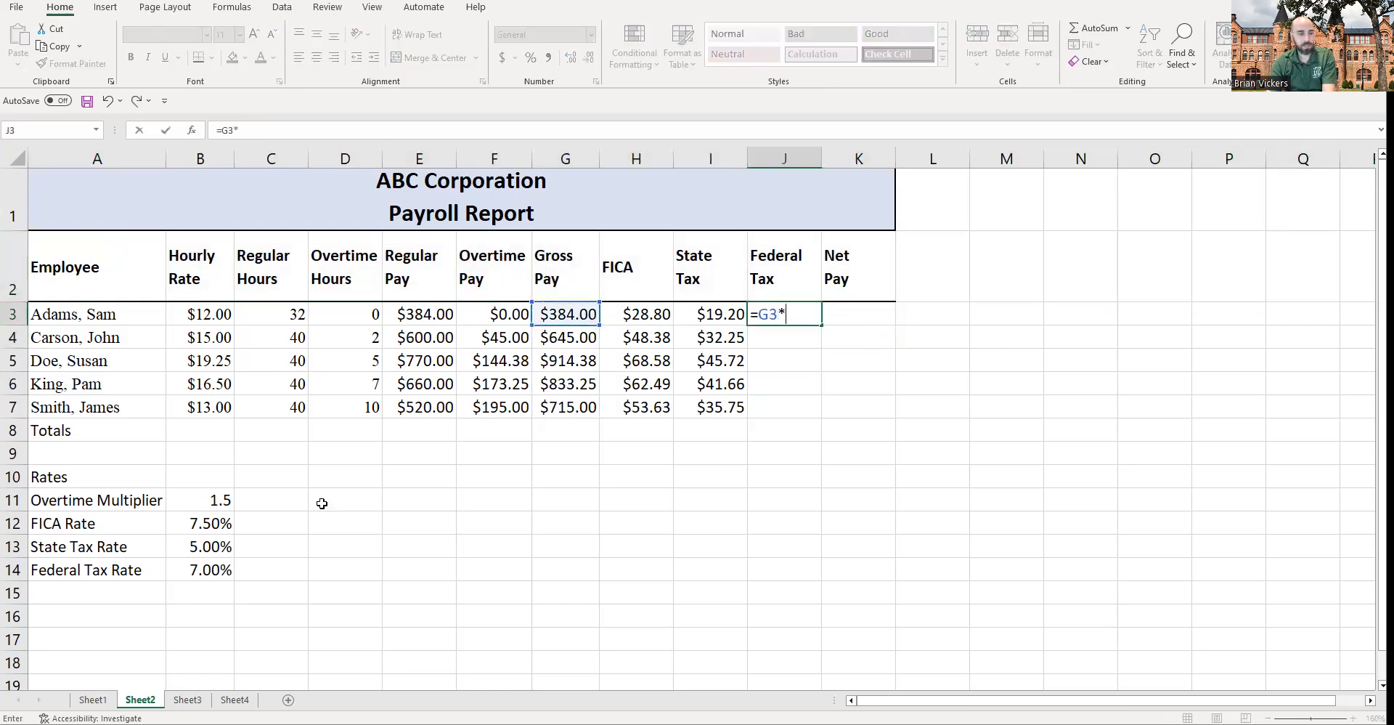
pyautogui.click(215, 563)
pyautogui.press('F4')
pyautogui.press('Return')
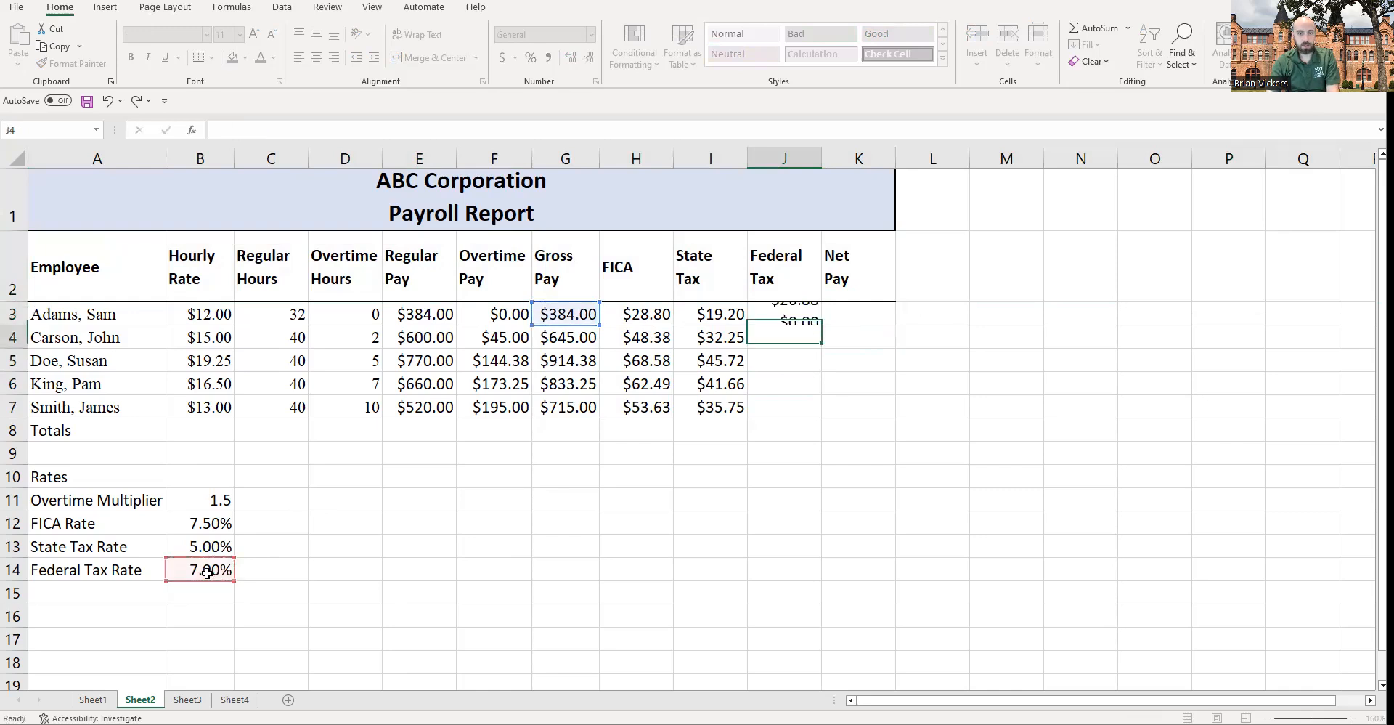
pyautogui.click(810, 318)
pyautogui.moveTo(822, 326); pyautogui.dragTo(826, 408)
pyautogui.click(798, 312)
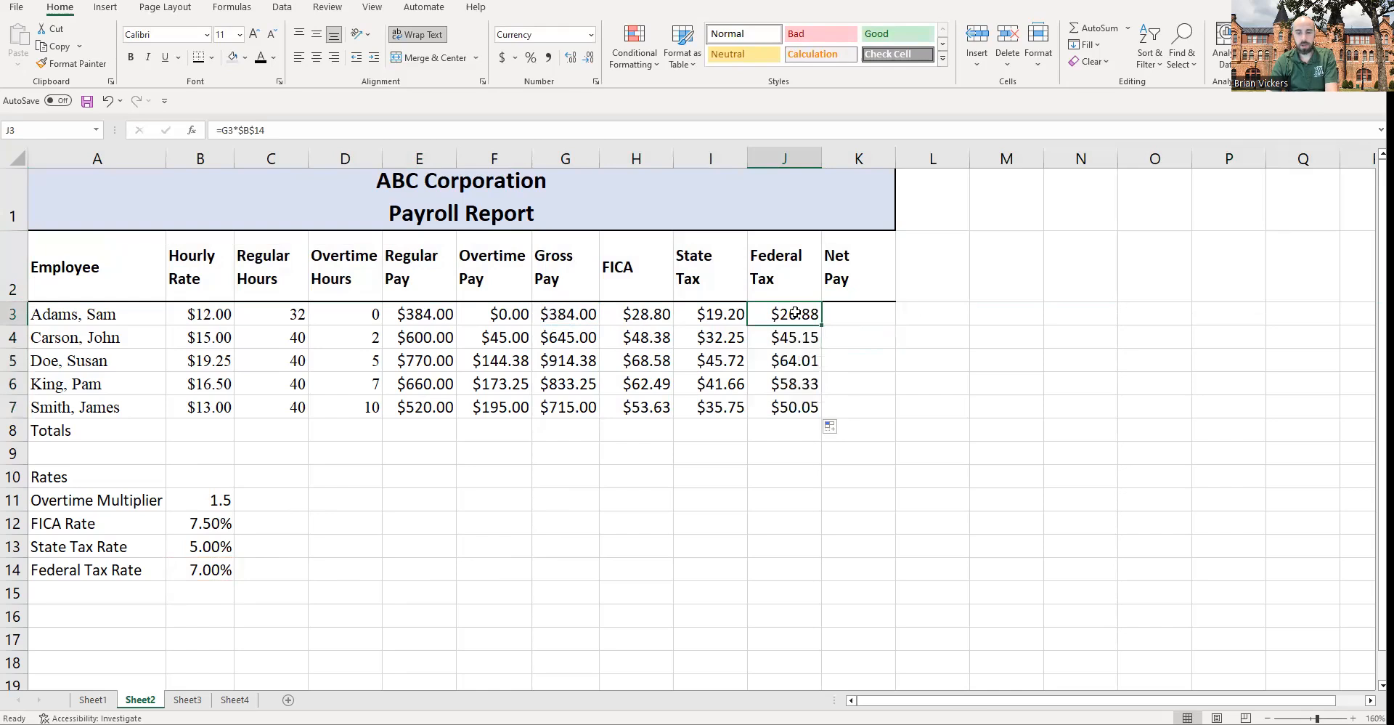
# Step: Re-enter the federal tax formula in J3 with a relative B14 reference and fill it down to J7
pyautogui.write('=')
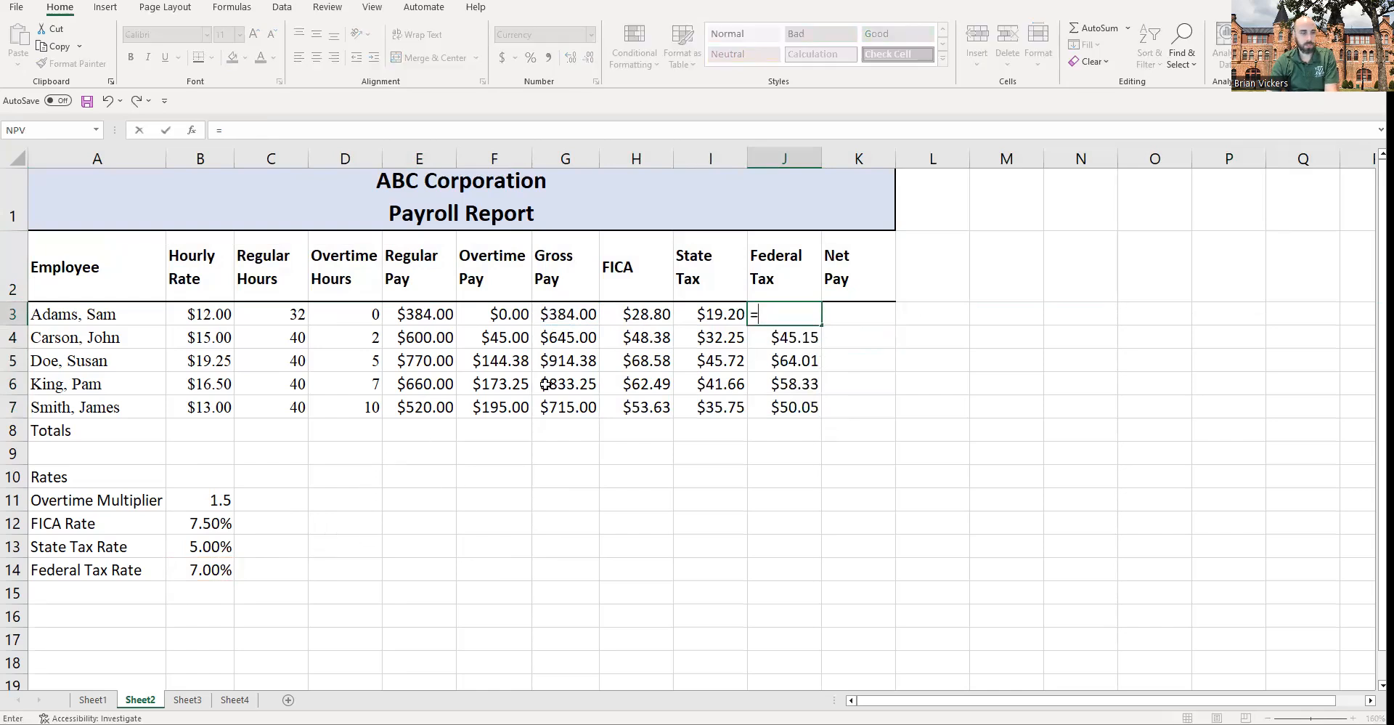
pyautogui.click(589, 318)
pyautogui.write('*')
pyautogui.click(211, 571)
pyautogui.press('Return')
pyautogui.click(791, 313)
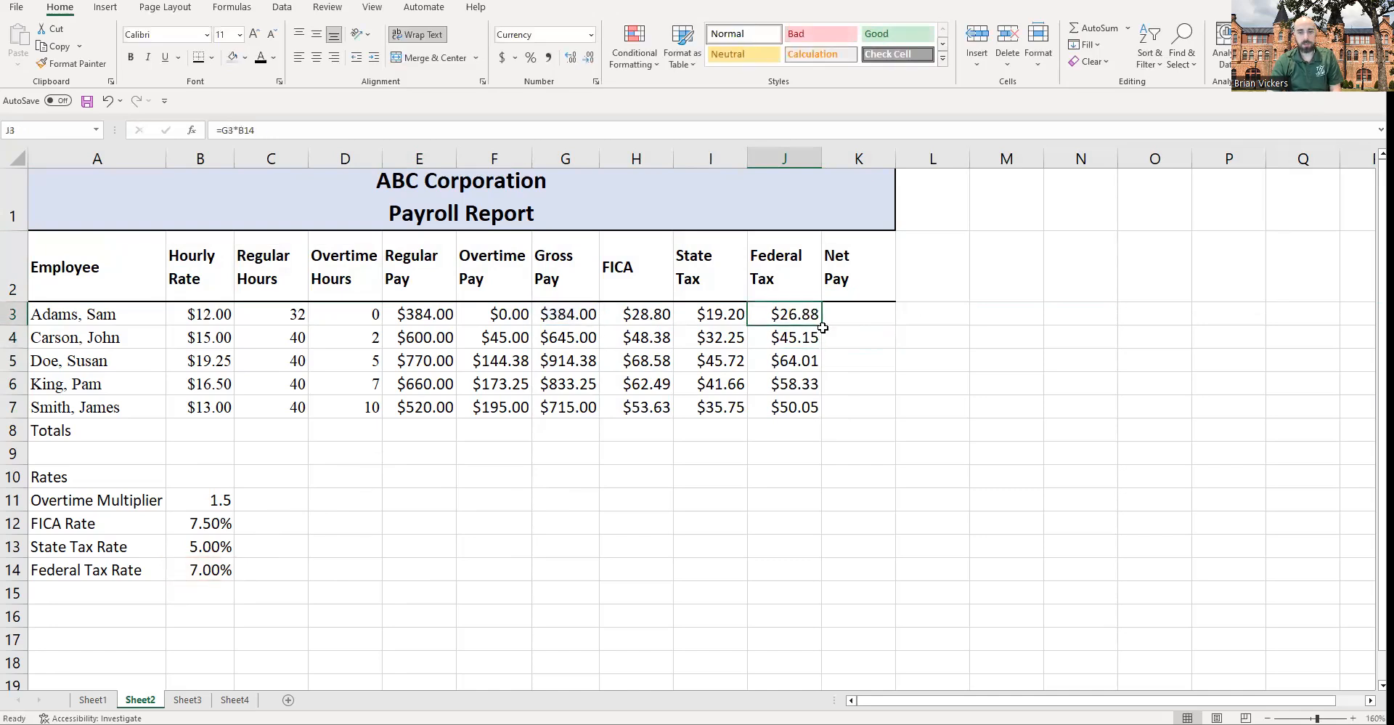
pyautogui.moveTo(819, 327); pyautogui.dragTo(816, 418)
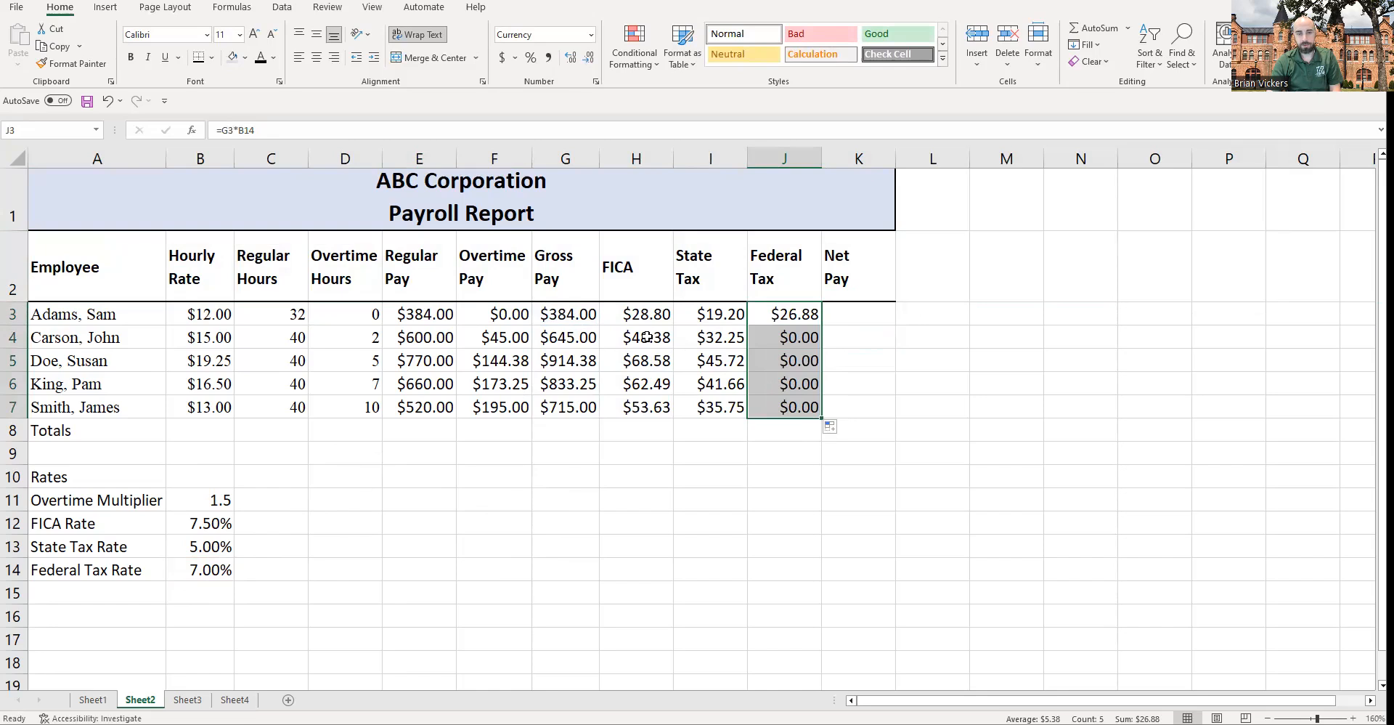
# Step: Examine the cells below the rates table and the federal tax formulas in column J
pyautogui.click(571, 338)
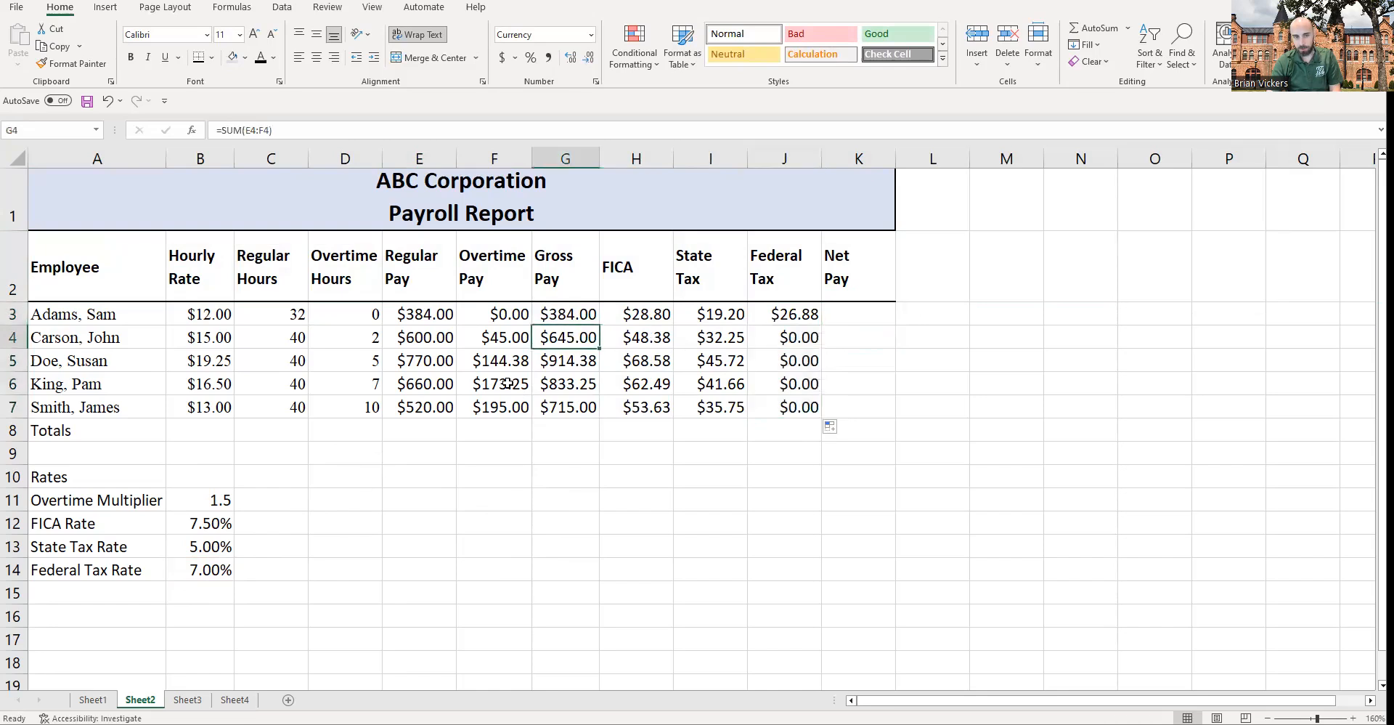
pyautogui.click(211, 587)
pyautogui.click(214, 617)
pyautogui.click(227, 636)
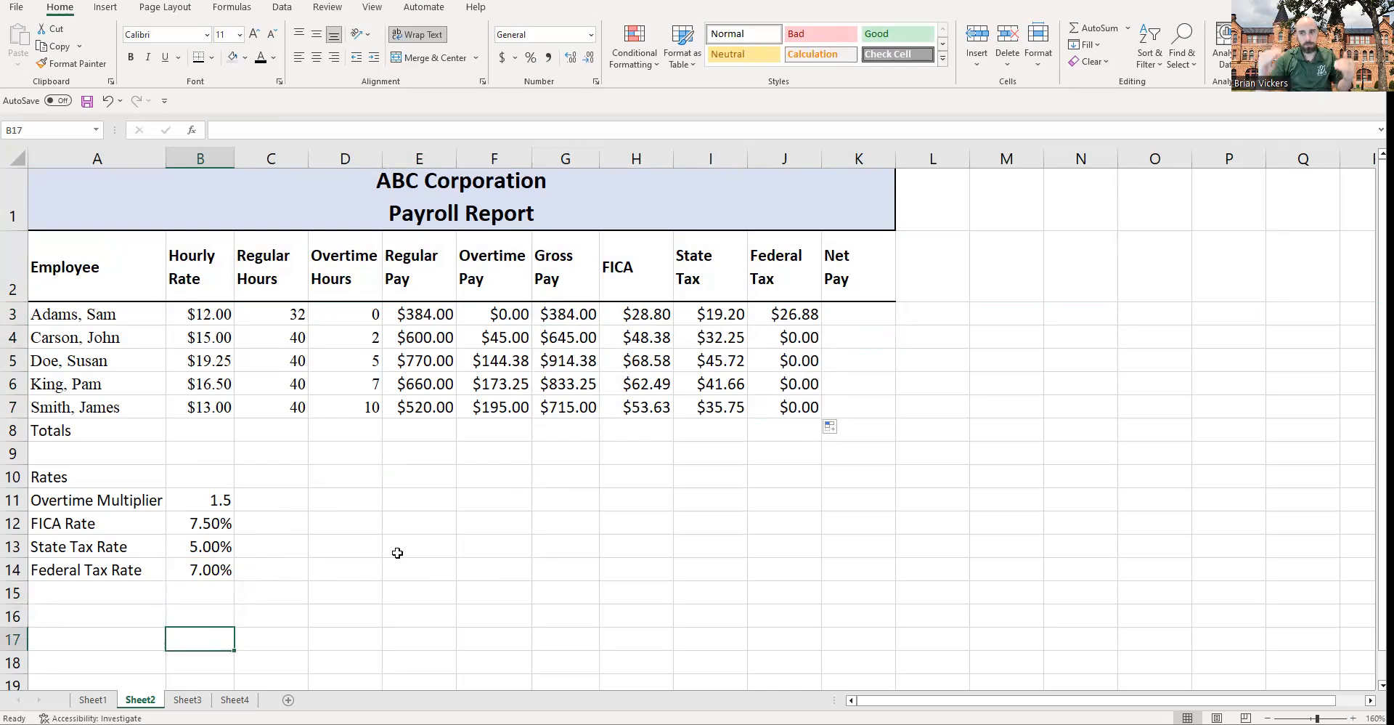
pyautogui.click(812, 318)
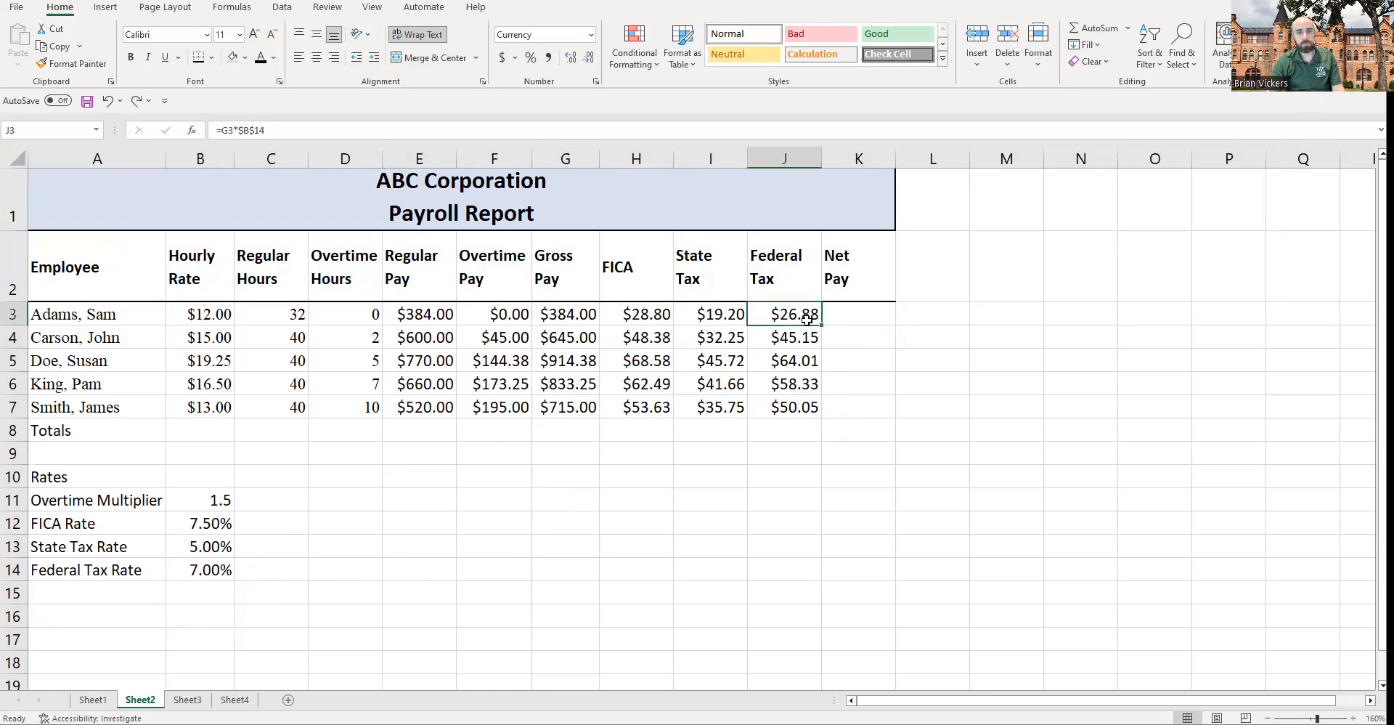
pyautogui.click(780, 339)
pyautogui.moveTo(792, 318); pyautogui.dragTo(792, 407)
pyautogui.click(866, 324)
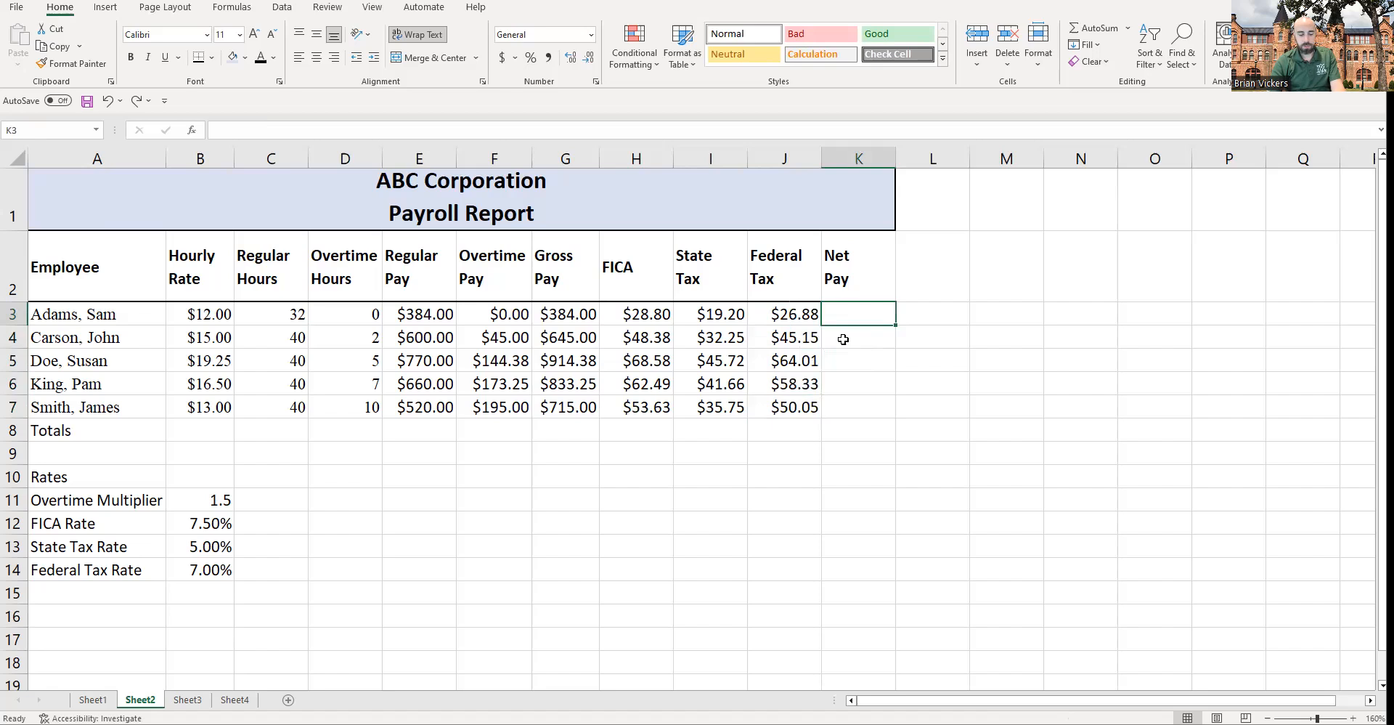
# Step: Start the net pay formula in K3 as gross pay minus the sum of H3:J3, =G3-SUM(H3:J3
pyautogui.click(575, 314)
pyautogui.moveTo(658, 314); pyautogui.dragTo(795, 316)
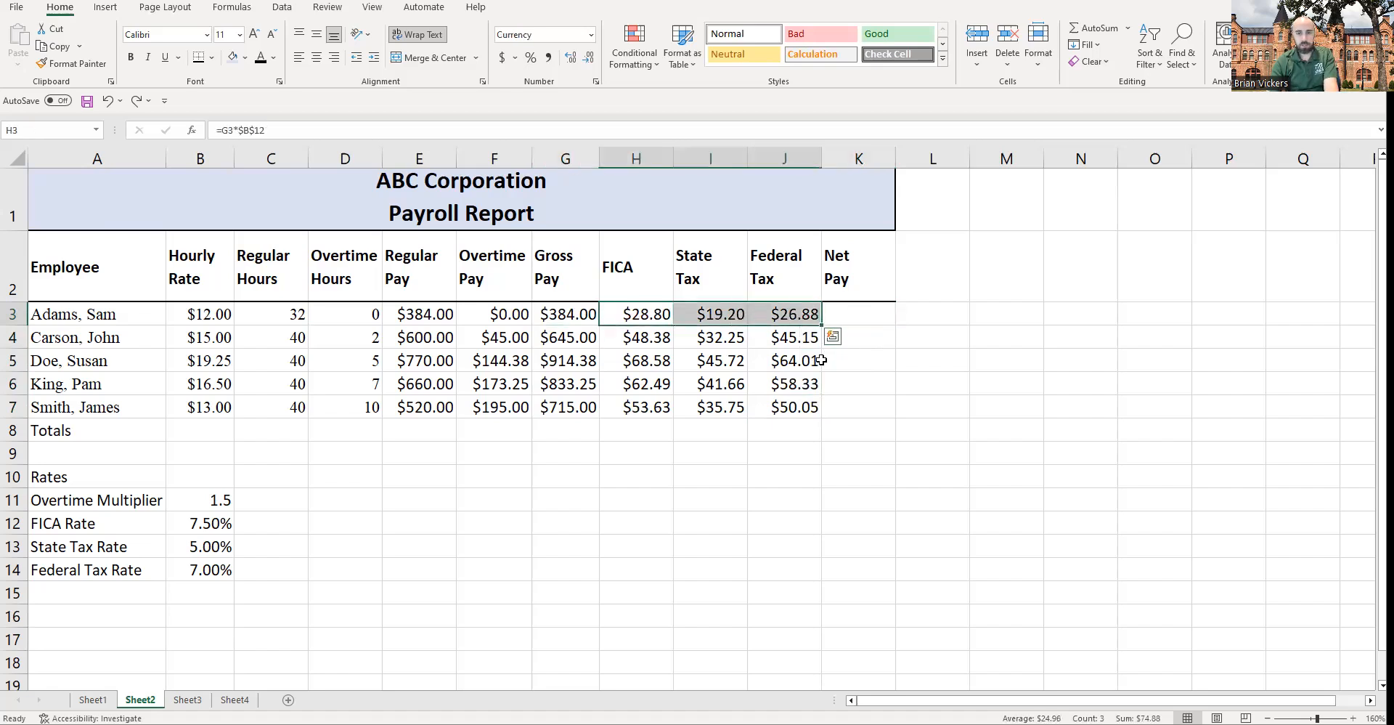
pyautogui.click(871, 310)
pyautogui.write('=')
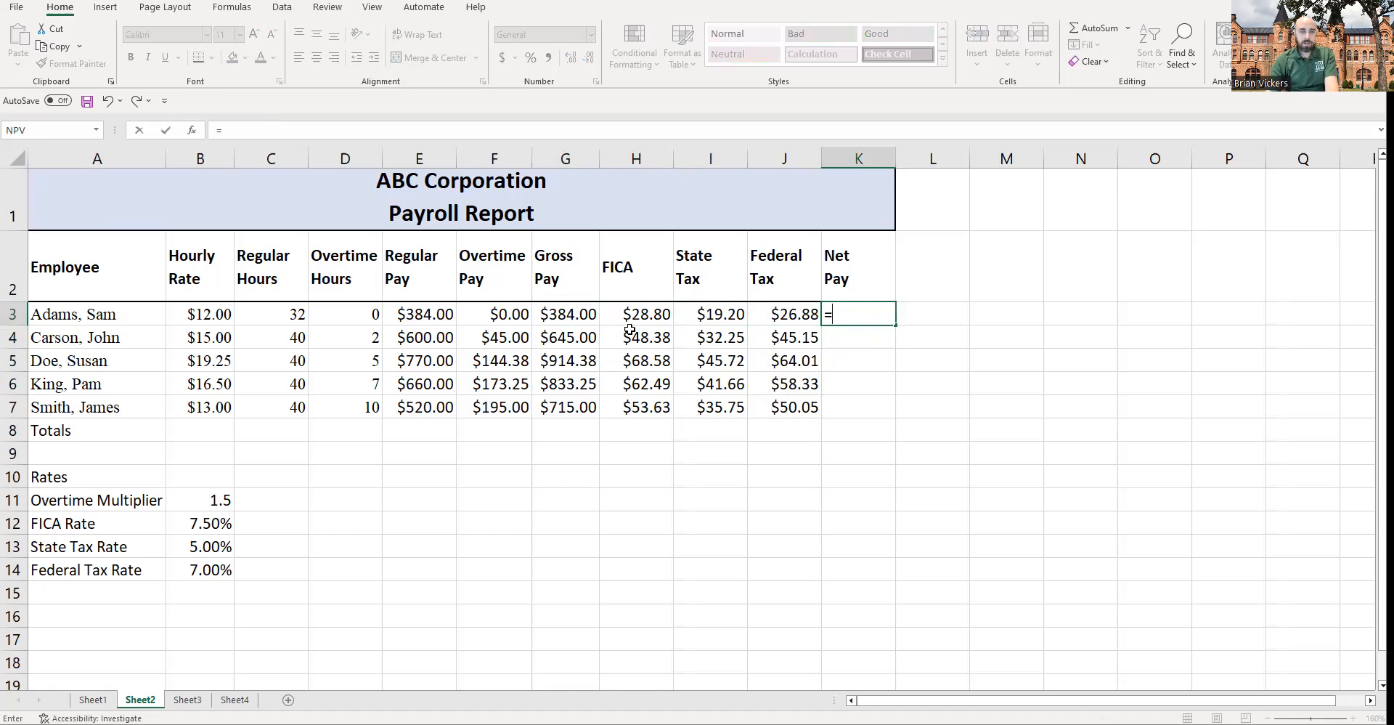
pyautogui.click(651, 316)
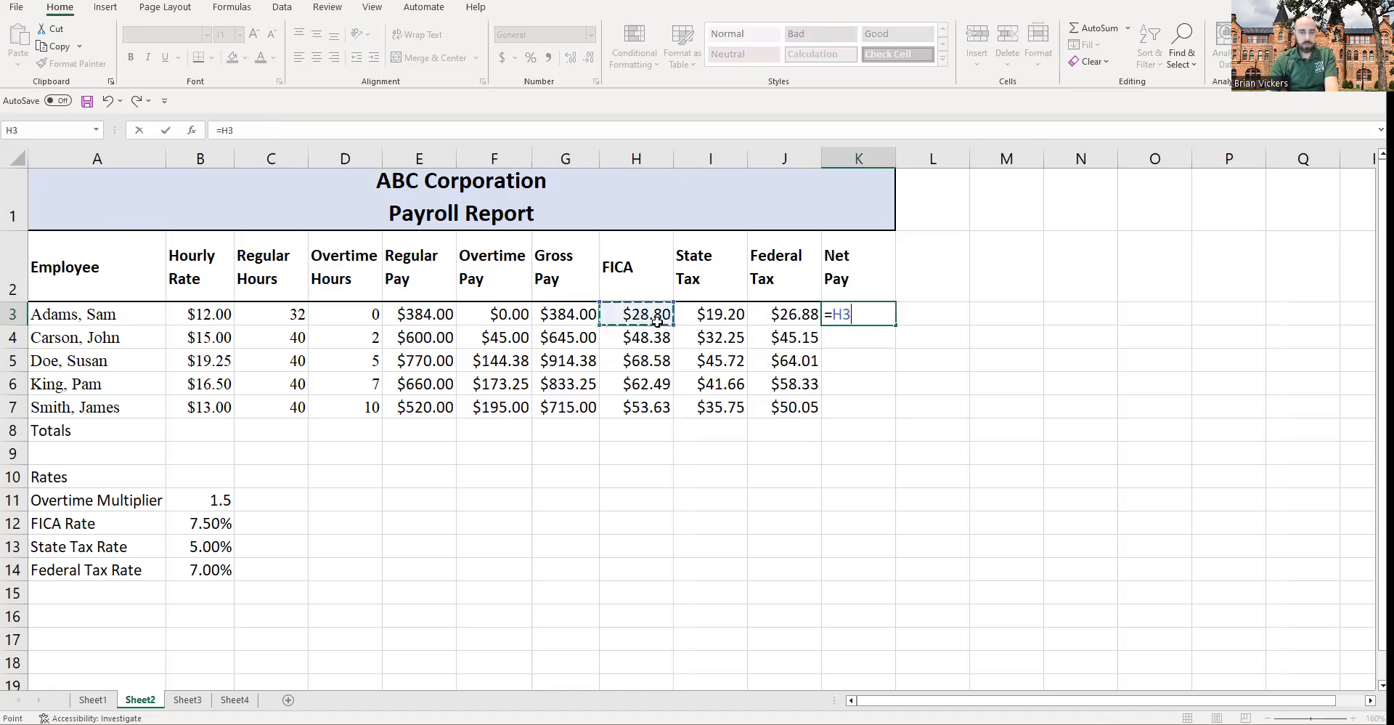
pyautogui.click(587, 314)
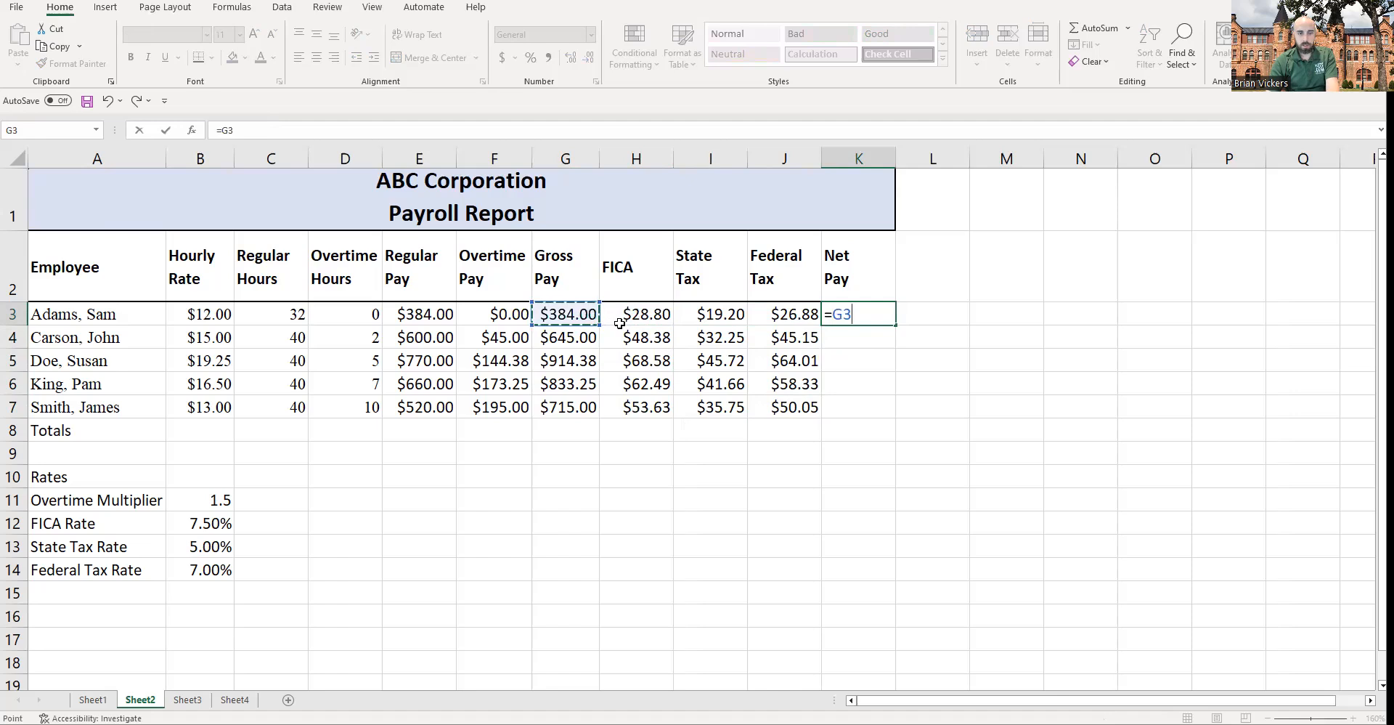
pyautogui.write('-')
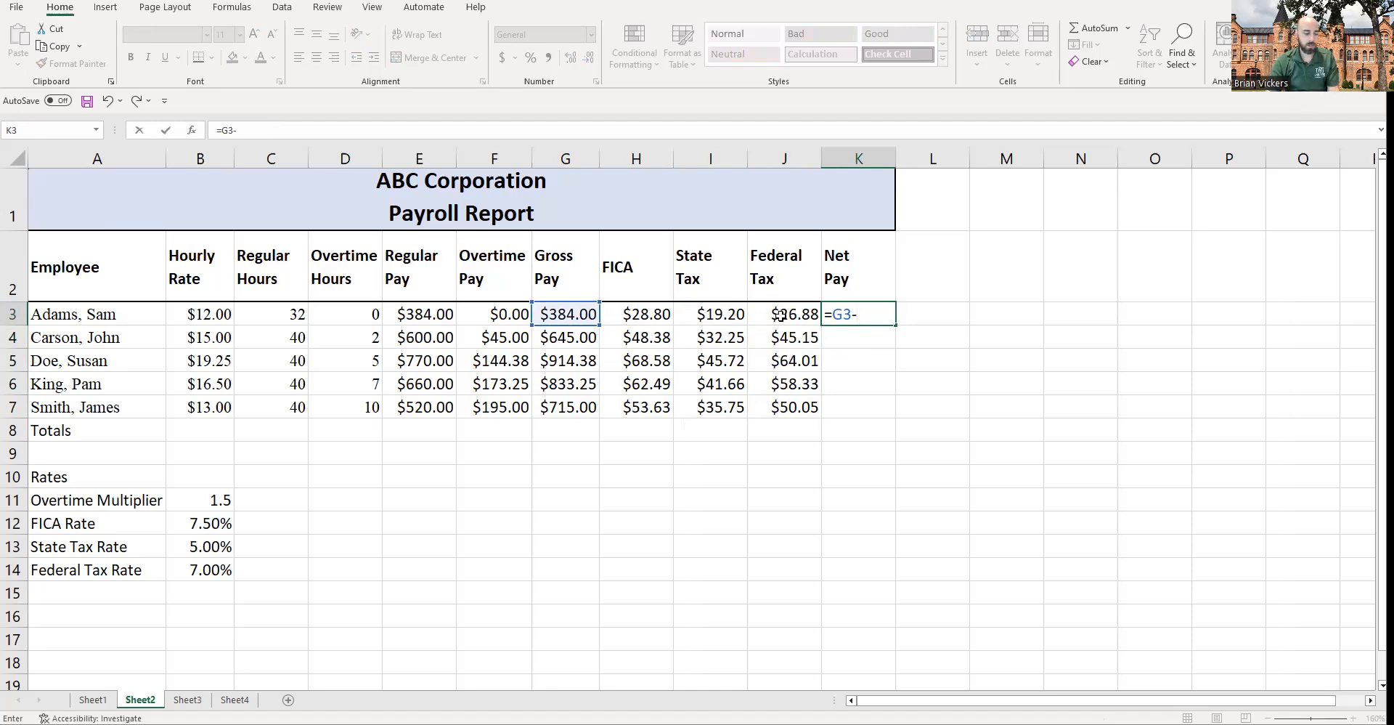
pyautogui.write('sum')
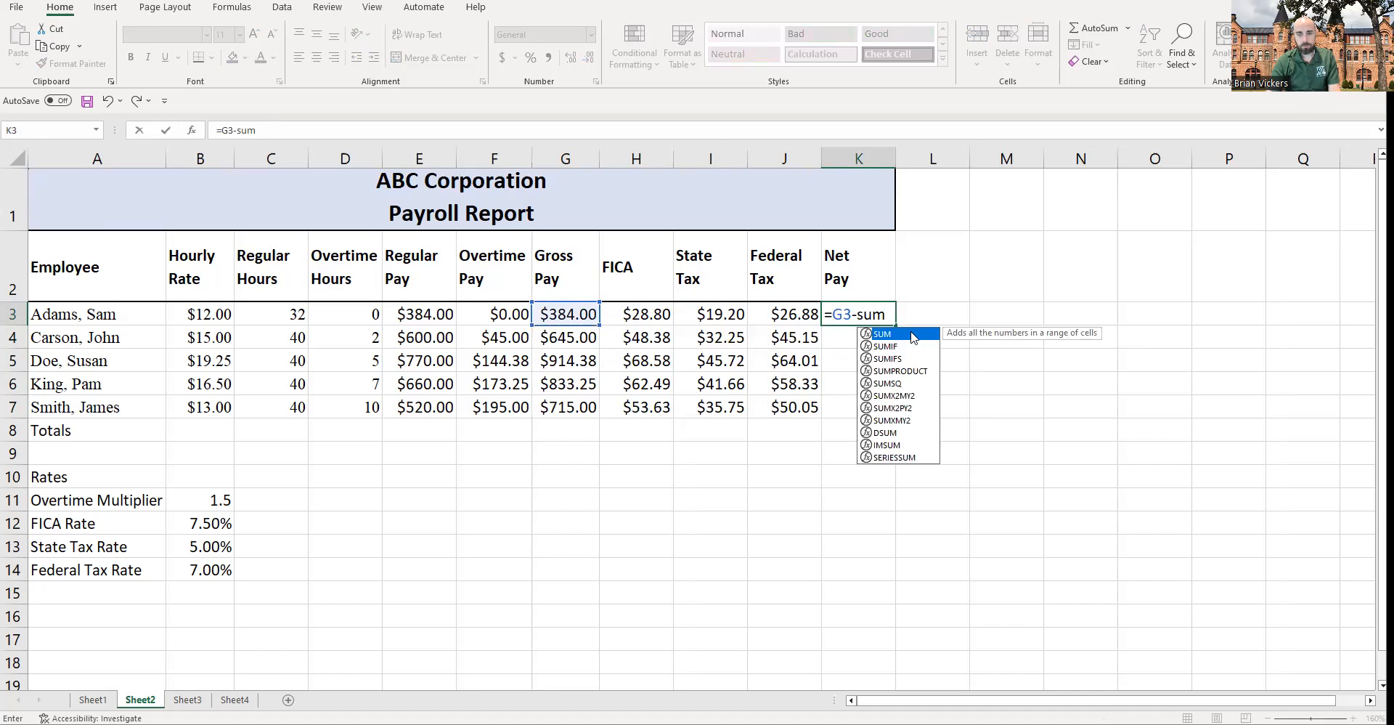
pyautogui.doubleClick(913, 337)
pyautogui.moveTo(640, 313); pyautogui.dragTo(777, 313)
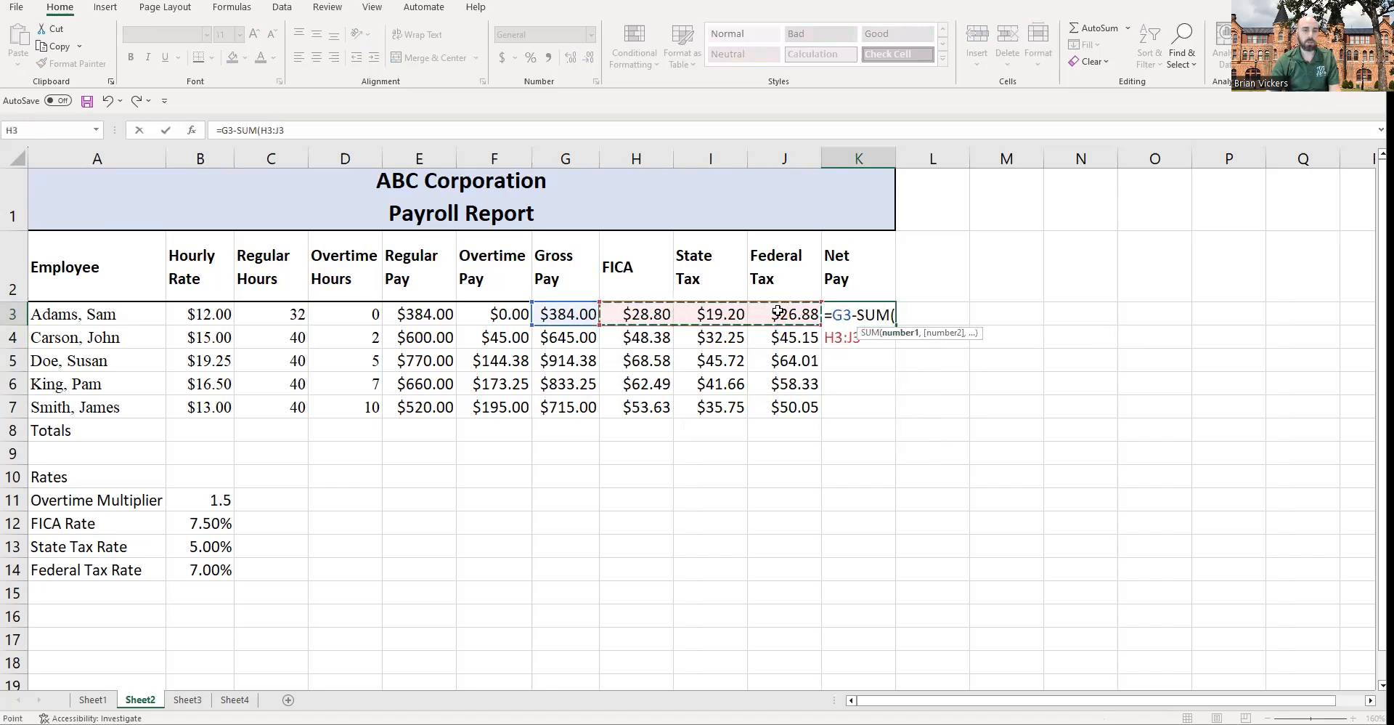
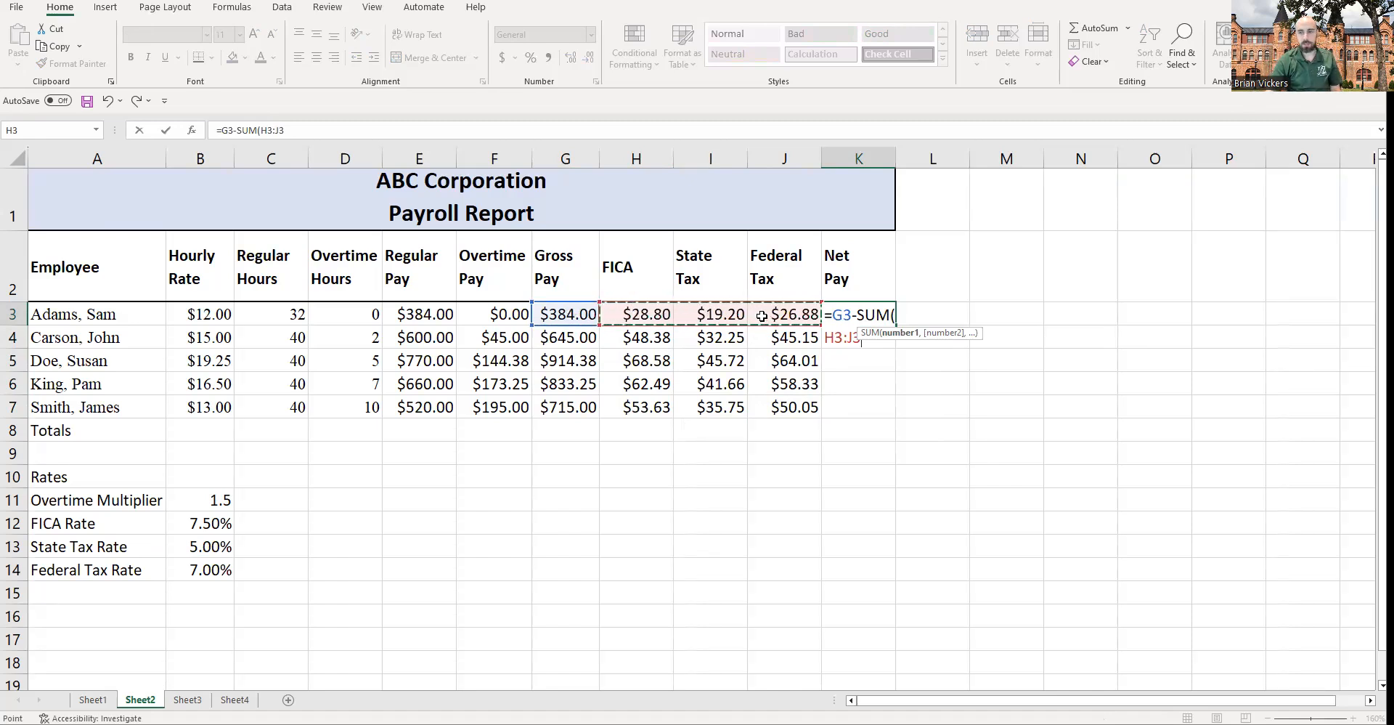
# Step: Accept the corrected net pay formula =G3-SUM(H3:J3) in K3 and fill it down to K7
pyautogui.press('Return')
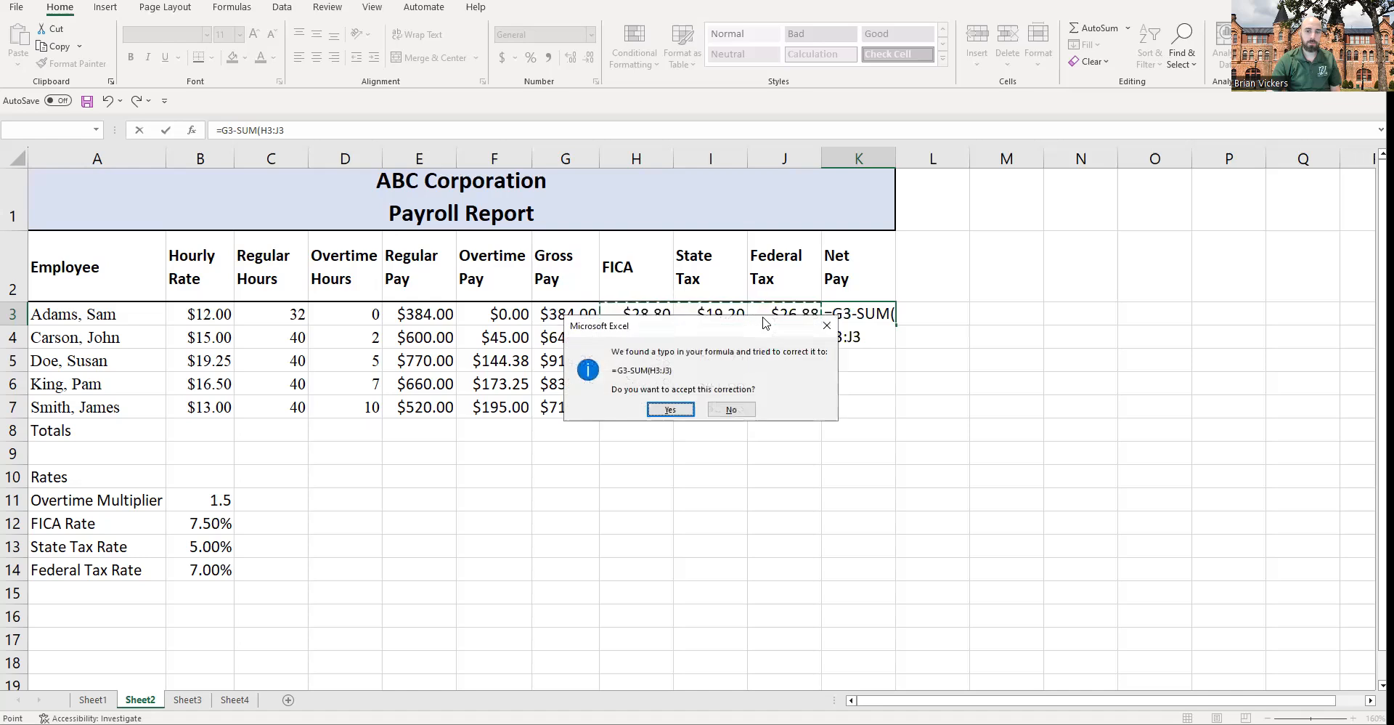
pyautogui.click(670, 409)
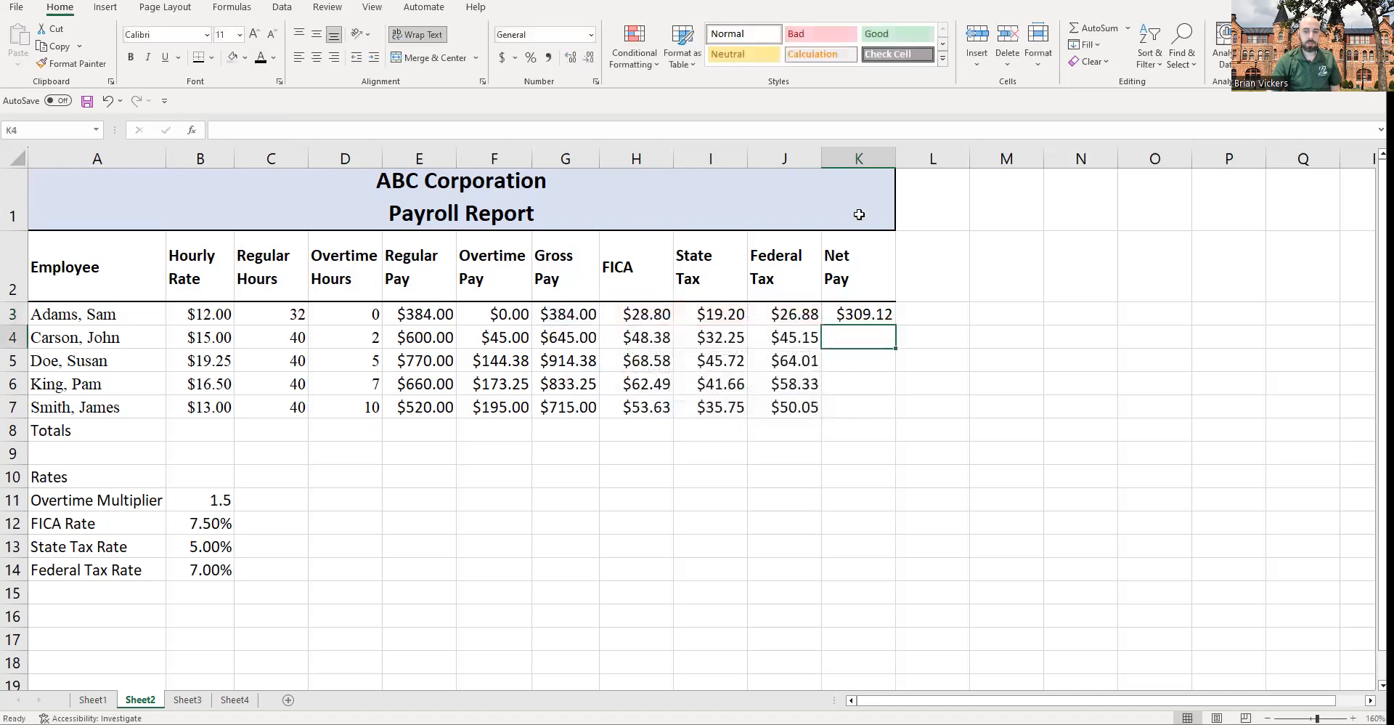
pyautogui.click(871, 312)
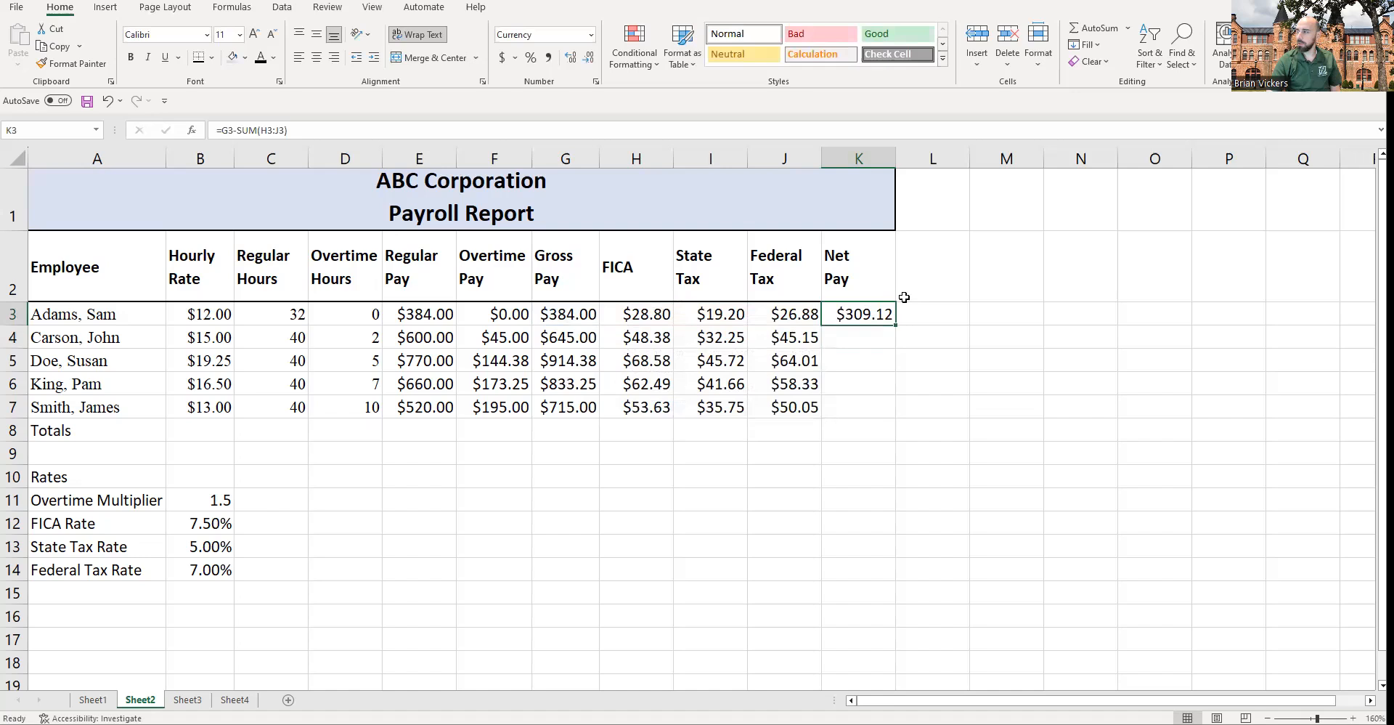
pyautogui.moveTo(898, 325); pyautogui.dragTo(872, 414)
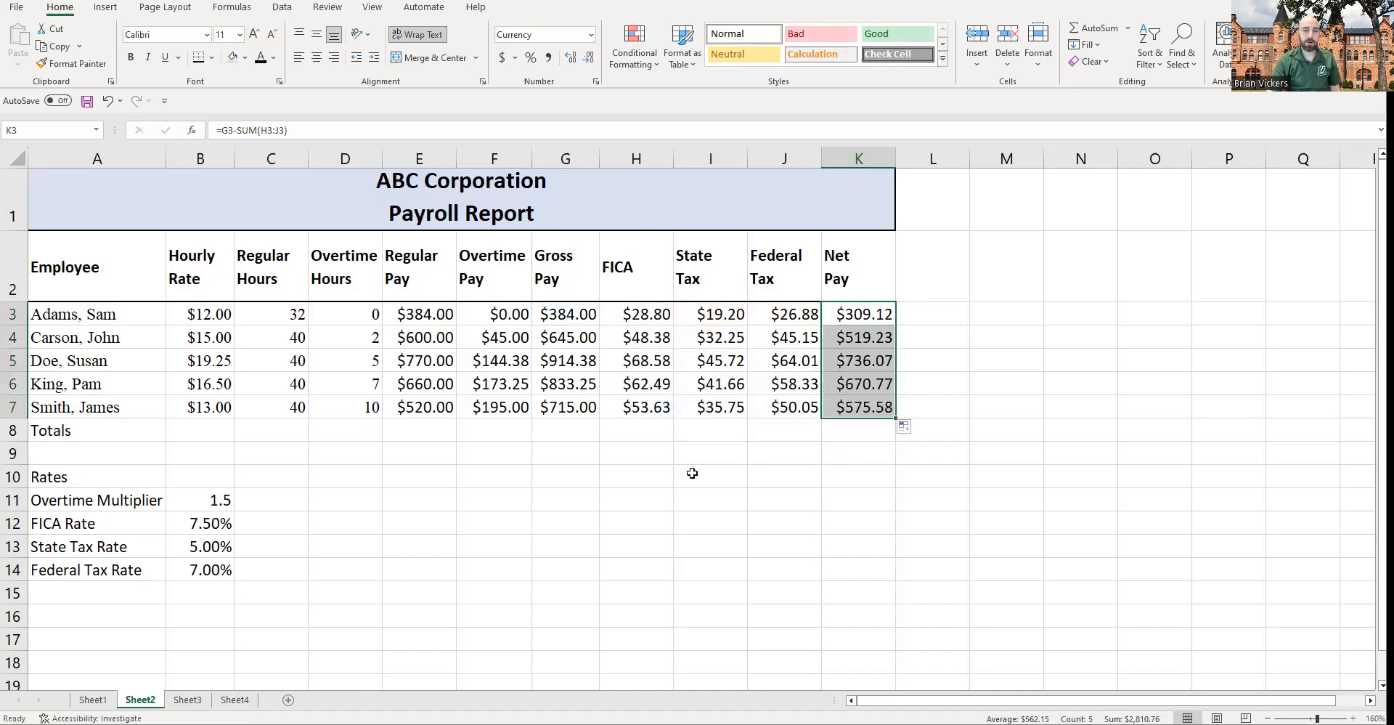
# Step: Examine the pay column formulas, the Totals row and the sums of selected rows and columns
pyautogui.click(103, 429)
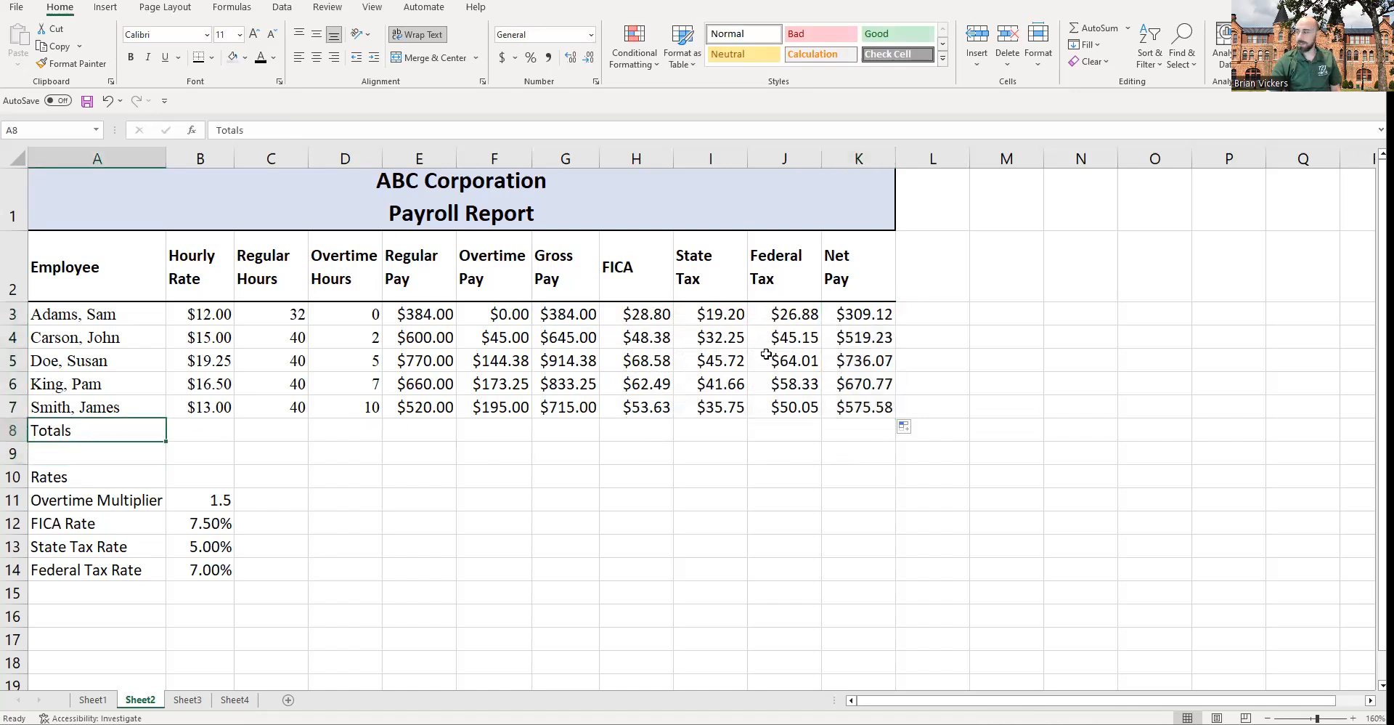
pyautogui.click(413, 309)
pyautogui.click(500, 313)
pyautogui.click(501, 407)
pyautogui.click(429, 407)
pyautogui.click(505, 410)
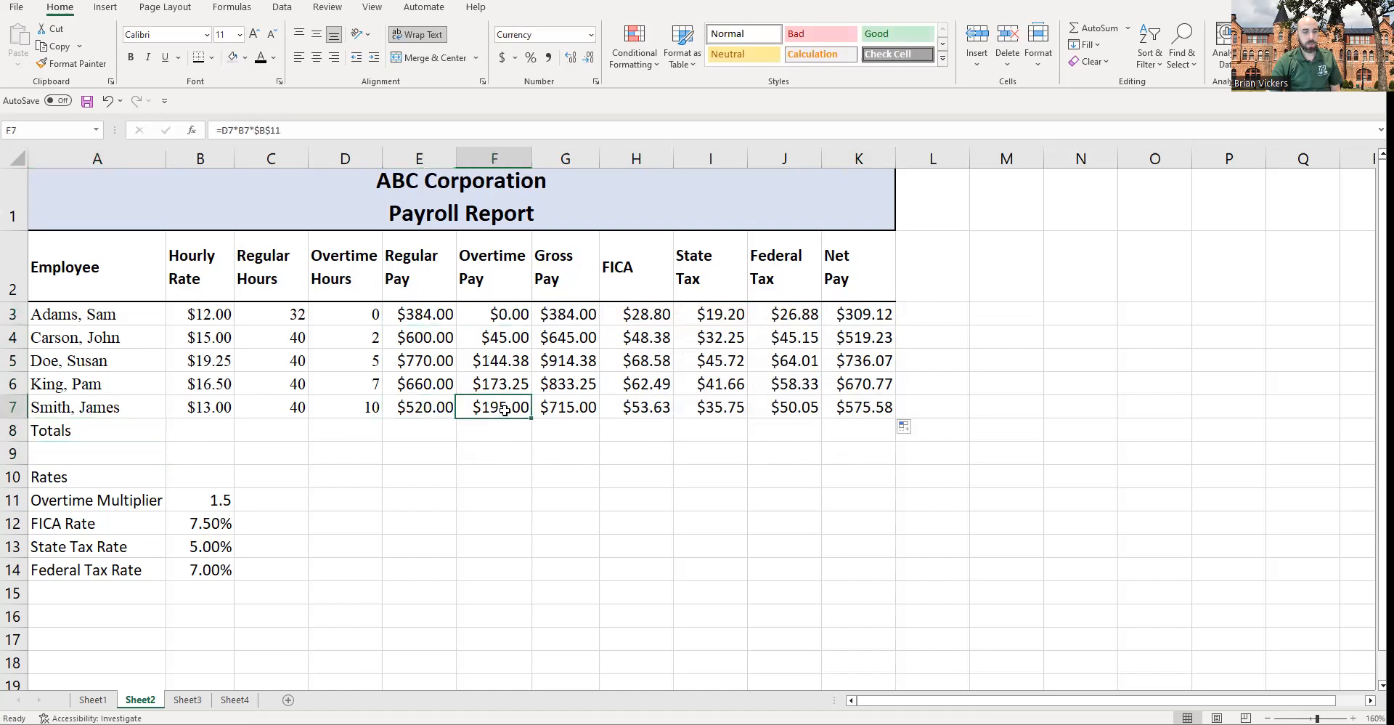
pyautogui.click(589, 438)
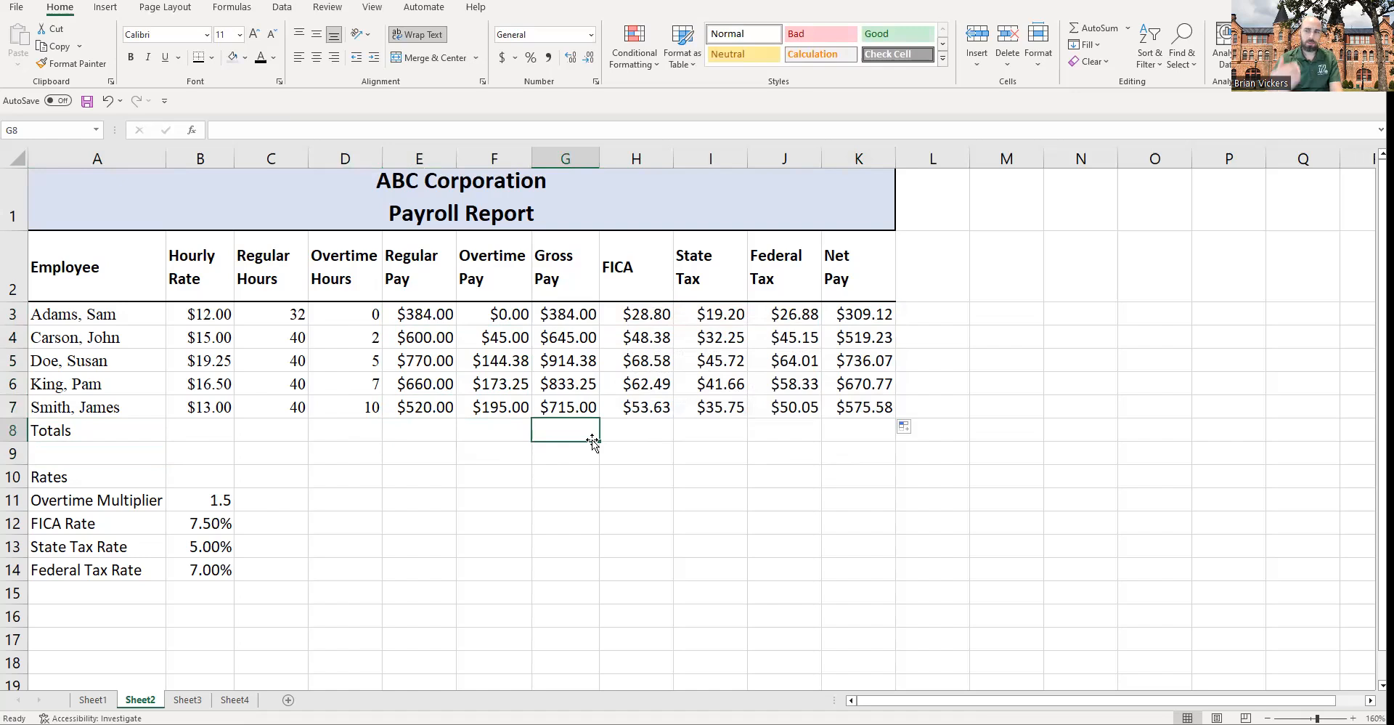
pyautogui.moveTo(580, 317); pyautogui.dragTo(587, 414)
pyautogui.click(588, 429)
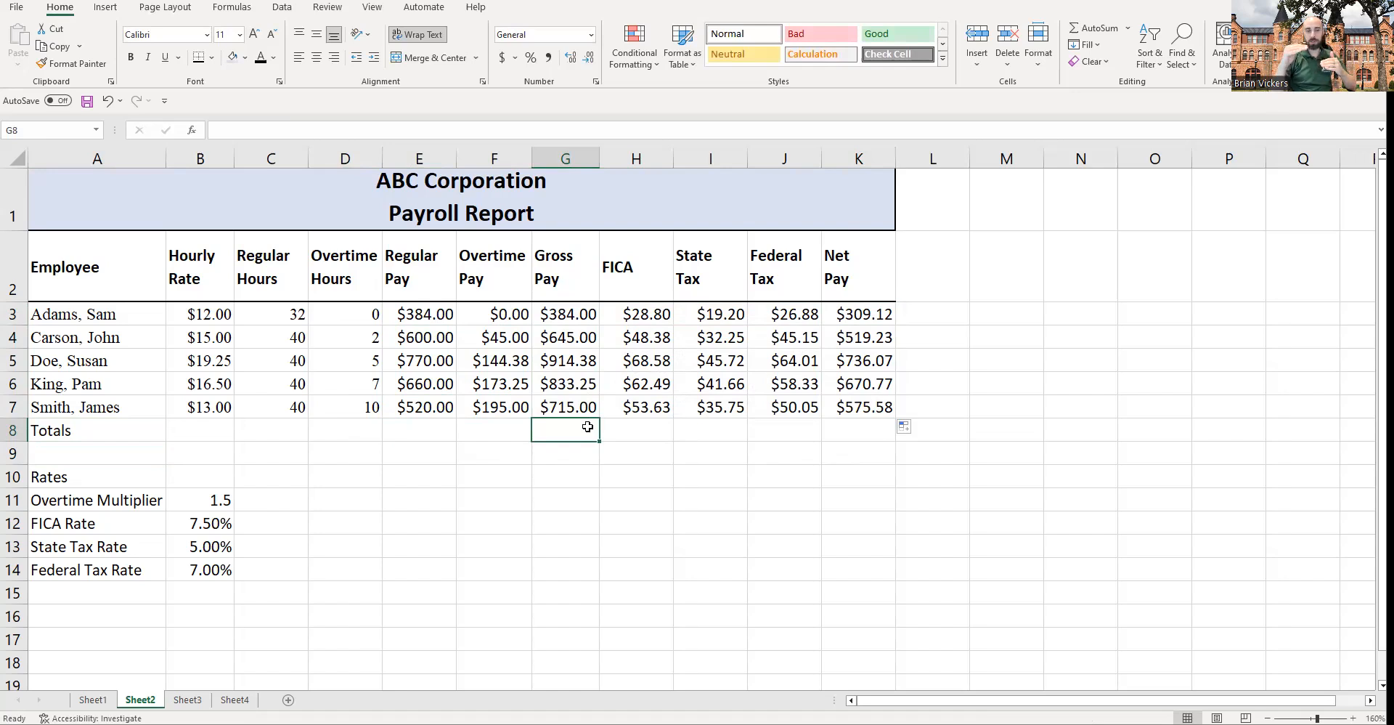
pyautogui.click(921, 320)
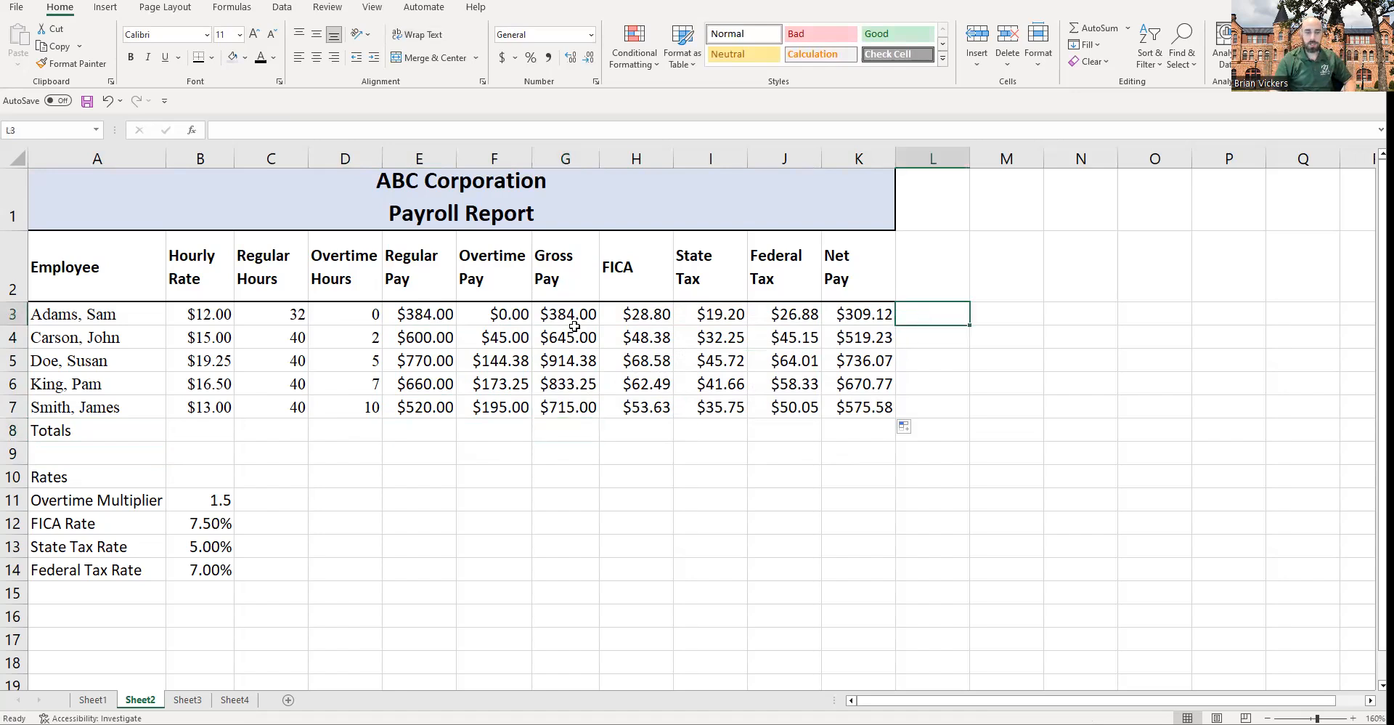
pyautogui.moveTo(855, 309); pyautogui.dragTo(210, 305)
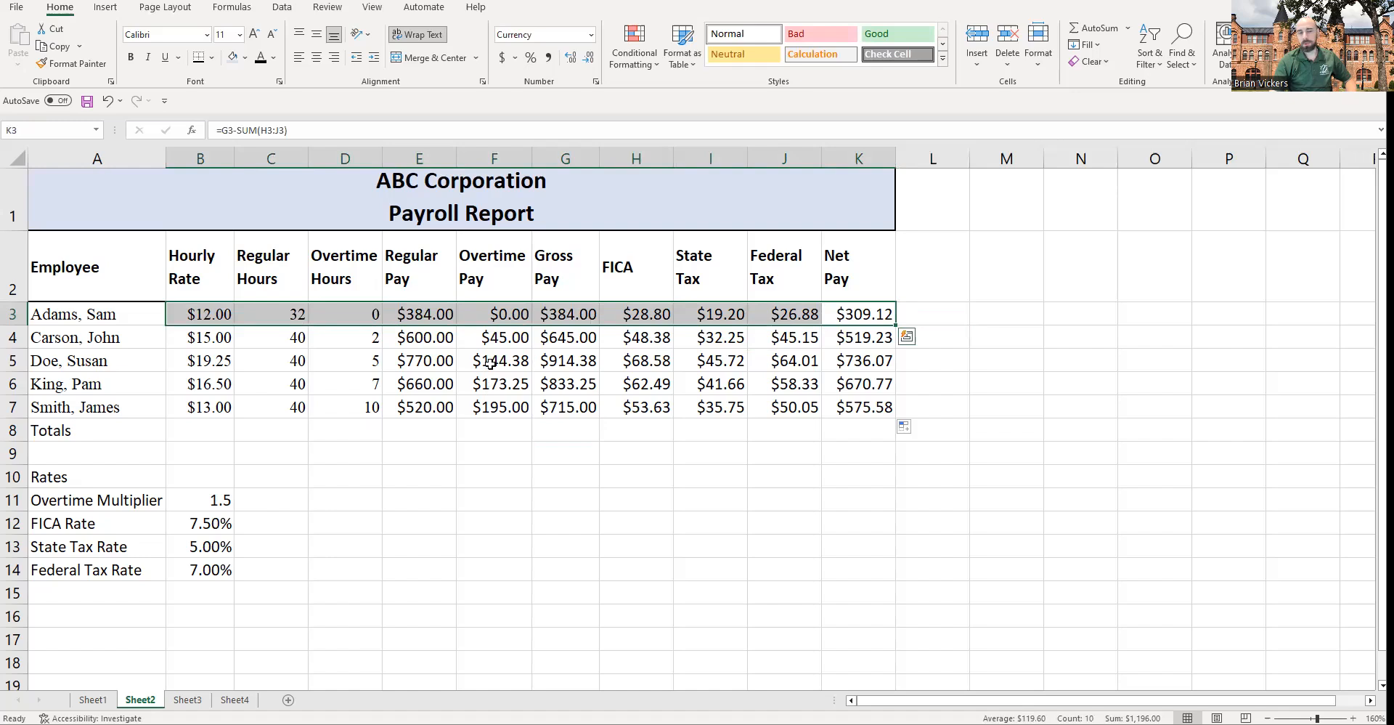
pyautogui.moveTo(560, 404); pyautogui.dragTo(559, 302)
pyautogui.click(565, 425)
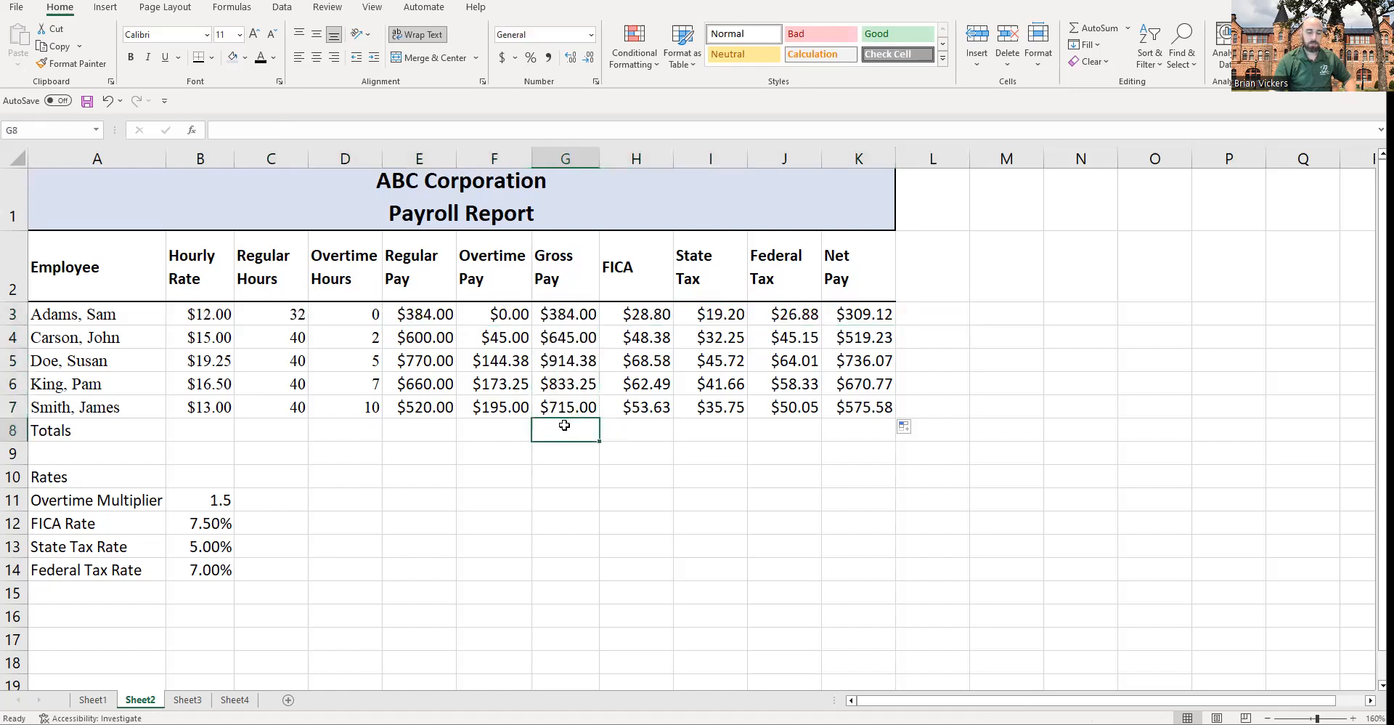
# Step: Total gross pay in G8 with AutoSum over G3:G7 and fill the total across to K8
pyautogui.hotkey('alt', '=')
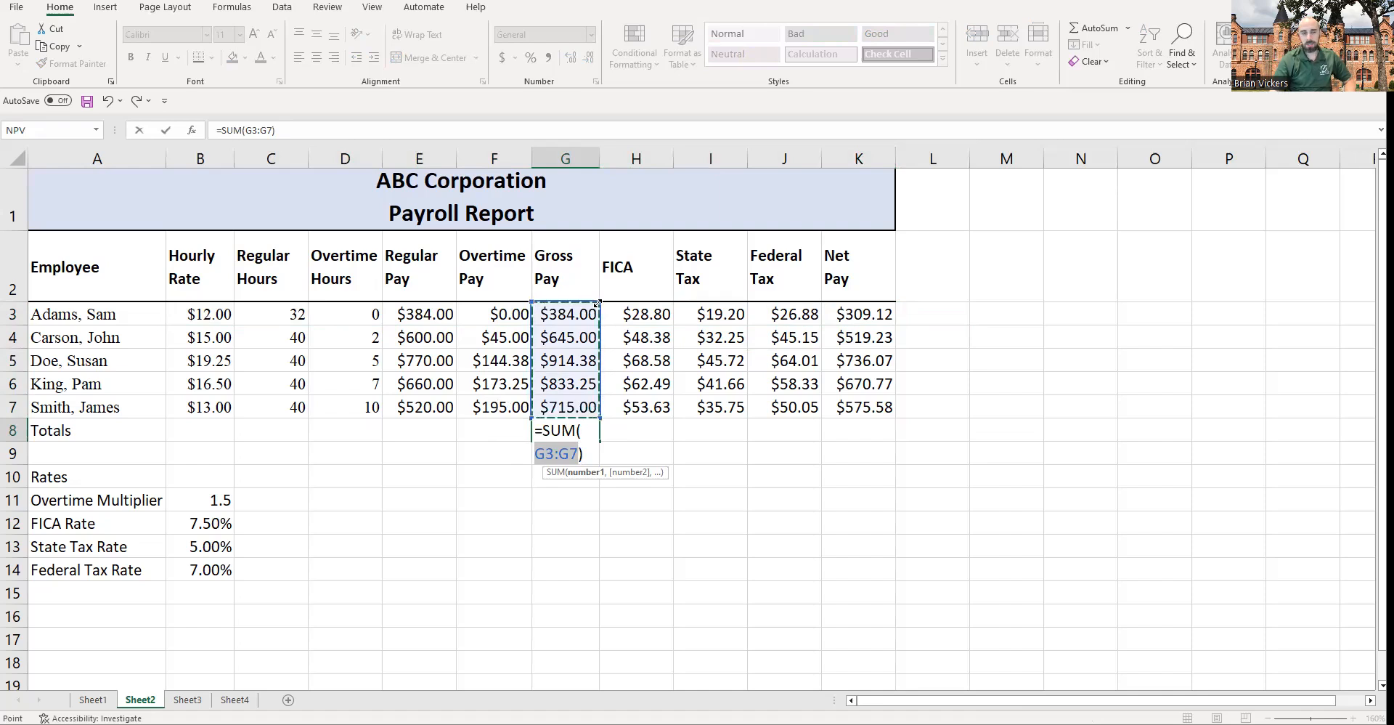
pyautogui.moveTo(598, 302)
pyautogui.mouseDown()
pyautogui.moveTo(591, 285)
pyautogui.moveTo(597, 326)
pyautogui.mouseUp()
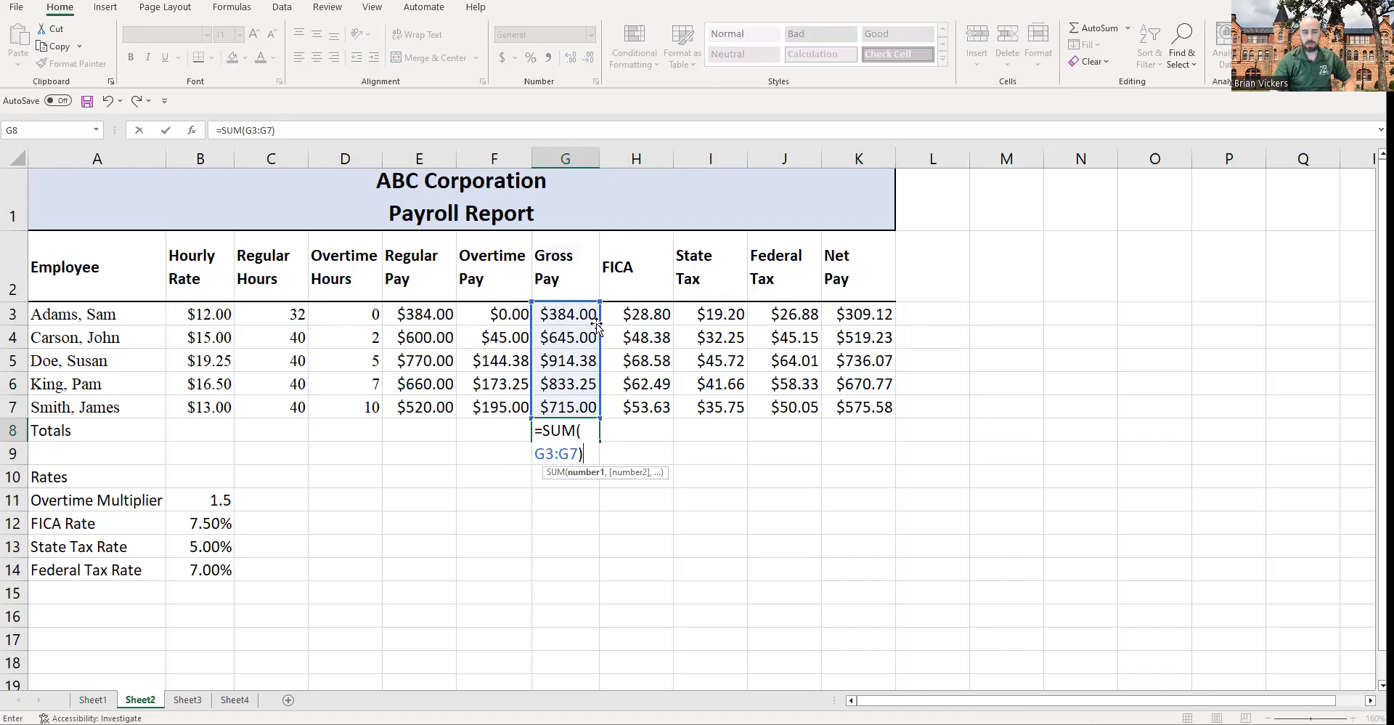
pyautogui.press('Return')
pyautogui.press('Up')
pyautogui.moveTo(574, 431); pyautogui.dragTo(884, 425)
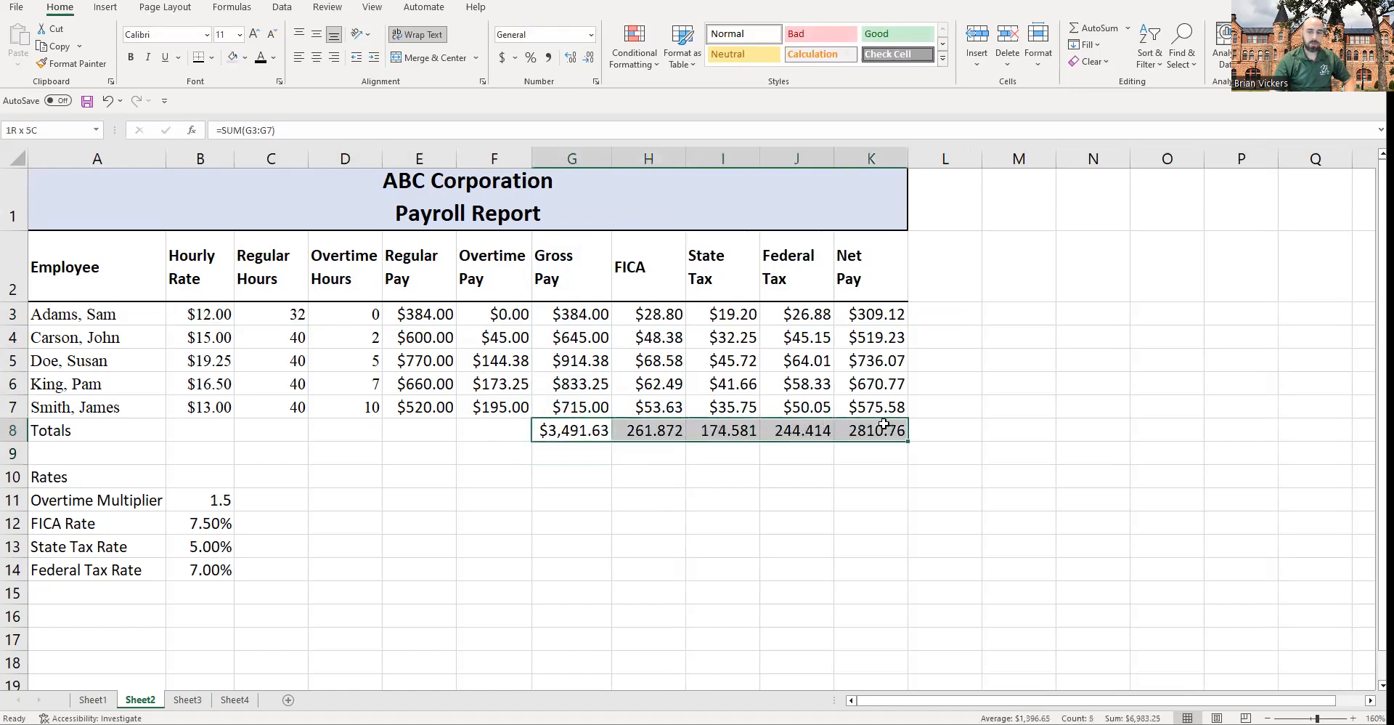
# Step: Re-enter the FICA and state tax total formulas in H8 and I8
pyautogui.click(579, 424)
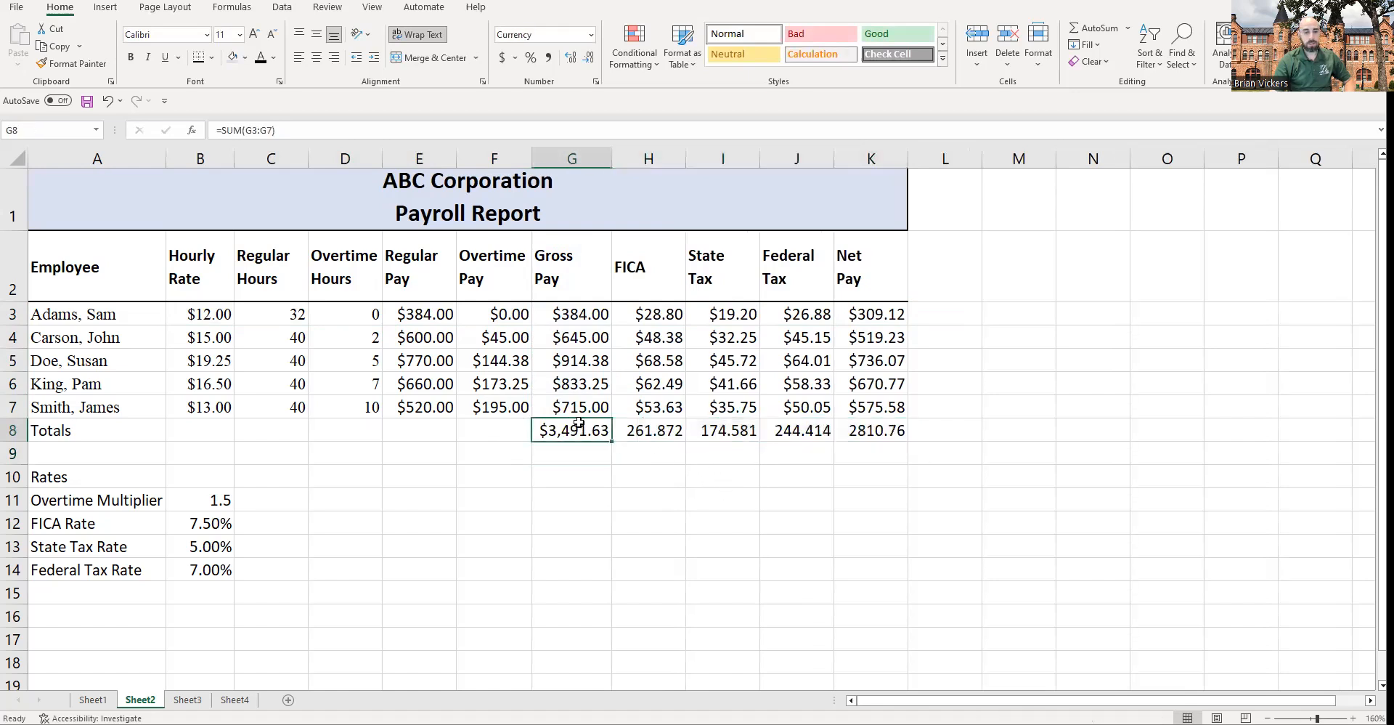
pyautogui.click(653, 431)
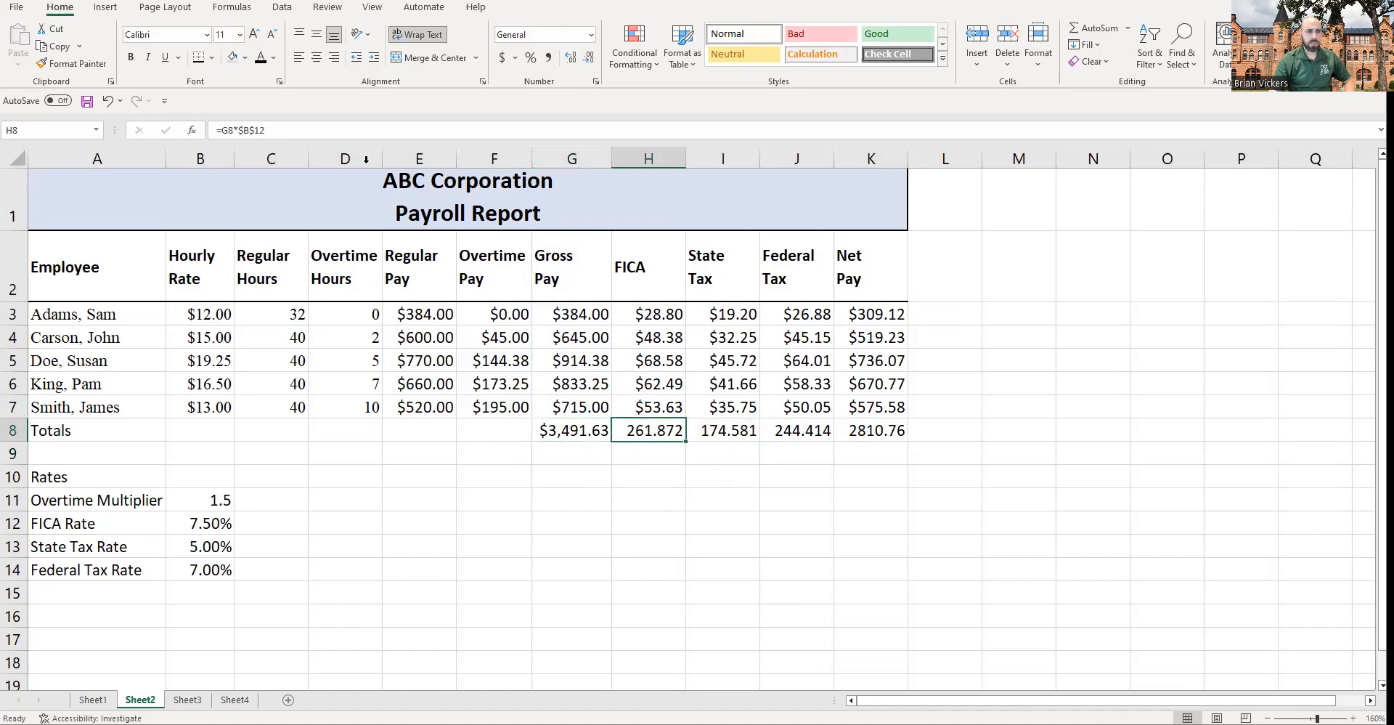
pyautogui.click(341, 132)
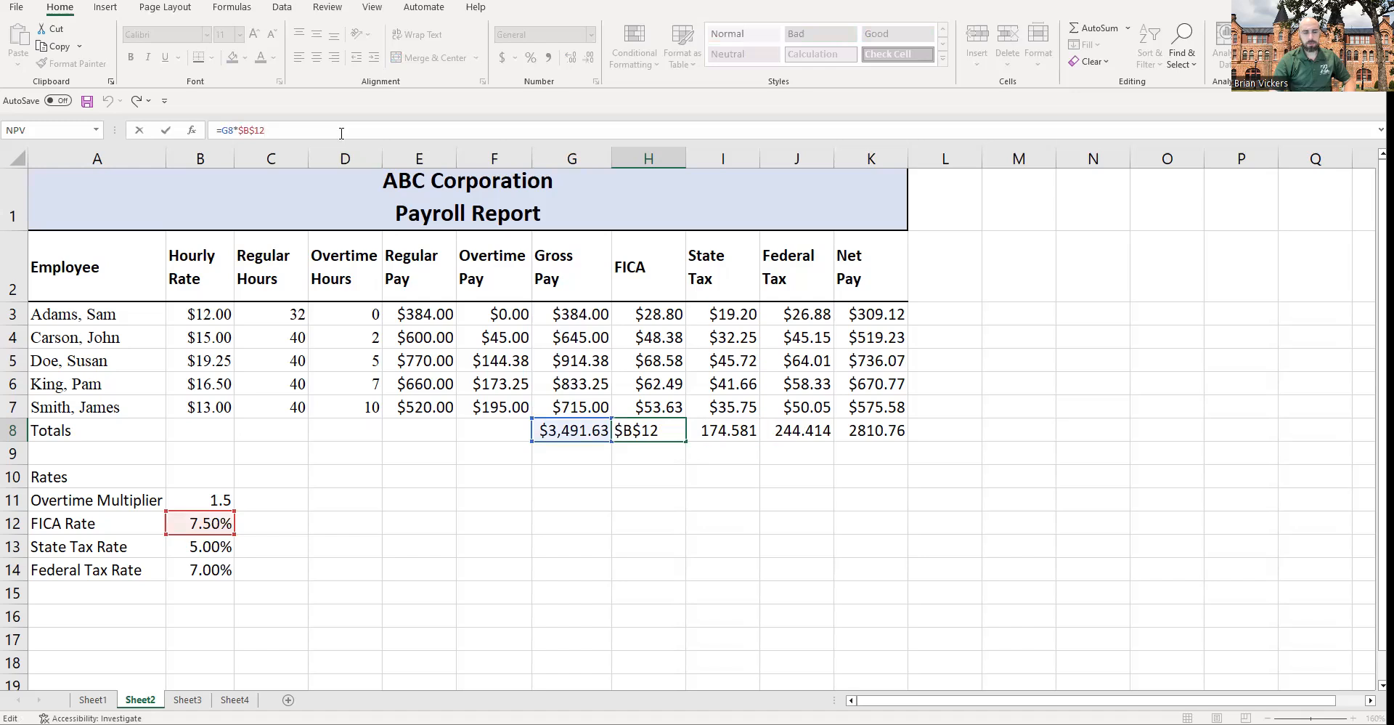
pyautogui.press('Return')
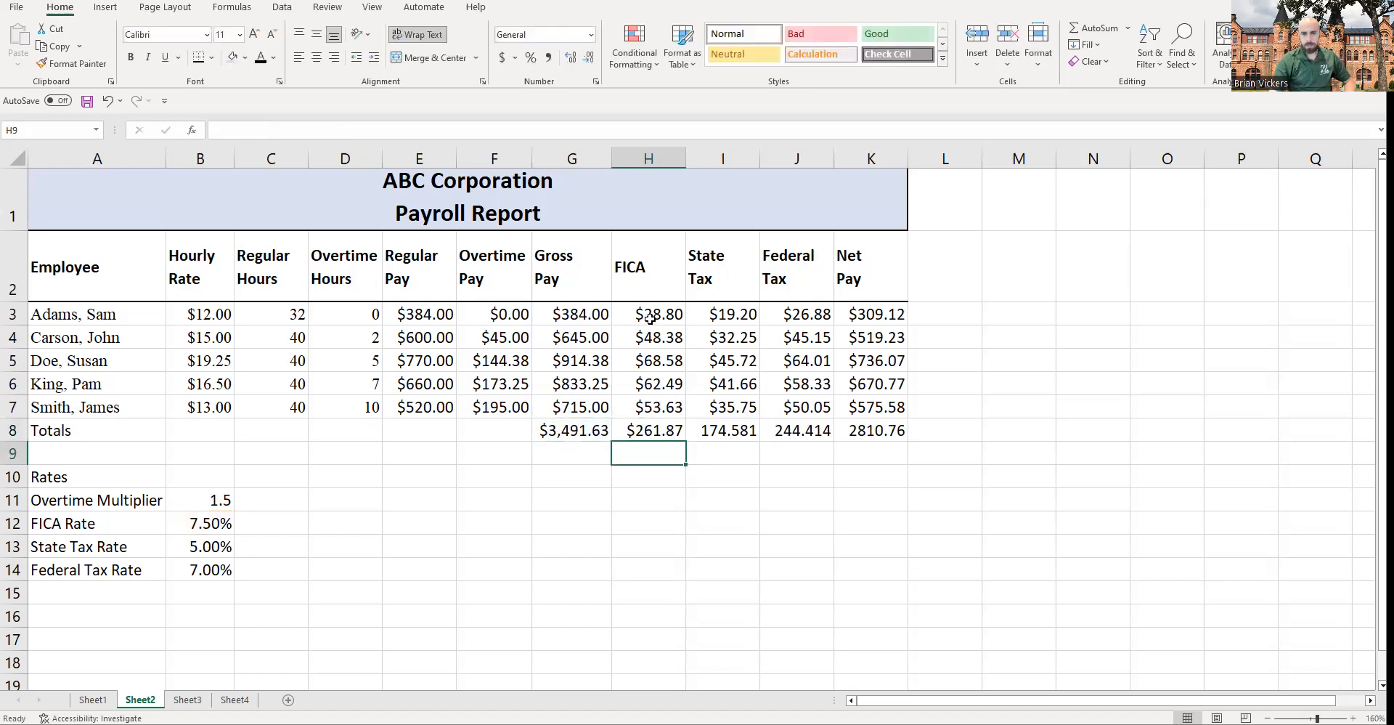
pyautogui.moveTo(650, 318); pyautogui.dragTo(893, 316)
pyautogui.click(645, 433)
pyautogui.click(555, 432)
pyautogui.click(637, 433)
pyautogui.click(719, 429)
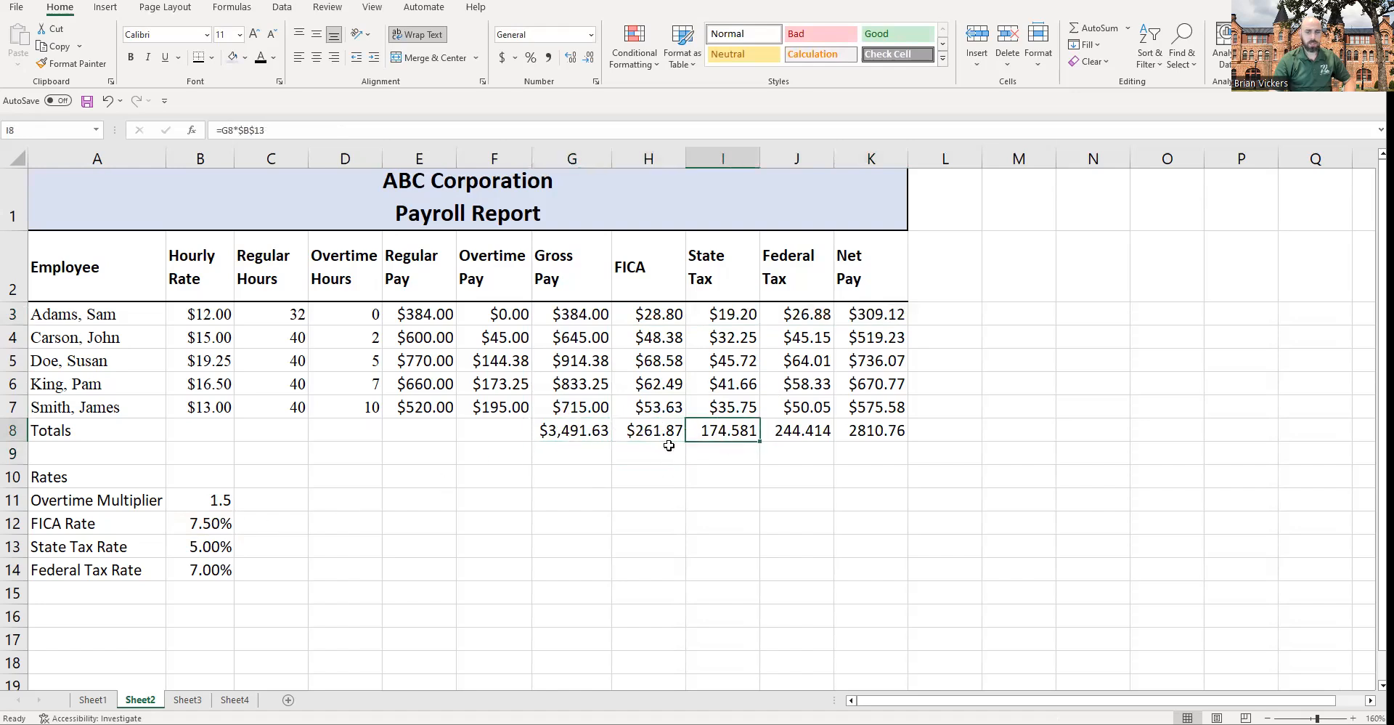
pyautogui.press('F2')
pyautogui.press('Return')
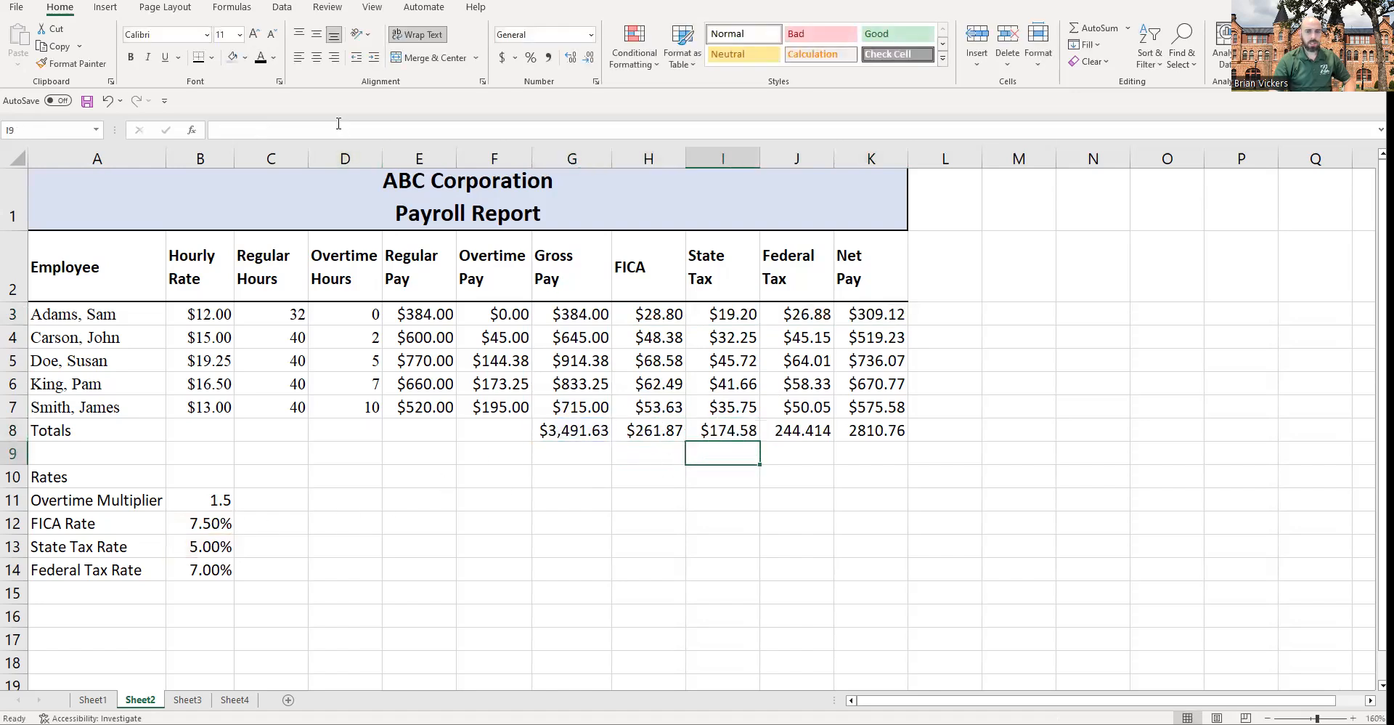
pyautogui.click(750, 437)
pyautogui.click(784, 433)
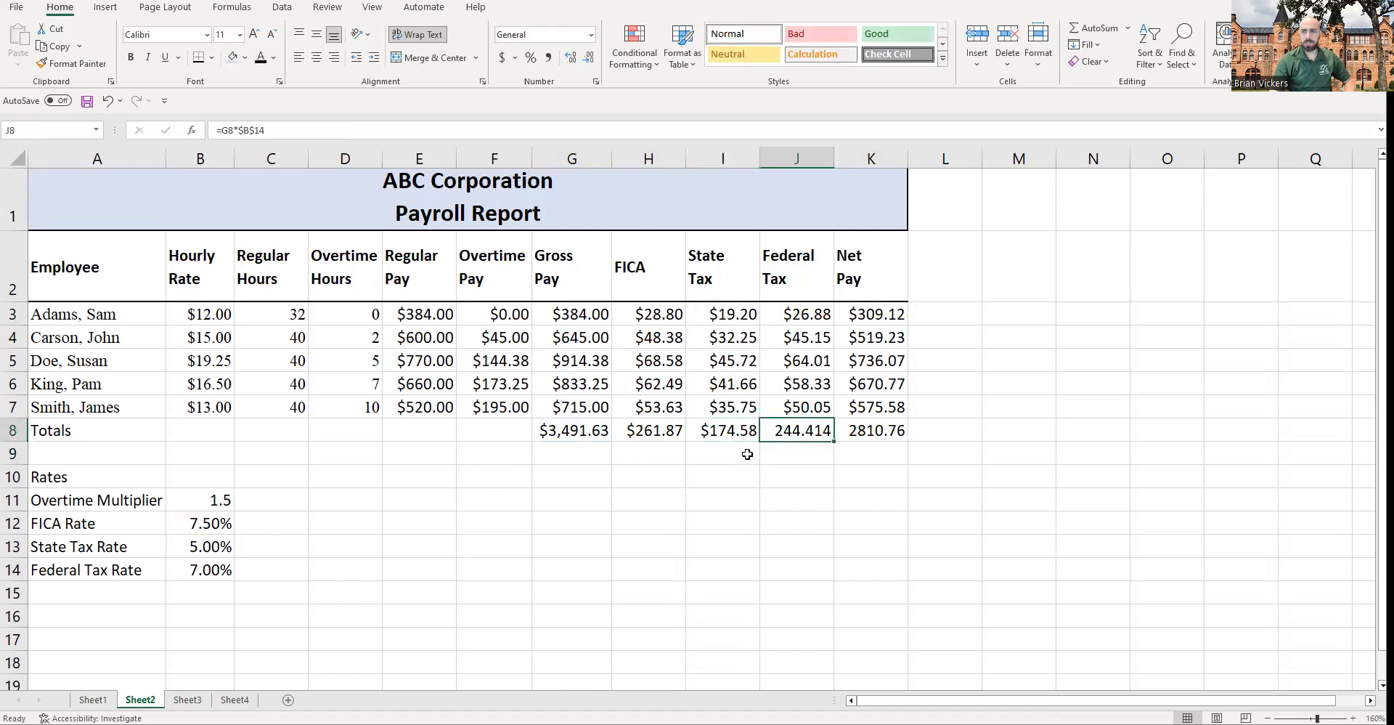
# Step: Refill the SUM total from G8 across to K8 and autofit column K's width
pyautogui.click(567, 418)
pyautogui.click(587, 440)
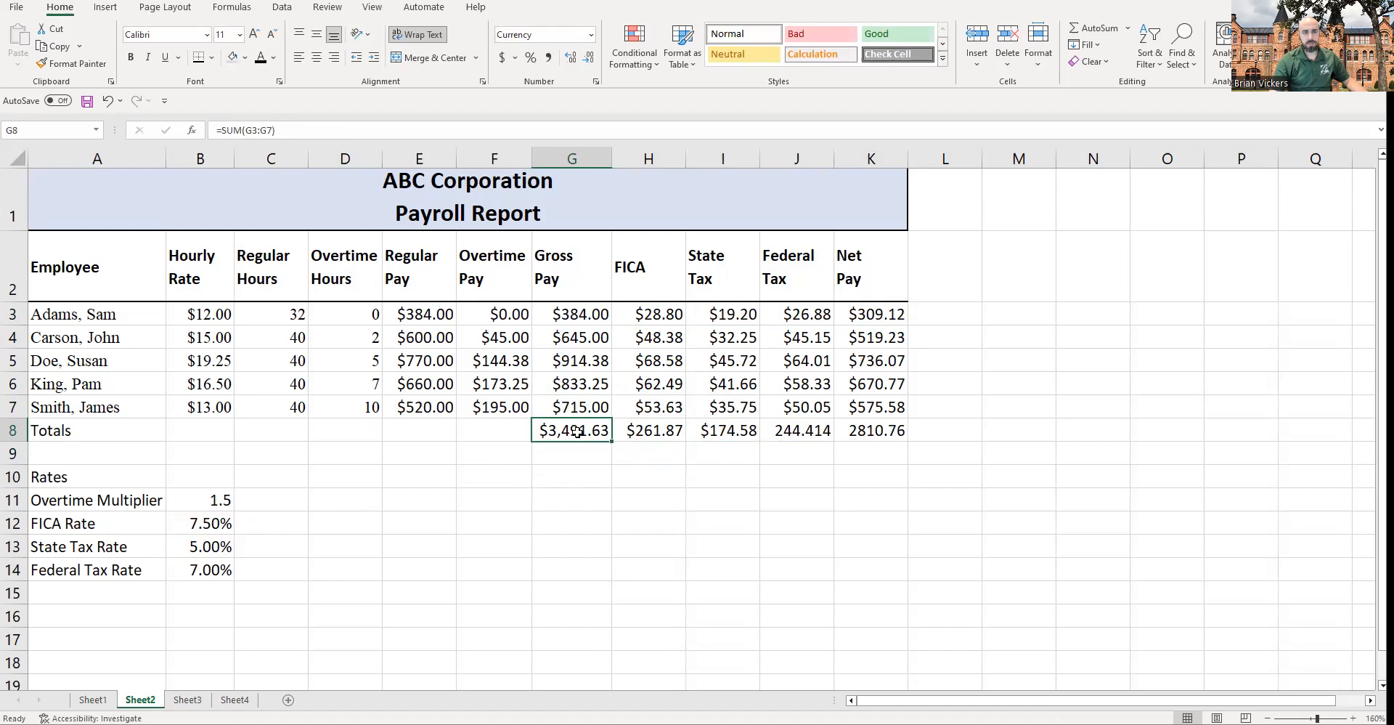
pyautogui.moveTo(577, 406); pyautogui.dragTo(574, 314)
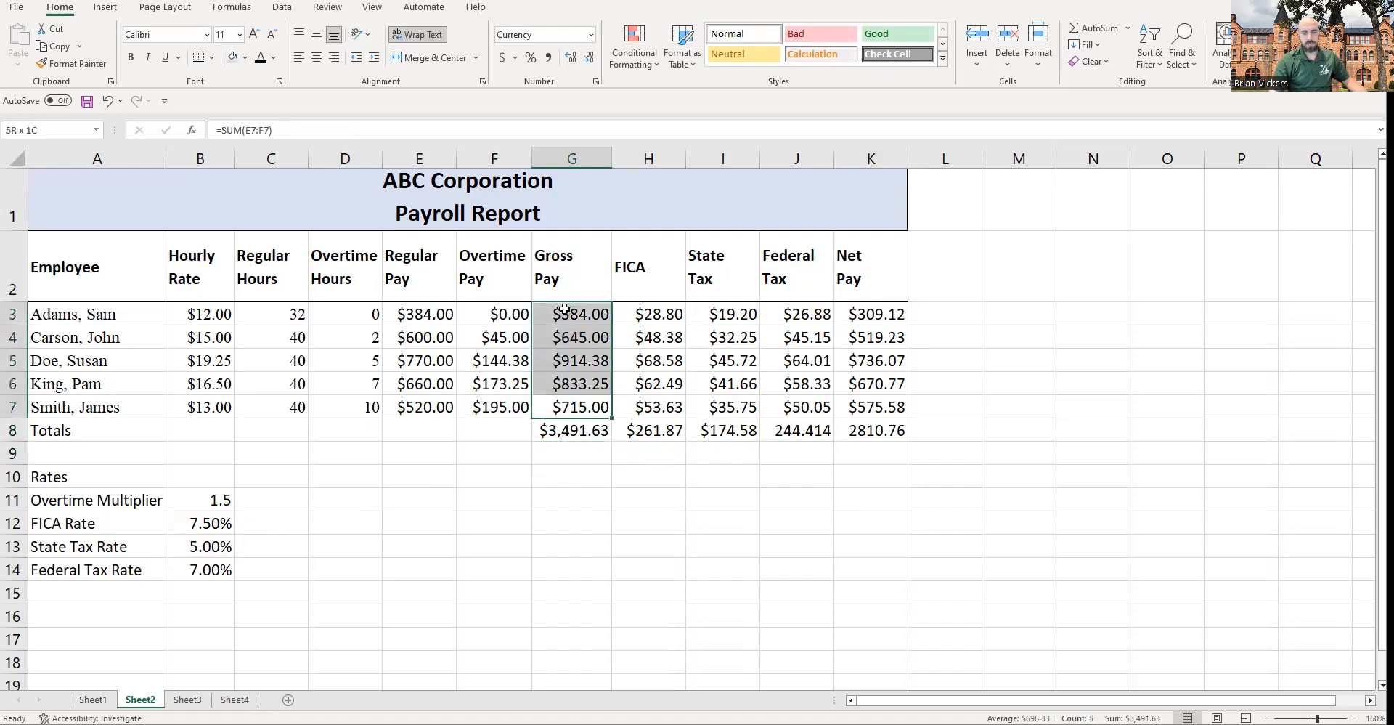
pyautogui.click(608, 437)
pyautogui.moveTo(613, 443); pyautogui.dragTo(857, 428)
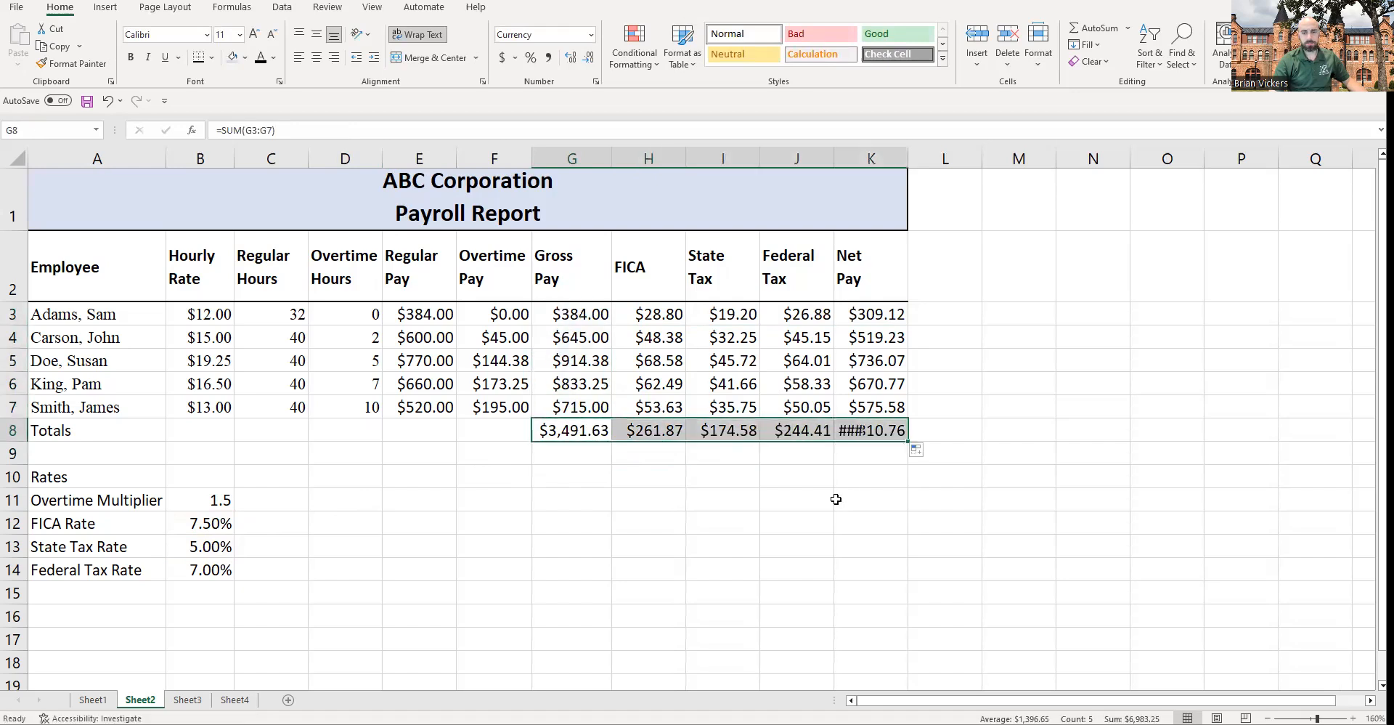
pyautogui.doubleClick(909, 160)
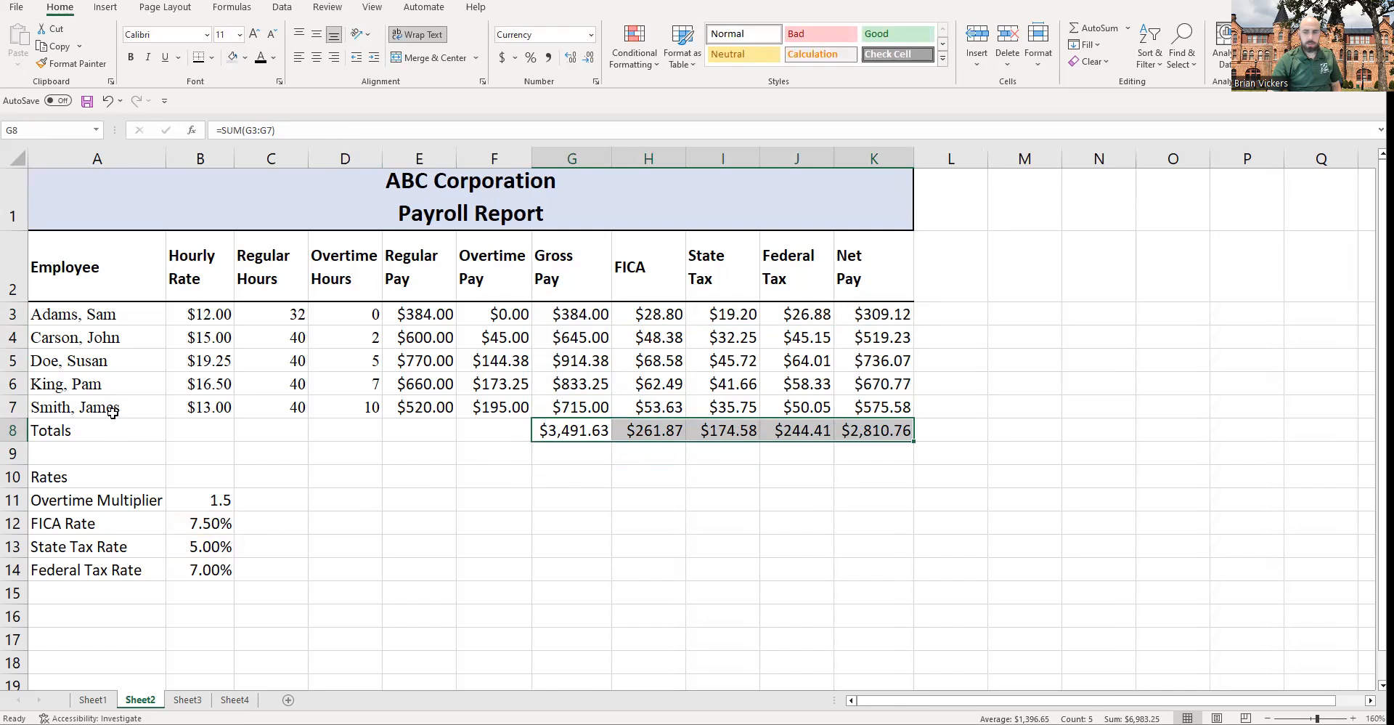
# Step: Add a bottom border beneath the last employee row, A7:K7
pyautogui.moveTo(60, 406); pyautogui.dragTo(858, 405)
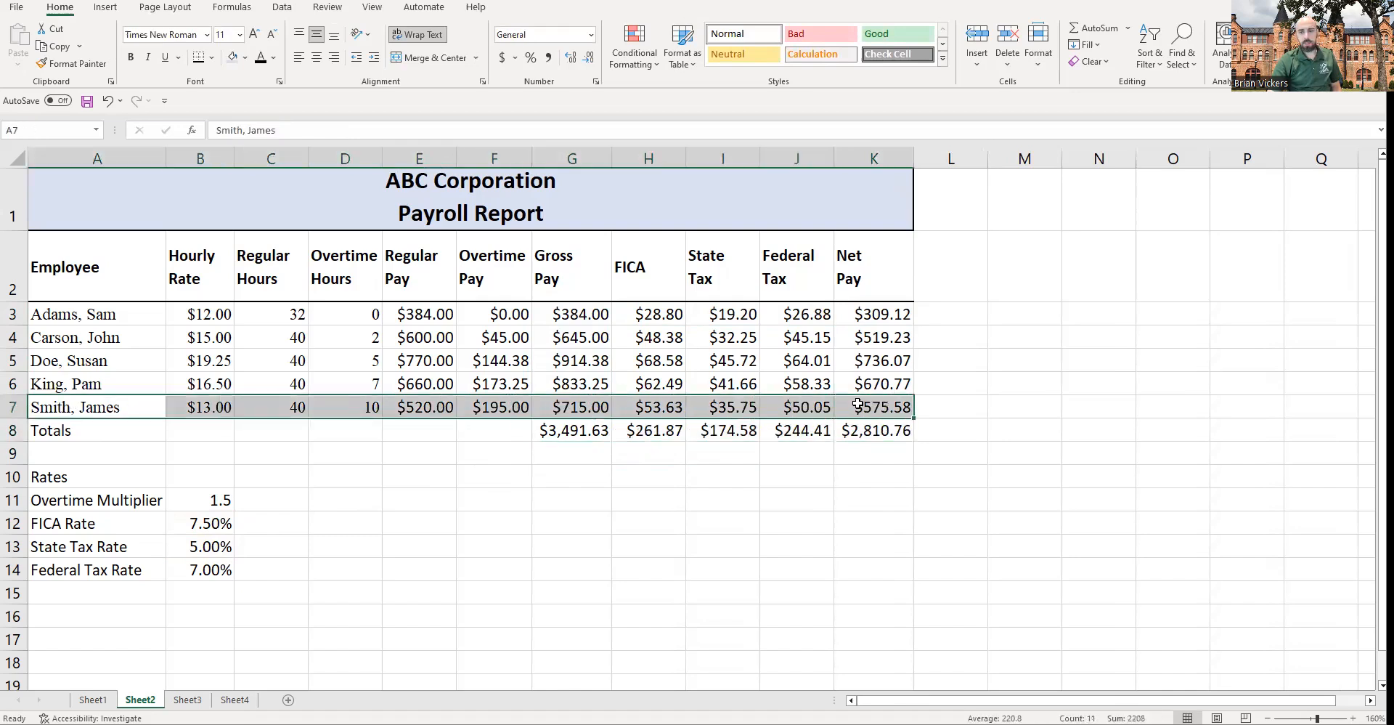
pyautogui.click(198, 58)
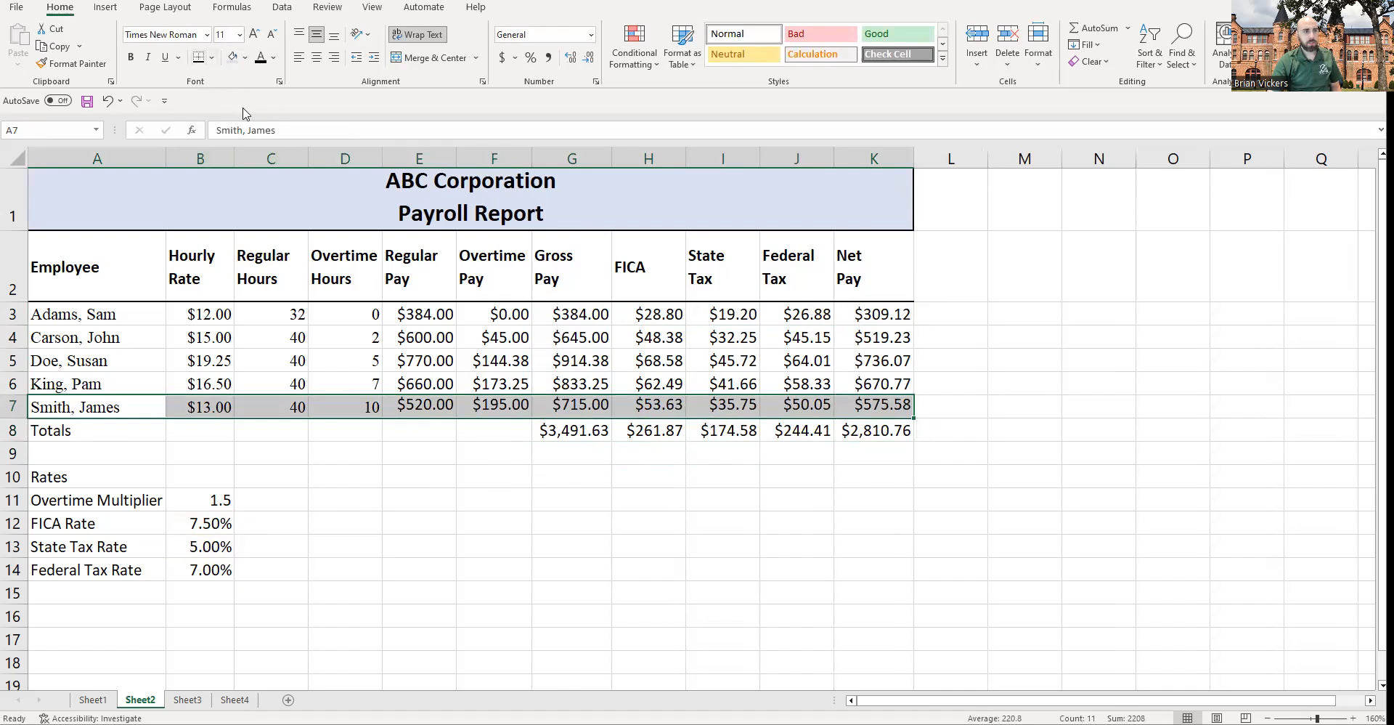
pyautogui.click(415, 564)
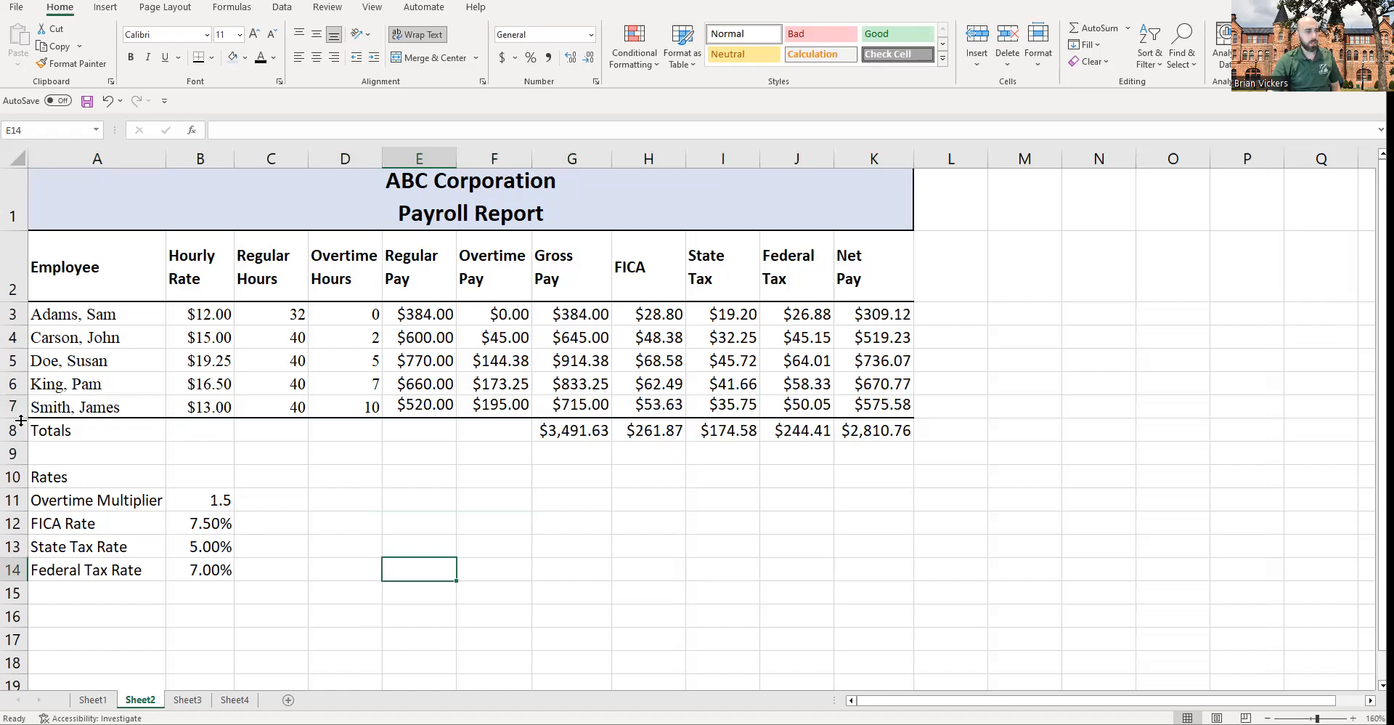
# Step: Bold the Totals label in A8 and the totals in G8:K8
pyautogui.click(52, 430)
pyautogui.hotkey('ctrl', 'b')
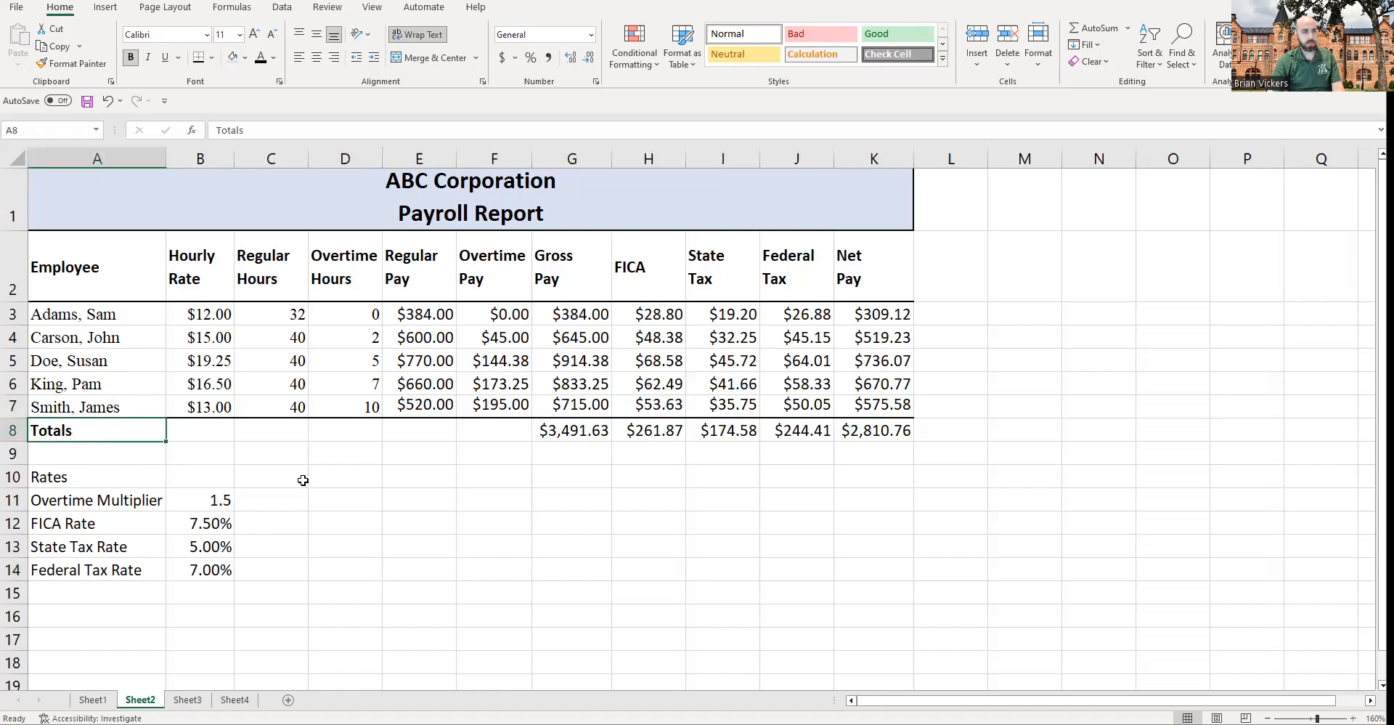
pyautogui.moveTo(559, 429); pyautogui.dragTo(897, 436)
pyautogui.hotkey('ctrl', 'b')
pyautogui.click(694, 501)
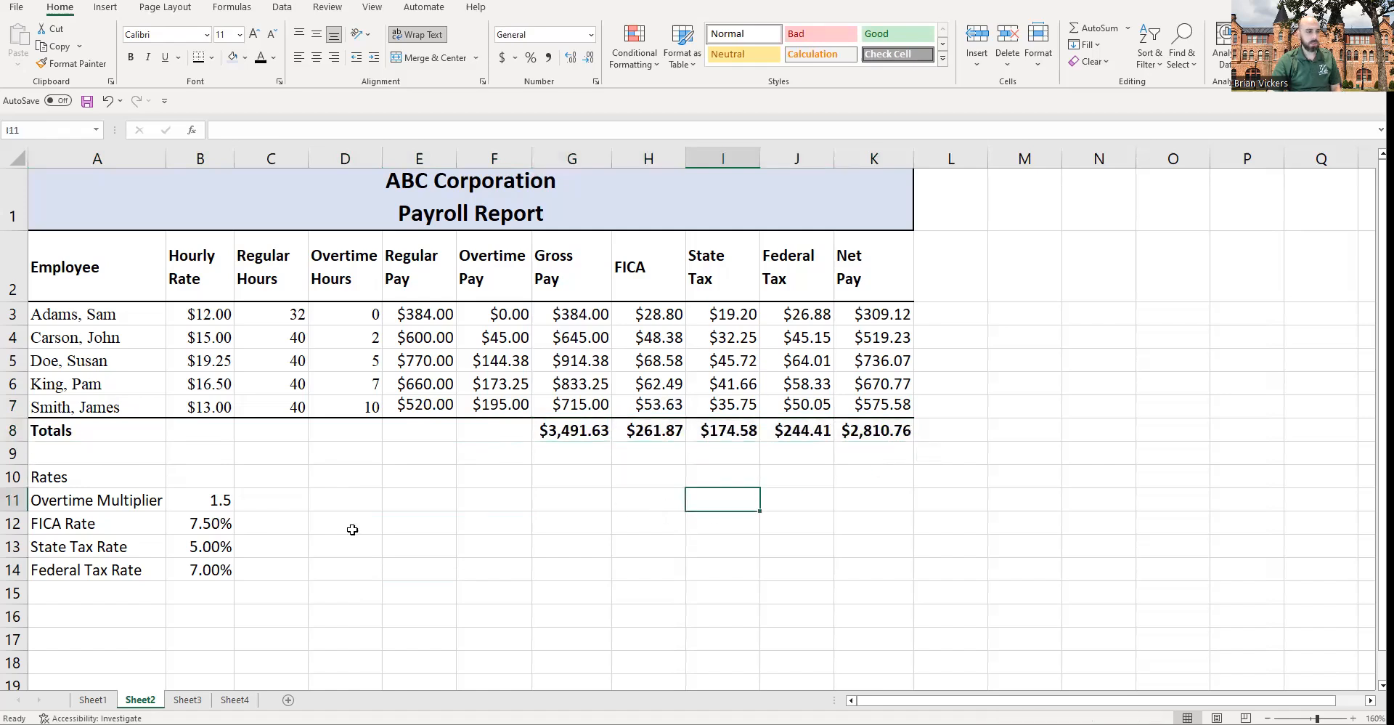
# Step: Apply a thick outside border around the rates table A10:B14
pyautogui.moveTo(95, 481); pyautogui.dragTo(218, 571)
pyautogui.click(211, 58)
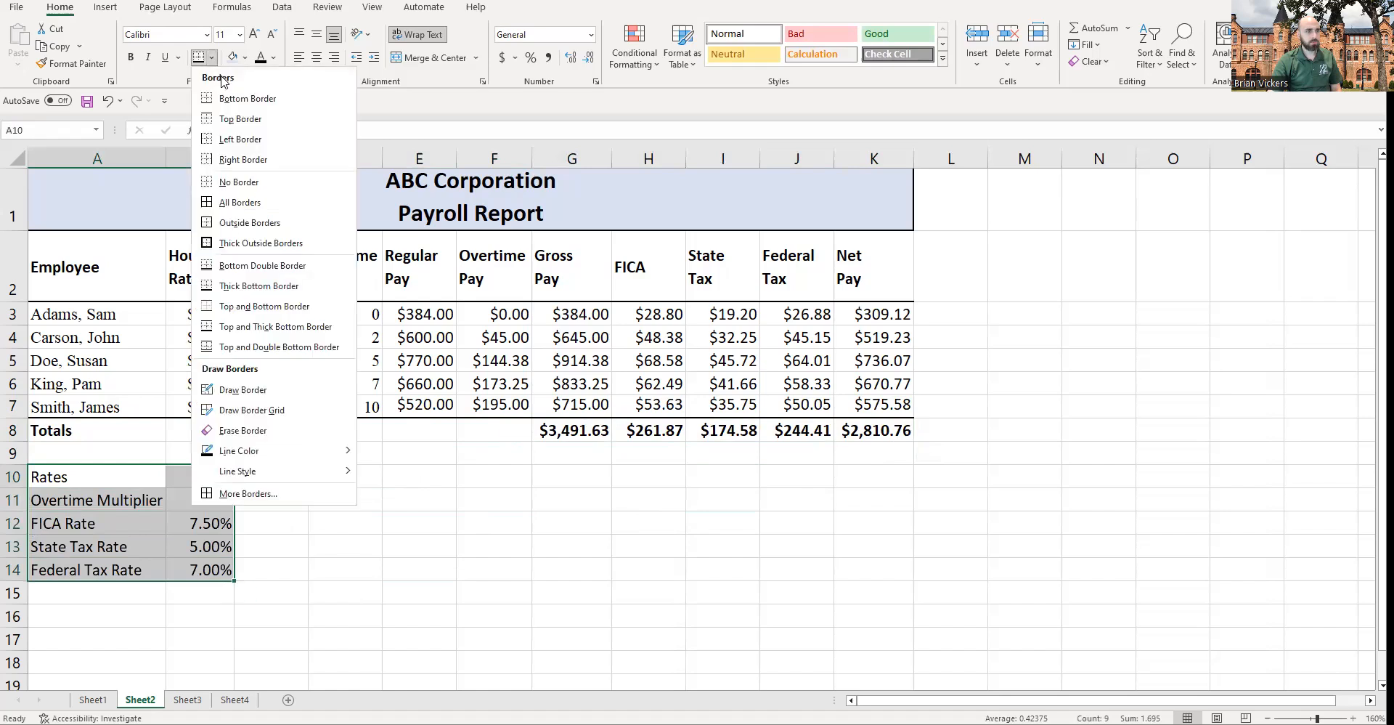
pyautogui.click(272, 242)
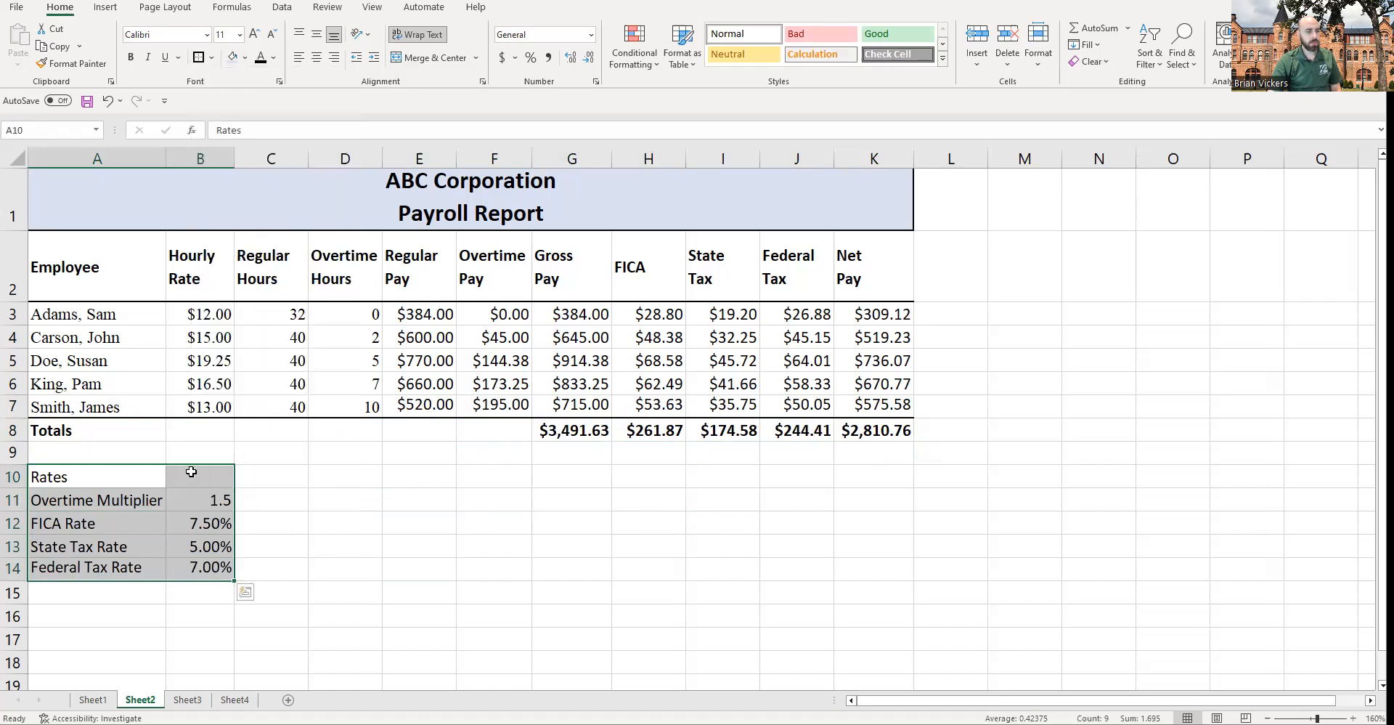
pyautogui.click(254, 505)
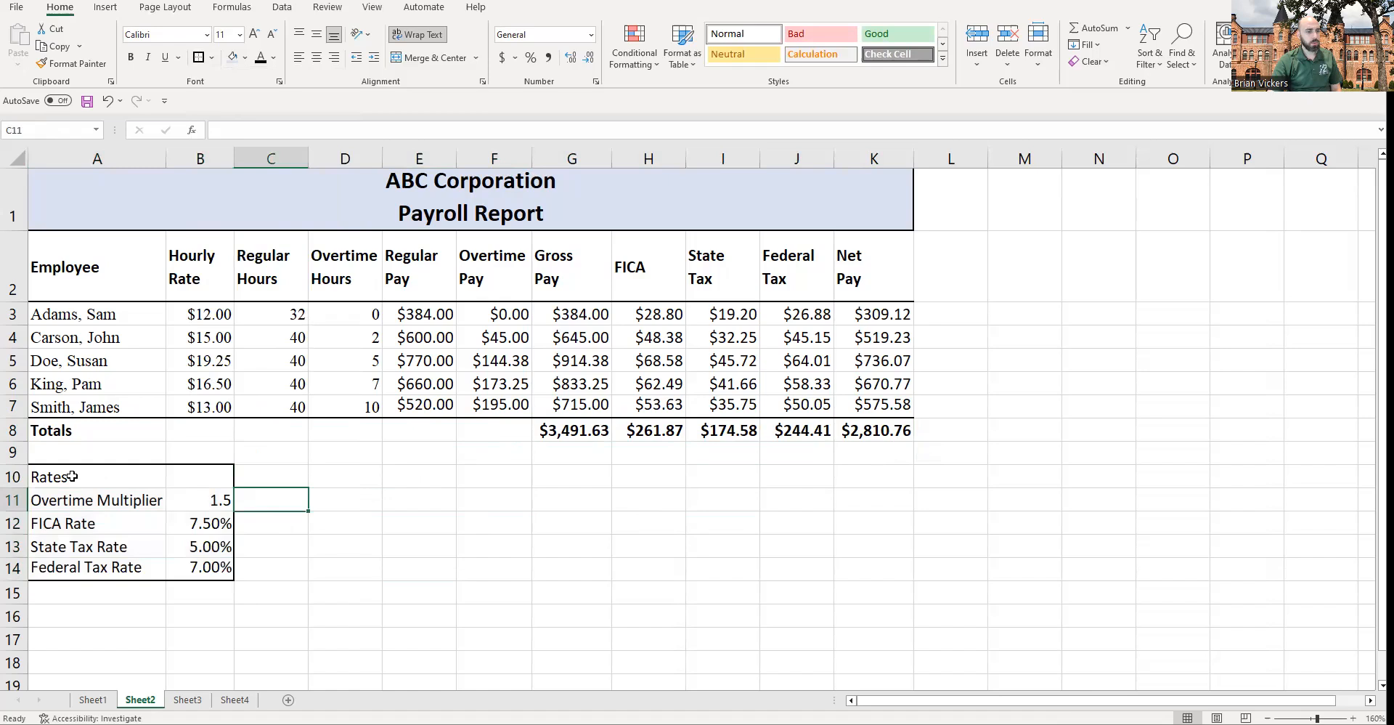
# Step: Merge and center the Rates heading across A10:B10
pyautogui.moveTo(73, 476); pyautogui.dragTo(225, 471)
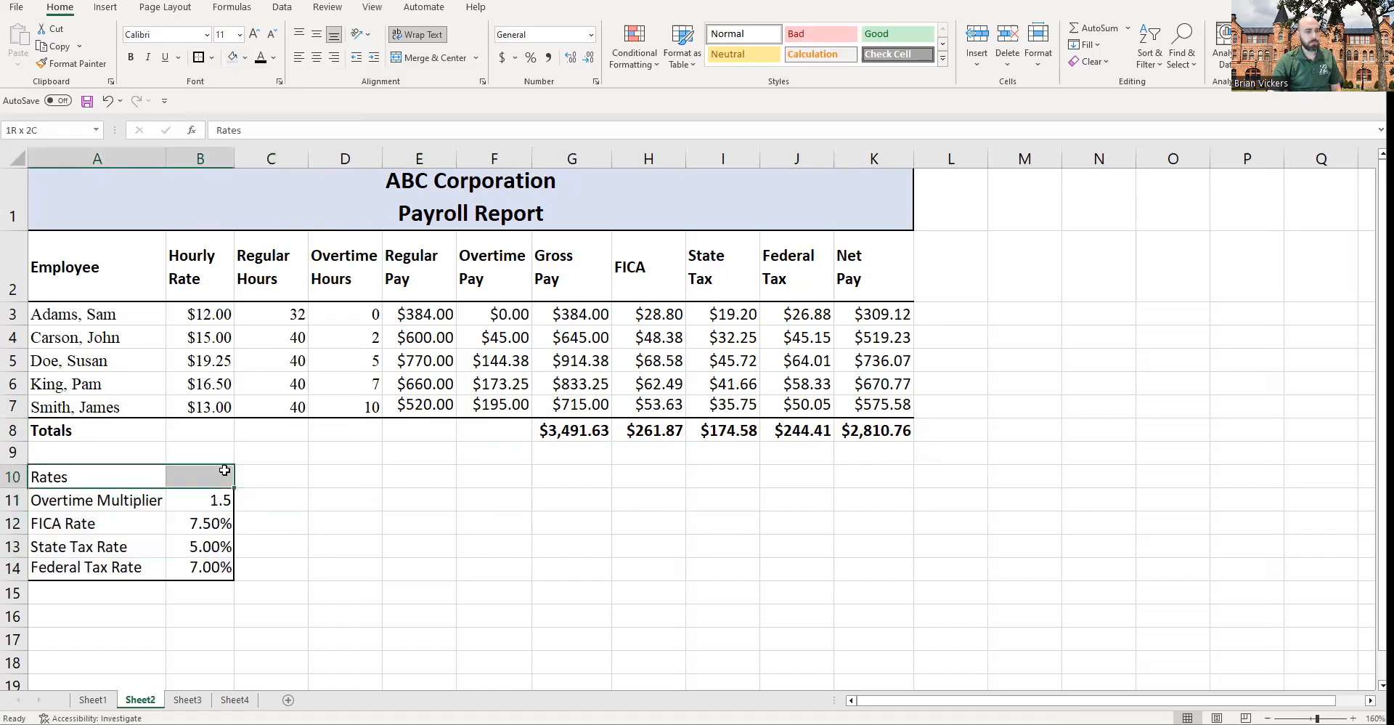
pyautogui.click(428, 58)
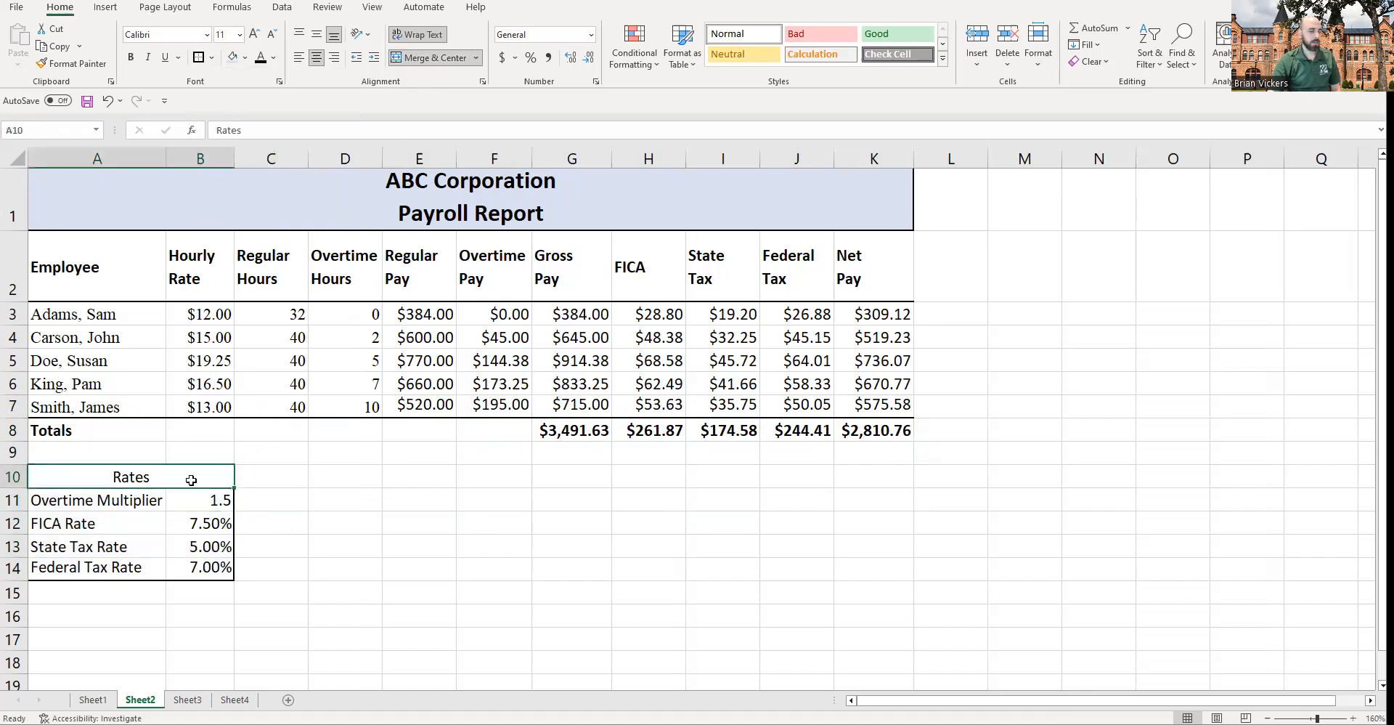
# Step: Fill the rates table A10:B14 with a light green background color
pyautogui.moveTo(82, 475); pyautogui.dragTo(204, 570)
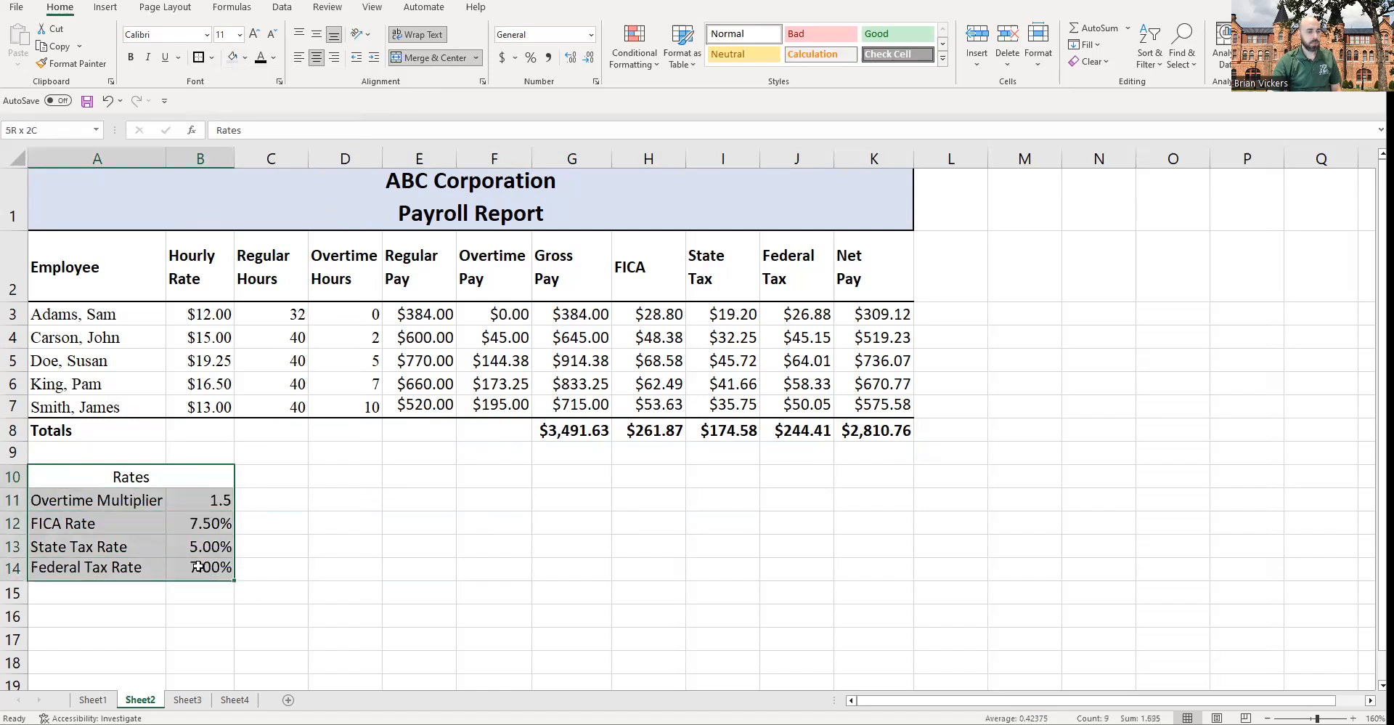
pyautogui.click(245, 57)
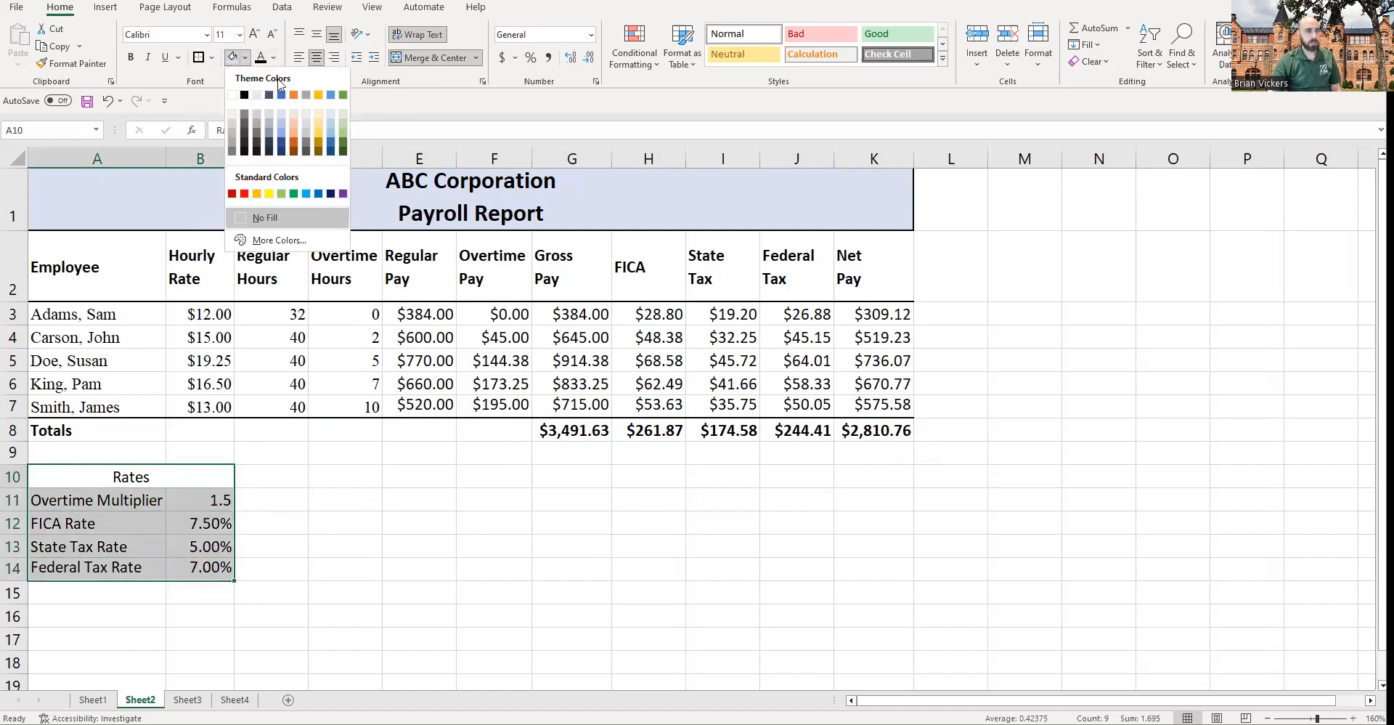
pyautogui.click(345, 115)
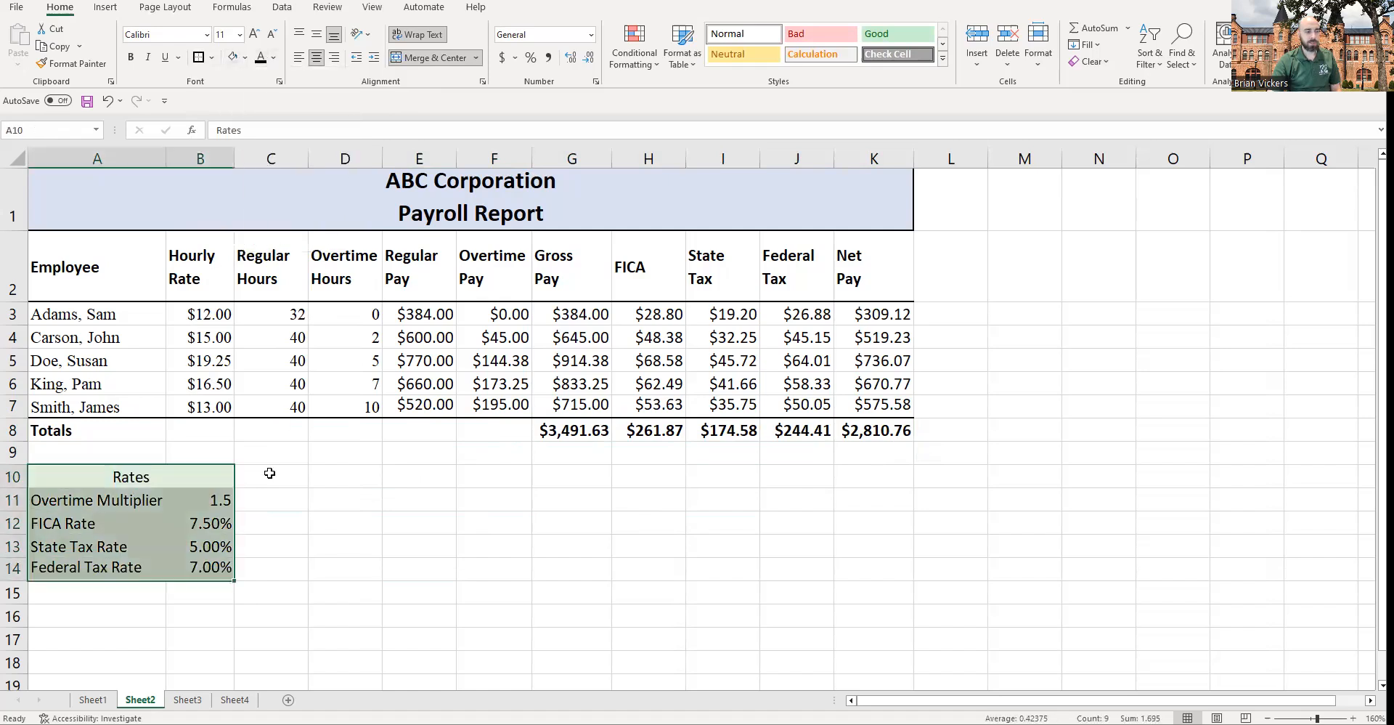
pyautogui.click(70, 471)
pyautogui.click(302, 470)
pyautogui.click(122, 479)
pyautogui.click(271, 499)
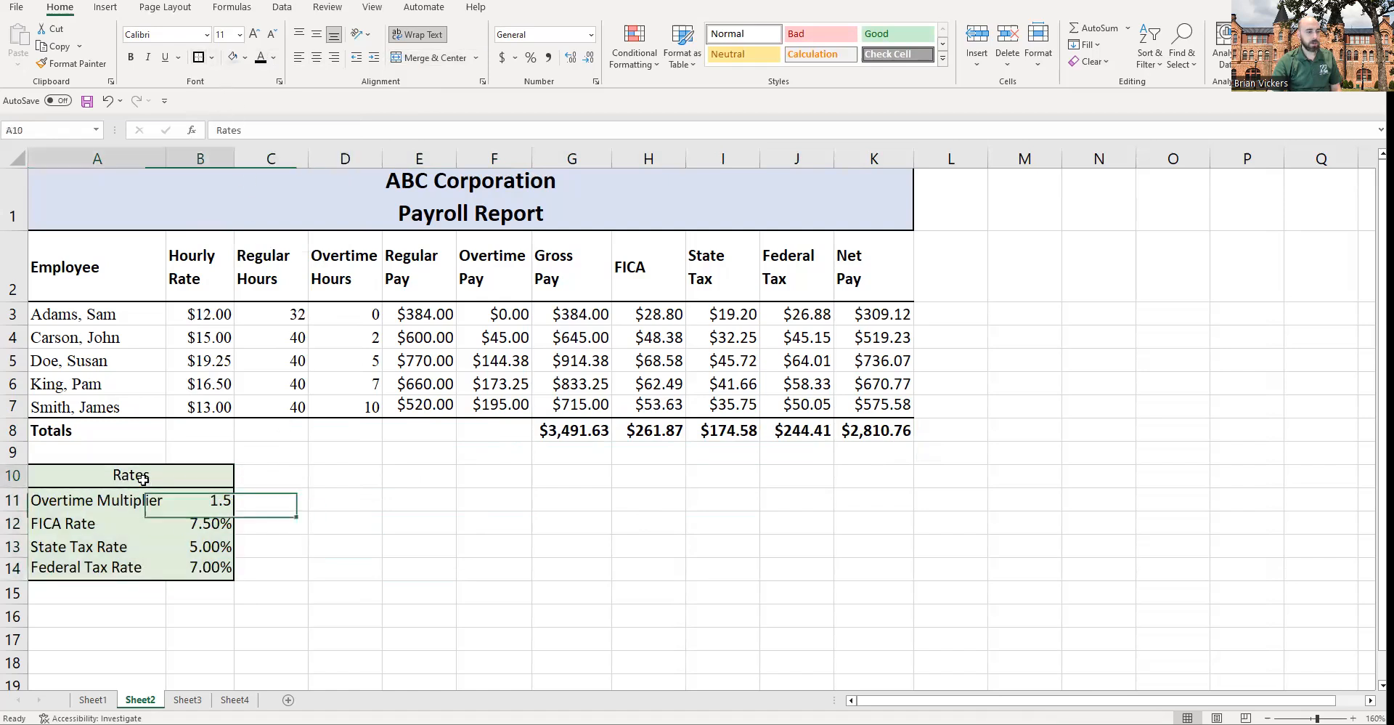
pyautogui.moveTo(87, 508); pyautogui.dragTo(189, 563)
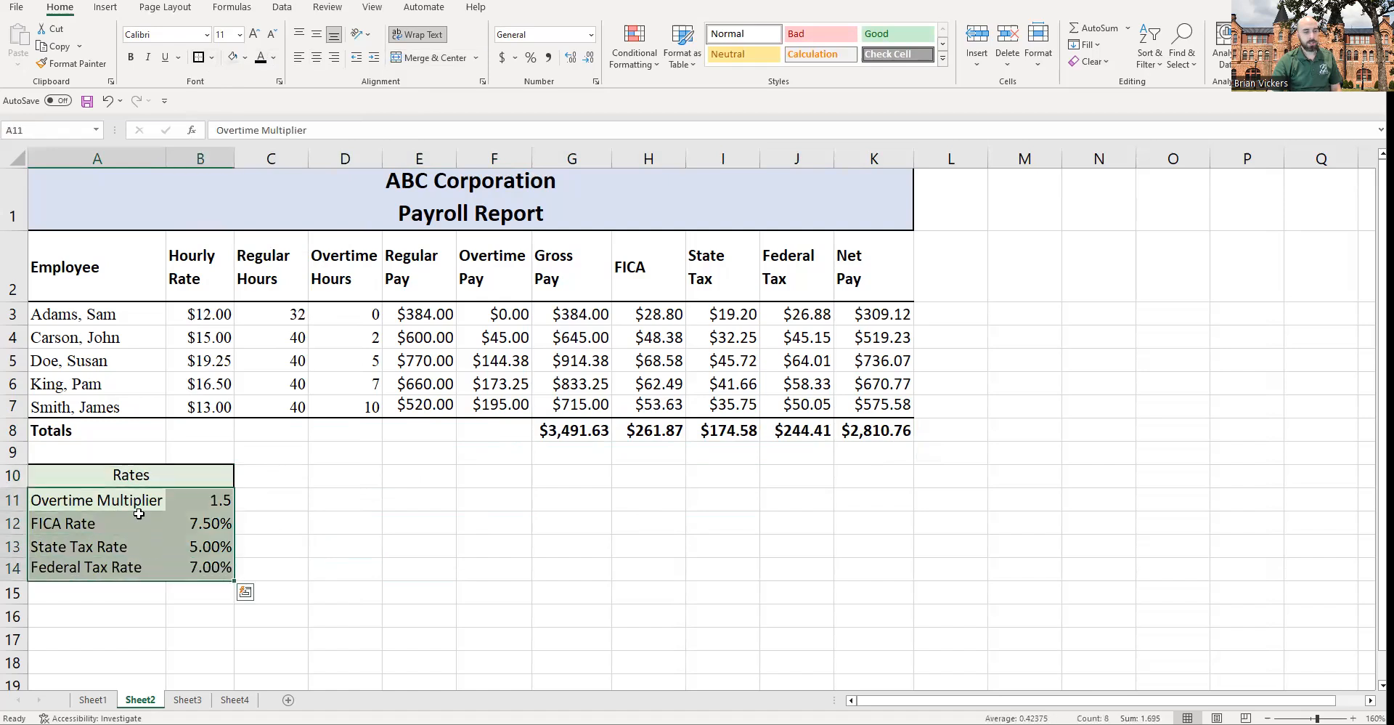
pyautogui.click(304, 479)
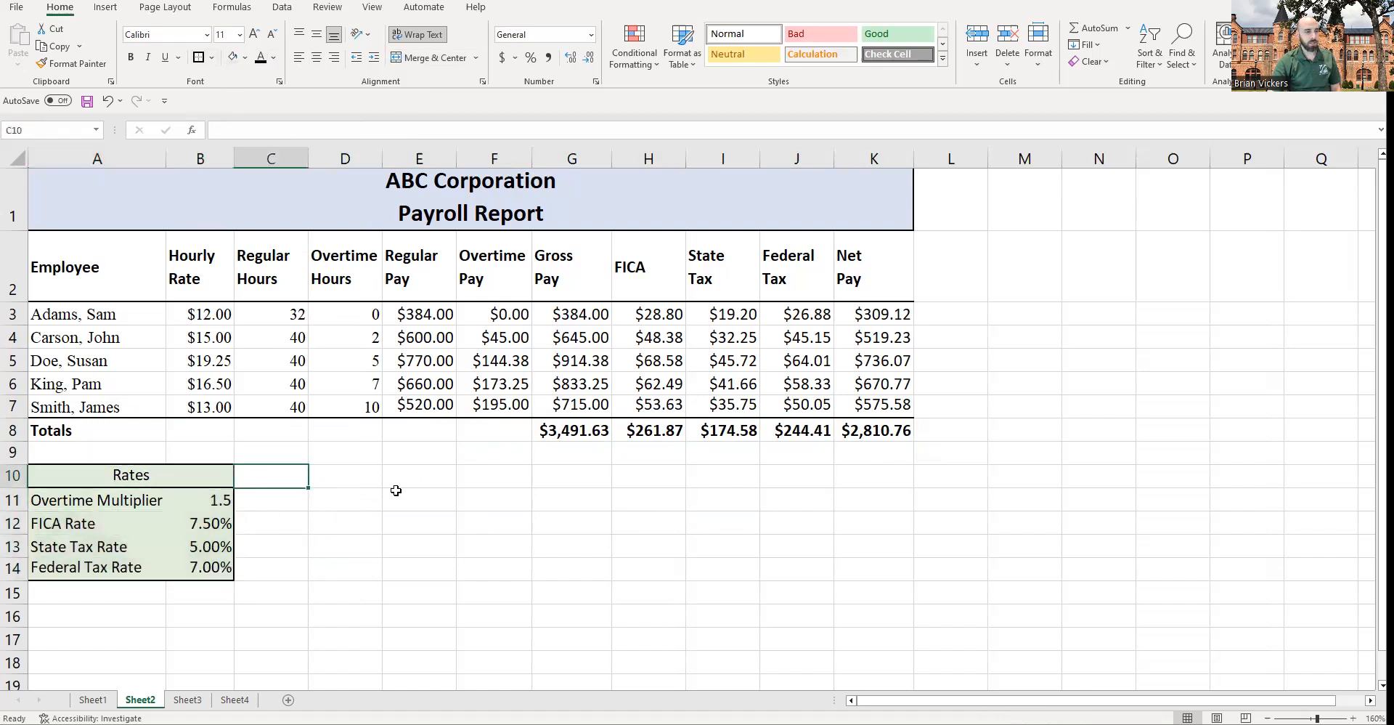
pyautogui.click(121, 474)
pyautogui.click(231, 507)
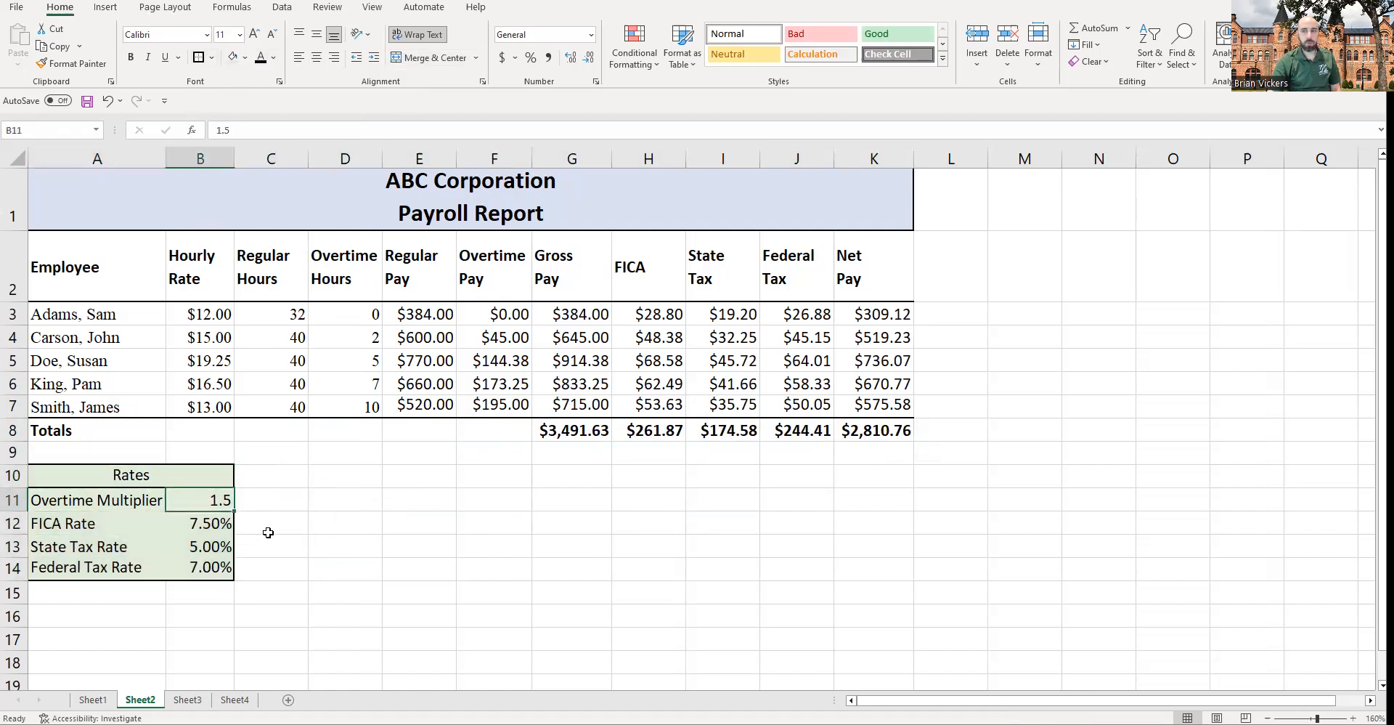
# Step: Change the State Tax Rate to 5.05% and the Federal Tax Rate to 7.3%
pyautogui.press('Down')
pyautogui.press('Down')
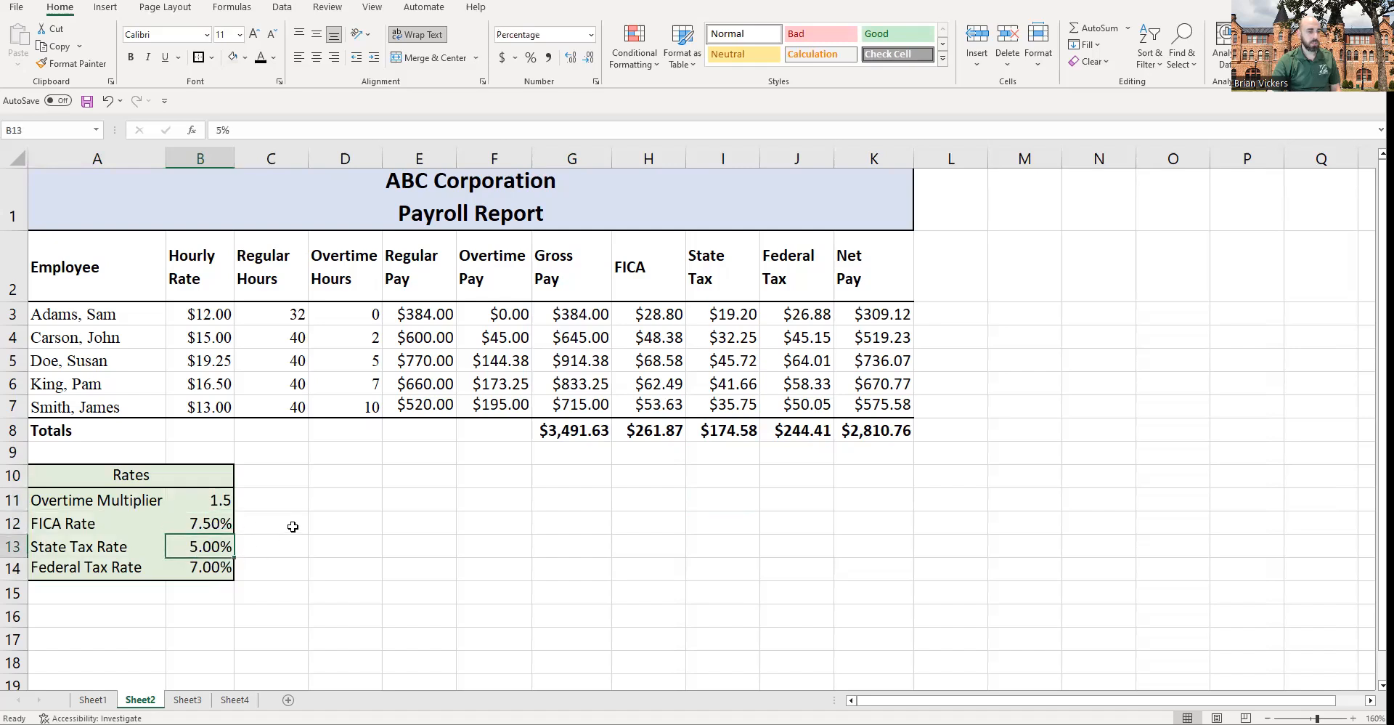
pyautogui.write('5.05')
pyautogui.press('Return')
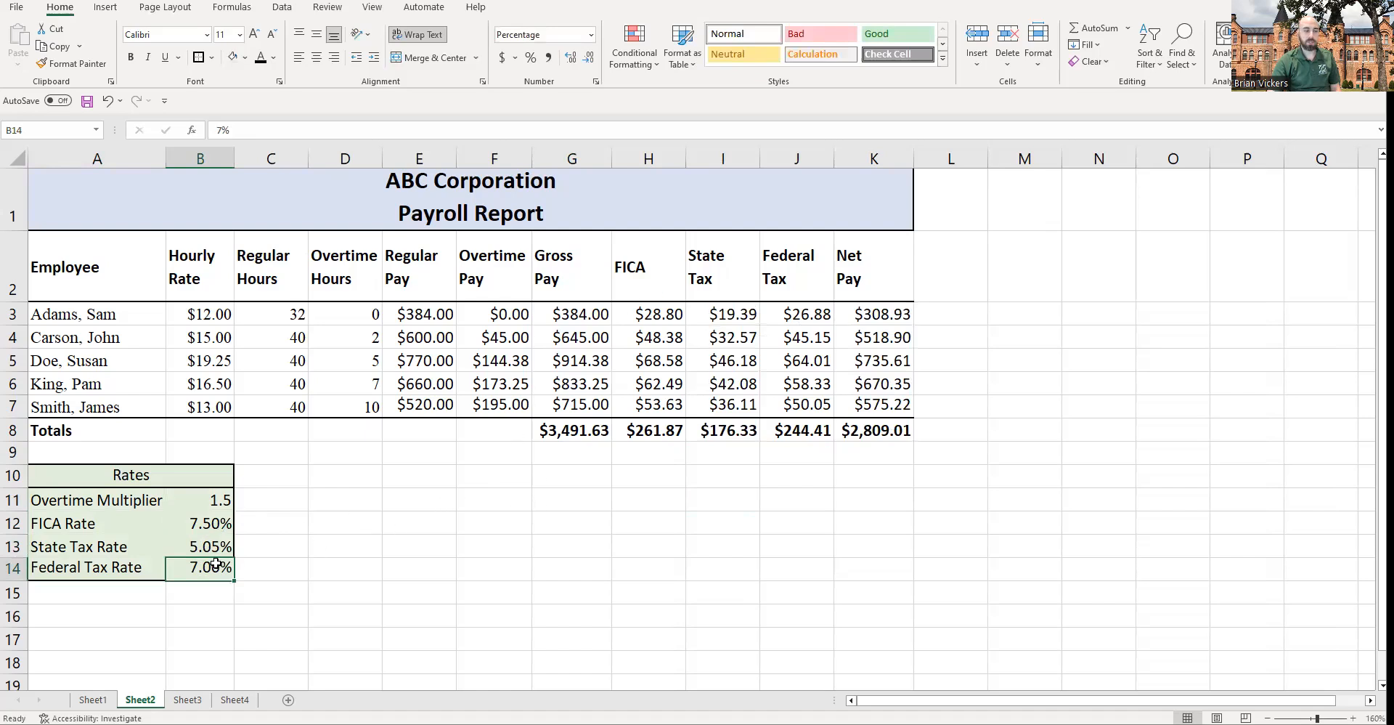
pyautogui.write('7.3')
pyautogui.press('Return')
# Step: Edit the FICA Rate in B12 to 7.55%
pyautogui.moveTo(791, 312); pyautogui.dragTo(900, 315)
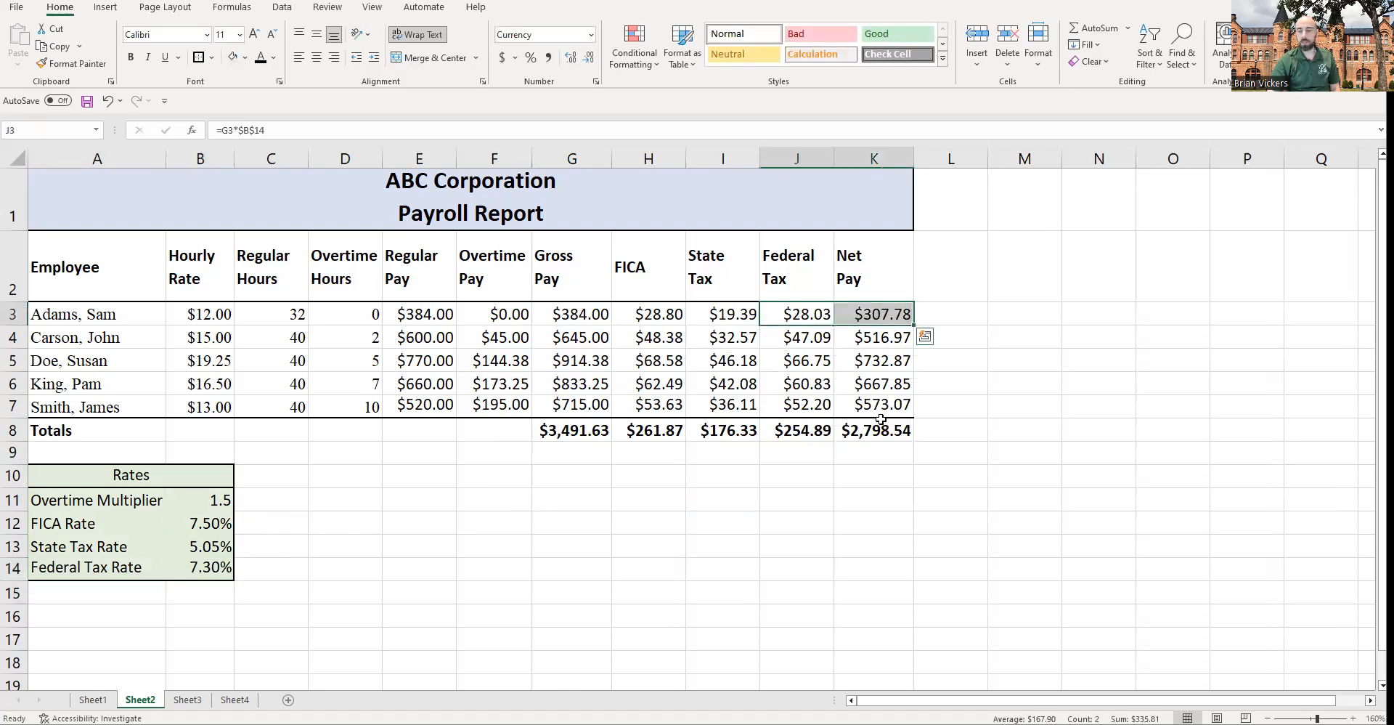
pyautogui.click(211, 523)
pyautogui.press('F2')
pyautogui.press('Left')
pyautogui.press('BackSpace')
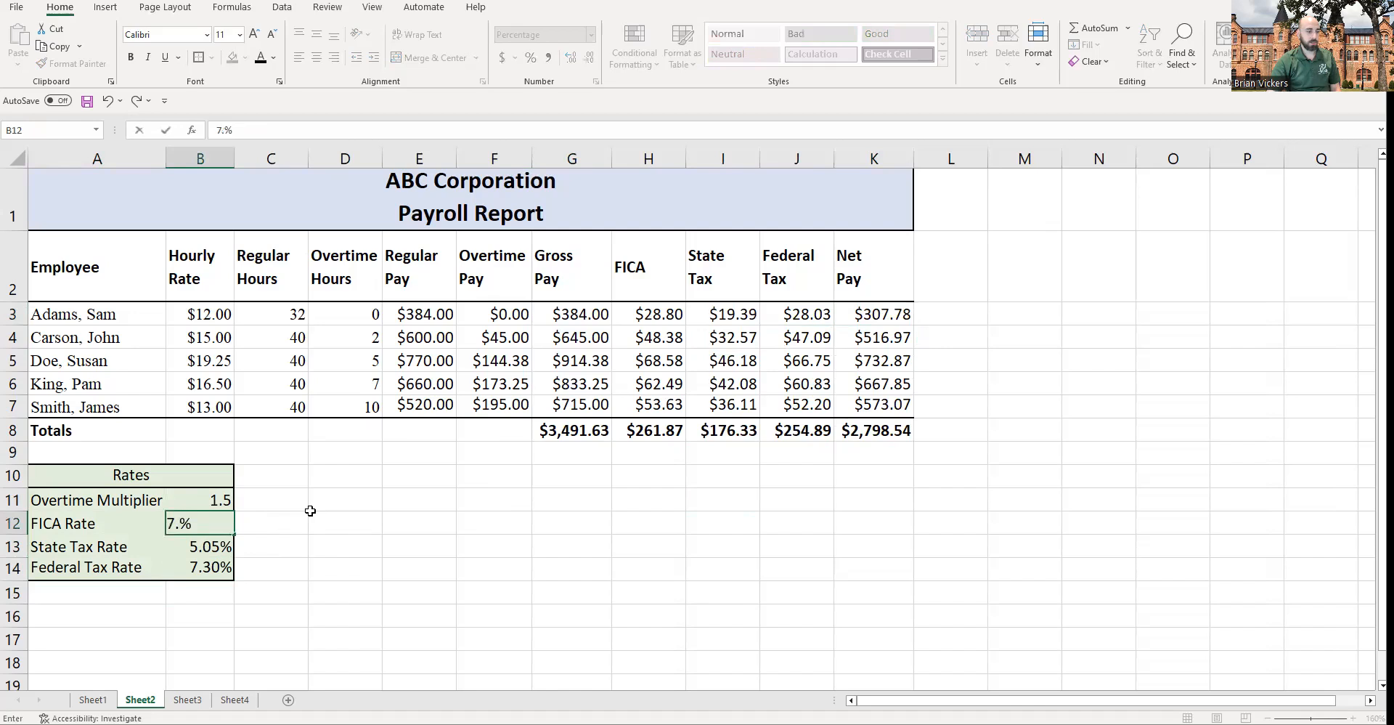
pyautogui.write('55')
pyautogui.press('Return')
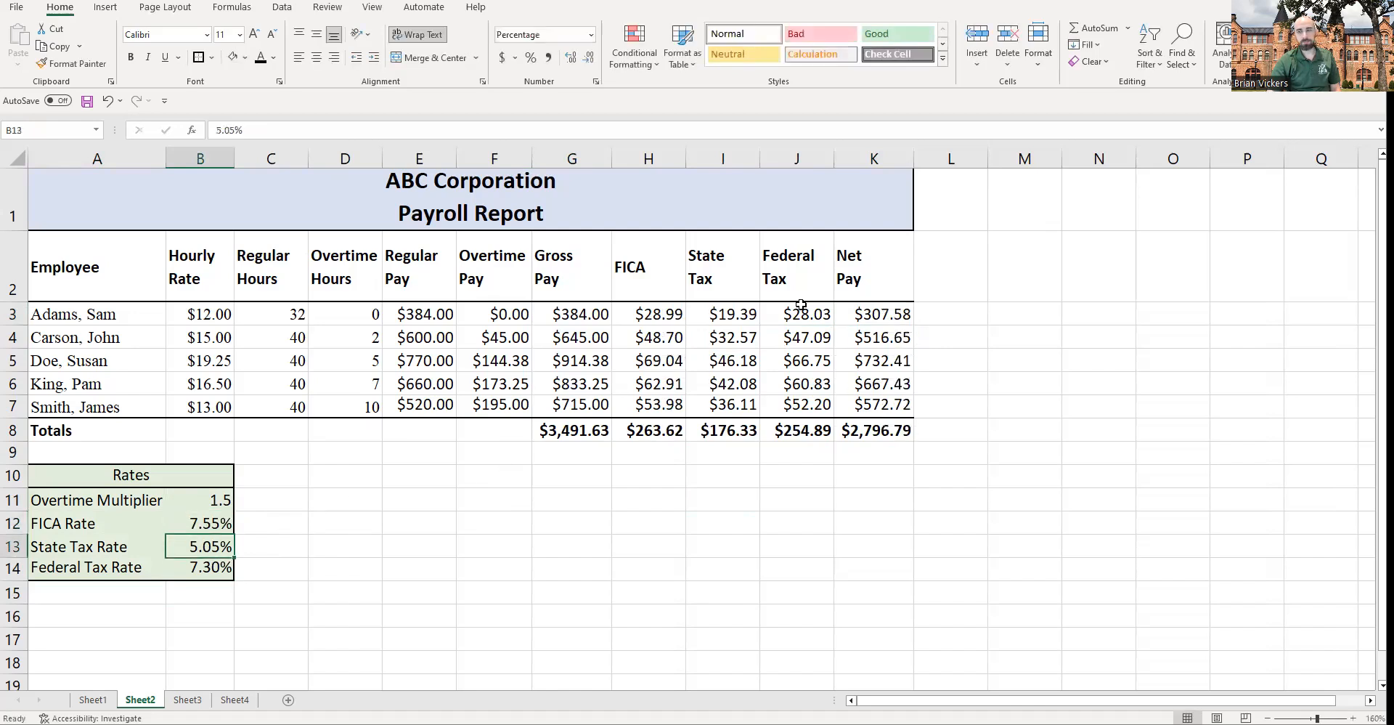
# Step: Undo the three rate changes to restore the original rates
pyautogui.hotkey('ctrl', 'z')
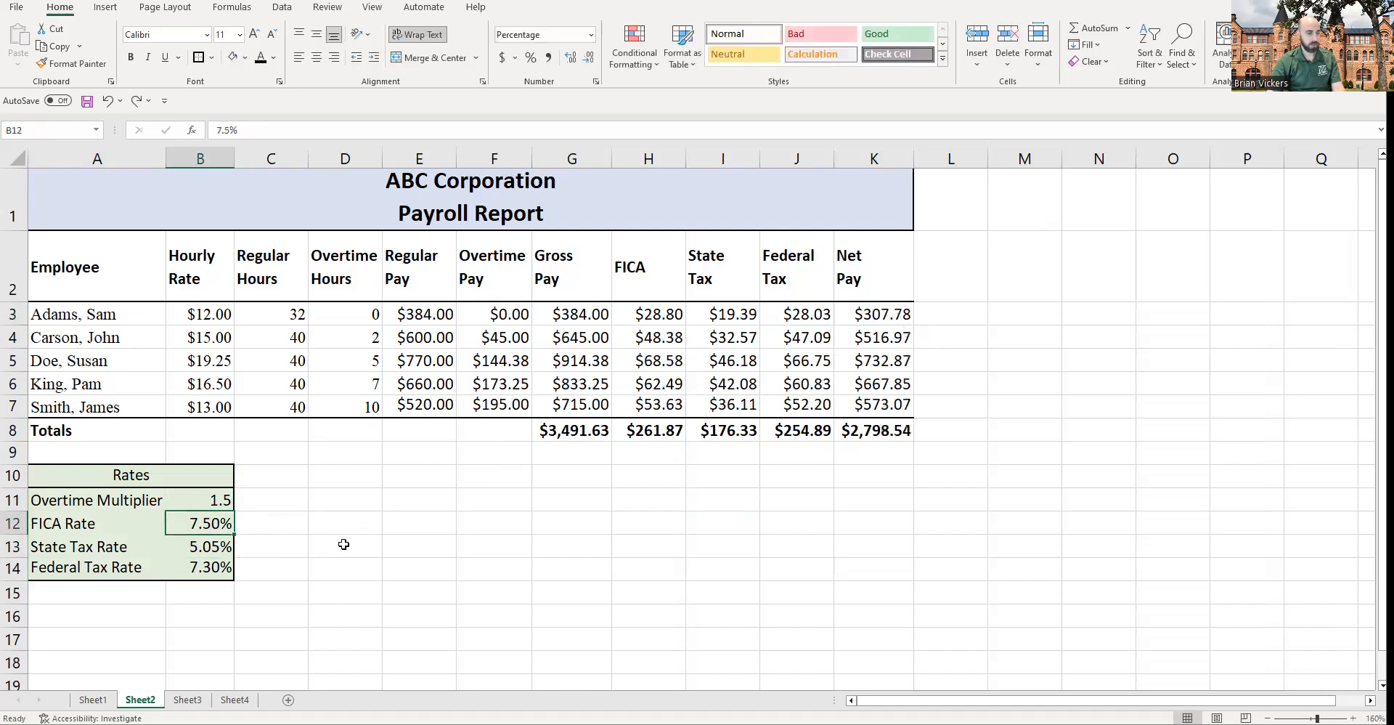
pyautogui.hotkey('ctrl', 'z')
pyautogui.hotkey('ctrl', 'z')
pyautogui.click(354, 566)
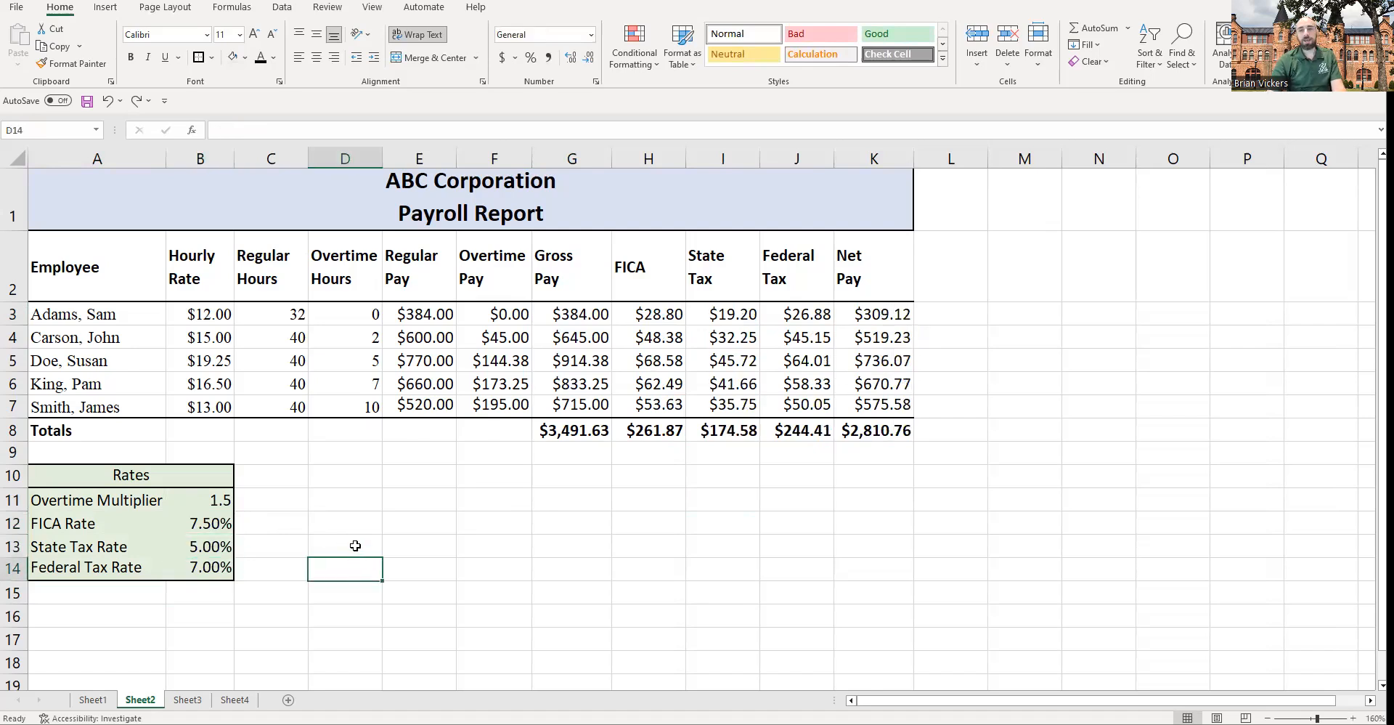
pyautogui.click(316, 523)
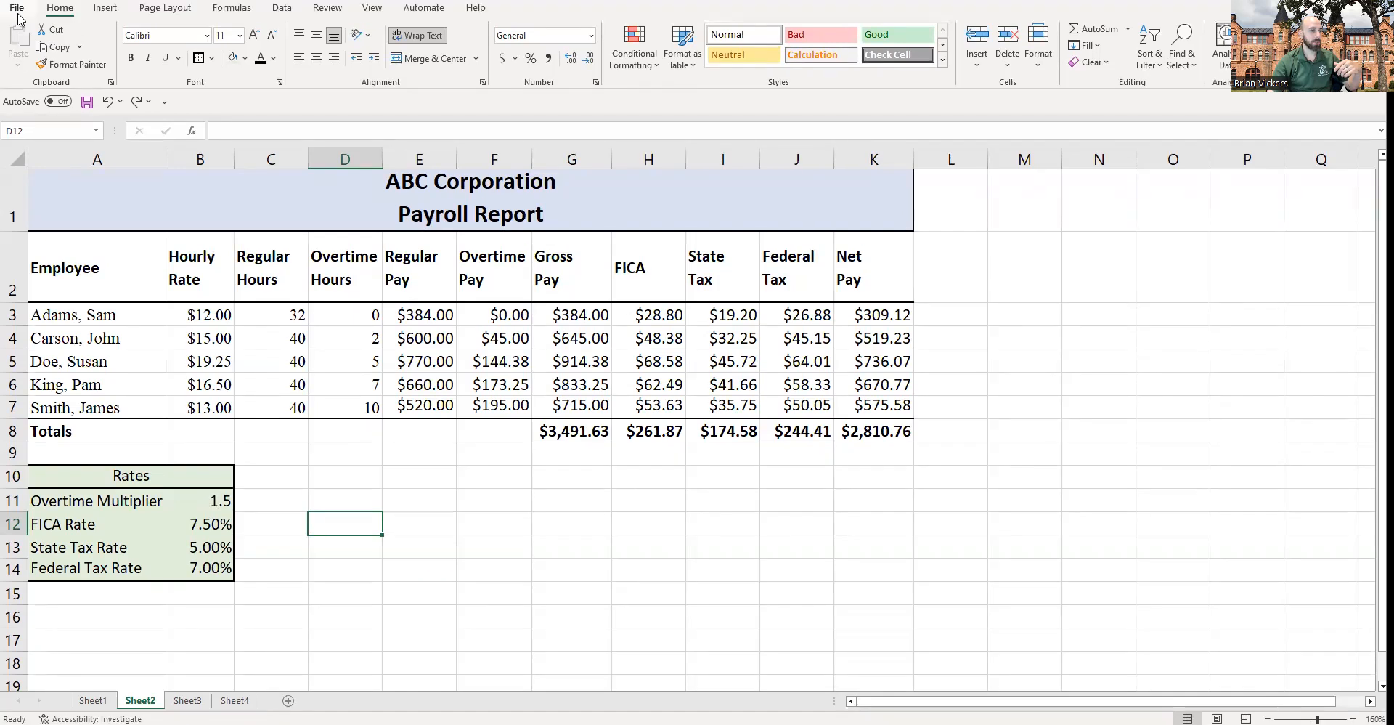
# Step: Save the workbook as IS3083_Problem Set 1_LastName_FirstName in the IS 3083 Spreadsheet Analysis folder, replacing the existing file
pyautogui.click(19, 13)
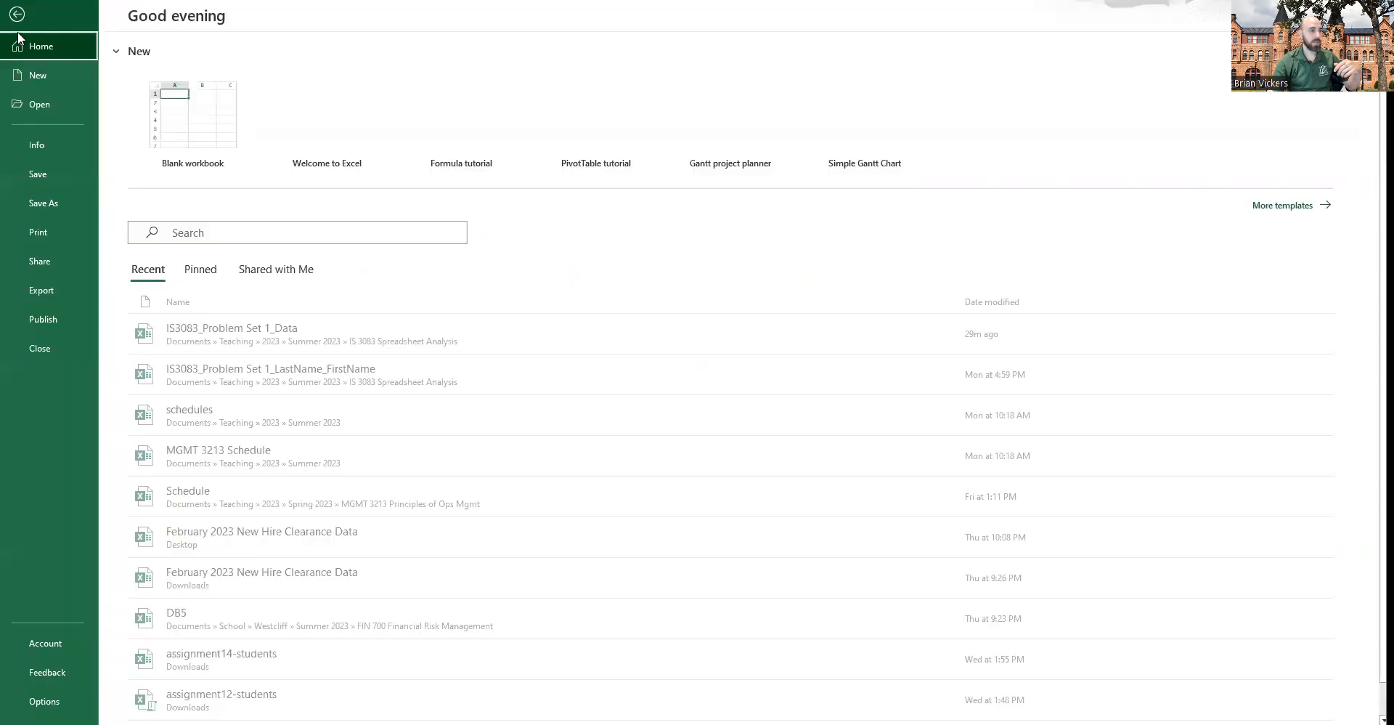
pyautogui.click(40, 198)
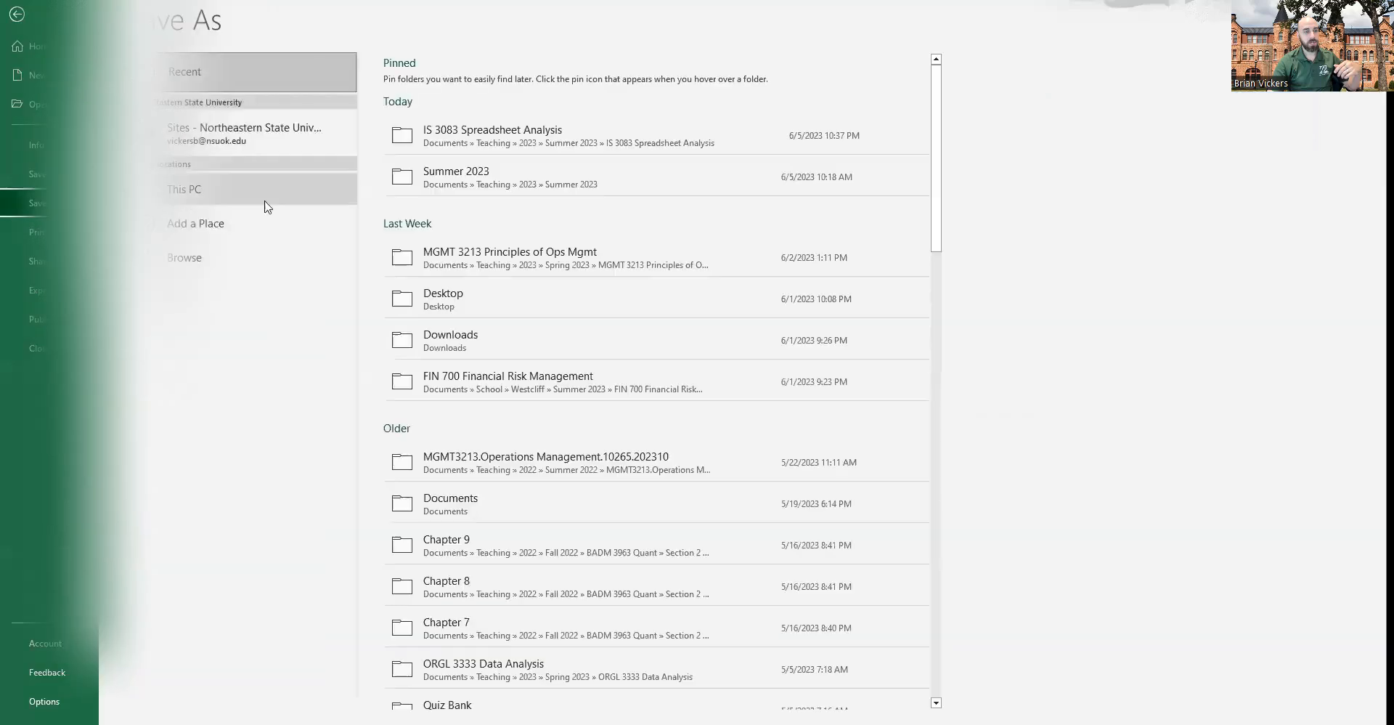
pyautogui.click(477, 136)
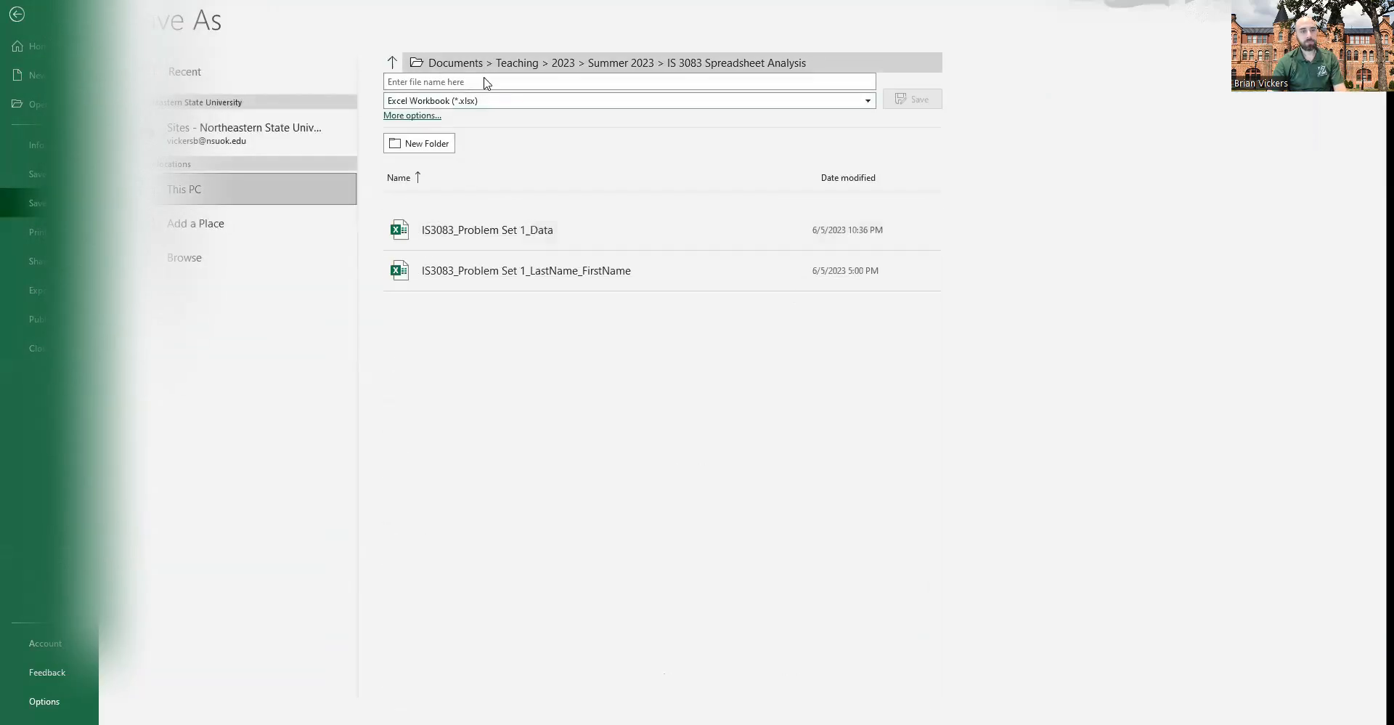
pyautogui.click(483, 71)
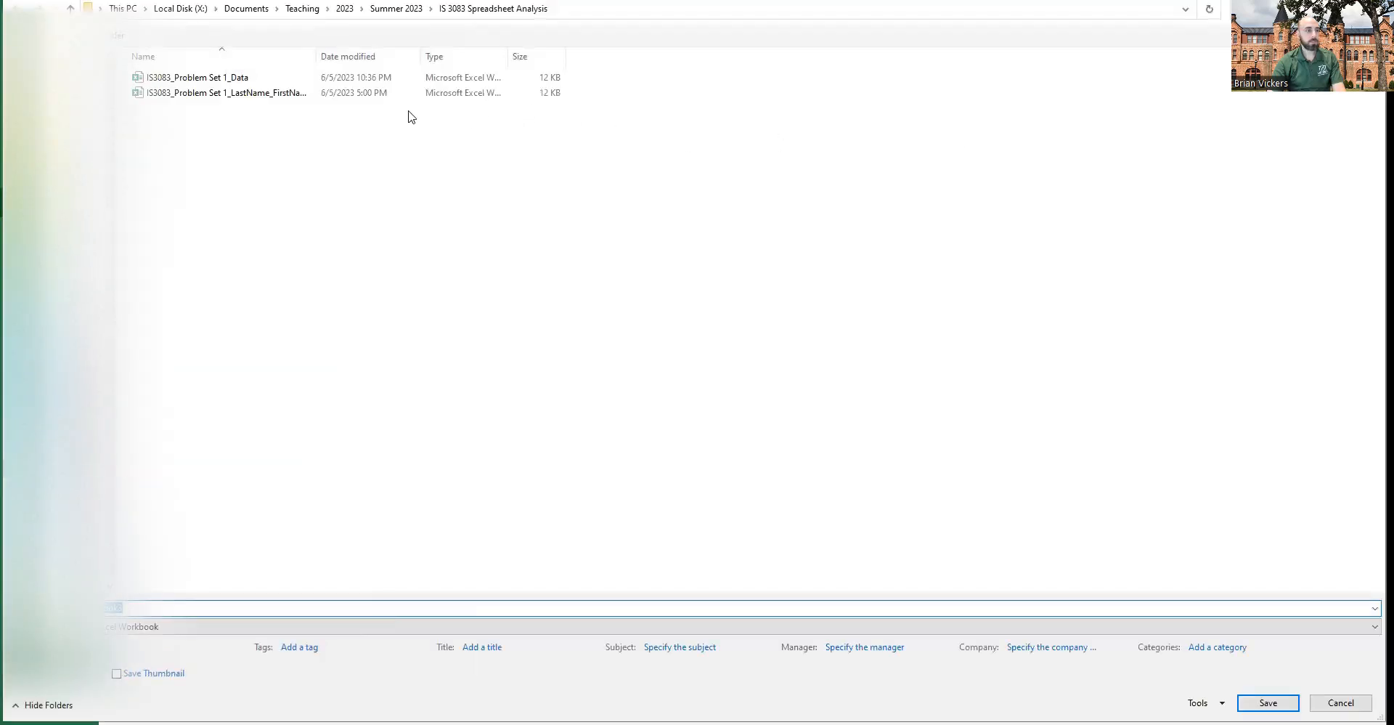
pyautogui.click(193, 100)
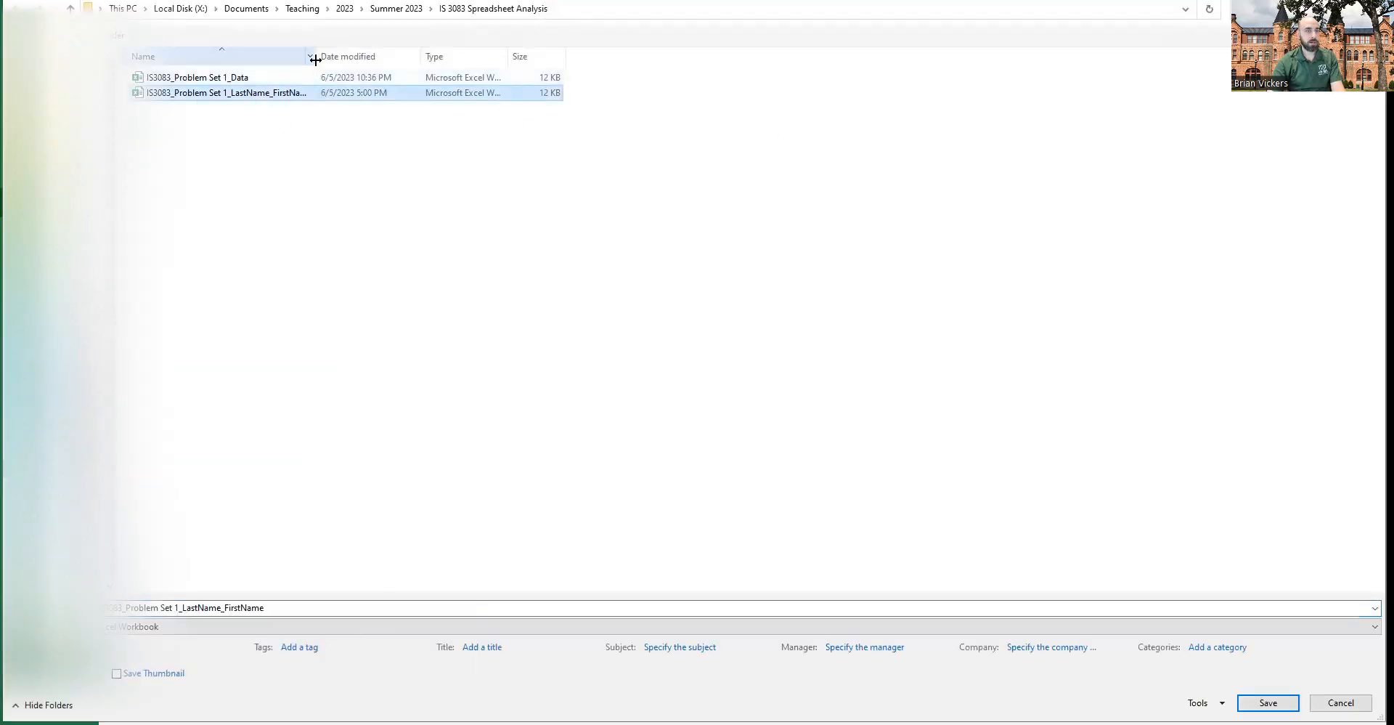
pyautogui.doubleClick(315, 60)
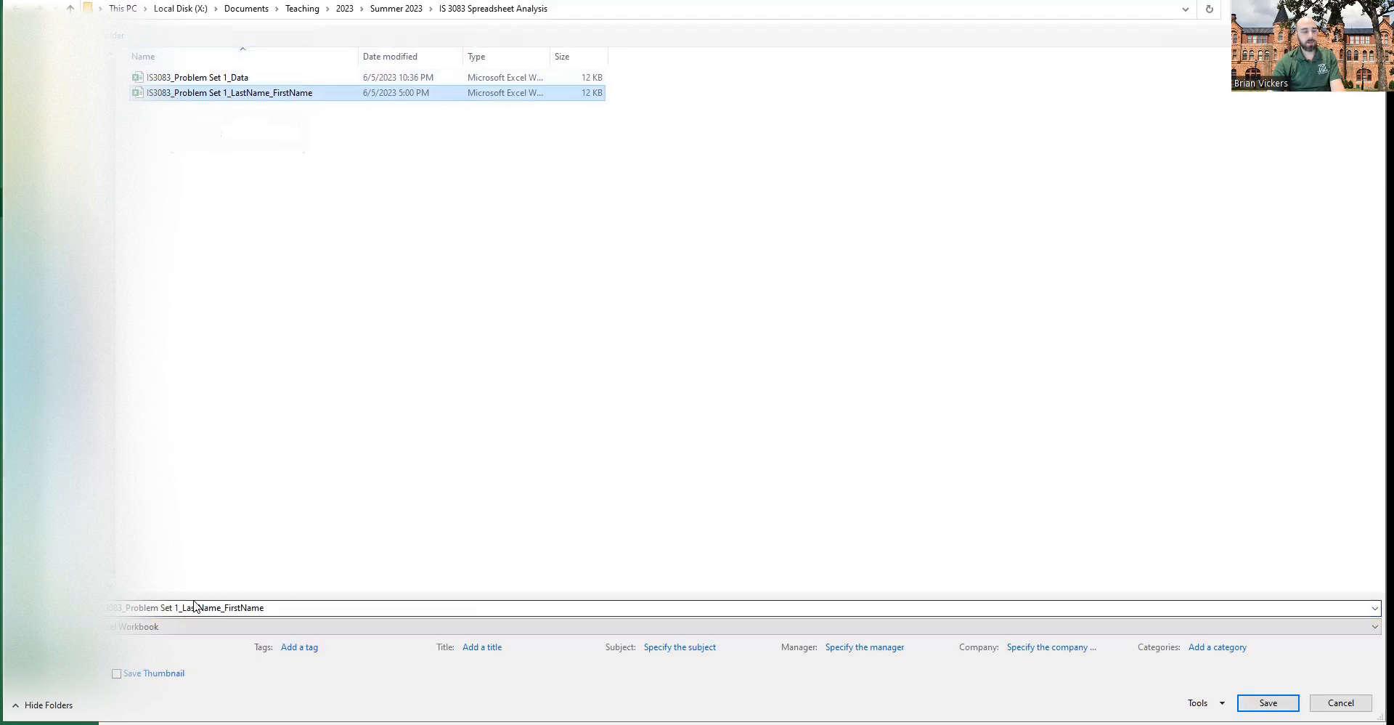
pyautogui.click(227, 607)
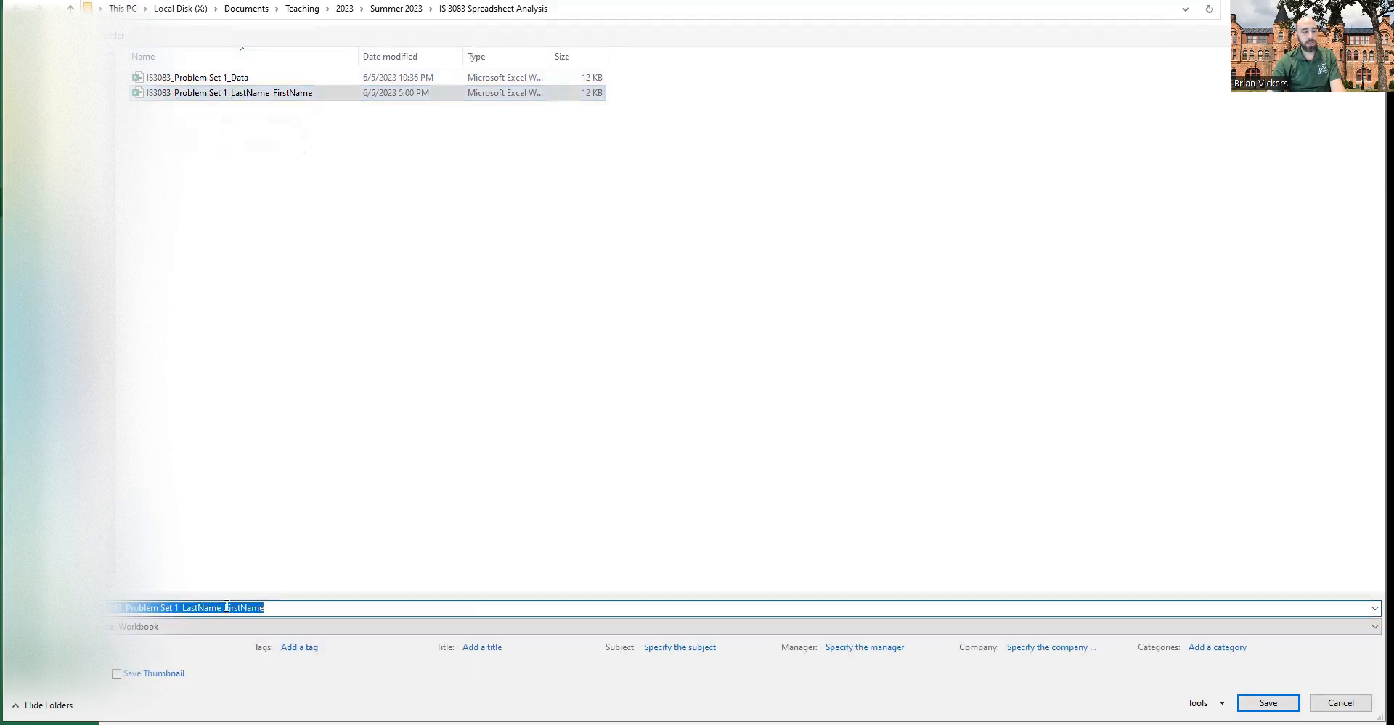
pyautogui.click(276, 613)
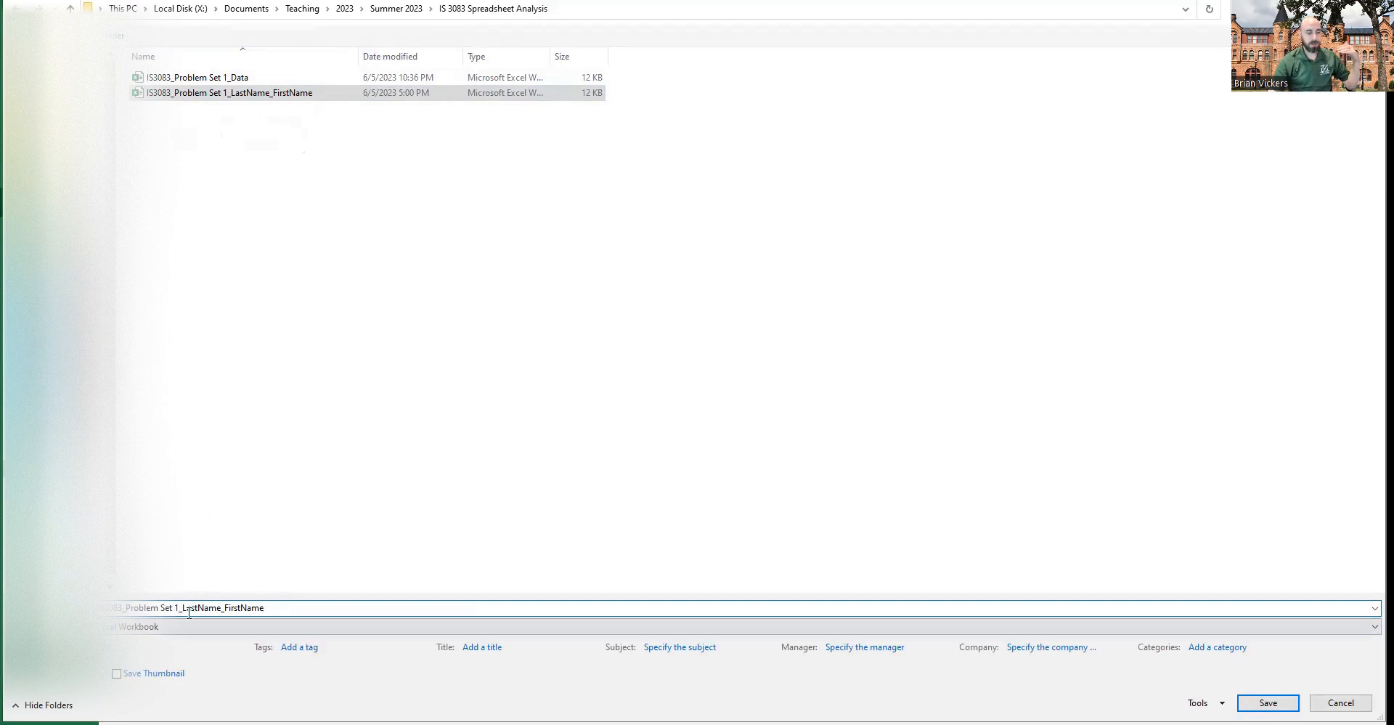
pyautogui.click(1268, 703)
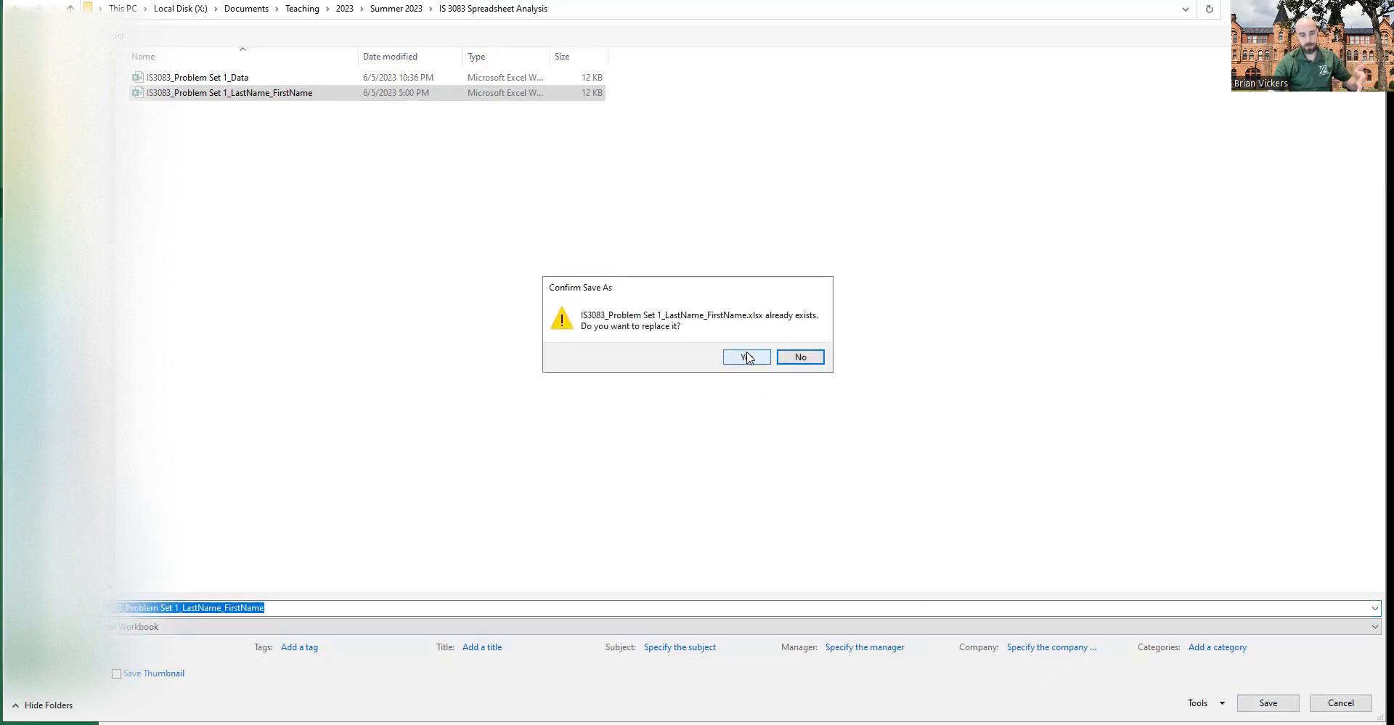
pyautogui.click(167, 610)
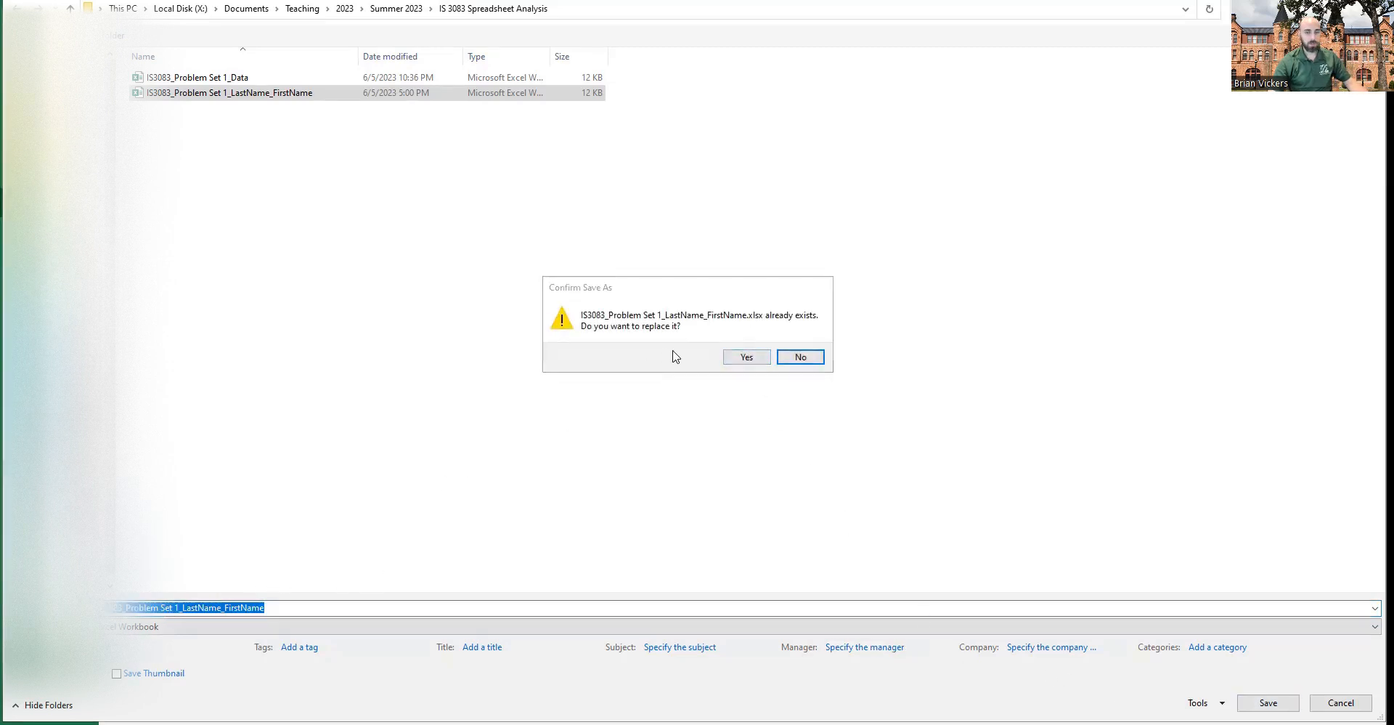
pyautogui.click(747, 357)
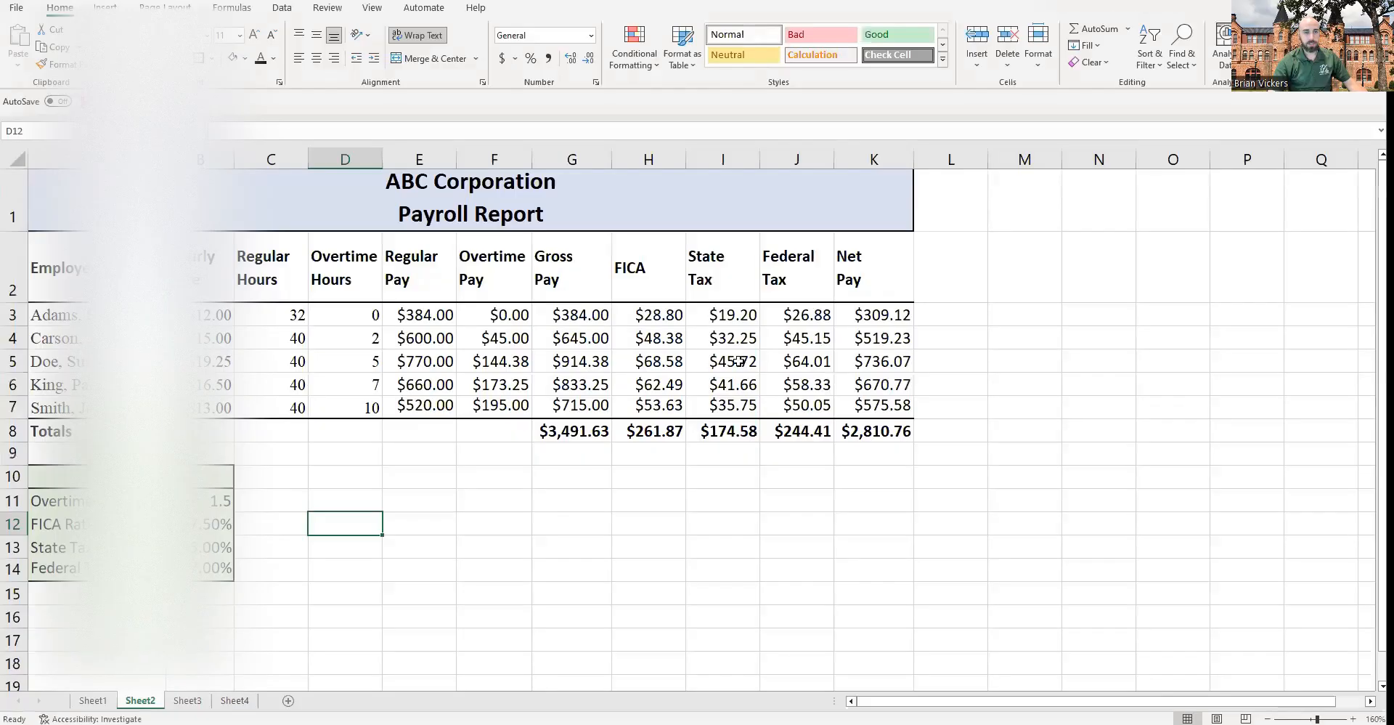
# Step: Narrow column K, then autofit its width so the Net Pay total displays fully
pyautogui.click(588, 515)
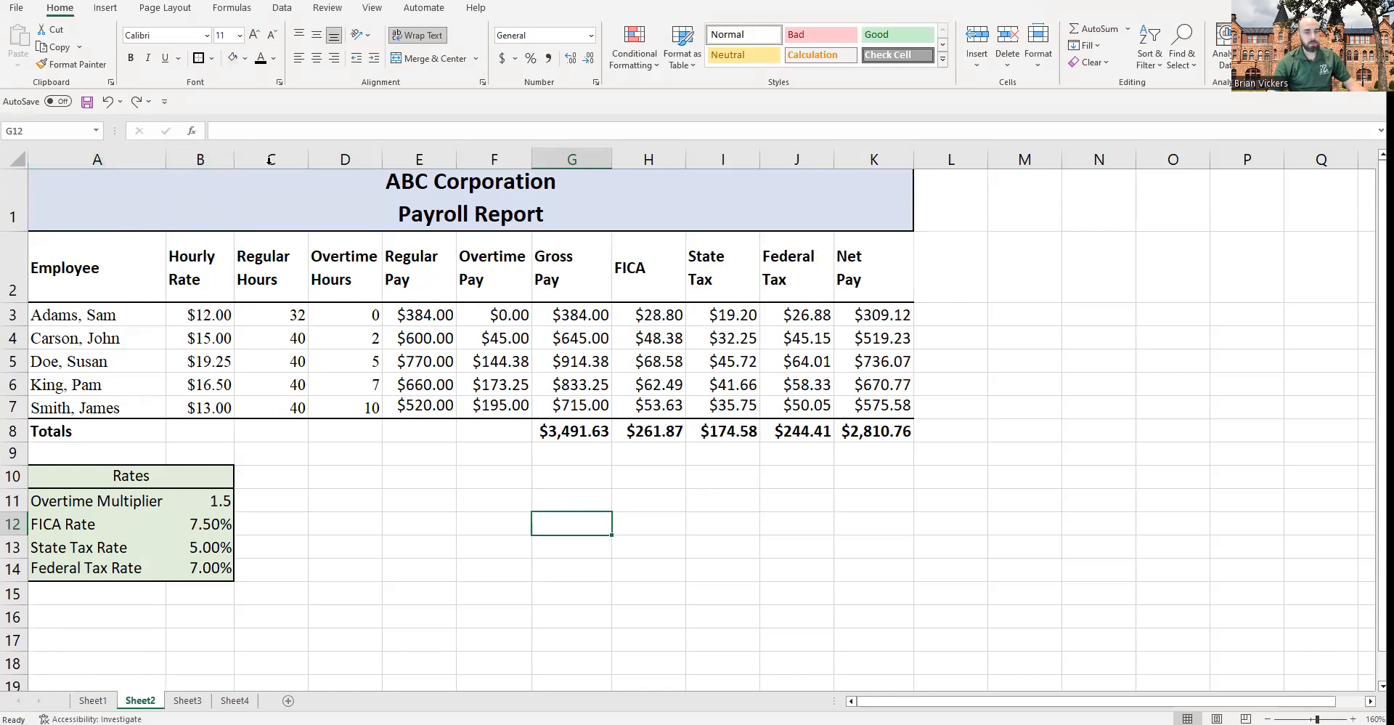
pyautogui.moveTo(911, 158); pyautogui.dragTo(904, 159)
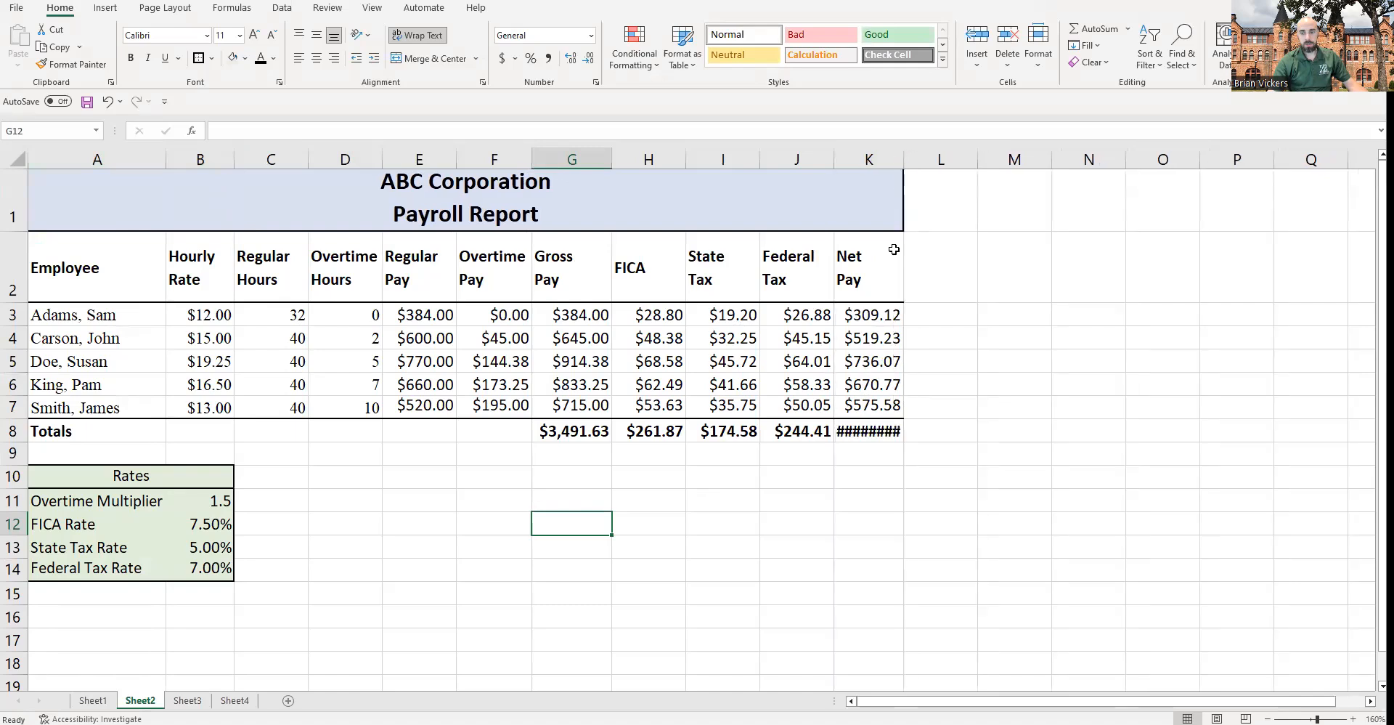
pyautogui.click(898, 436)
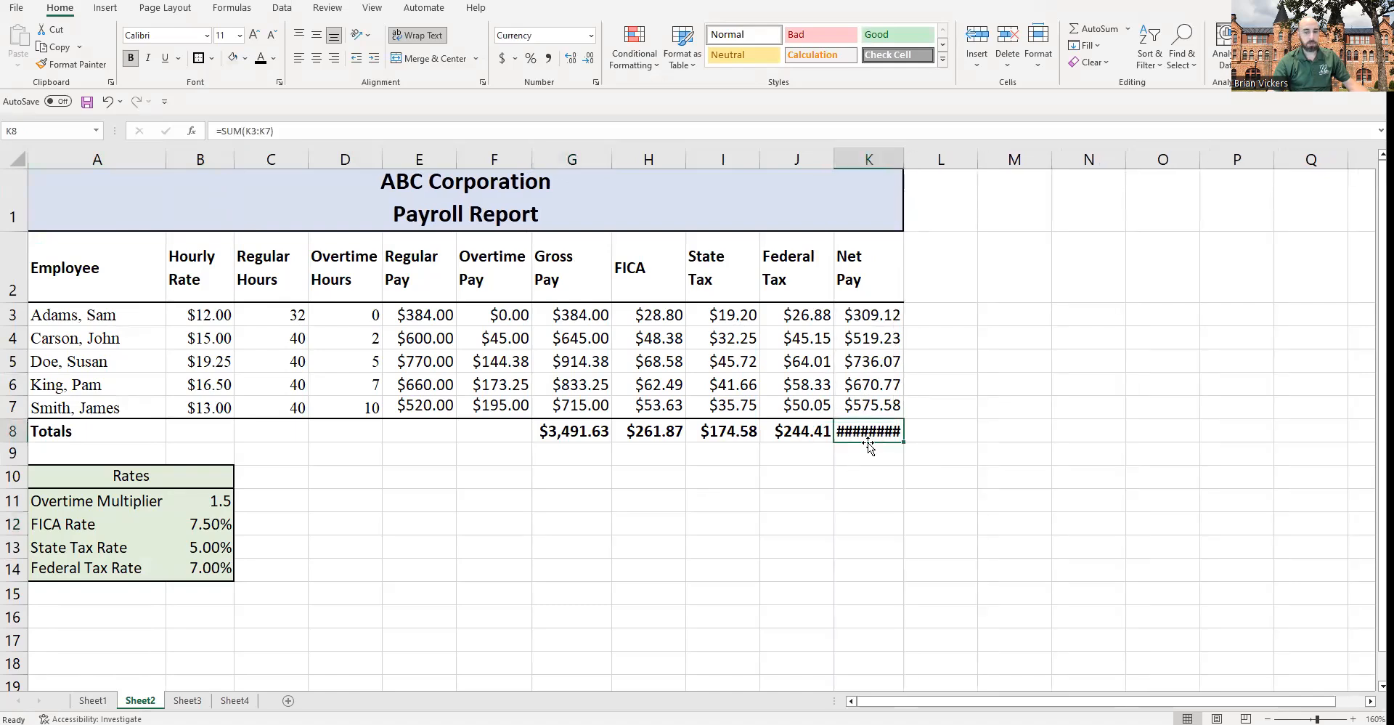
pyautogui.doubleClick(906, 156)
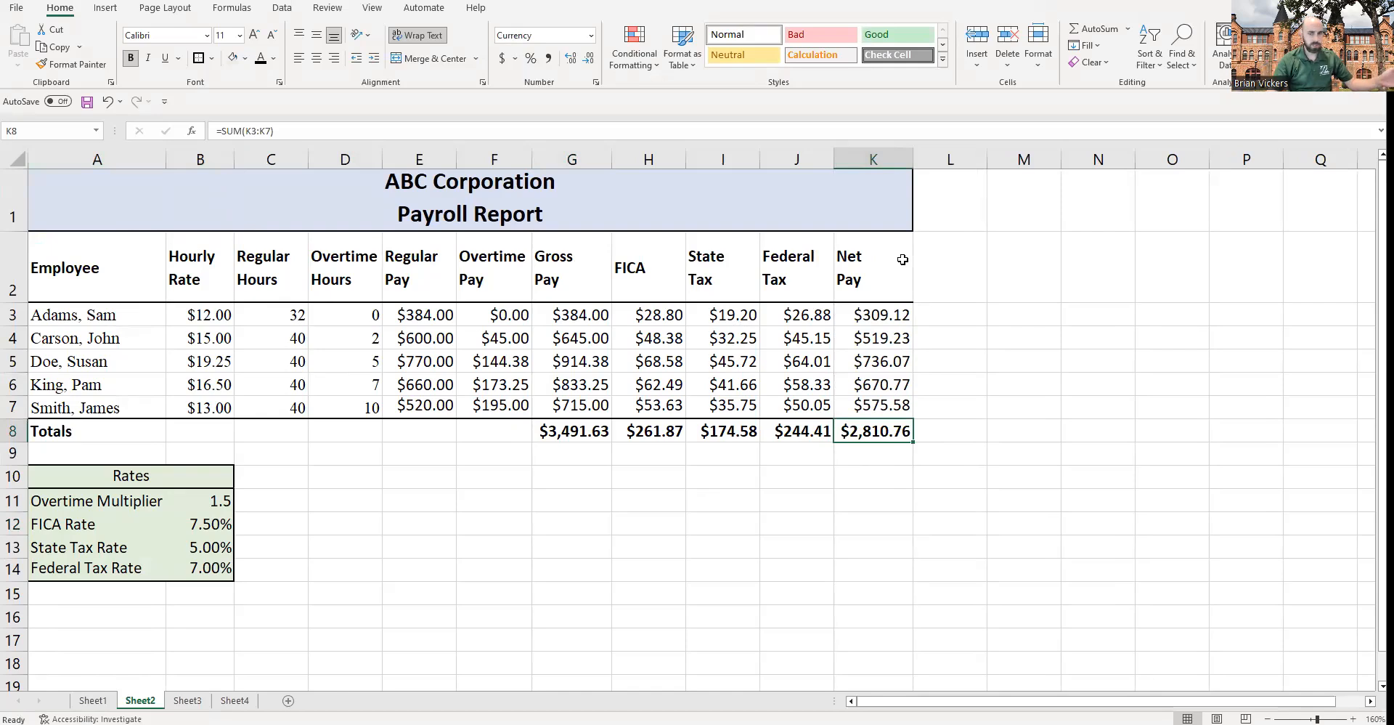
# Step: Review the title, rates table and last employee row cells
pyautogui.click(260, 223)
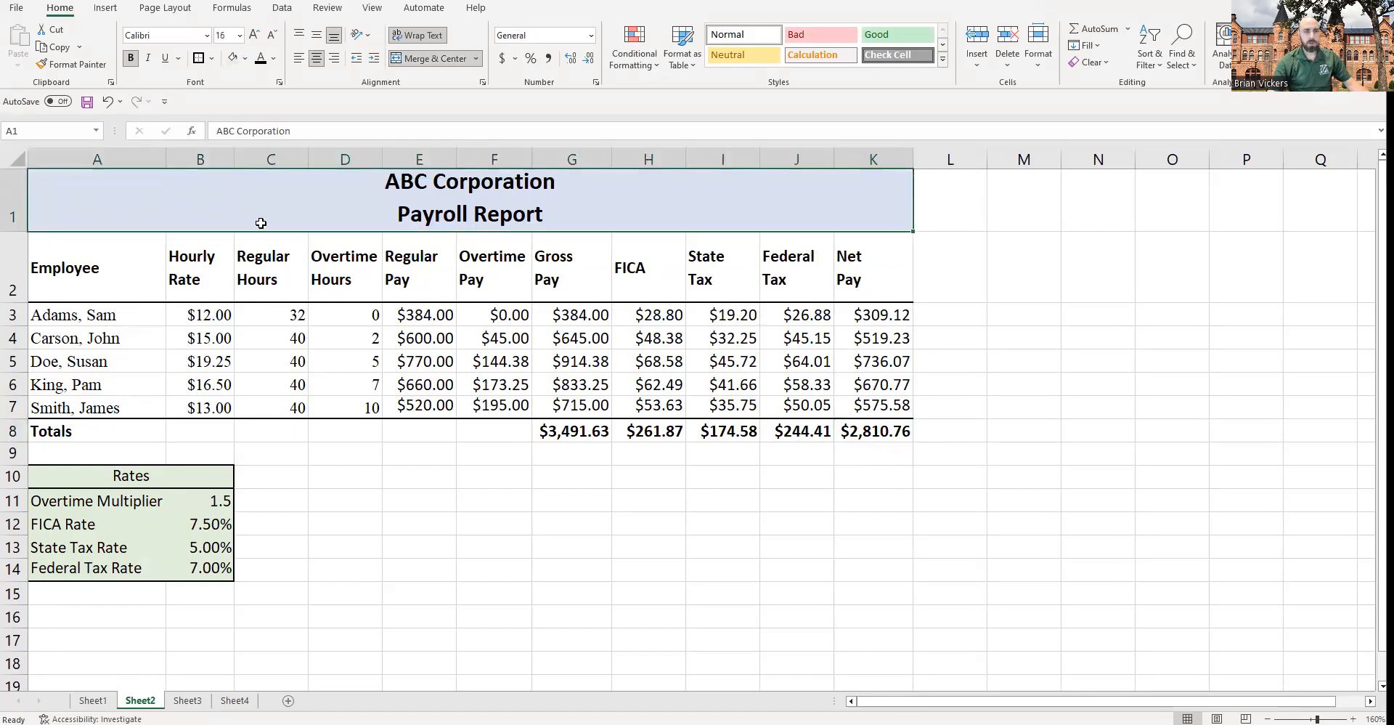
pyautogui.click(171, 495)
pyautogui.click(122, 495)
pyautogui.click(98, 478)
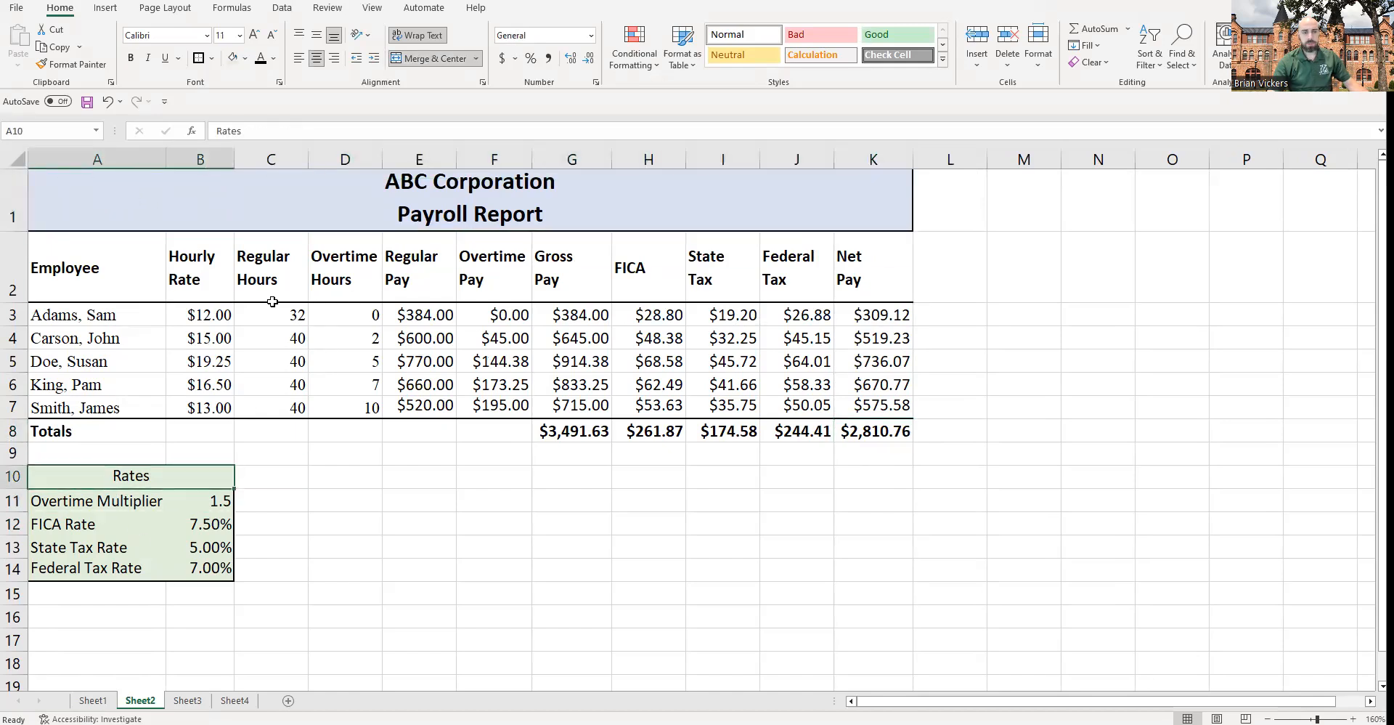
pyautogui.click(379, 203)
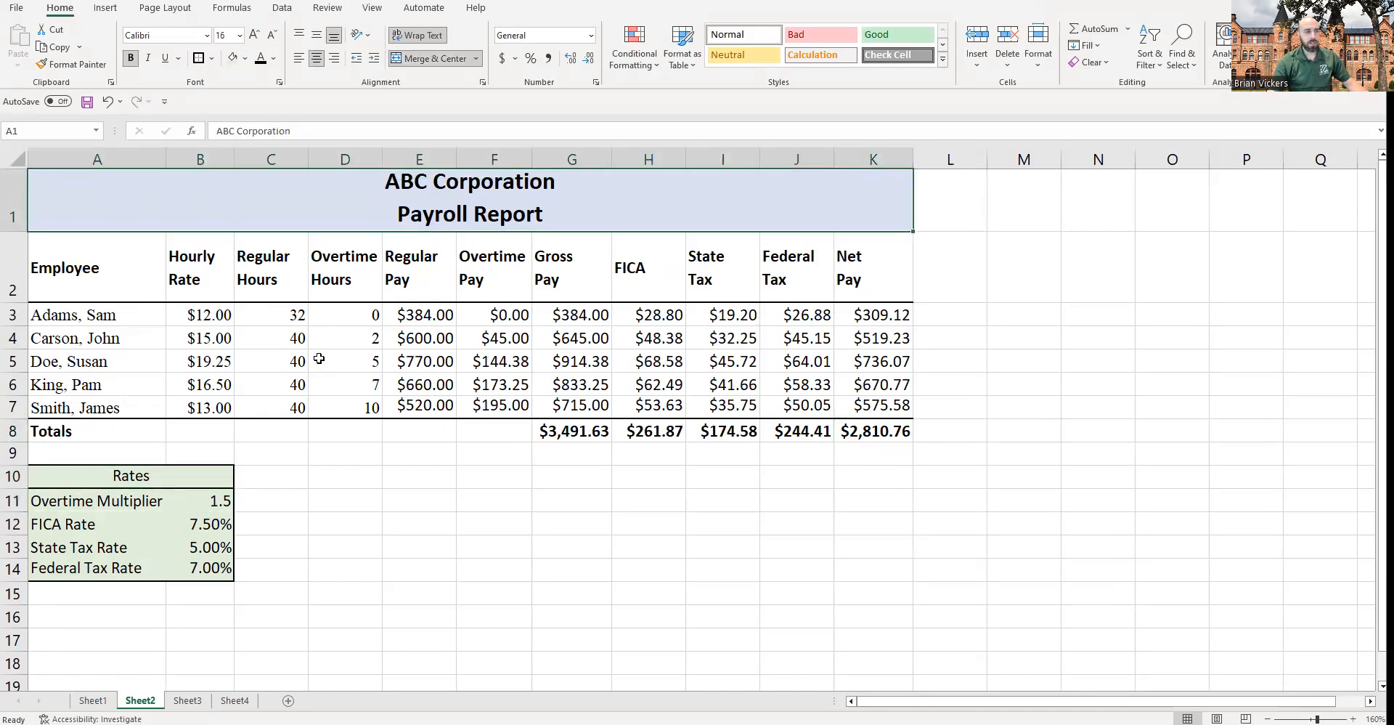
pyautogui.click(94, 409)
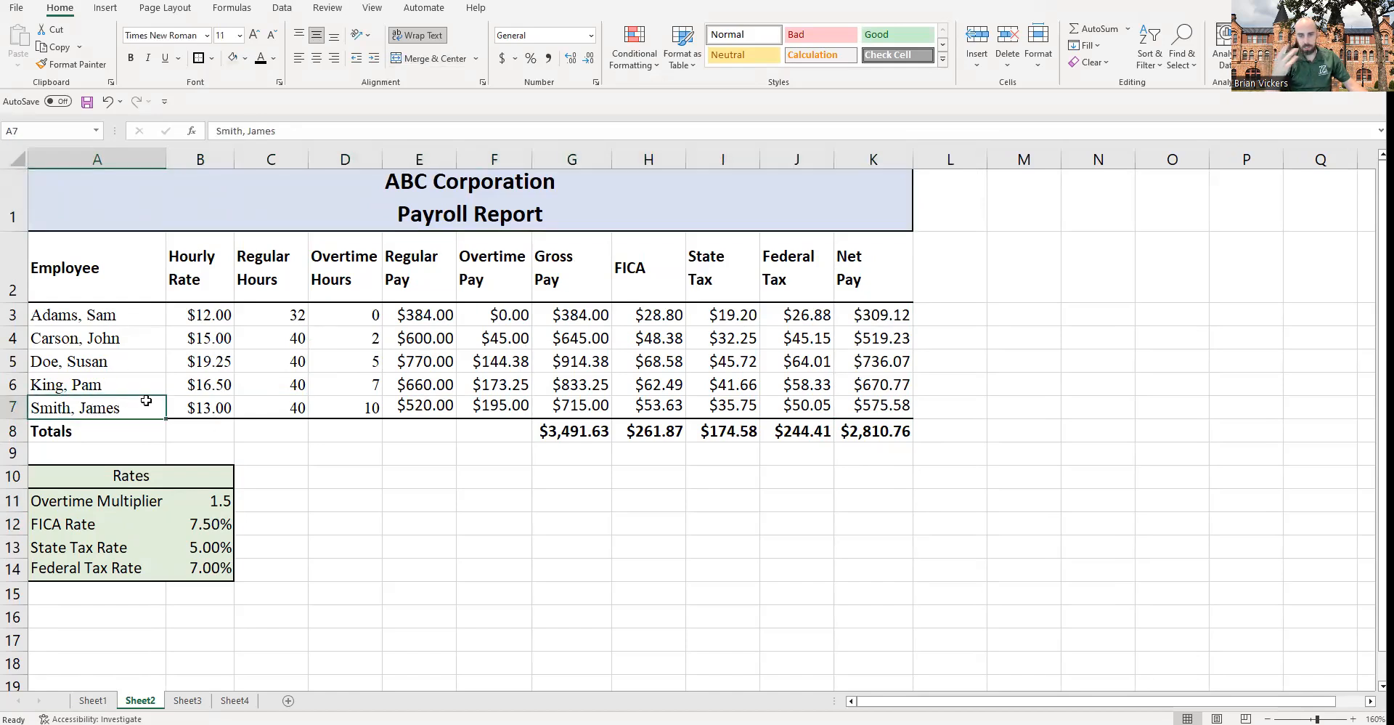
pyautogui.moveTo(139, 401); pyautogui.dragTo(863, 403)
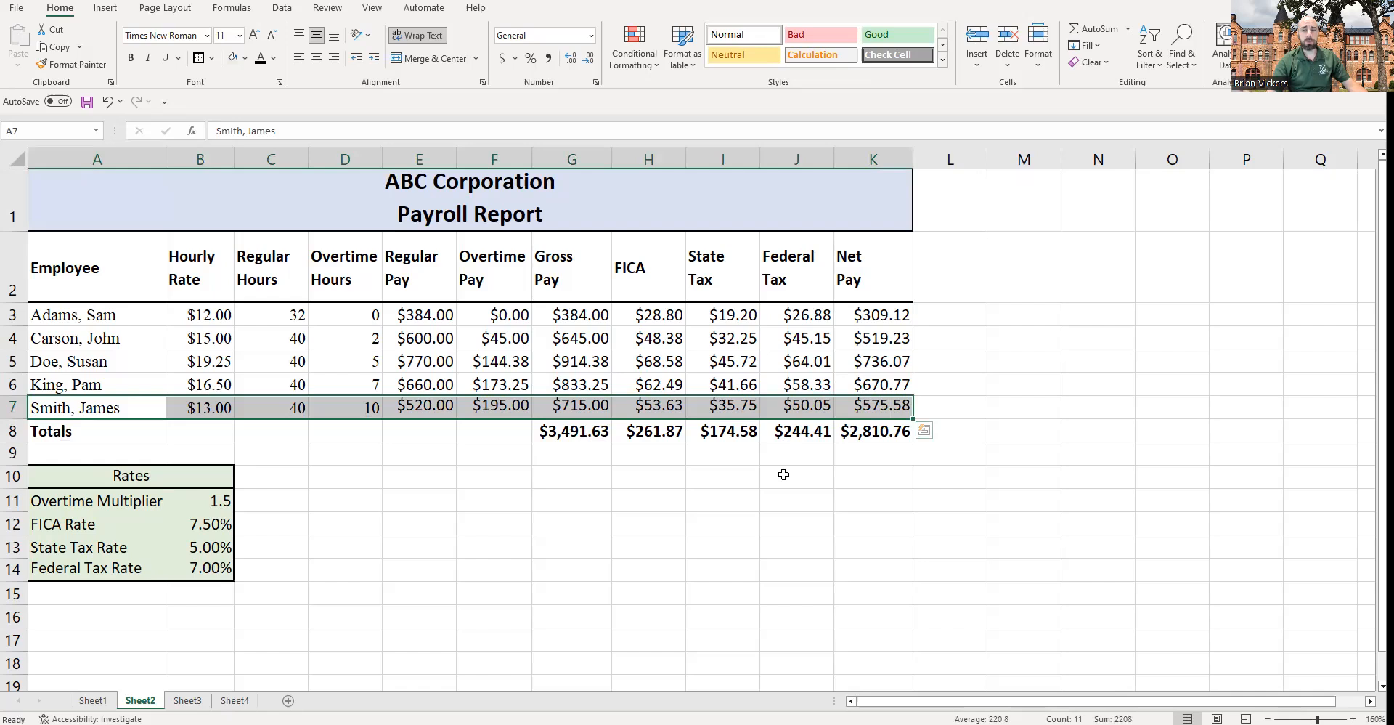
# Step: Give the merged title cell a yellow fill and a white font colour
pyautogui.click(362, 218)
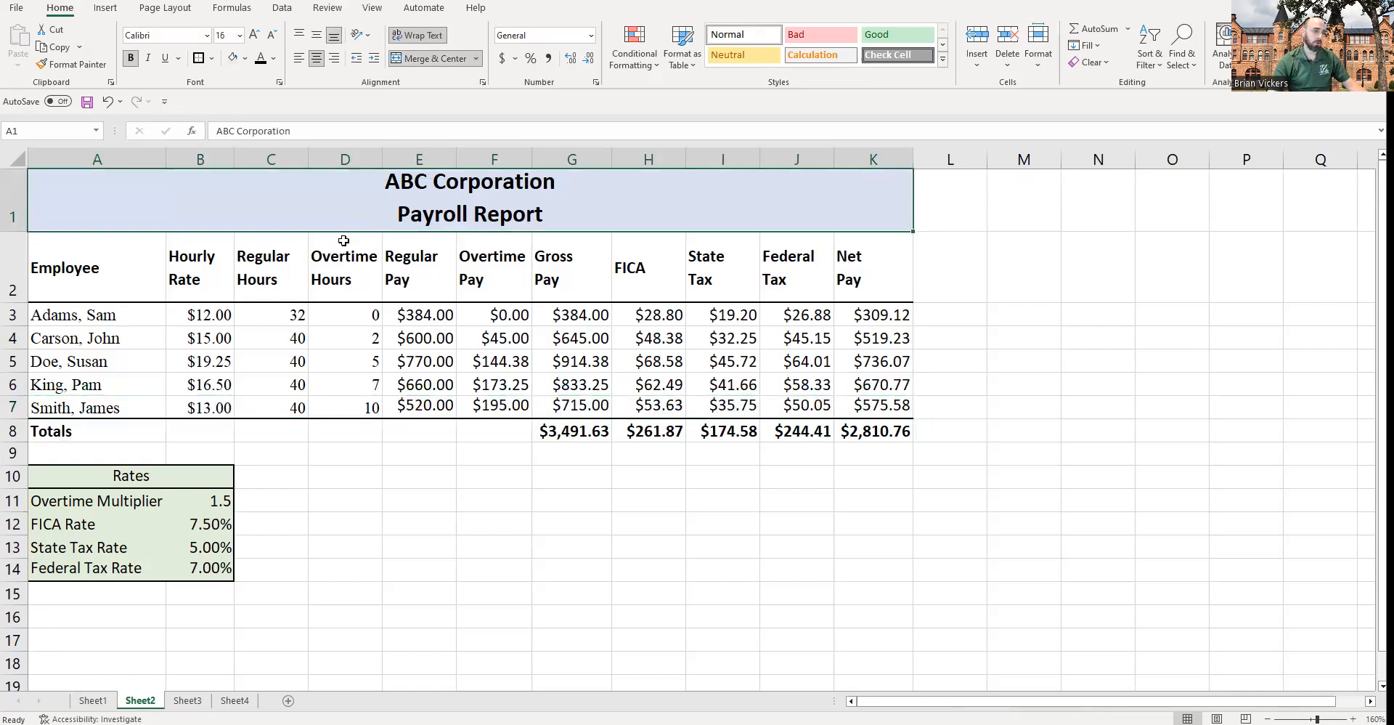
pyautogui.click(180, 506)
pyautogui.click(337, 196)
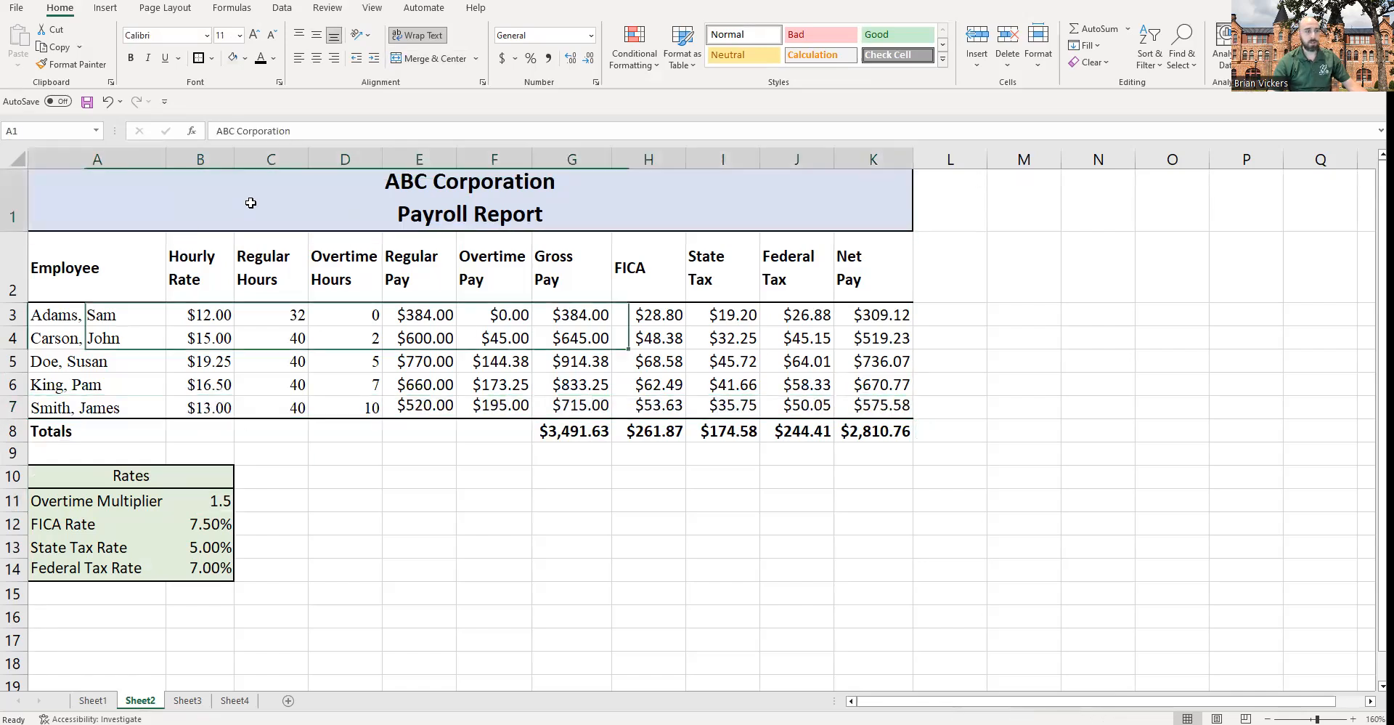
pyautogui.click(247, 61)
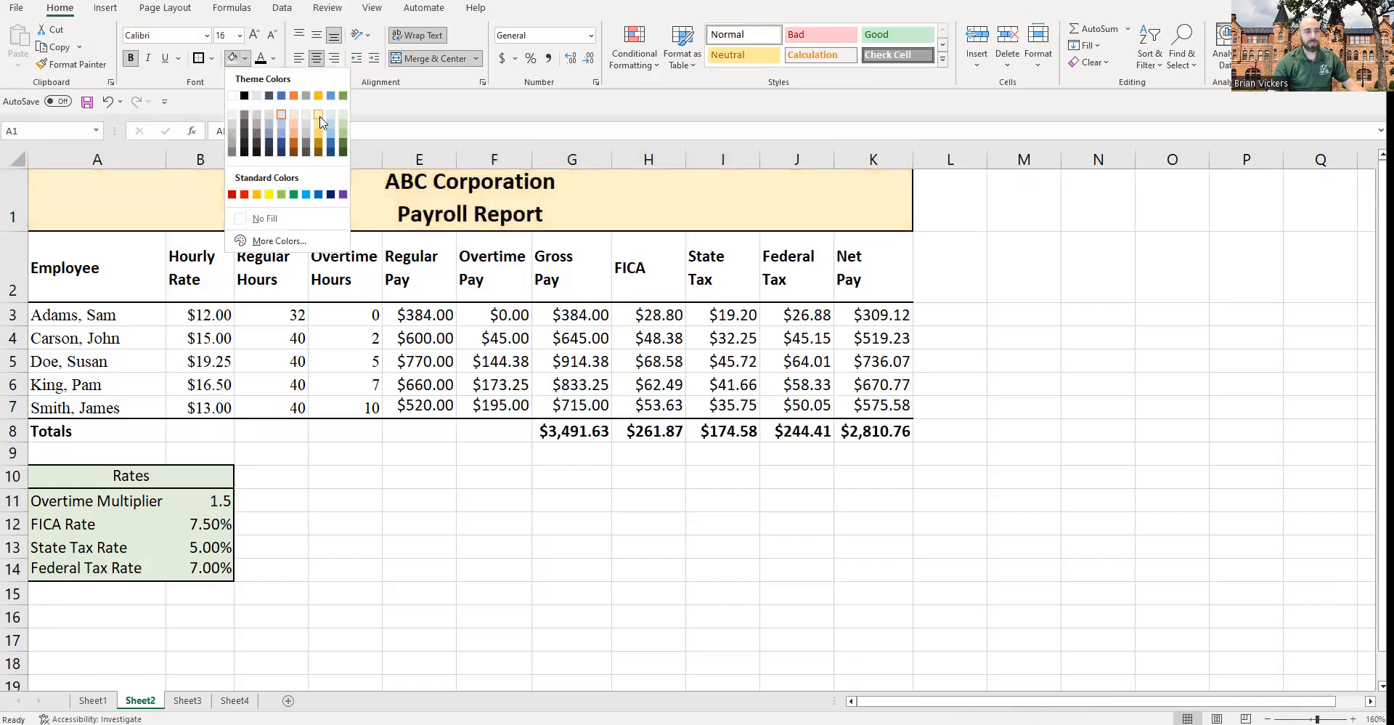
pyautogui.click(268, 194)
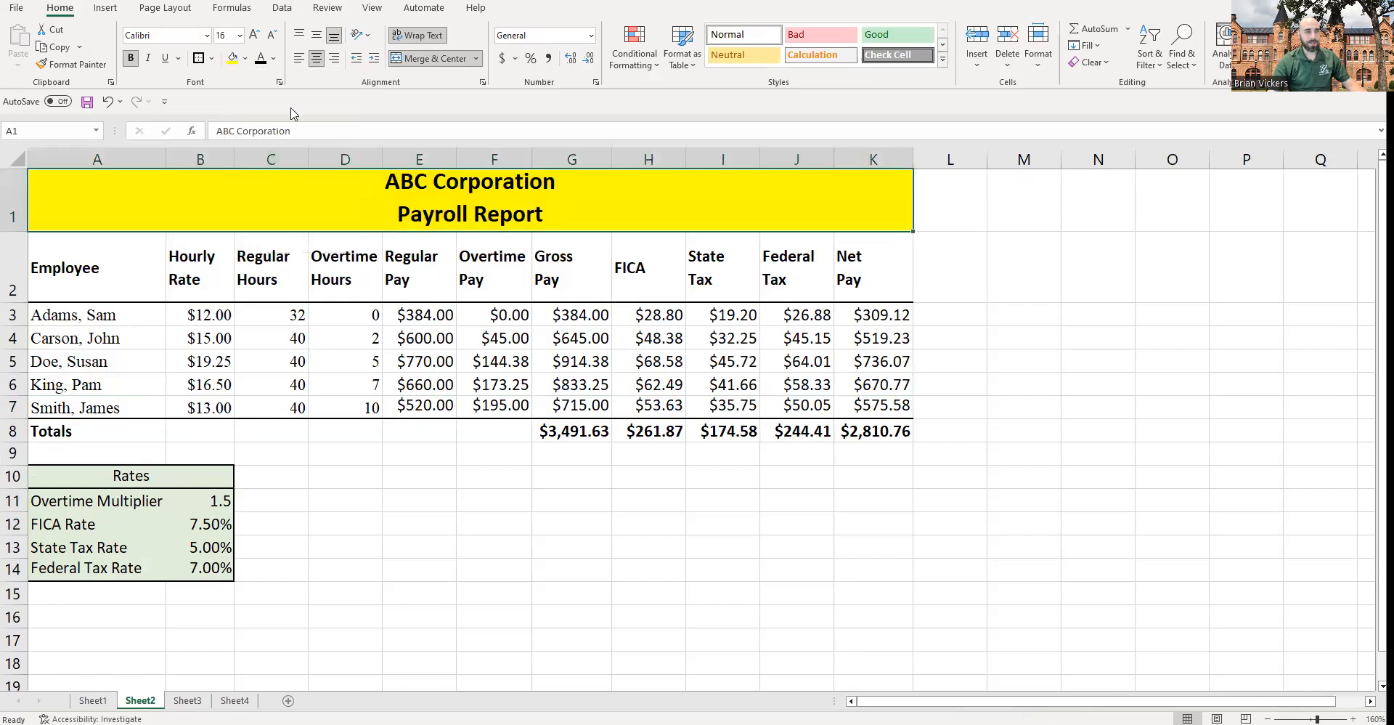
pyautogui.click(273, 59)
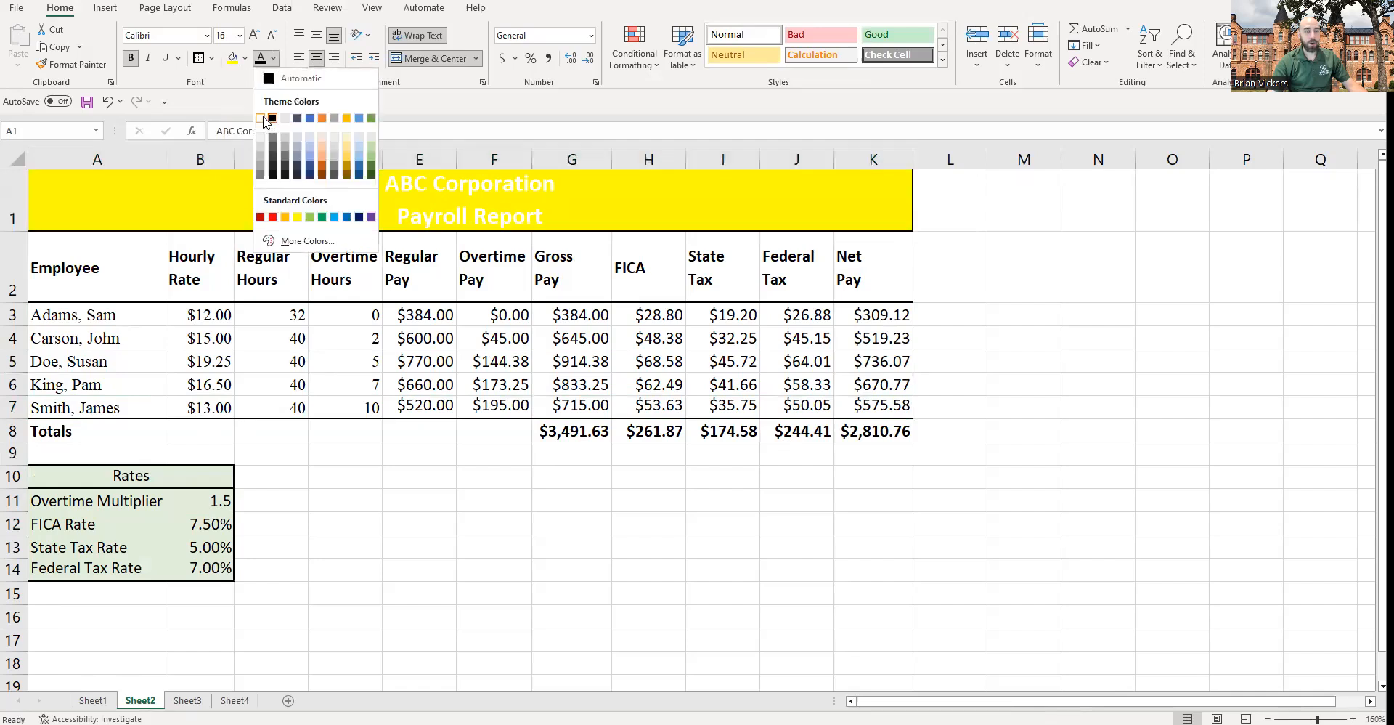
pyautogui.click(265, 122)
# Step: Undo the title's fill and font colour changes
pyautogui.click(406, 385)
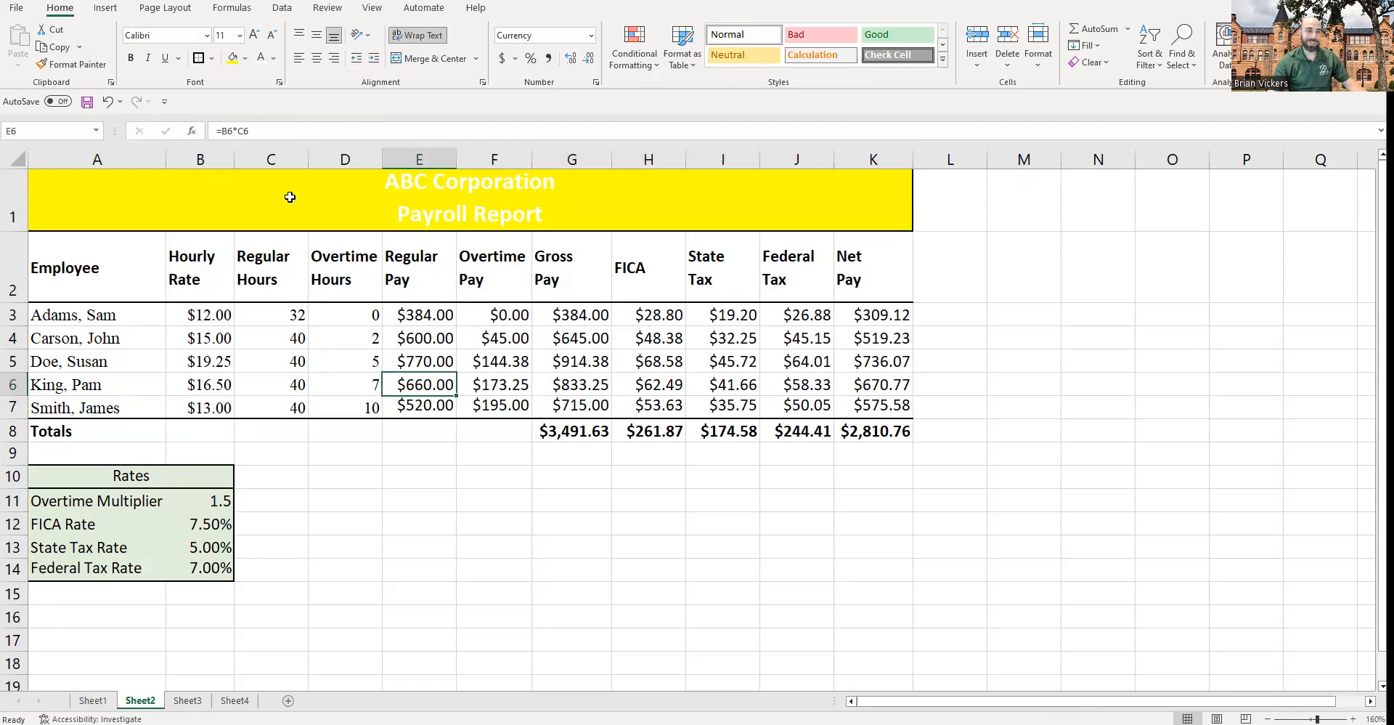
pyautogui.click(274, 58)
pyautogui.click(286, 78)
pyautogui.click(383, 204)
pyautogui.hotkey('ctrl', 'z')
pyautogui.hotkey('ctrl', 'y')
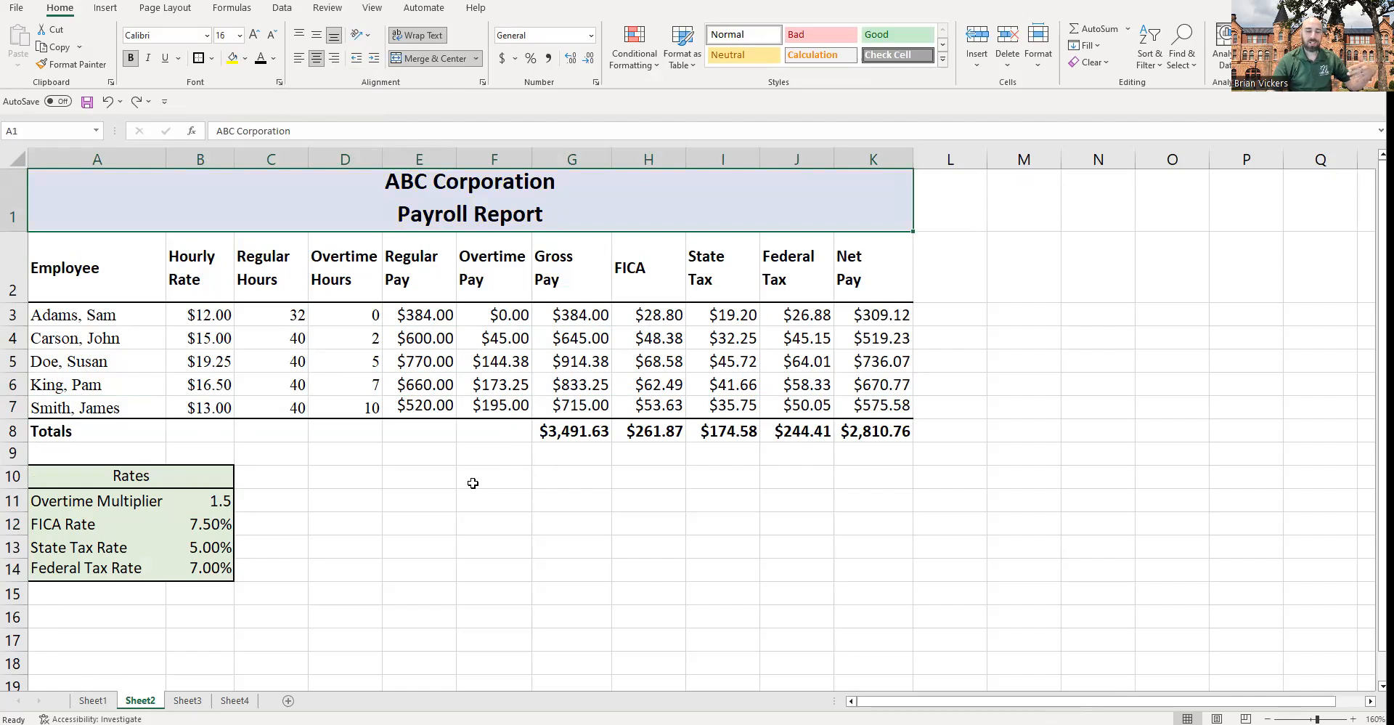
# Step: Remove bold from the Overtime Hours, Regular Pay, Overtime Pay and Gross Pay headers
pyautogui.click(113, 277)
pyautogui.moveTo(149, 276); pyautogui.dragTo(861, 276)
pyautogui.moveTo(367, 271); pyautogui.dragTo(590, 263)
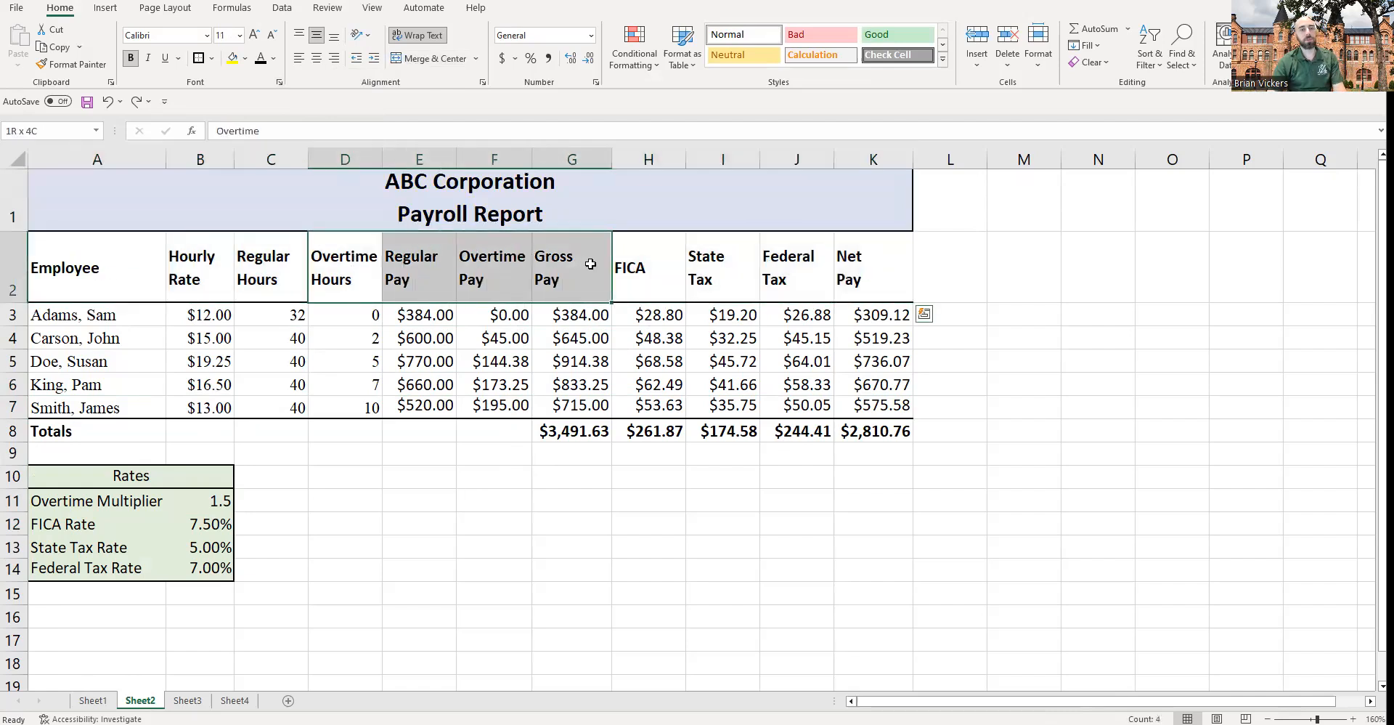
pyautogui.hotkey('ctrl', 'b')
pyautogui.click(596, 458)
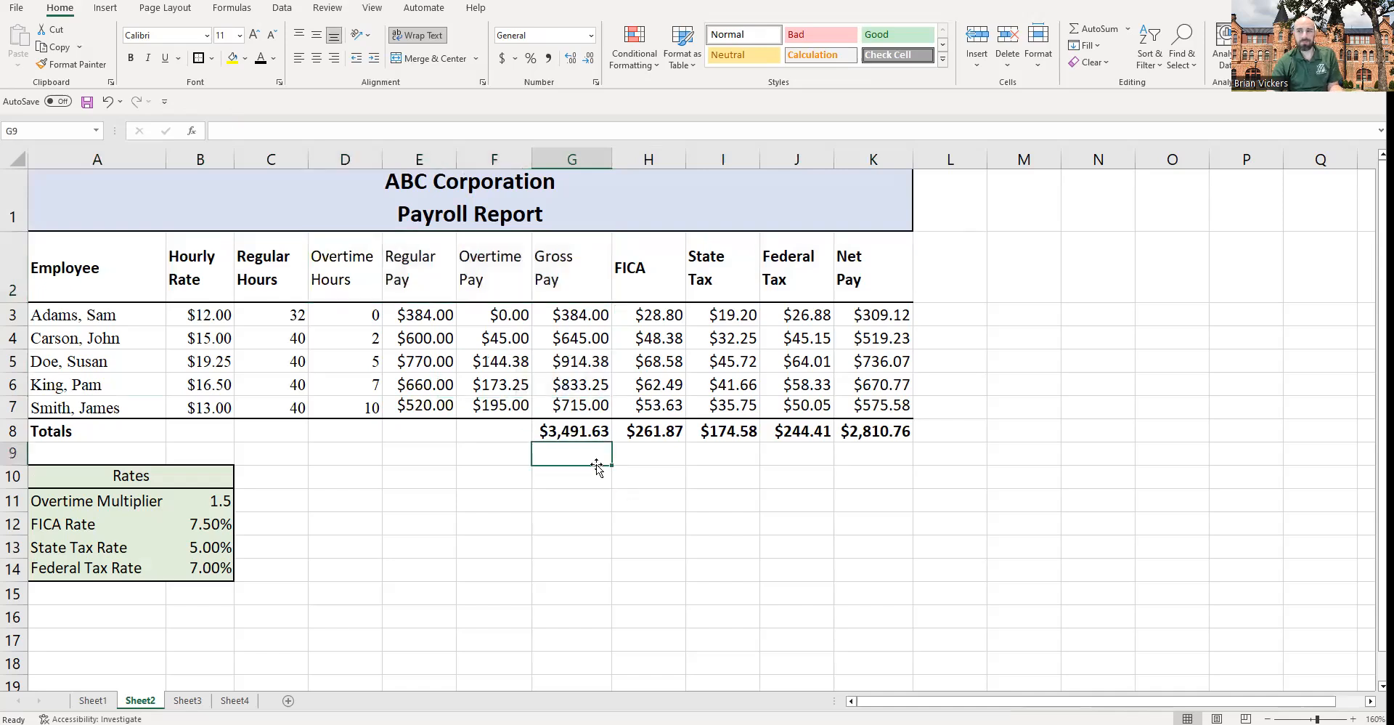
# Step: Italicize the State Tax total and remove its bold formatting
pyautogui.click(724, 430)
pyautogui.hotkey('ctrl', 'i')
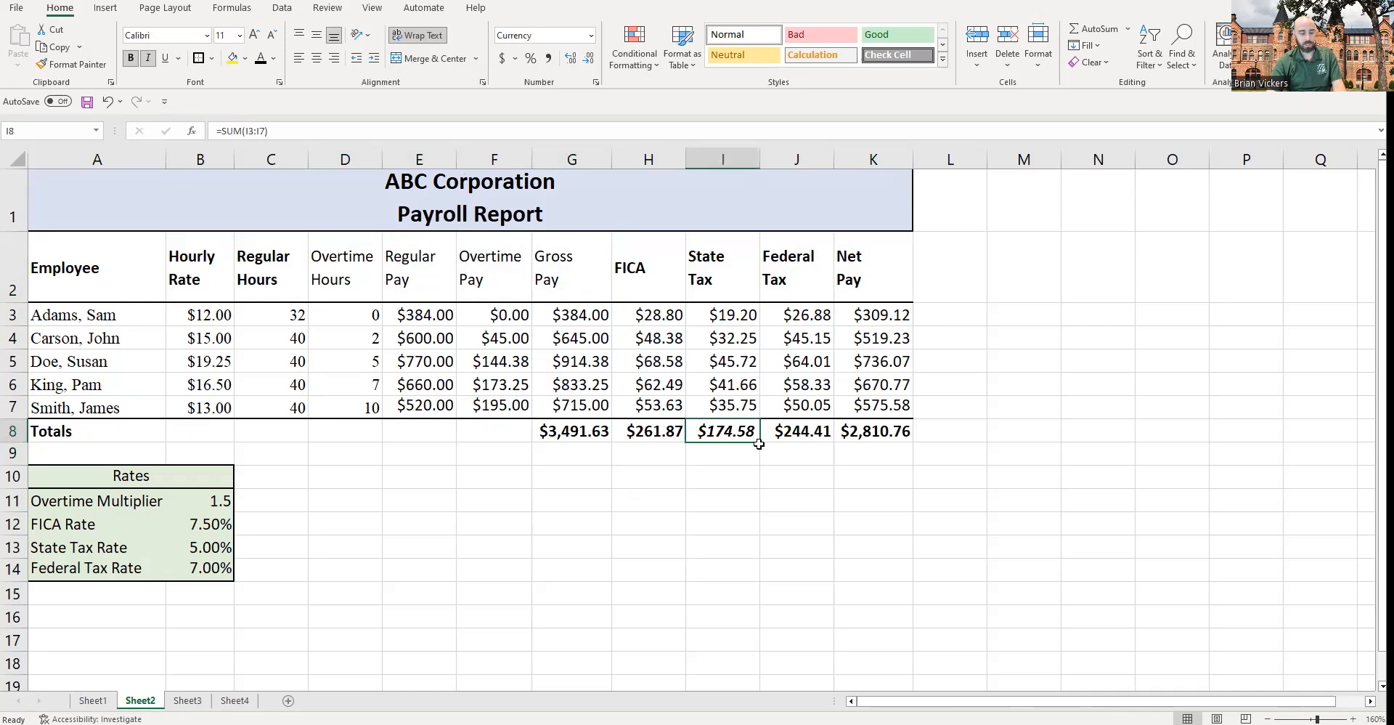
pyautogui.hotkey('ctrl', 'b')
pyautogui.click(812, 482)
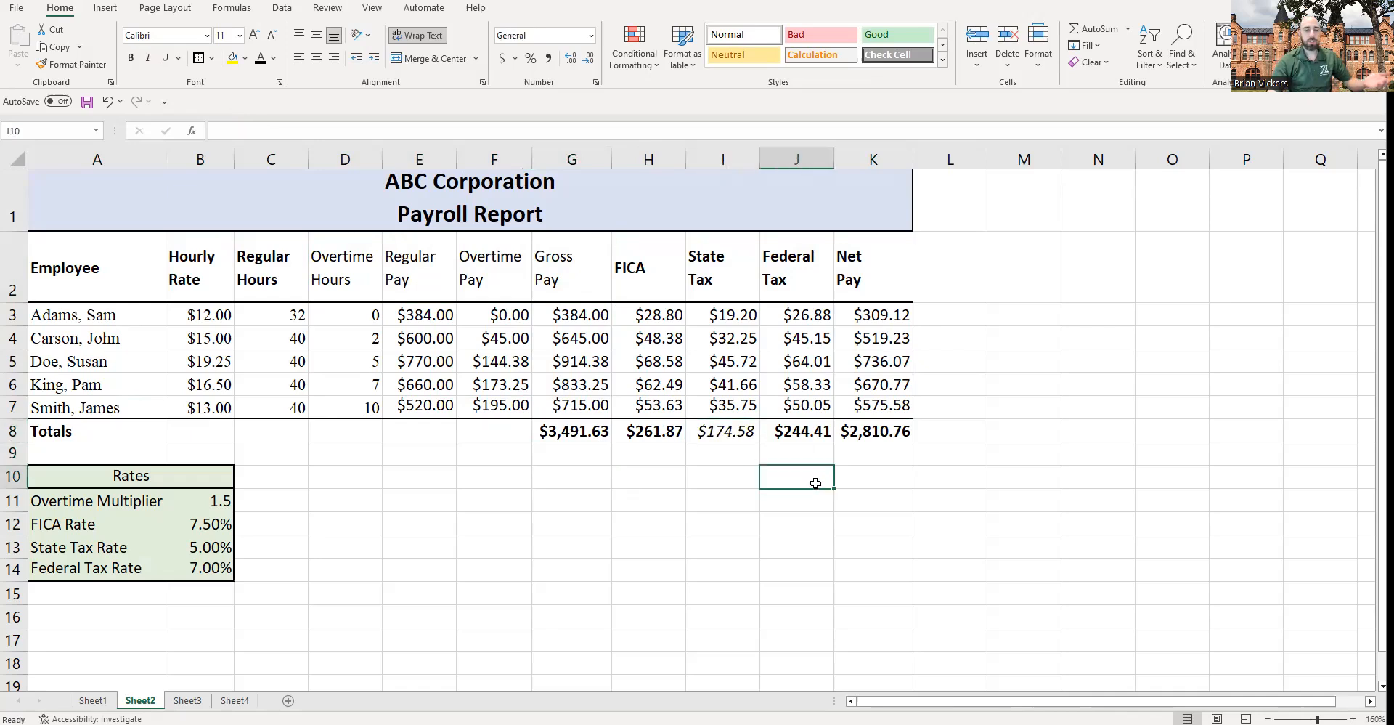